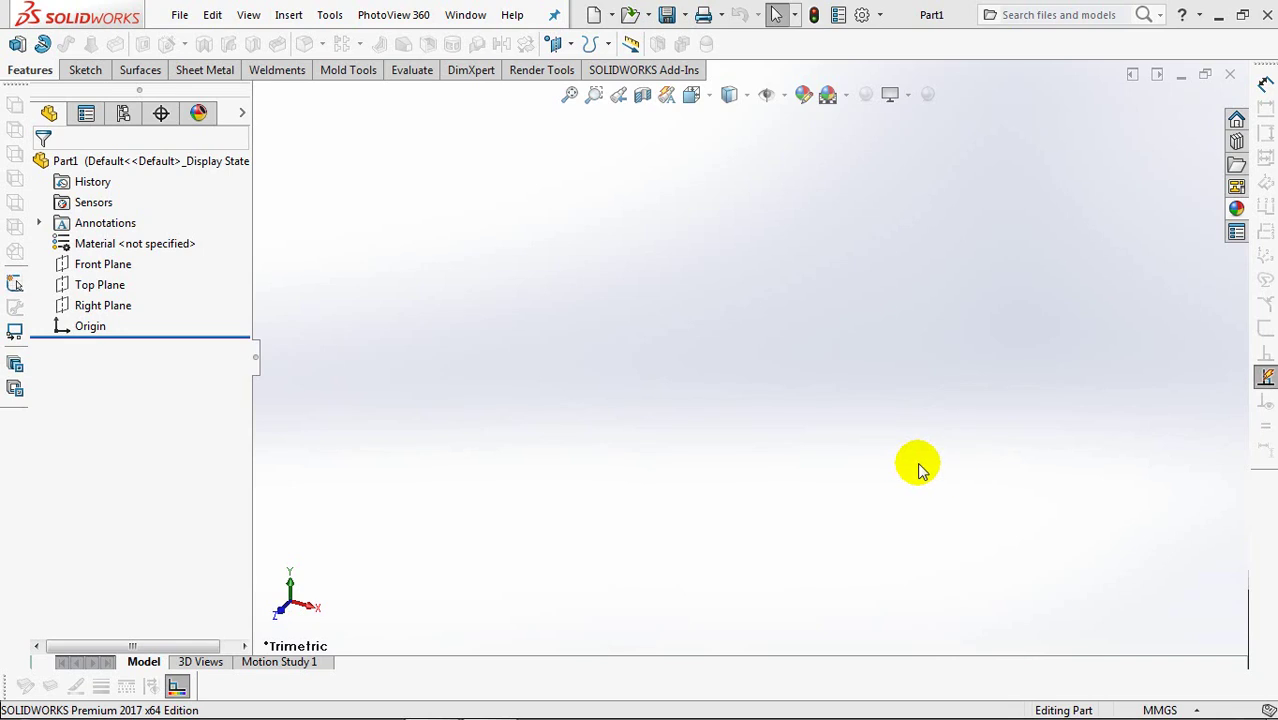
Start an extruded boss on the Front Plane and draw a center rectangle at the origin.
left_click(110, 264)
left_click(17, 44)
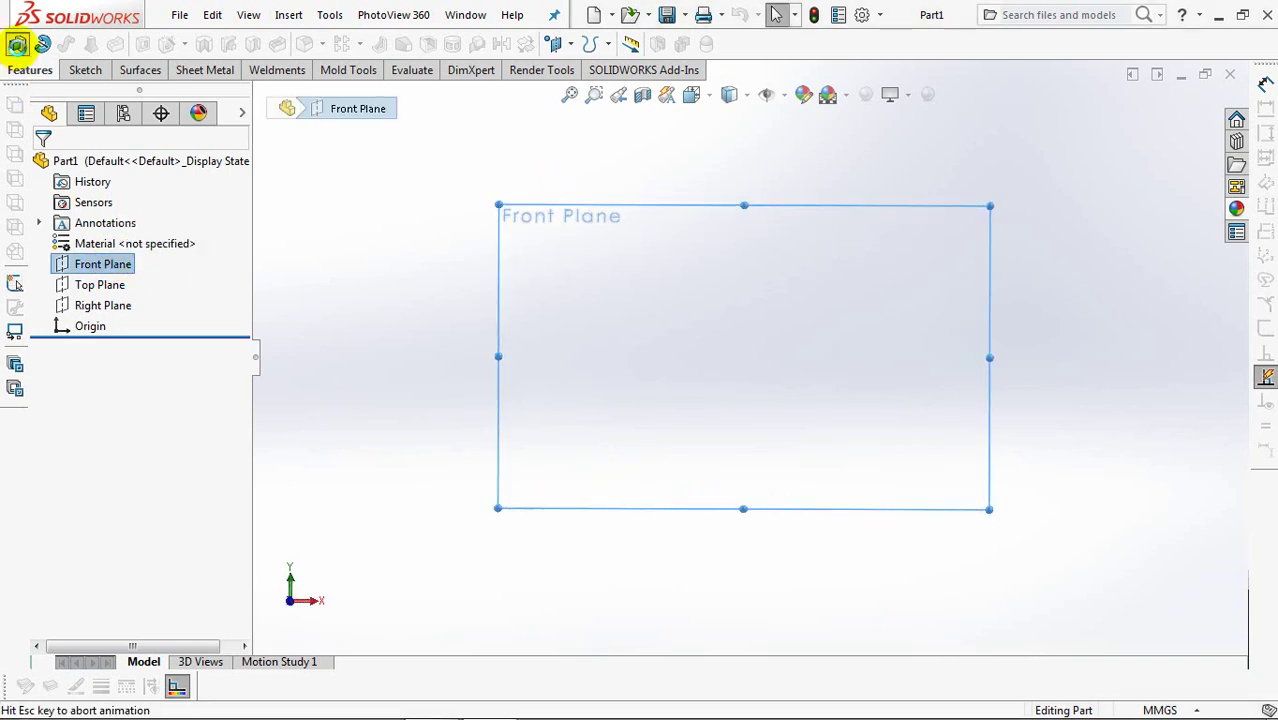
left_click(138, 46)
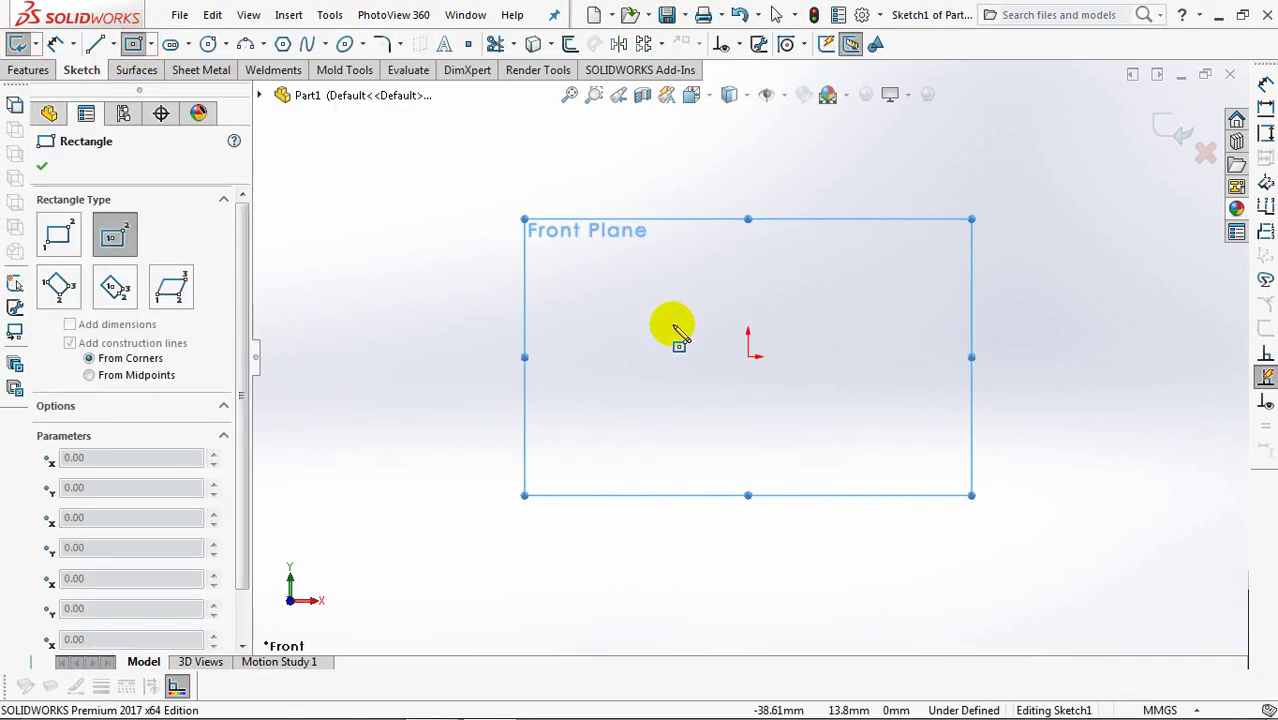
left_click(748, 355)
left_click(812, 200)
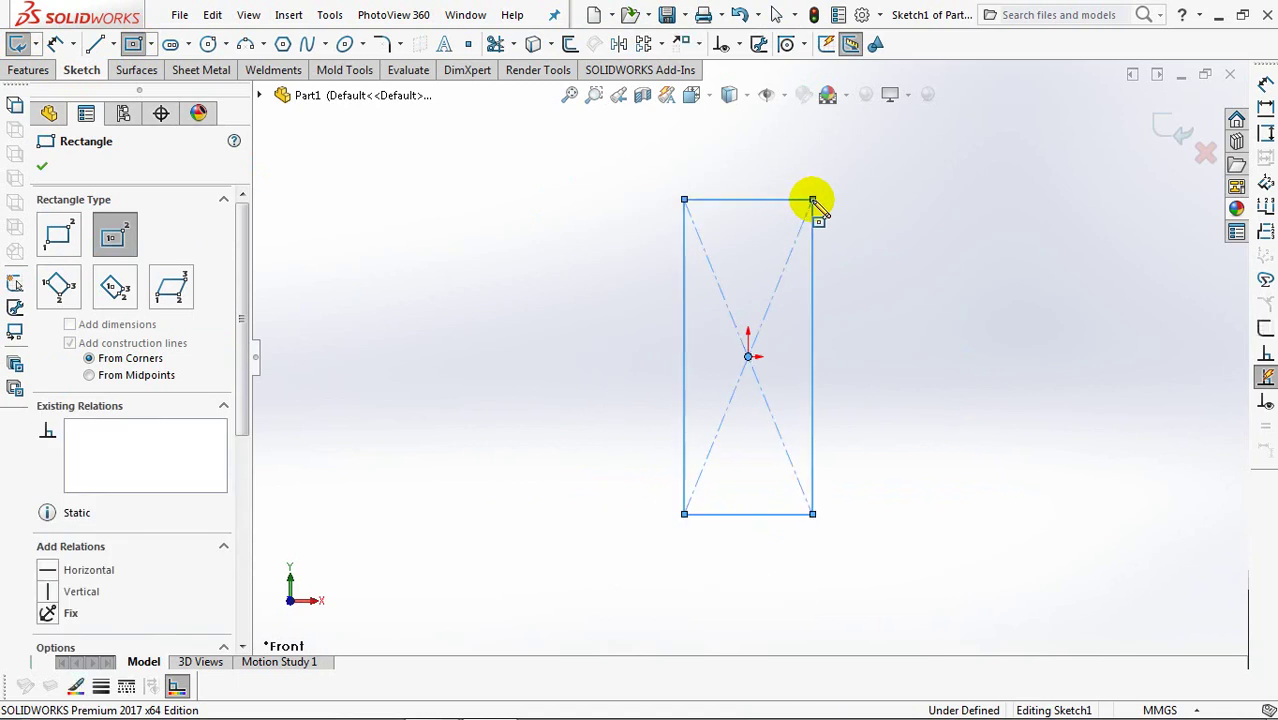
left_click(42, 166)
Dimension the rectangle 85 mm wide and 186 mm tall.
left_click(56, 47)
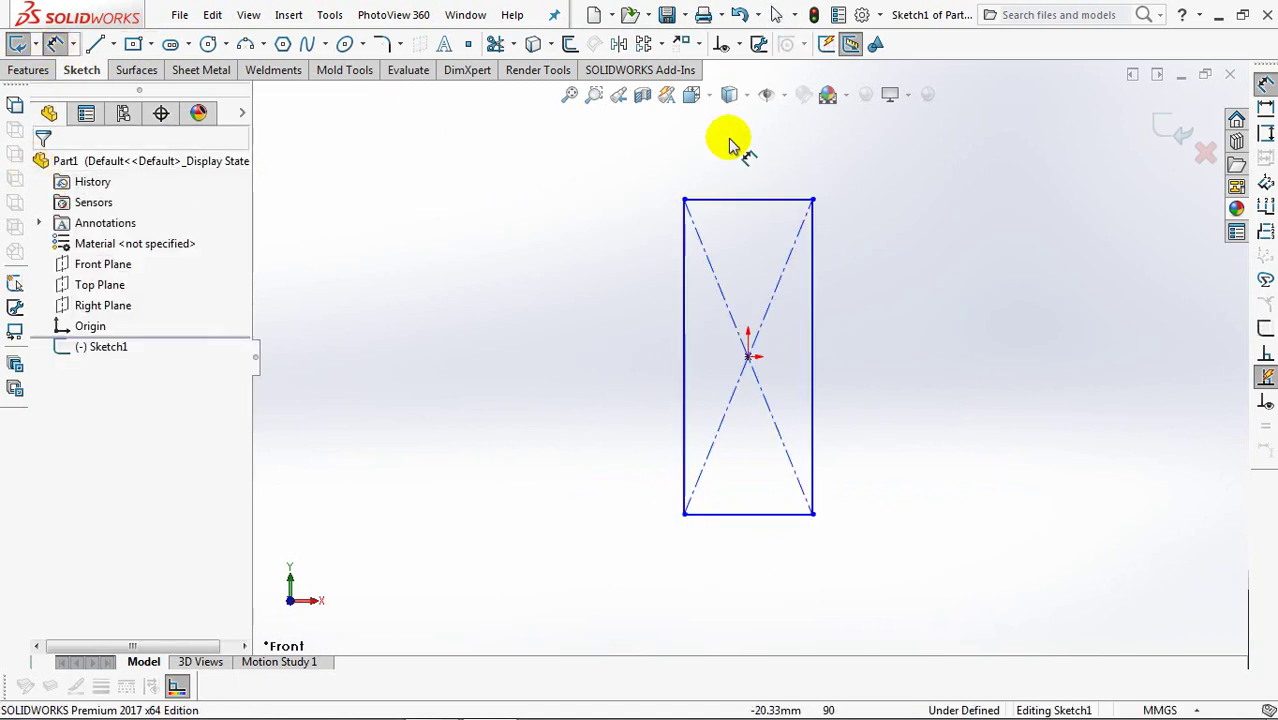
left_click(785, 200)
left_click(752, 164)
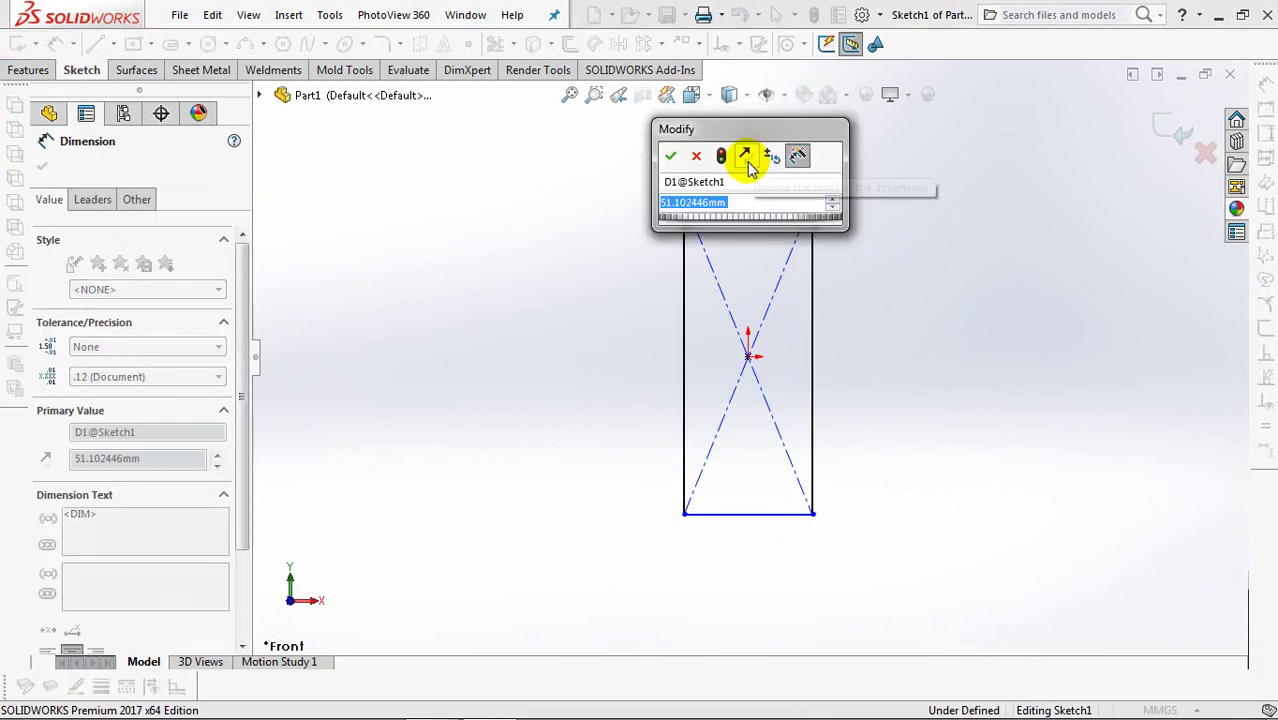
type("85")
left_click(670, 156)
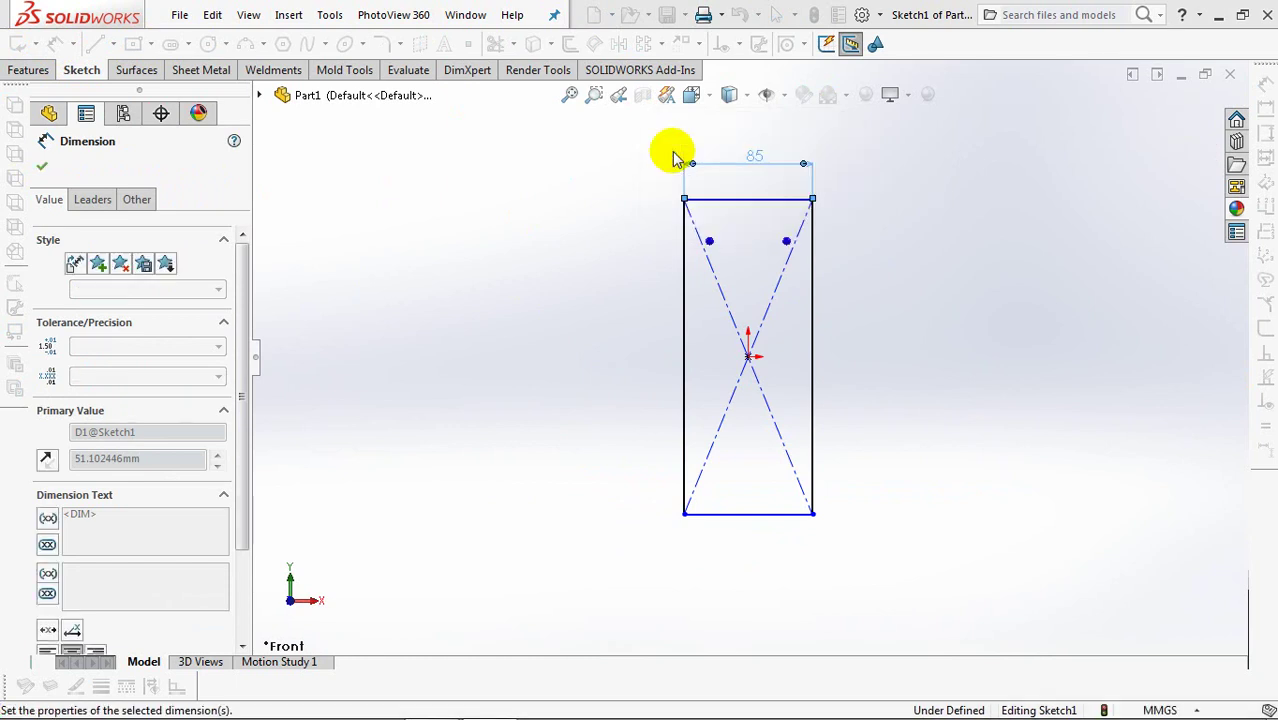
left_click(688, 278)
left_click(635, 336)
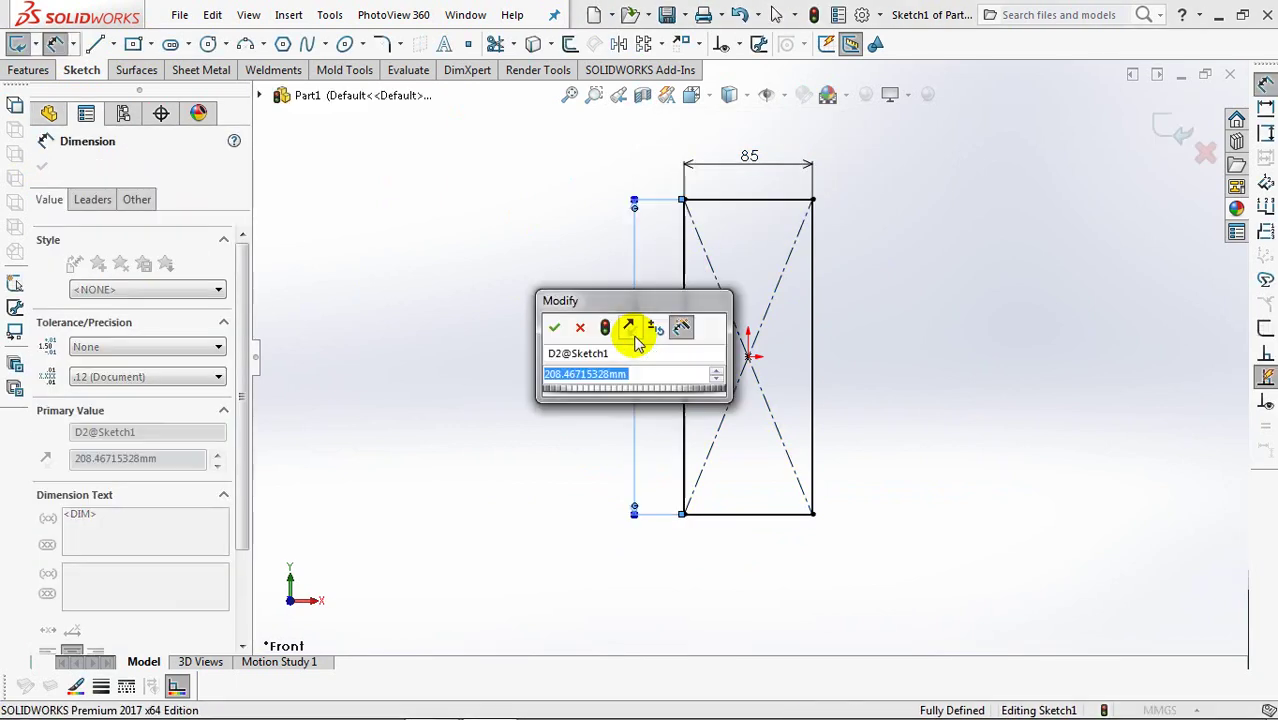
type("186")
left_click(555, 327)
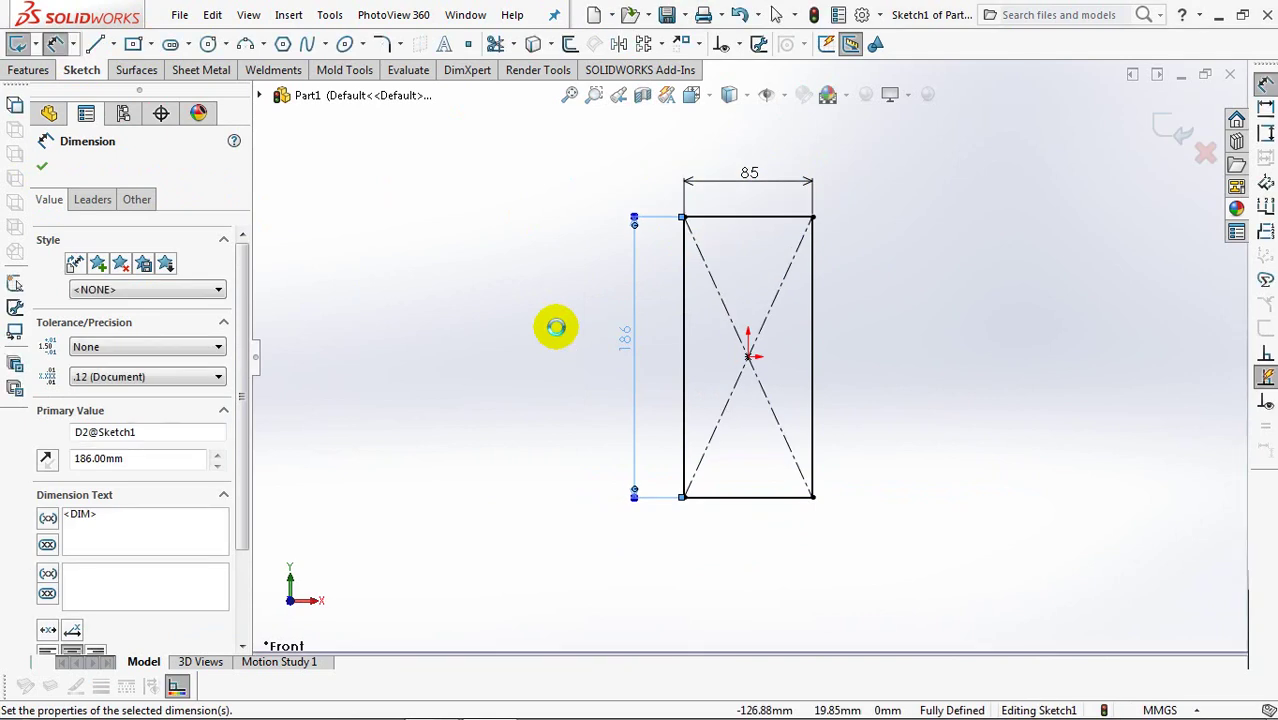
left_click(1168, 128)
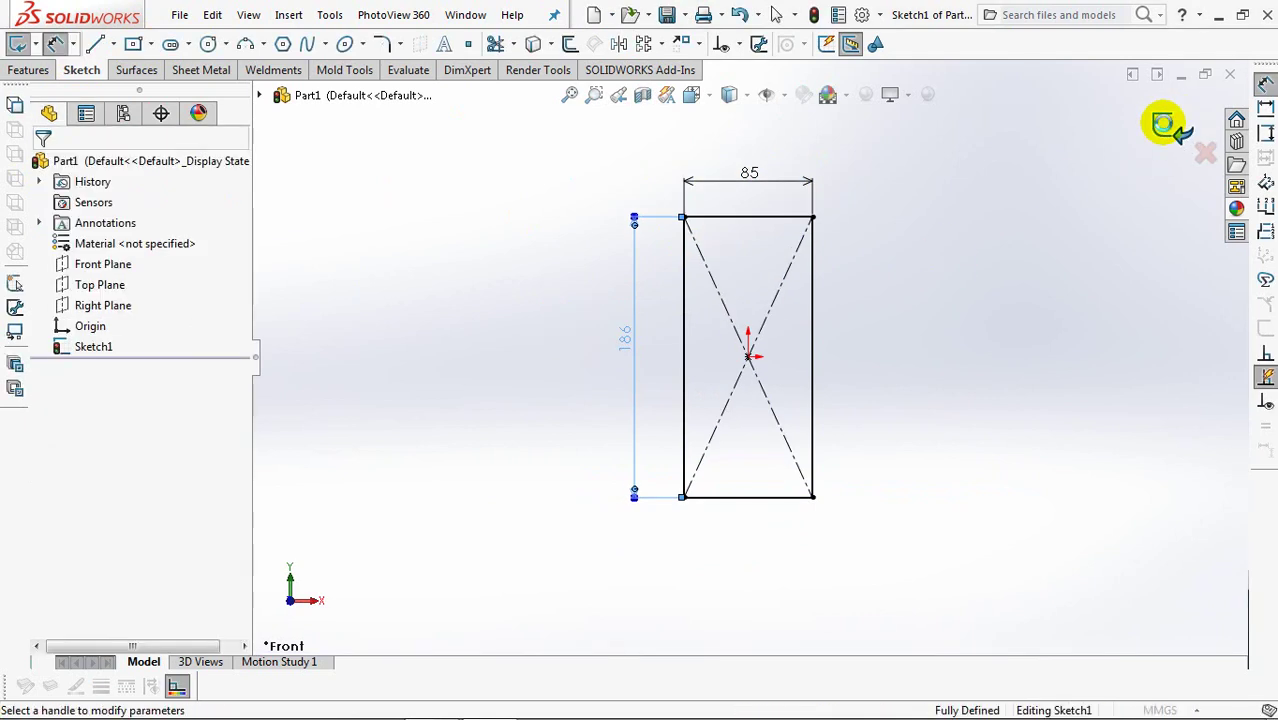
Extrude the rectangle 68 mm mid-plane into a solid block.
left_click(1166, 124)
left_click(150, 277)
left_click(160, 356)
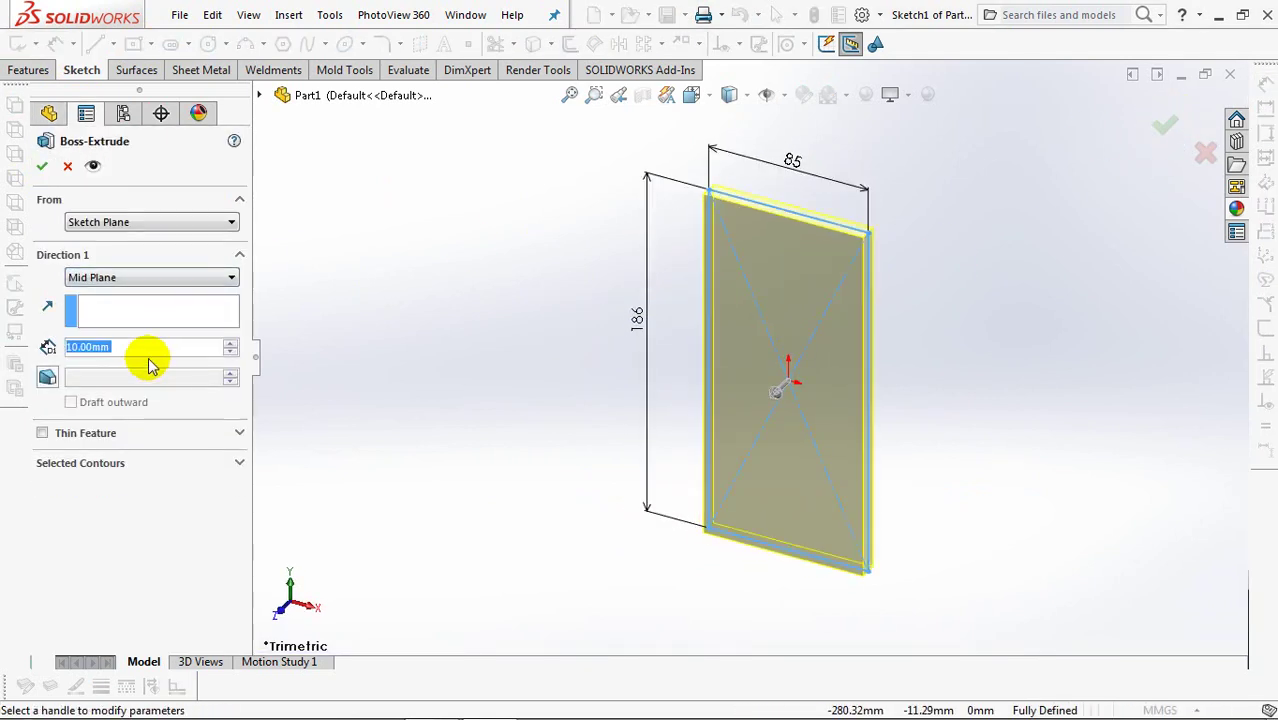
type("68")
key("Return")
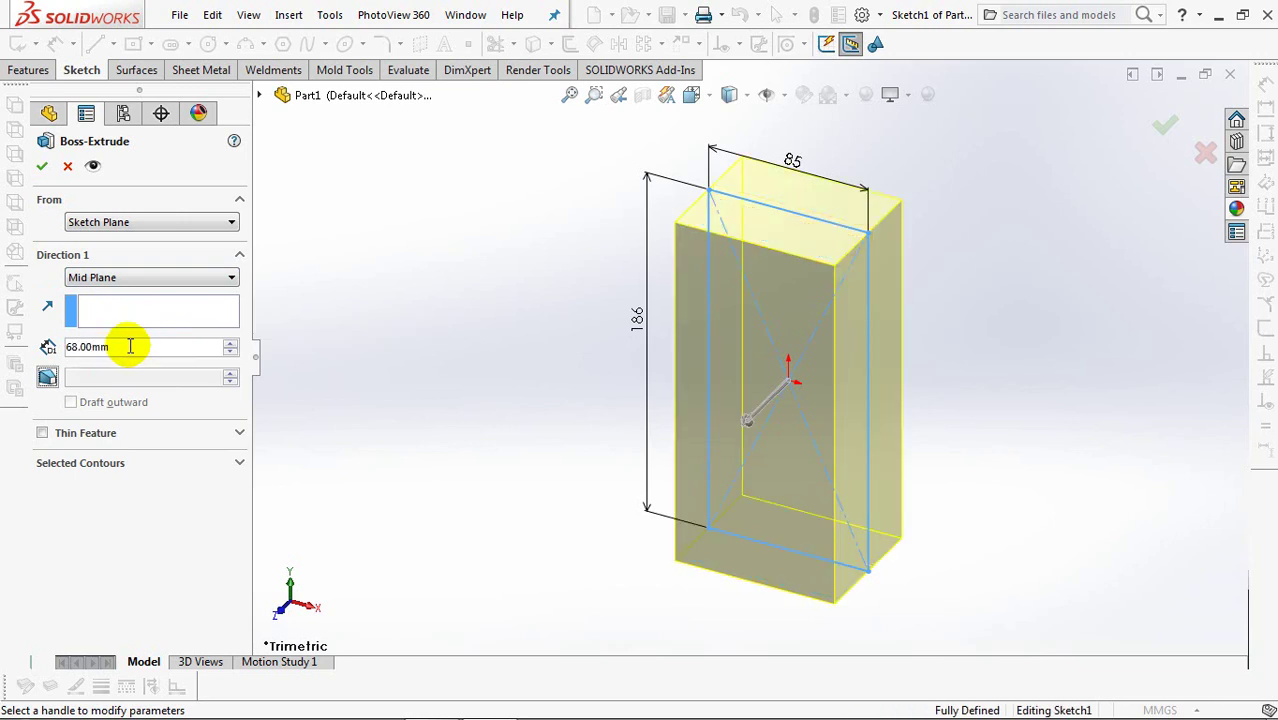
left_click(41, 165)
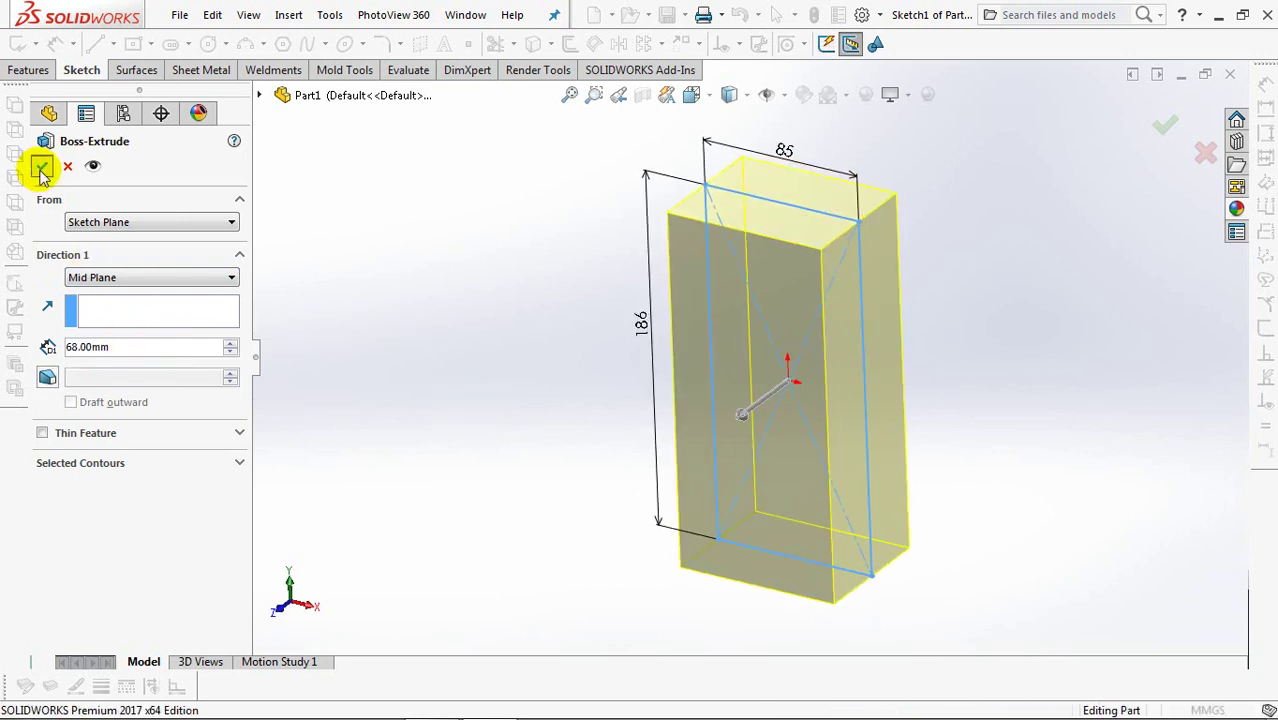
left_click(322, 44)
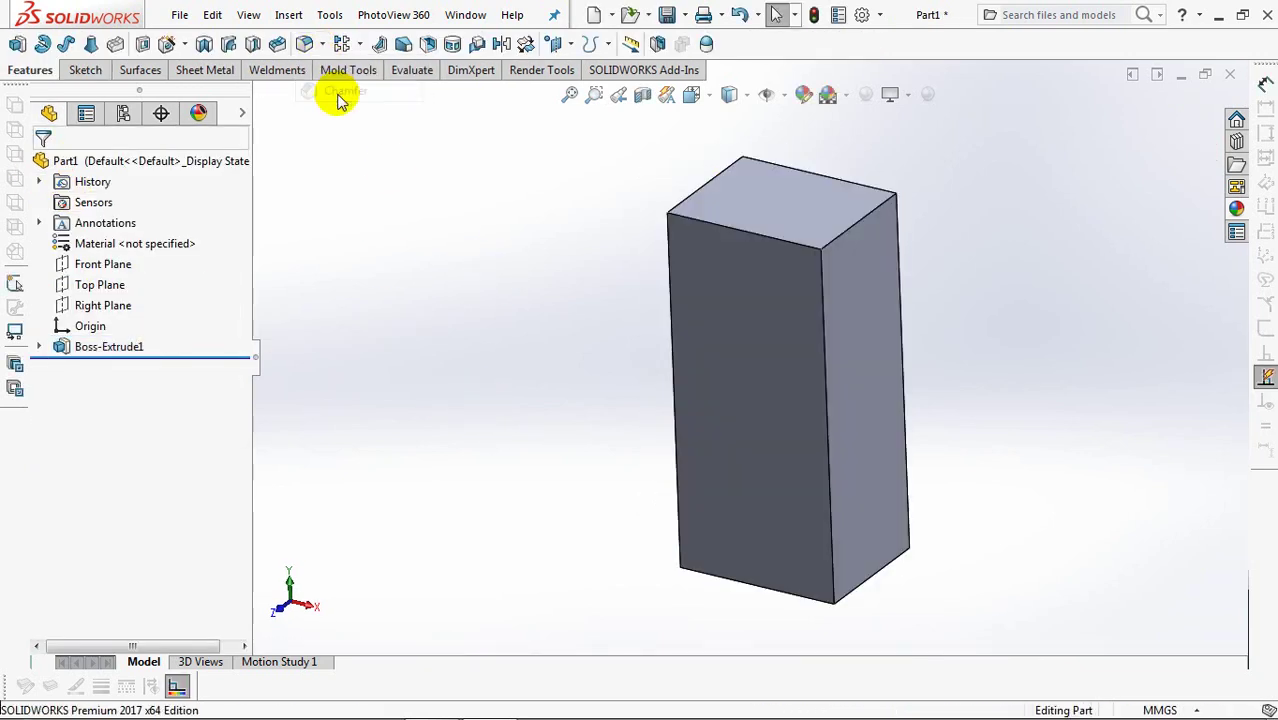
Chamfer the front top edge at 20 mm and 15°.
left_click(338, 96)
type("15")
key("Return")
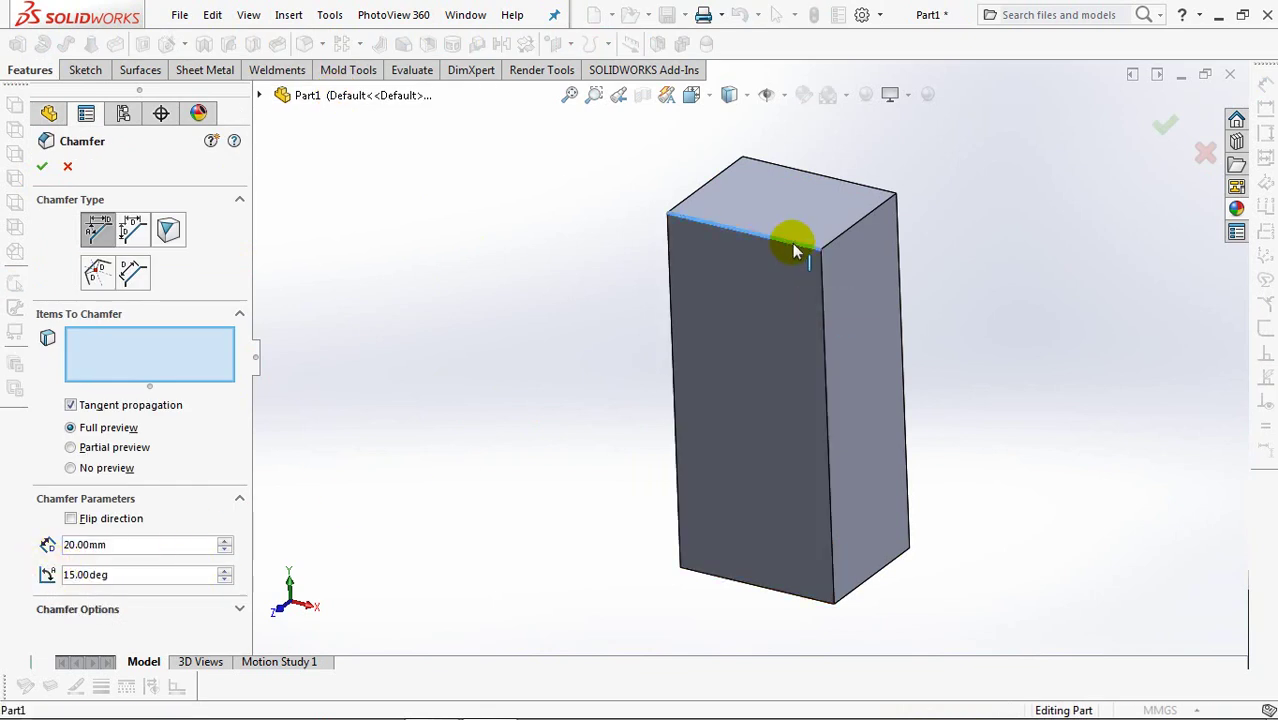
left_click(793, 251)
middle_click_drag(793, 280, 763, 348)
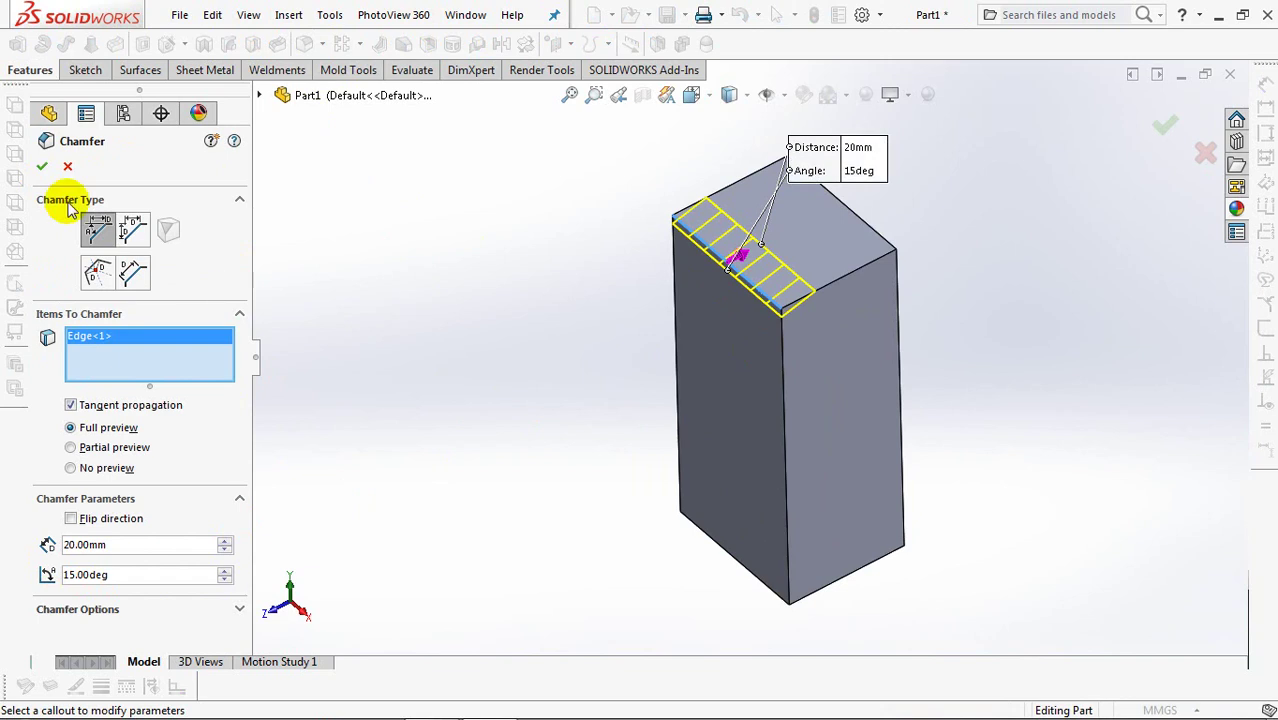
left_click(41, 168)
Add a matching 20 mm, 15° chamfer on the back top edge.
left_click(320, 43)
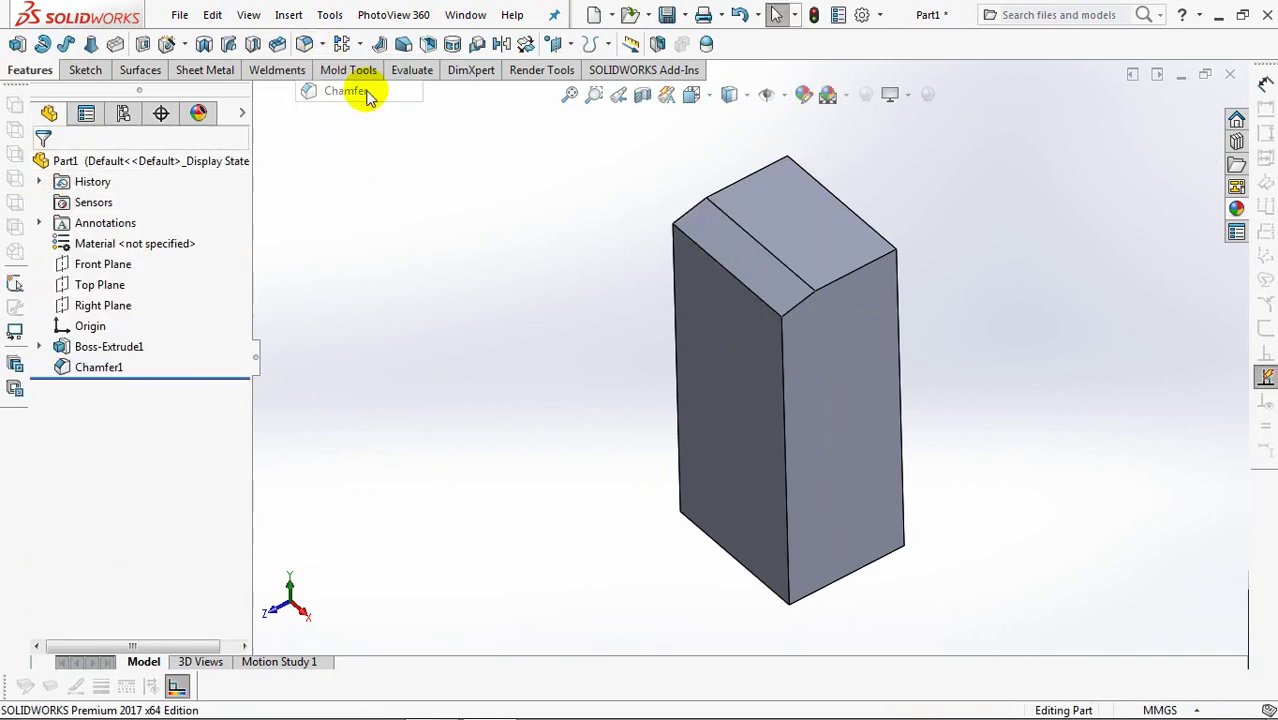
left_click(335, 88)
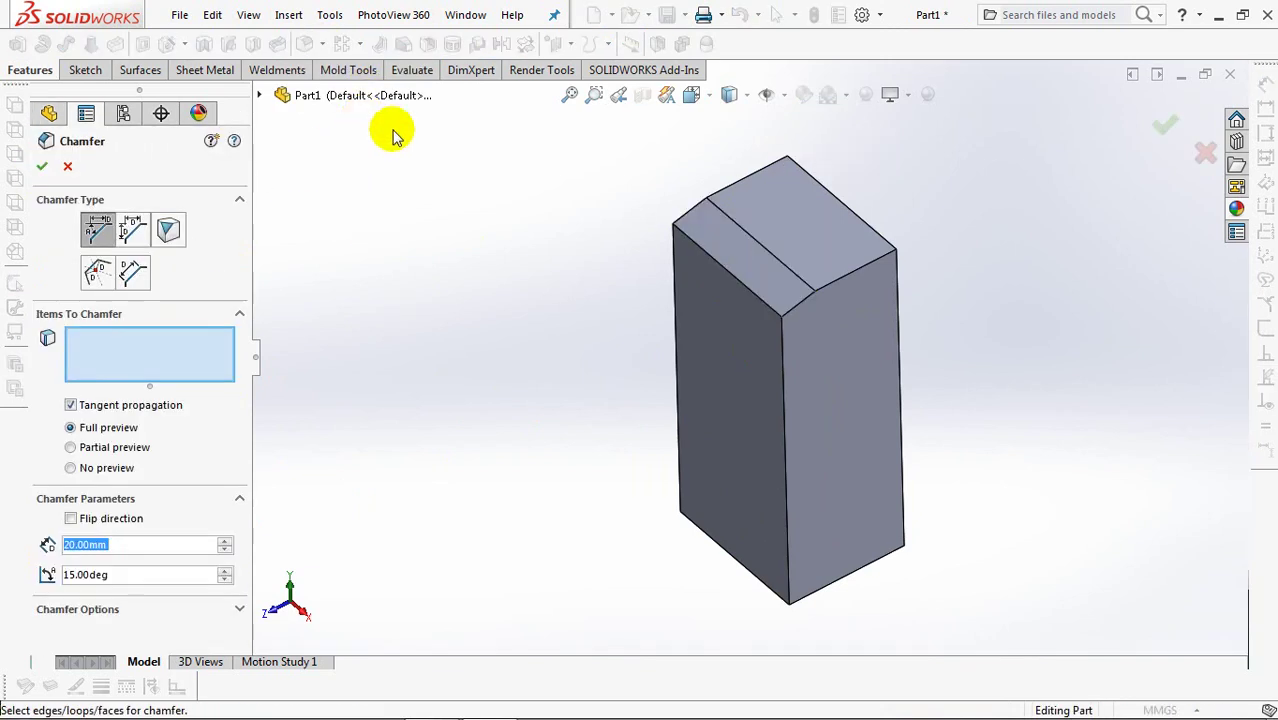
left_click(882, 247)
left_click(1166, 132)
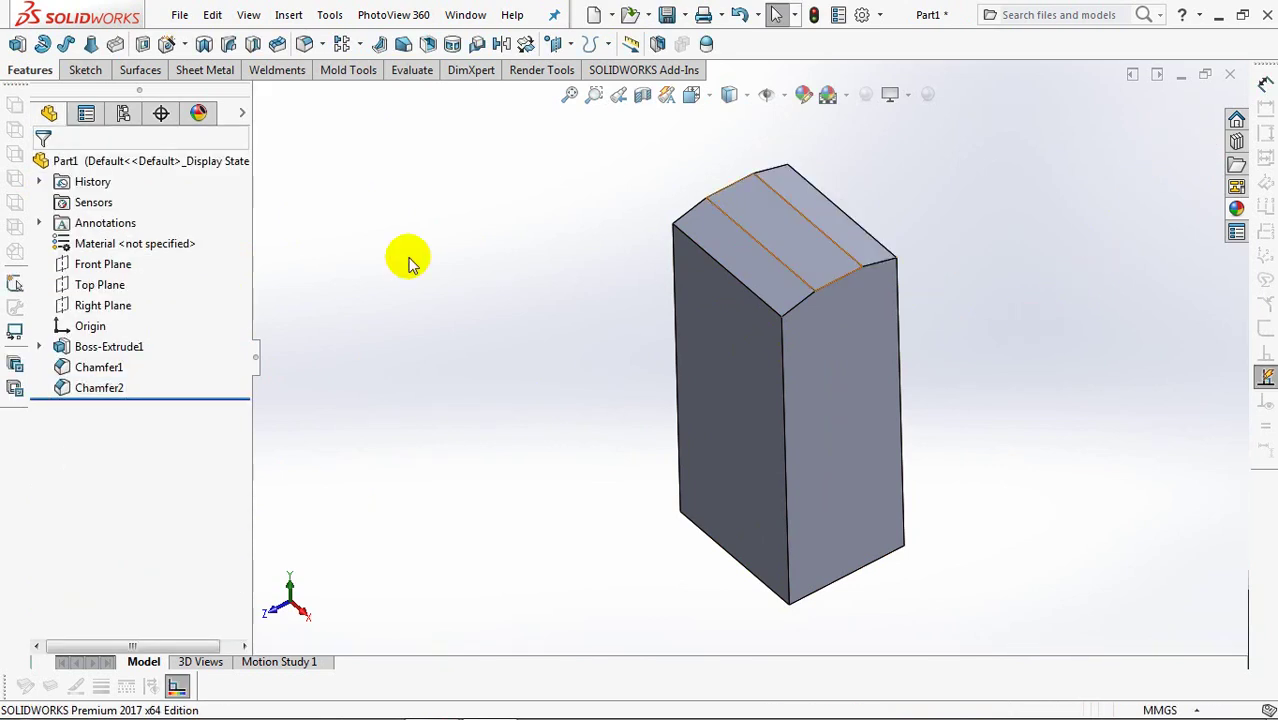
Fillet five faces of the block (both top faces, front, side, rear) at 5 mm.
left_click(305, 45)
double_click(143, 545)
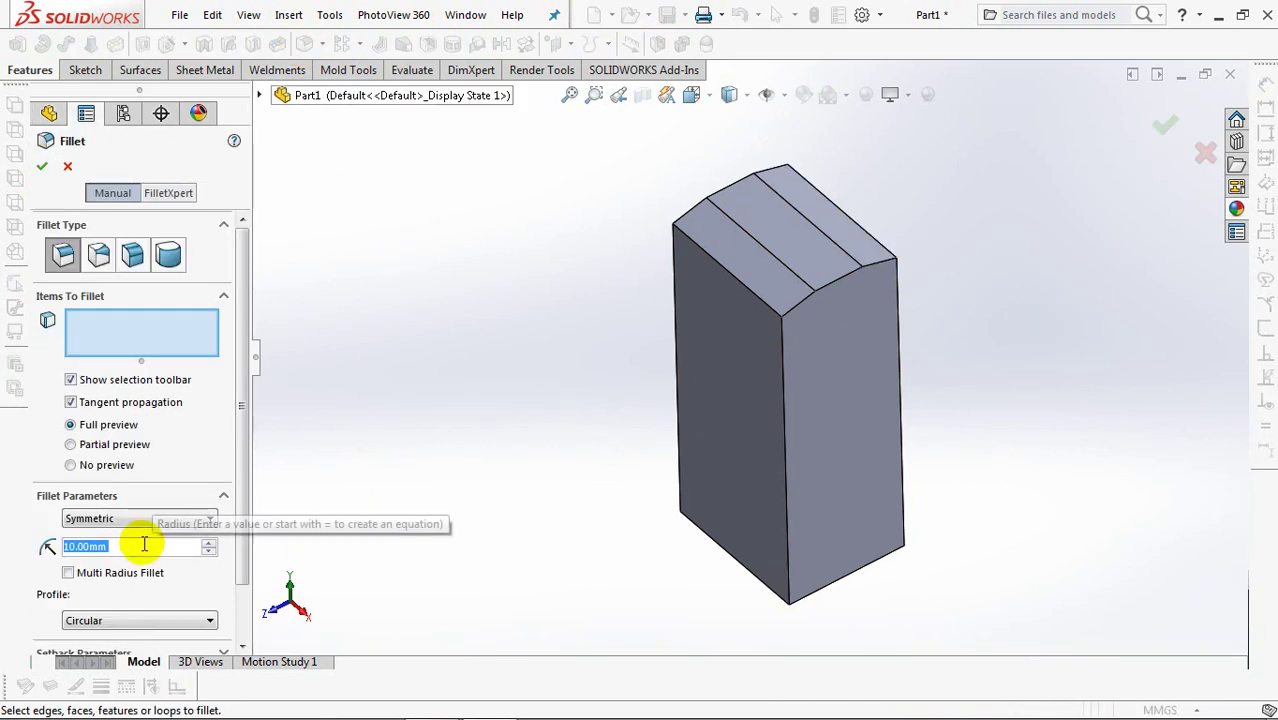
type("5")
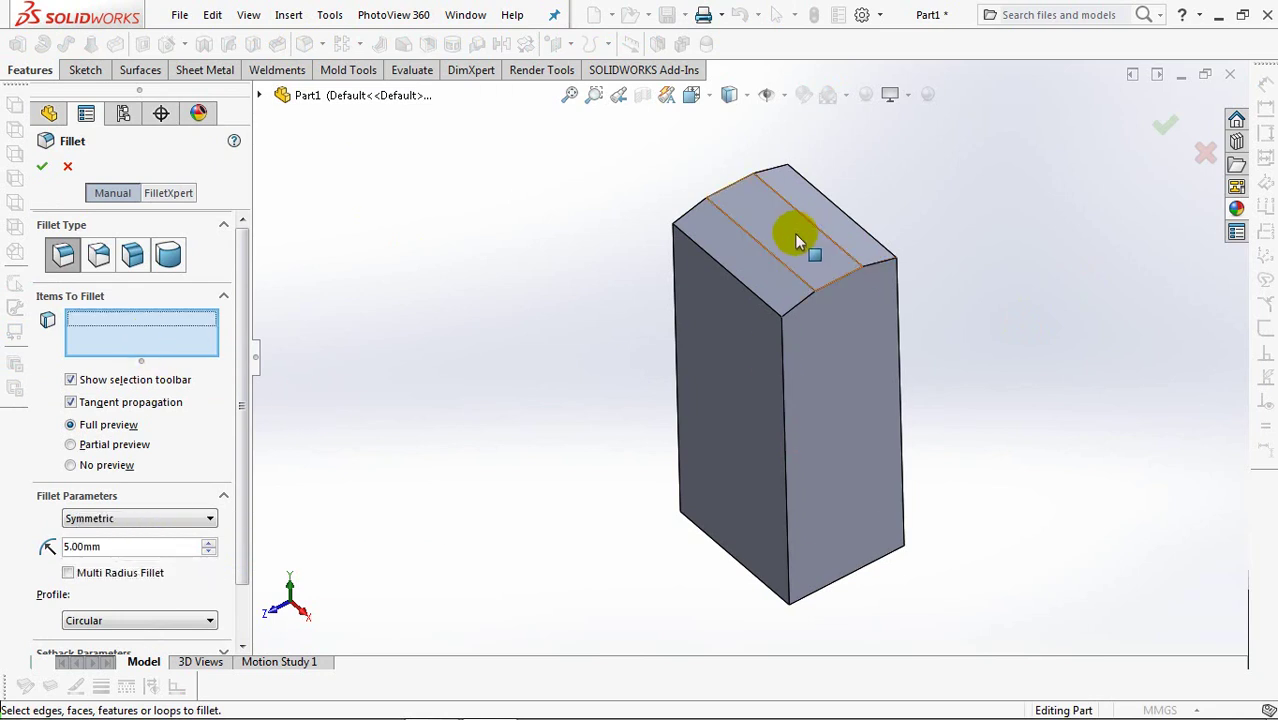
left_click(796, 240)
left_click(765, 290)
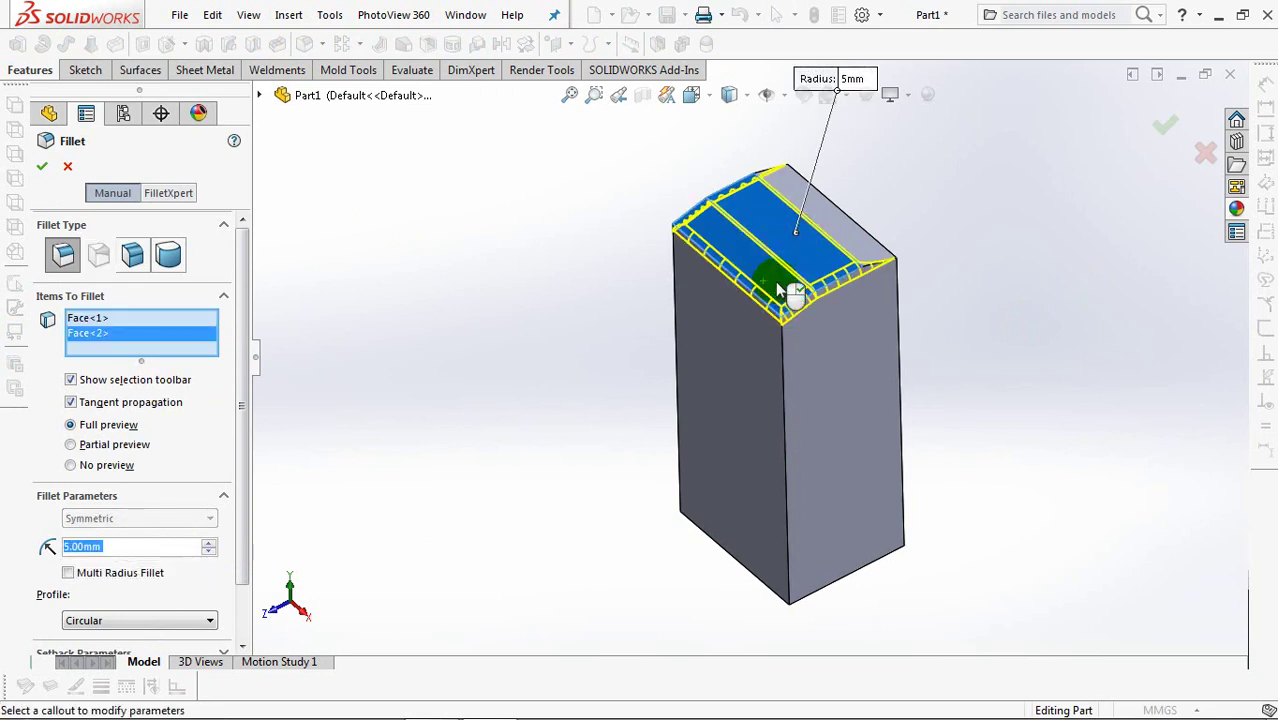
left_click(840, 226)
left_click(834, 372)
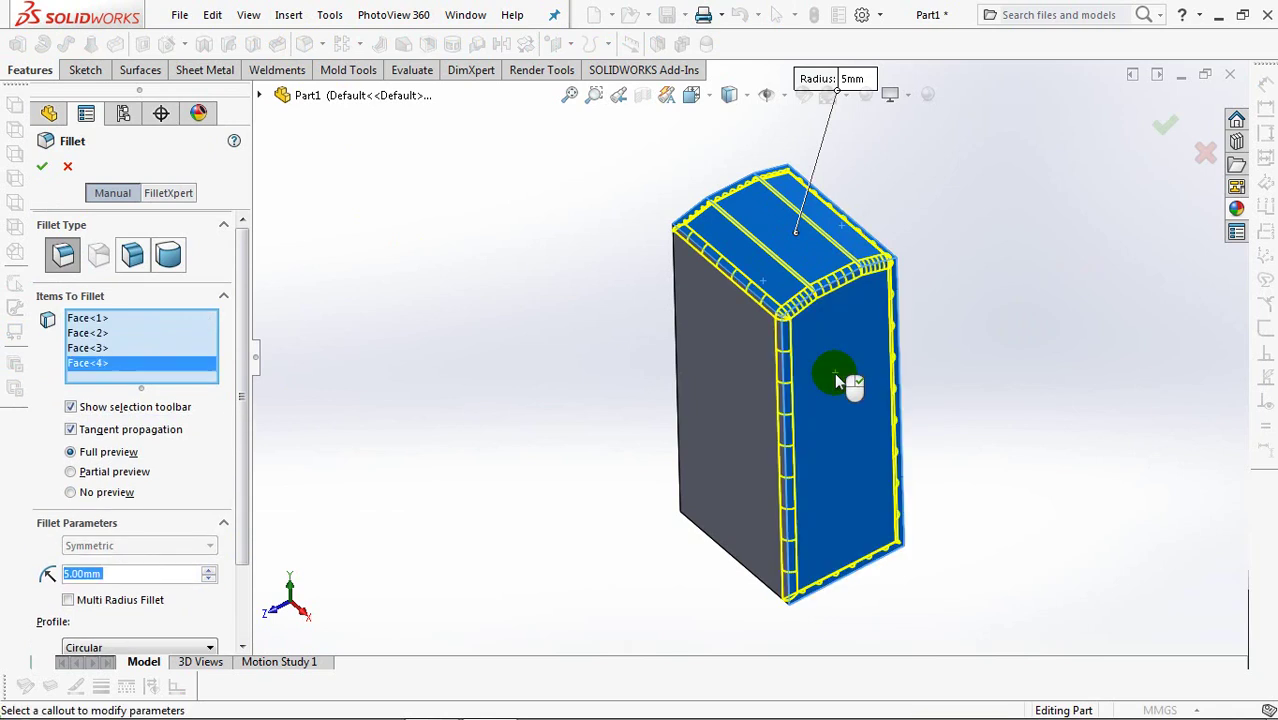
middle_click_drag(707, 422, 744, 321)
left_click(770, 382)
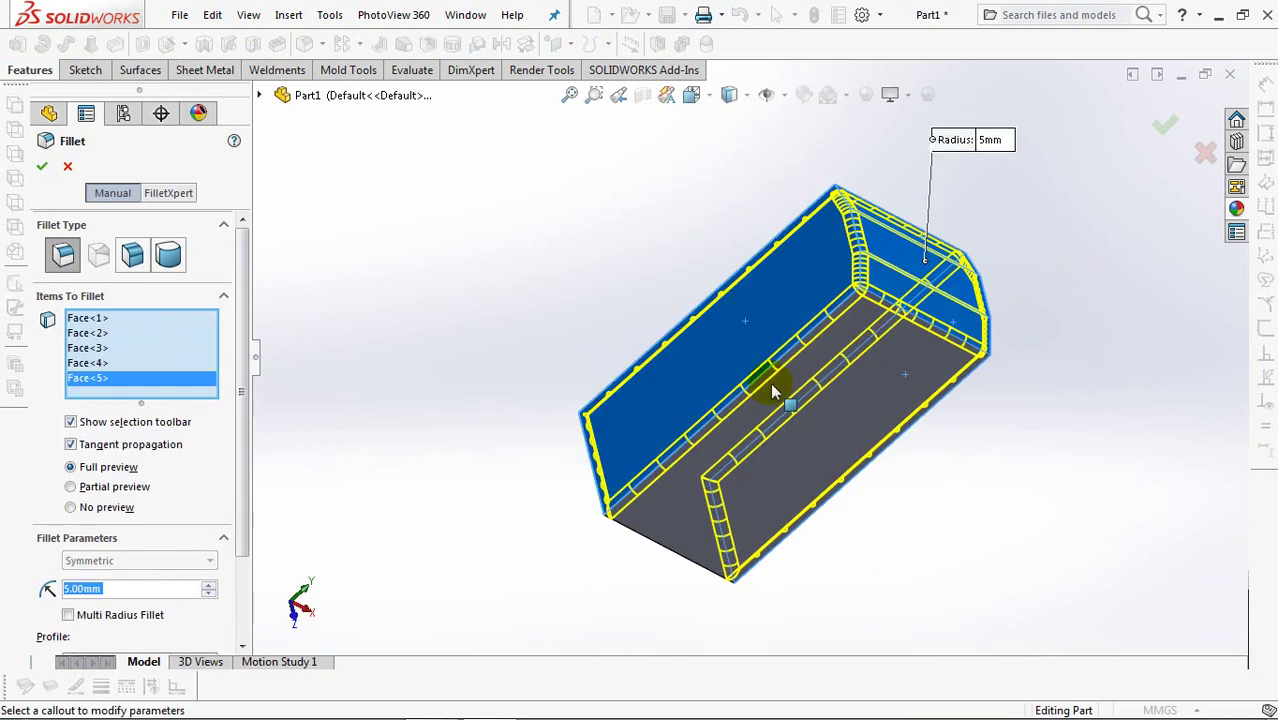
middle_click_drag(772, 386, 720, 380)
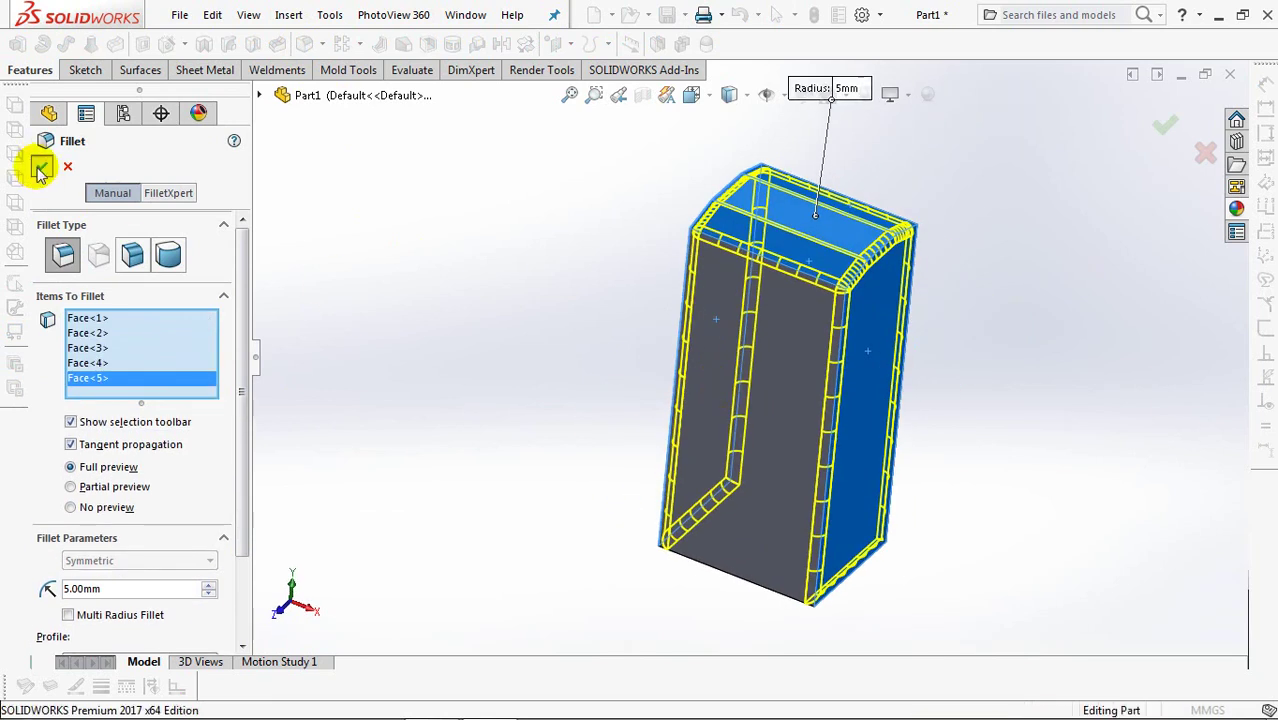
left_click(40, 170)
Fillet two bottom edges of the block at 8 mm.
left_click(305, 46)
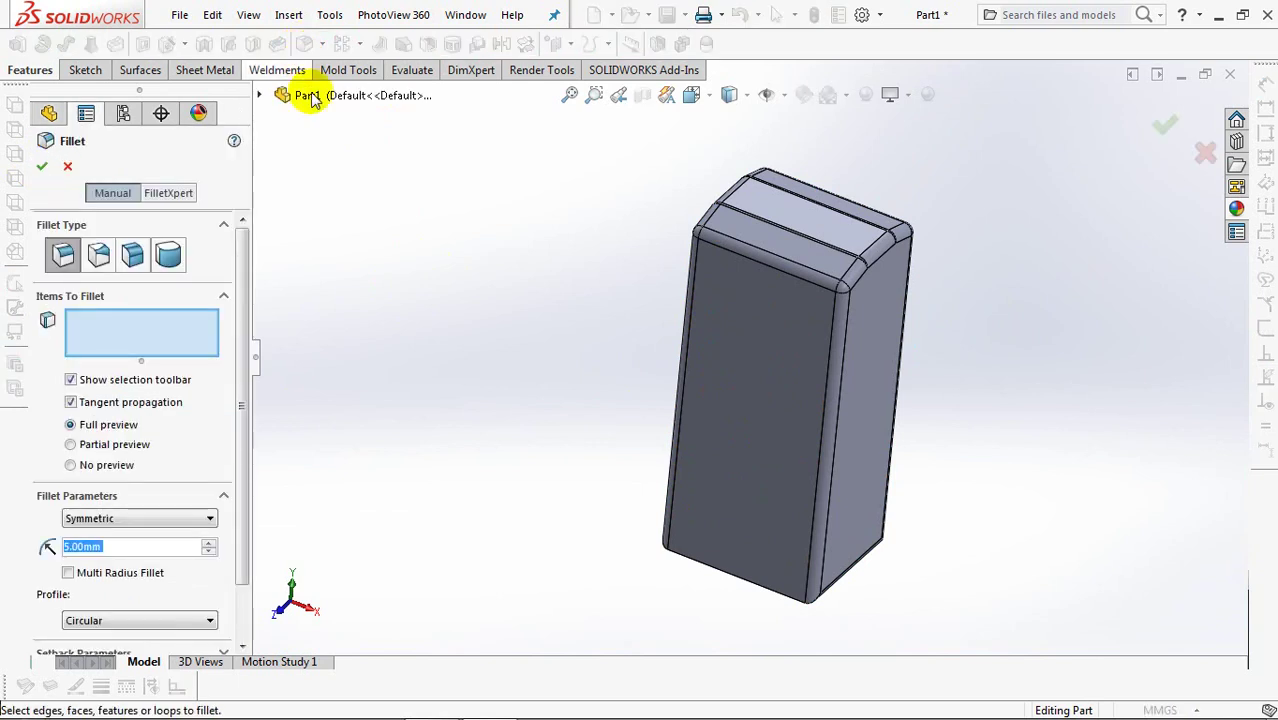
type("8")
key("Return")
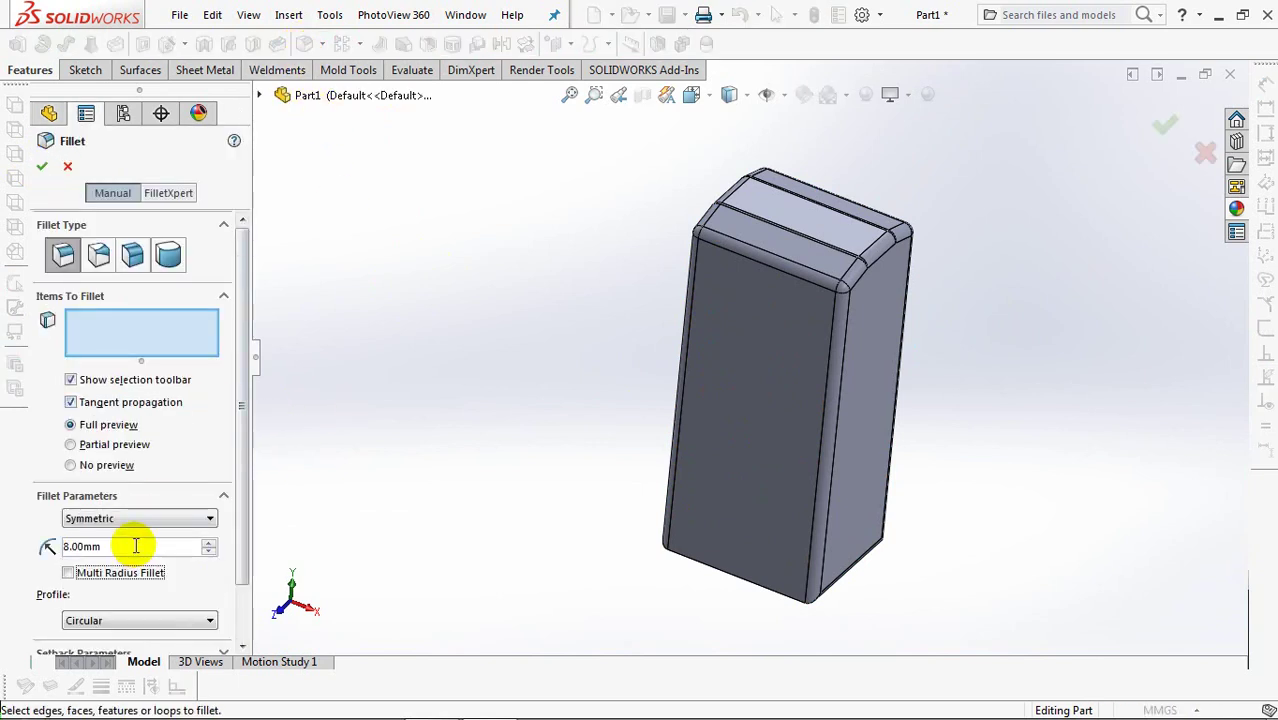
middle_click_drag(570, 286, 742, 428)
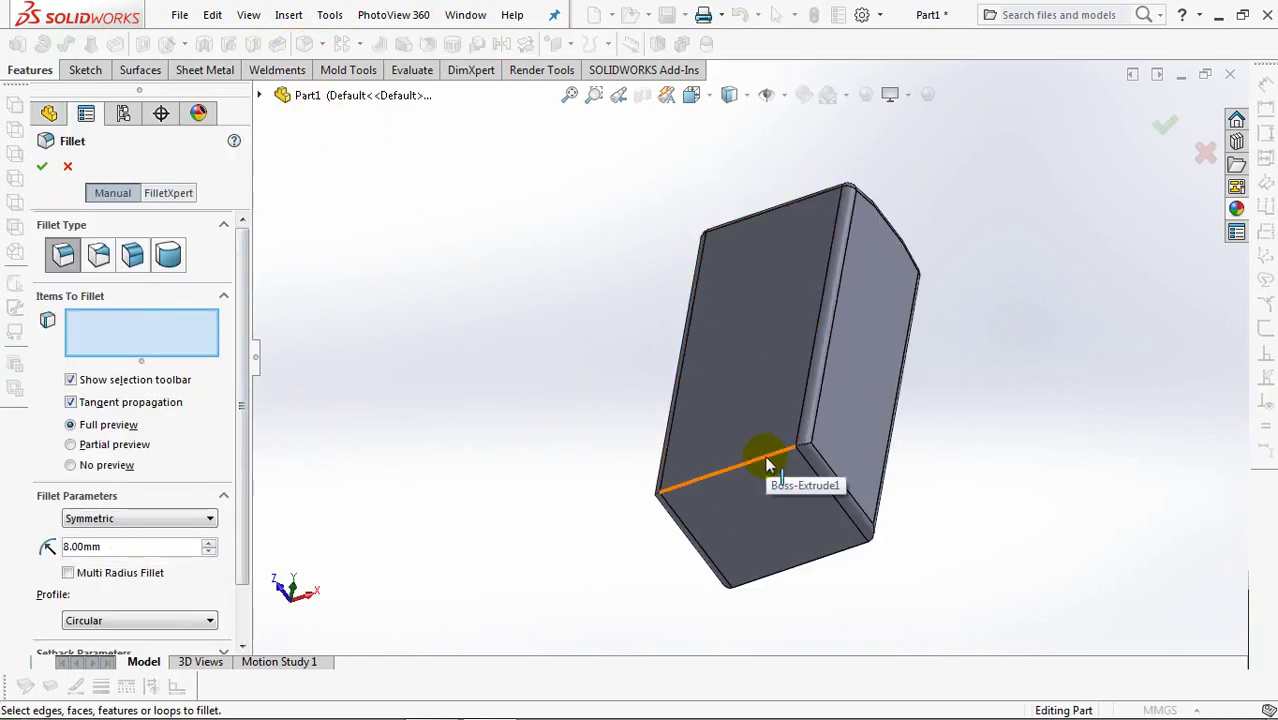
left_click(763, 462)
middle_click_drag(767, 510, 679, 362)
left_click(679, 372)
mouse_move(551, 300)
middle_mouse_down()
mouse_move(591, 569)
mouse_move(628, 563)
middle_mouse_up()
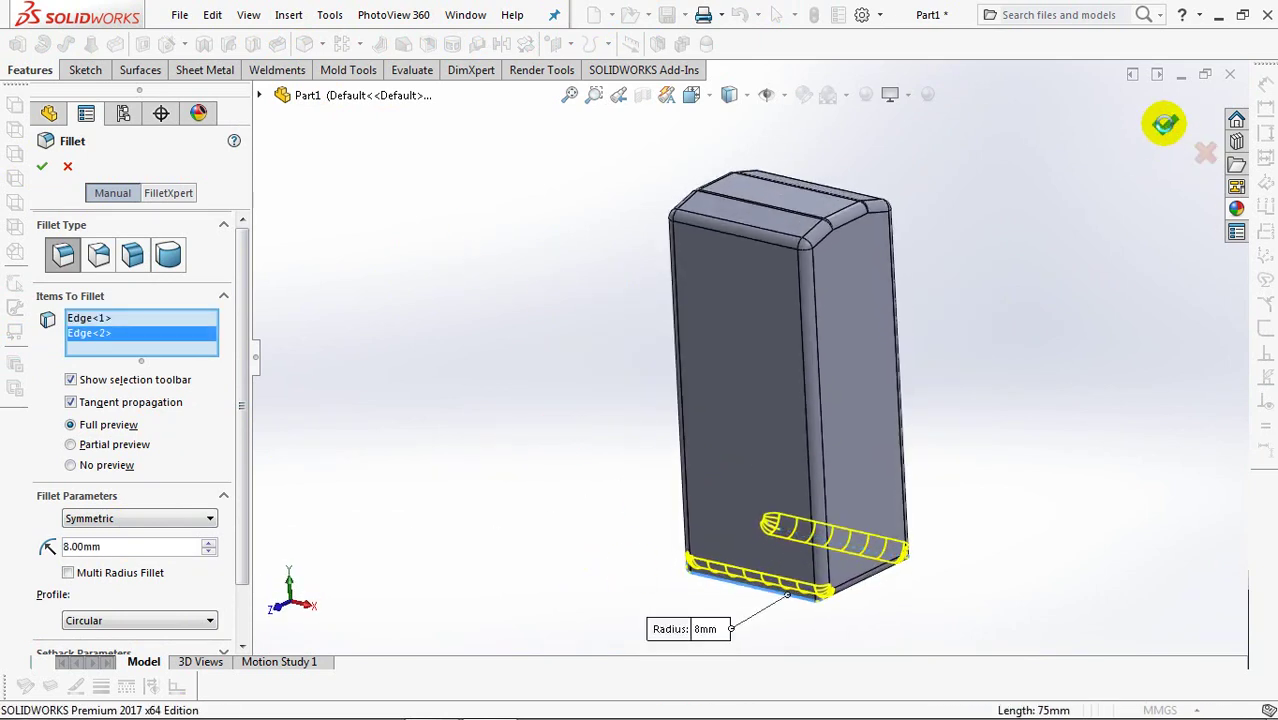
left_click(1164, 124)
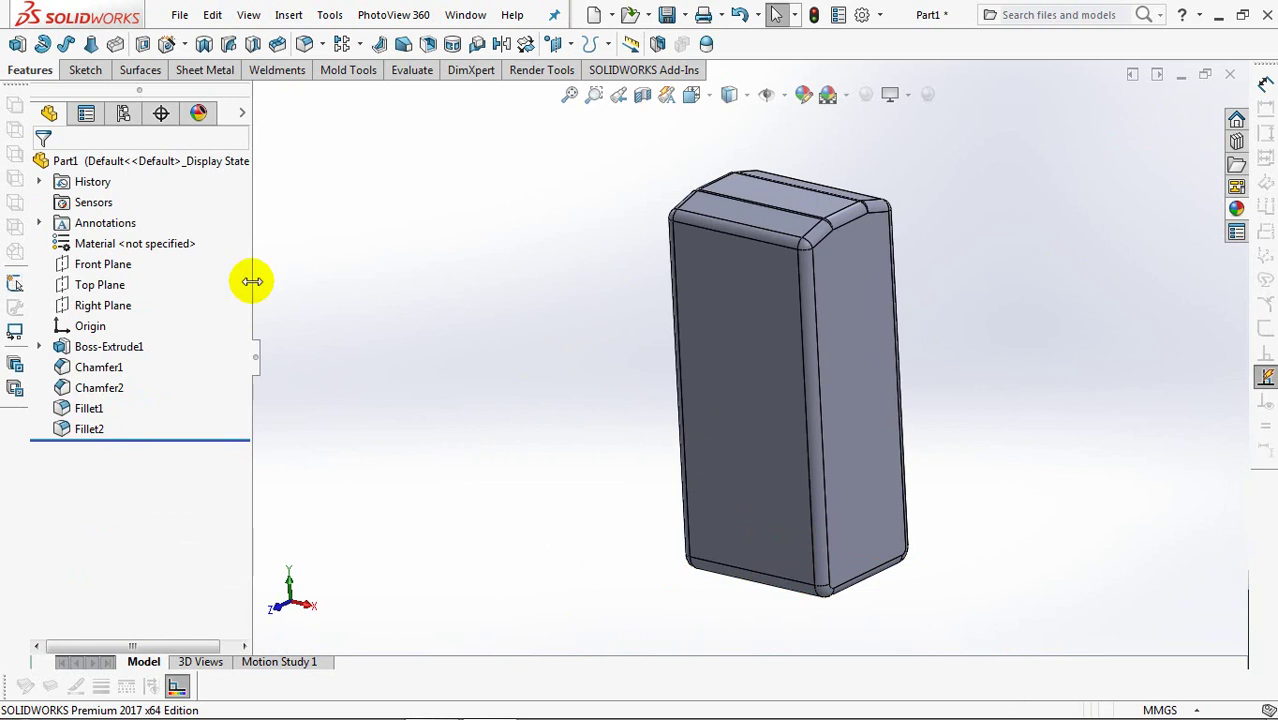
On the Front Plane, draw a vertical, top and slanted line chain above the block.
left_click(17, 43)
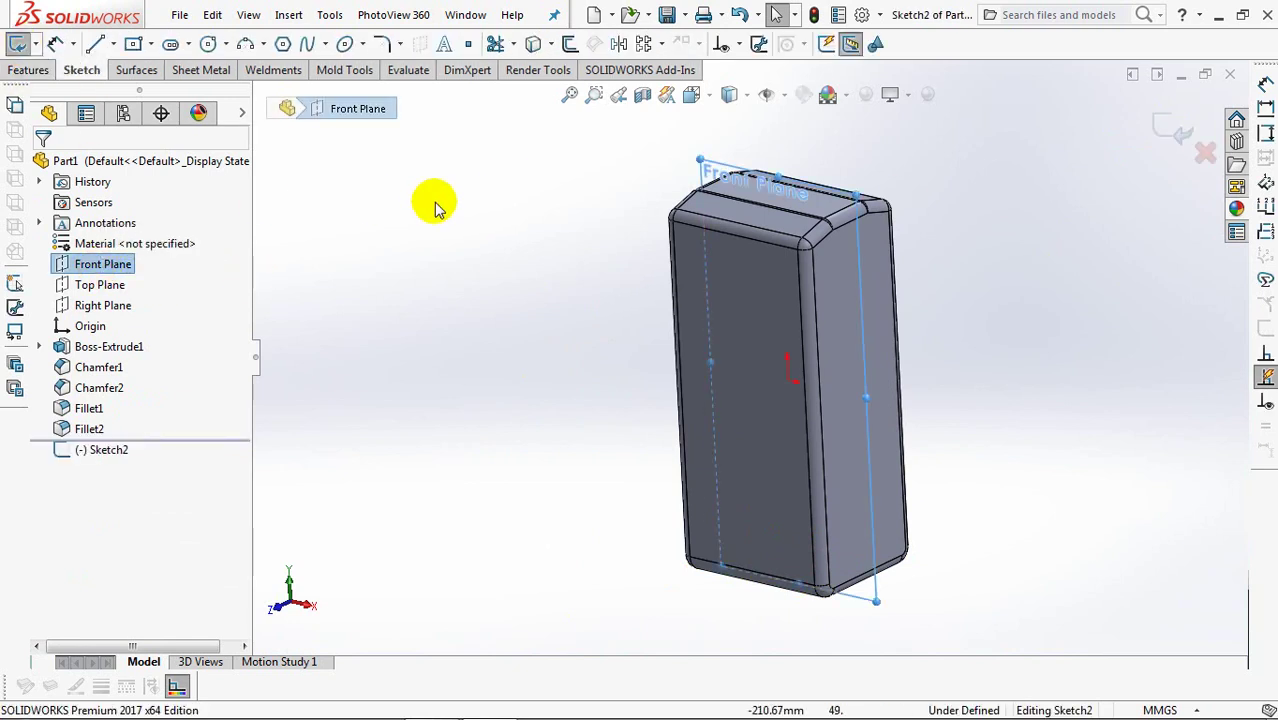
middle_click_drag(465, 198, 443, 422, "ctrl")
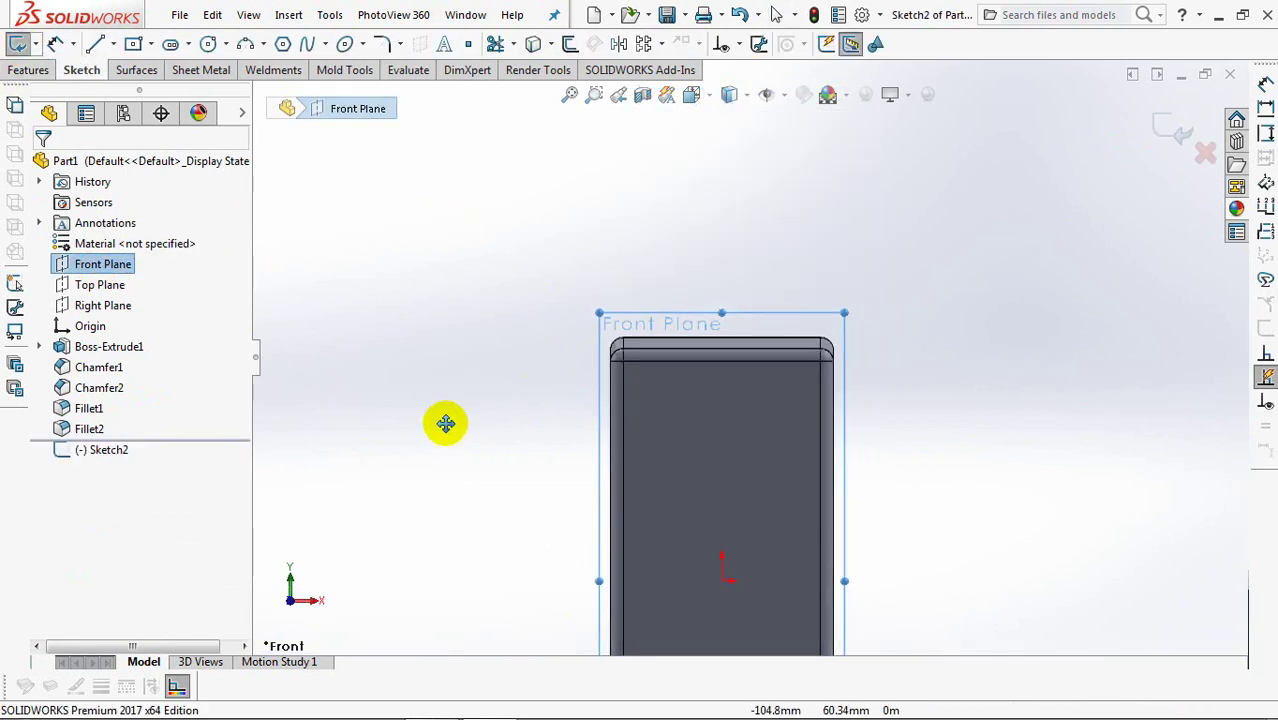
mouse_move(900, 345)
middle_mouse_down("shift")
mouse_move(903, 296)
mouse_move(941, 337)
middle_mouse_up("shift")
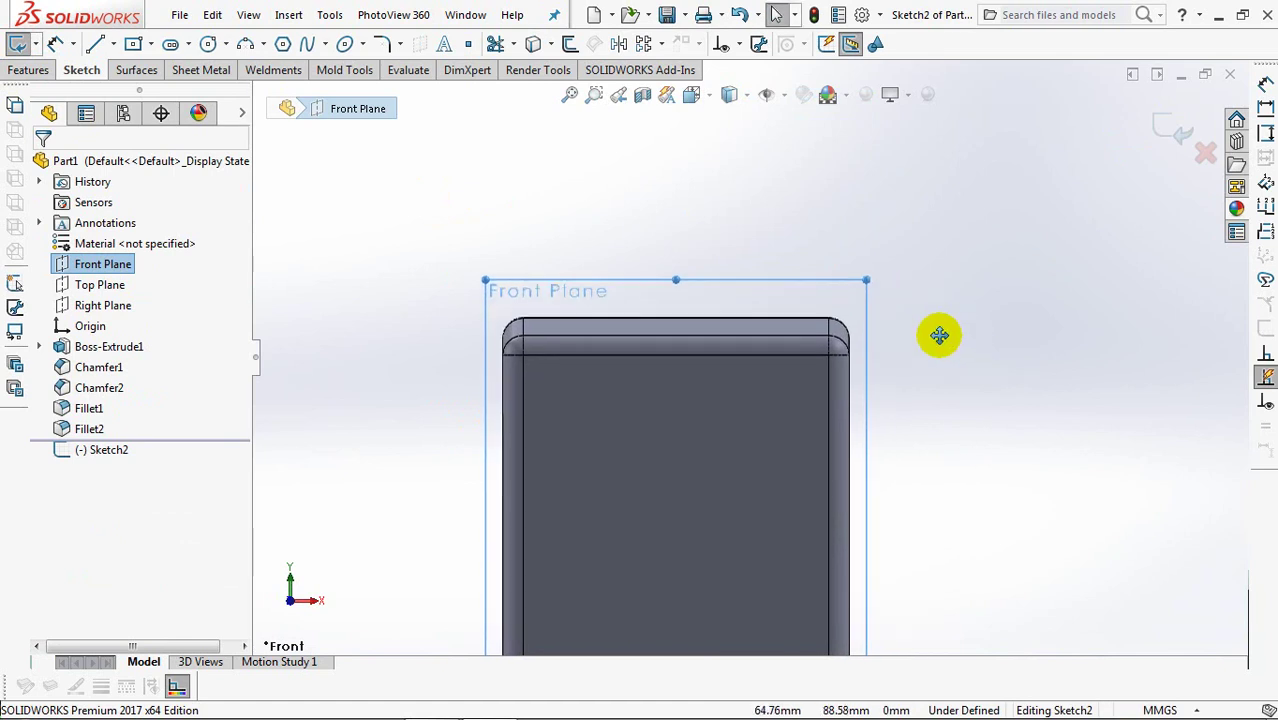
left_click(97, 45)
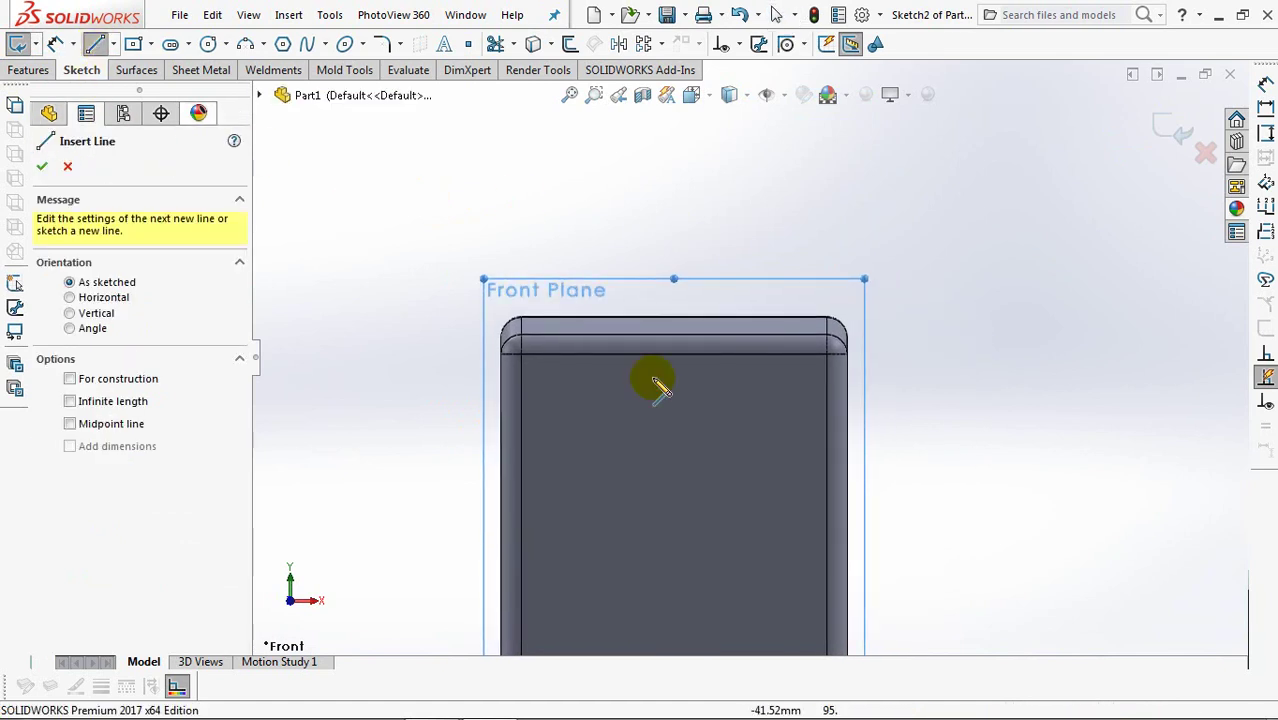
left_click(836, 337)
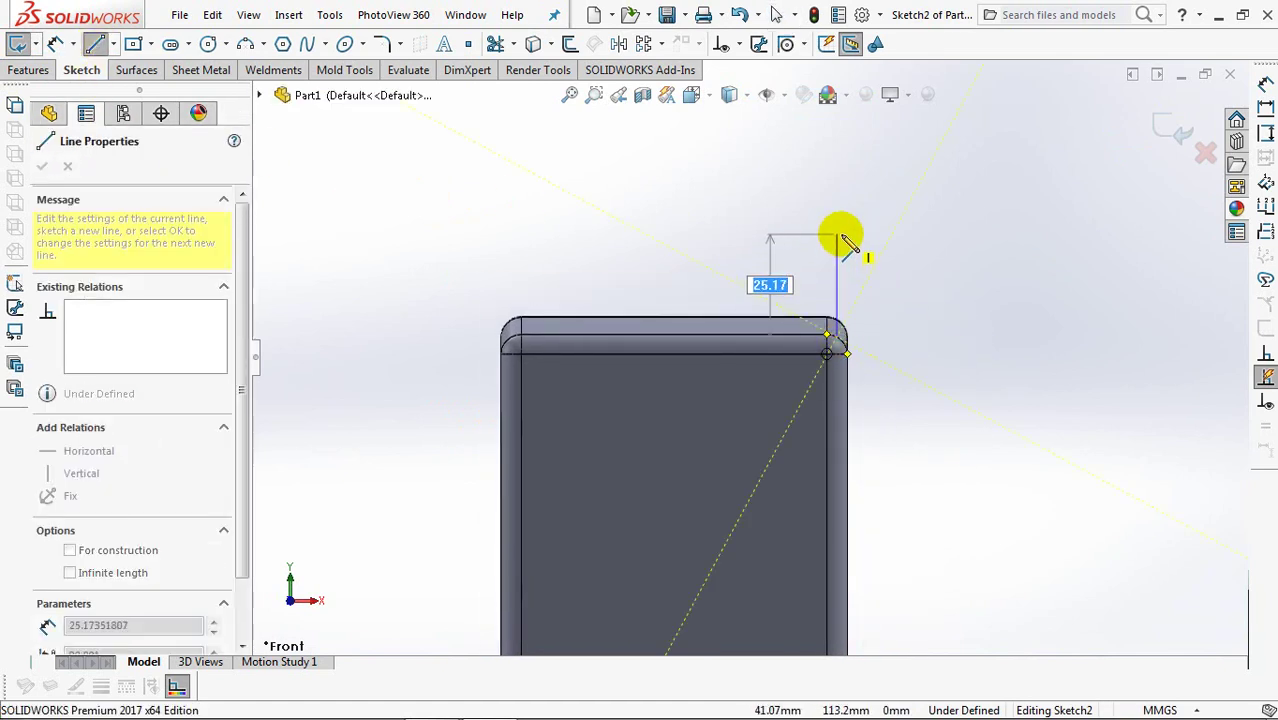
left_click(765, 234)
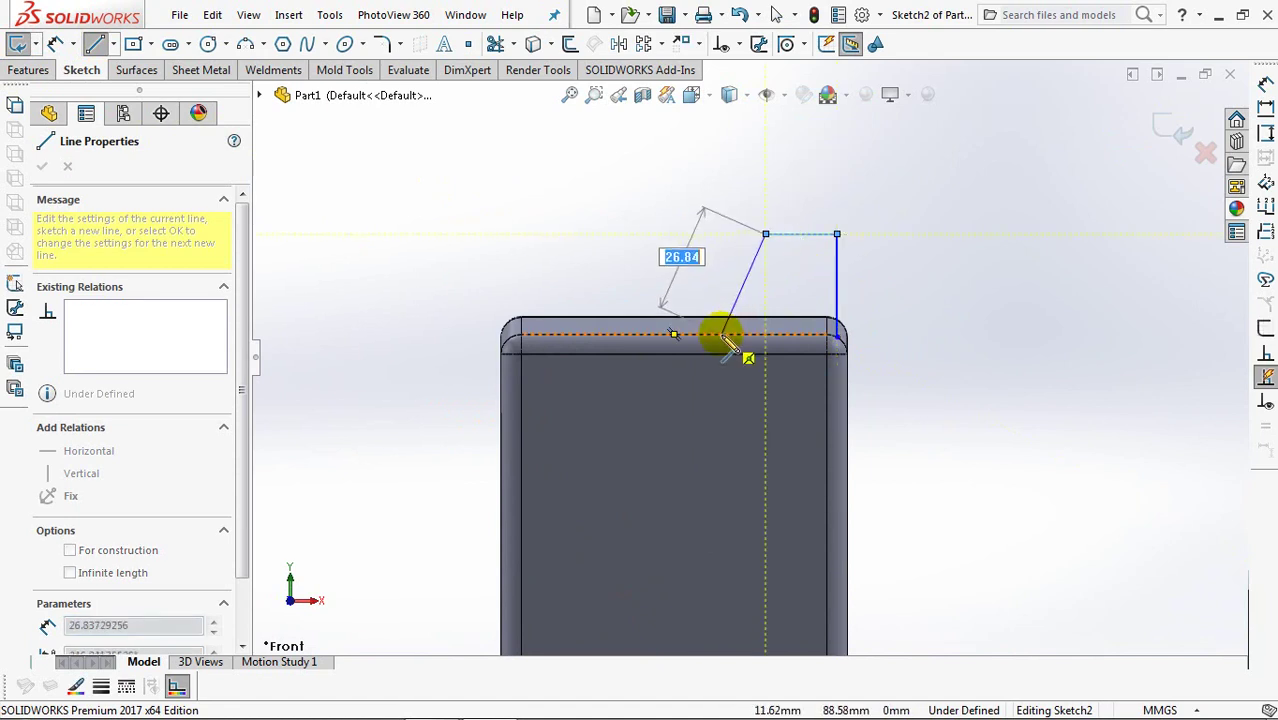
left_click(724, 334)
right_click(727, 337)
left_click(755, 350)
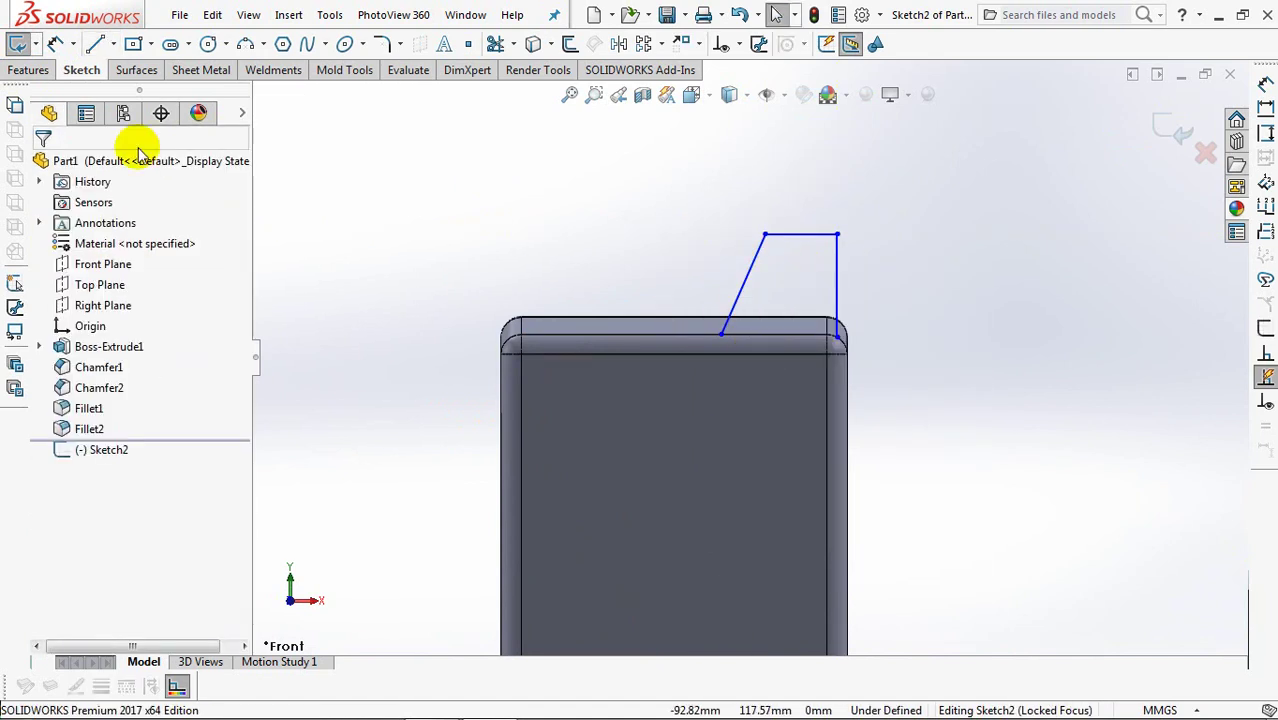
Dimension the profile's 3 mm offset from the block side and its 24 mm top line.
left_click(55, 44)
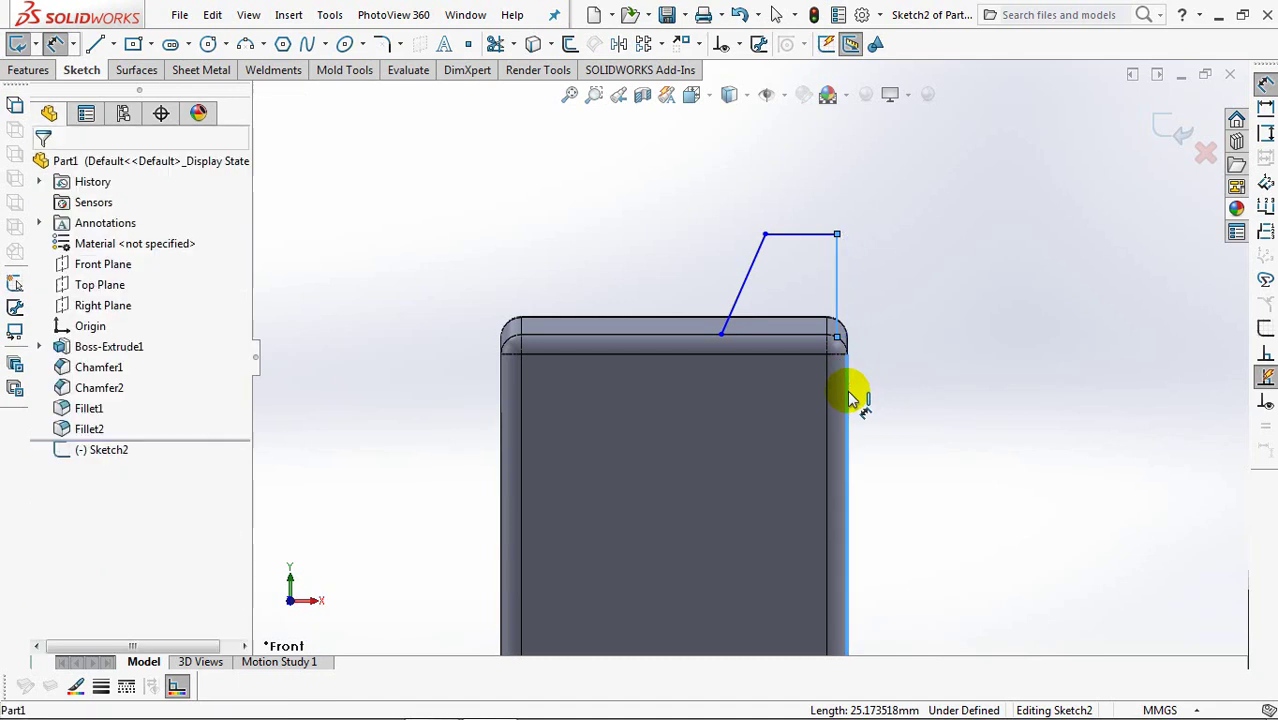
left_click(848, 399)
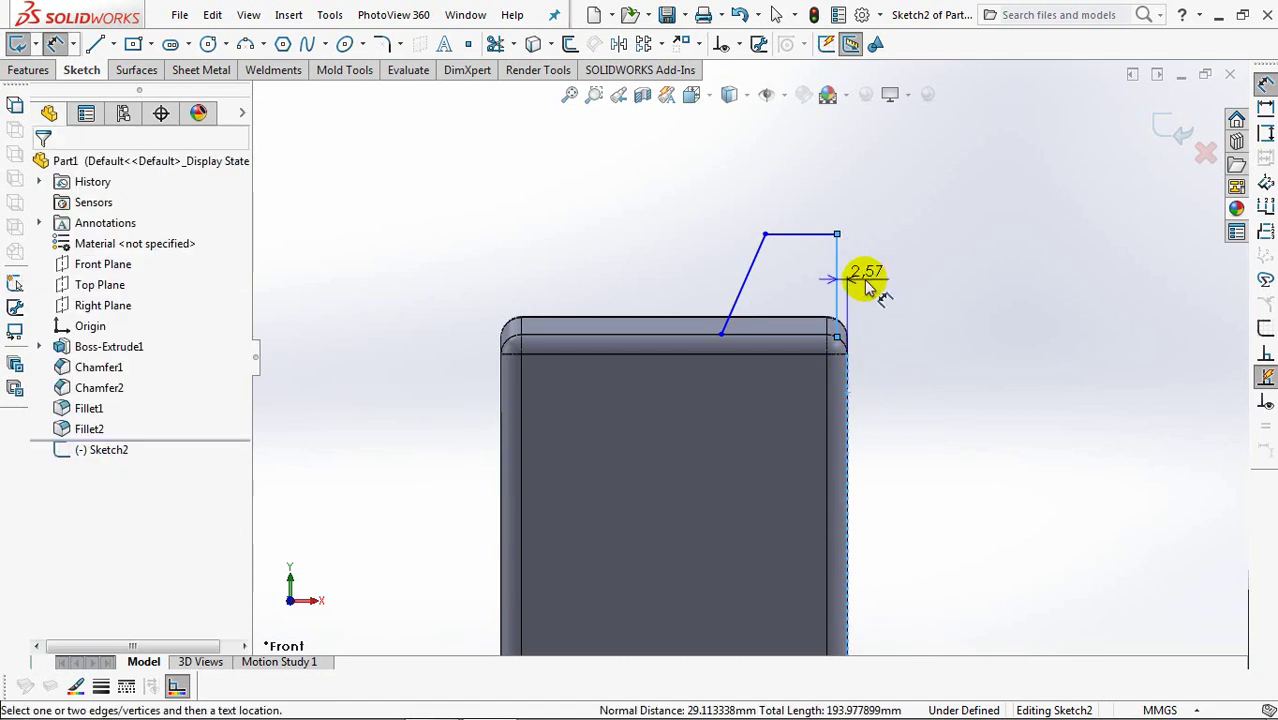
left_click(878, 221)
type("3")
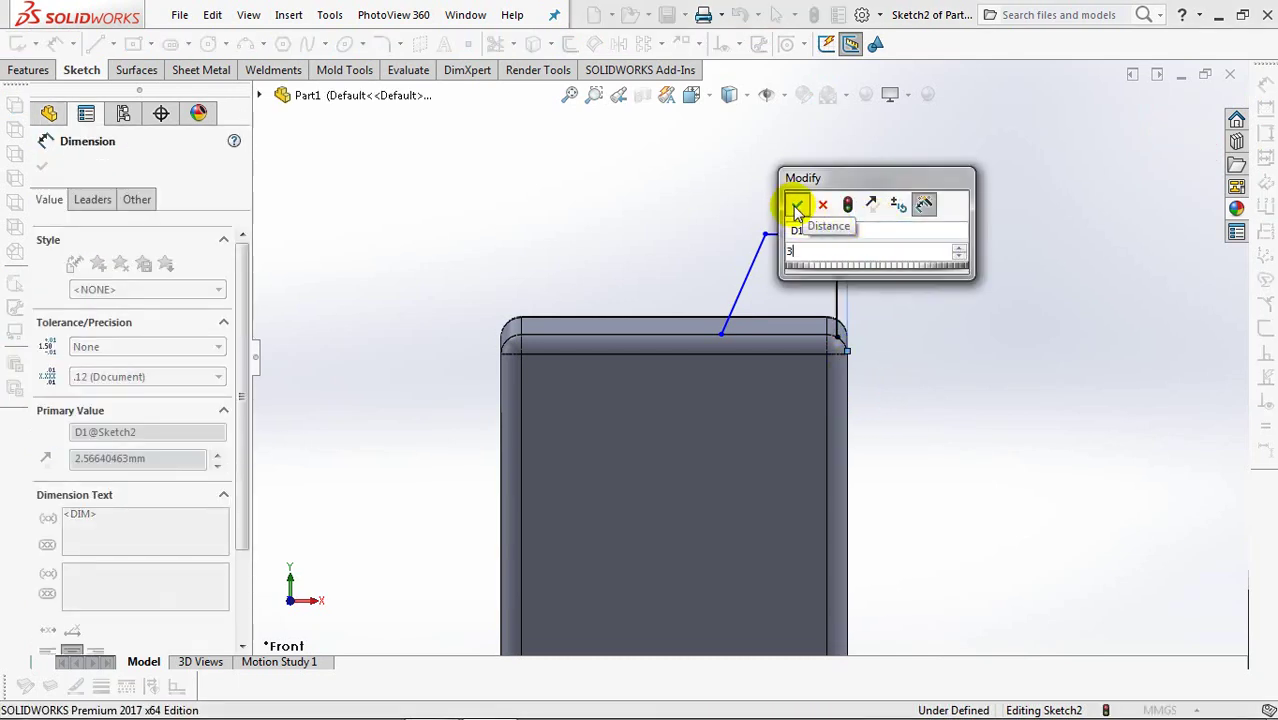
left_click(796, 210)
left_click(815, 233)
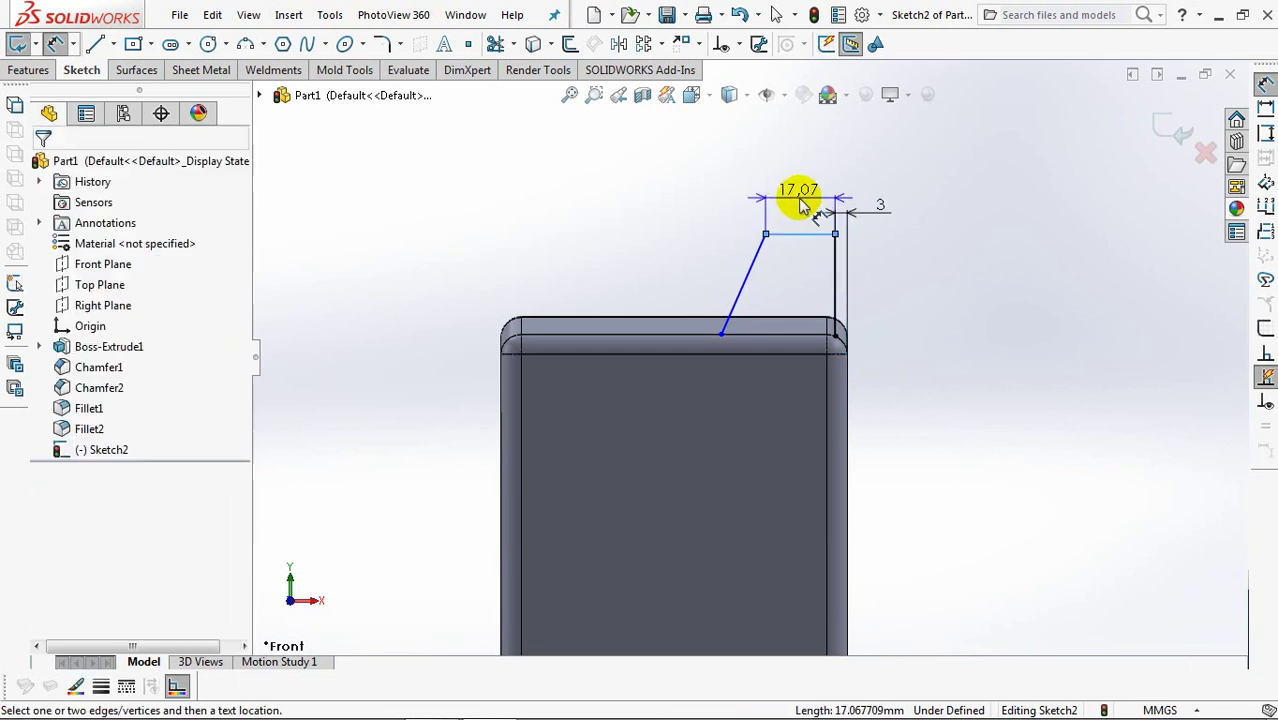
left_click(800, 205)
type("24")
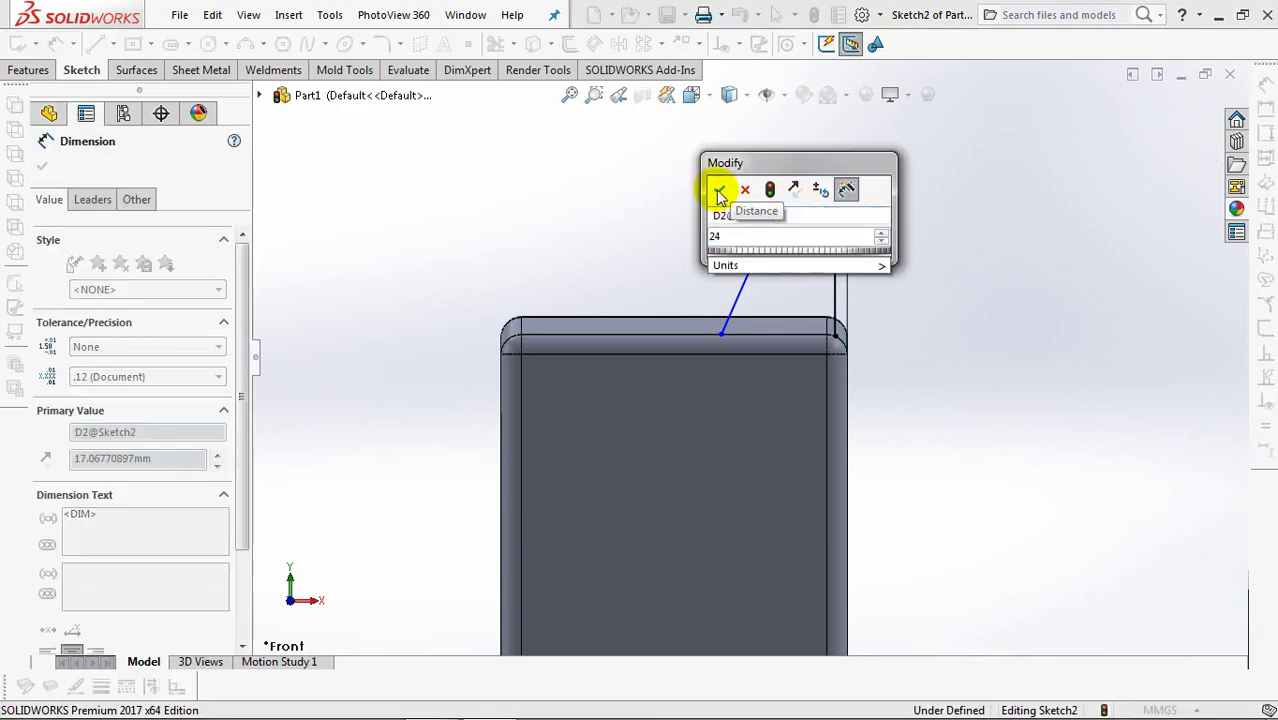
left_click(719, 191)
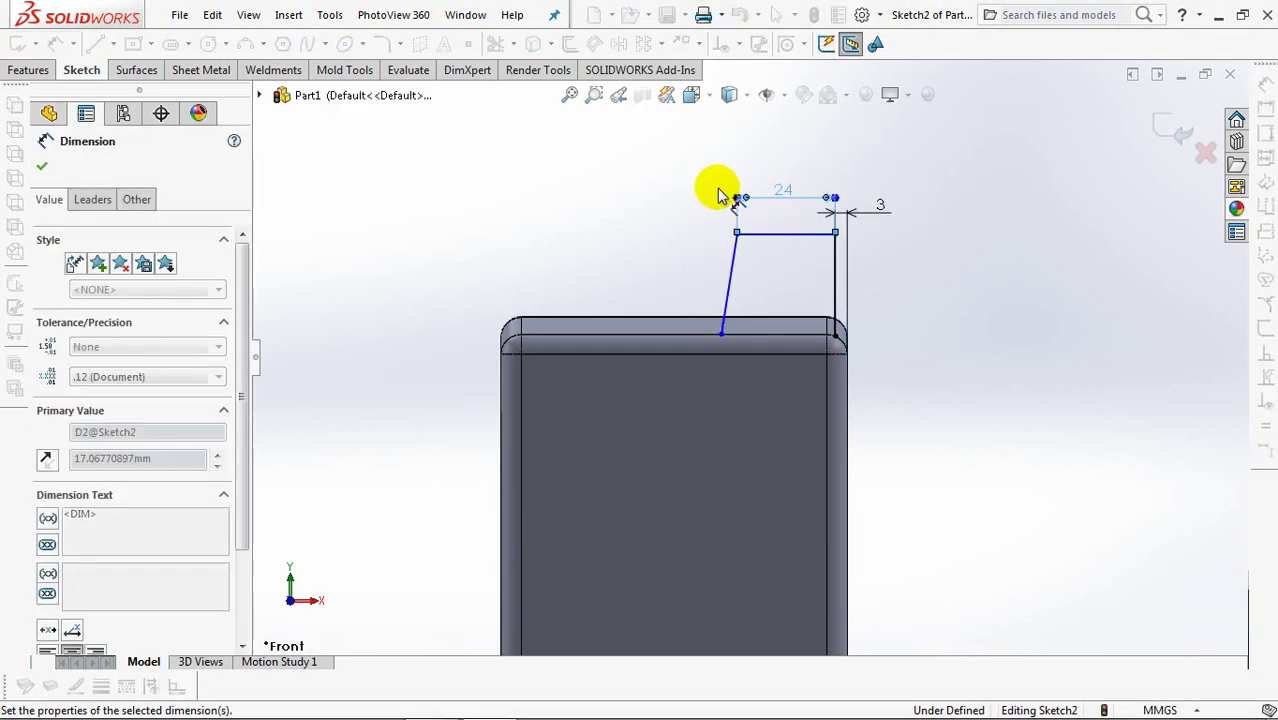
Dimension the profile 25 mm tall with a 60° slant angle.
left_click(766, 238)
left_click(805, 322)
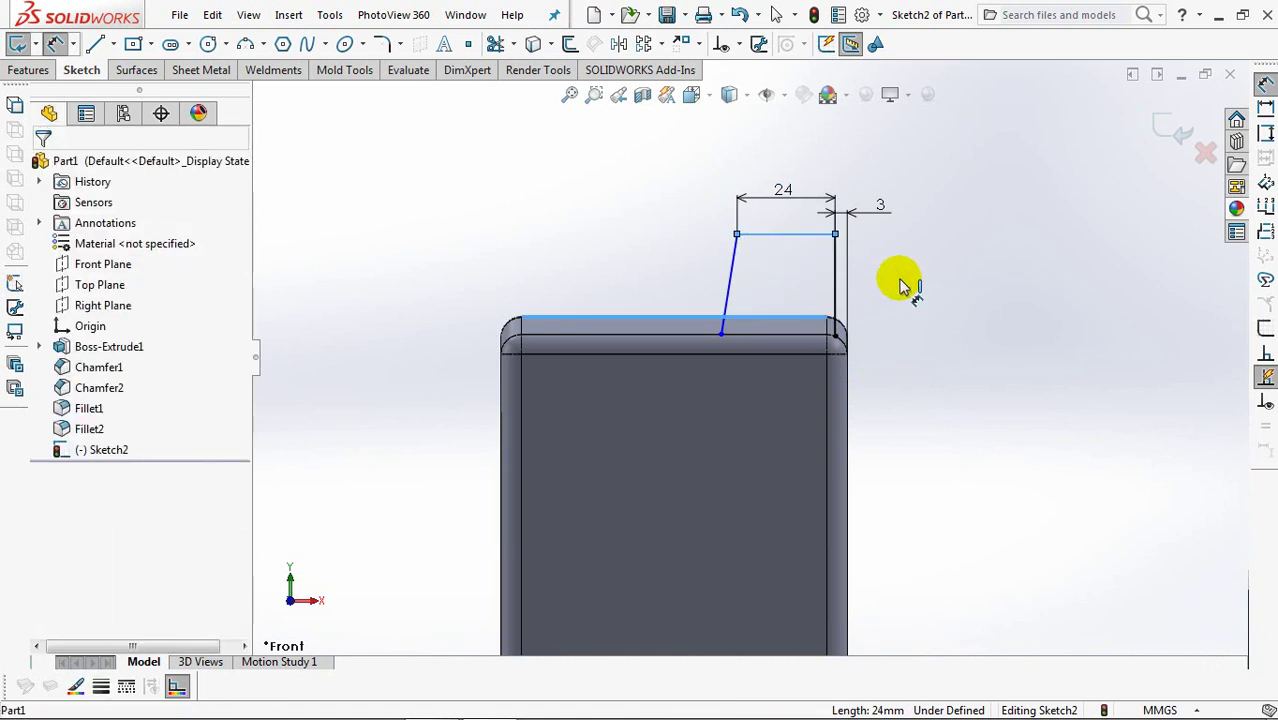
left_click(907, 277)
type("25")
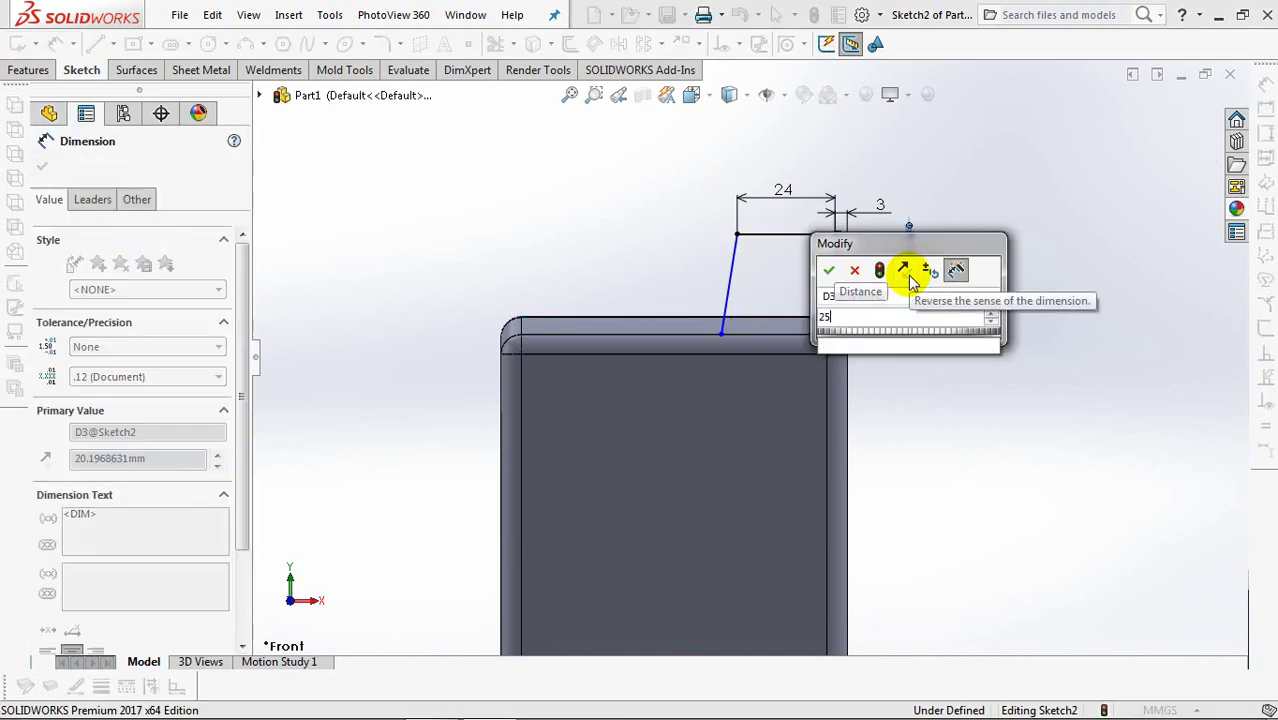
left_click(828, 270)
left_click(760, 220)
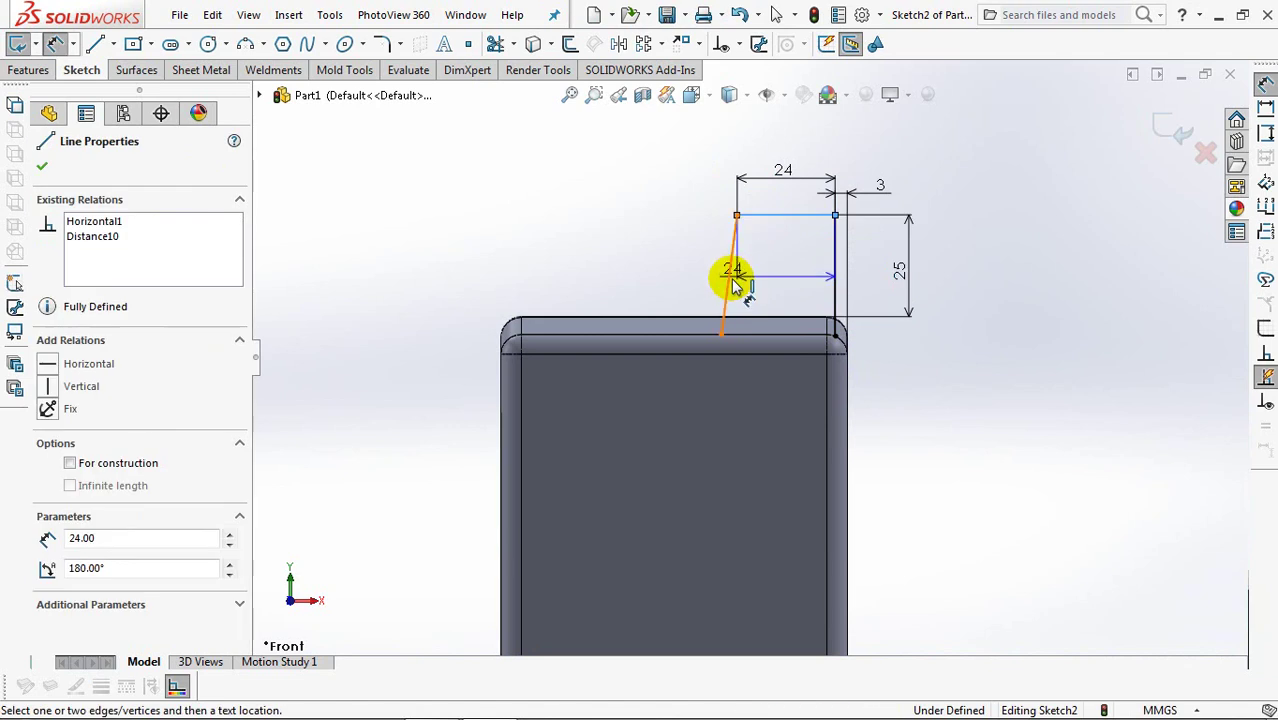
left_click(729, 275)
left_click(680, 268)
type("60")
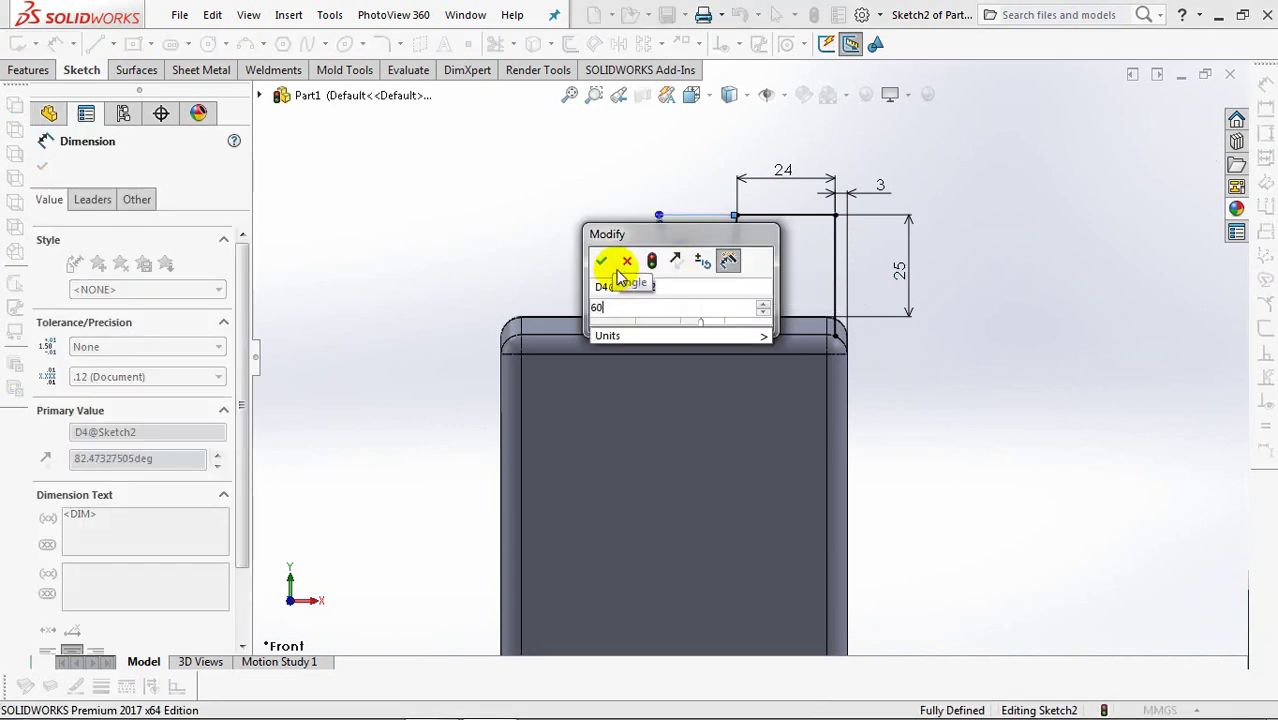
left_click(601, 261)
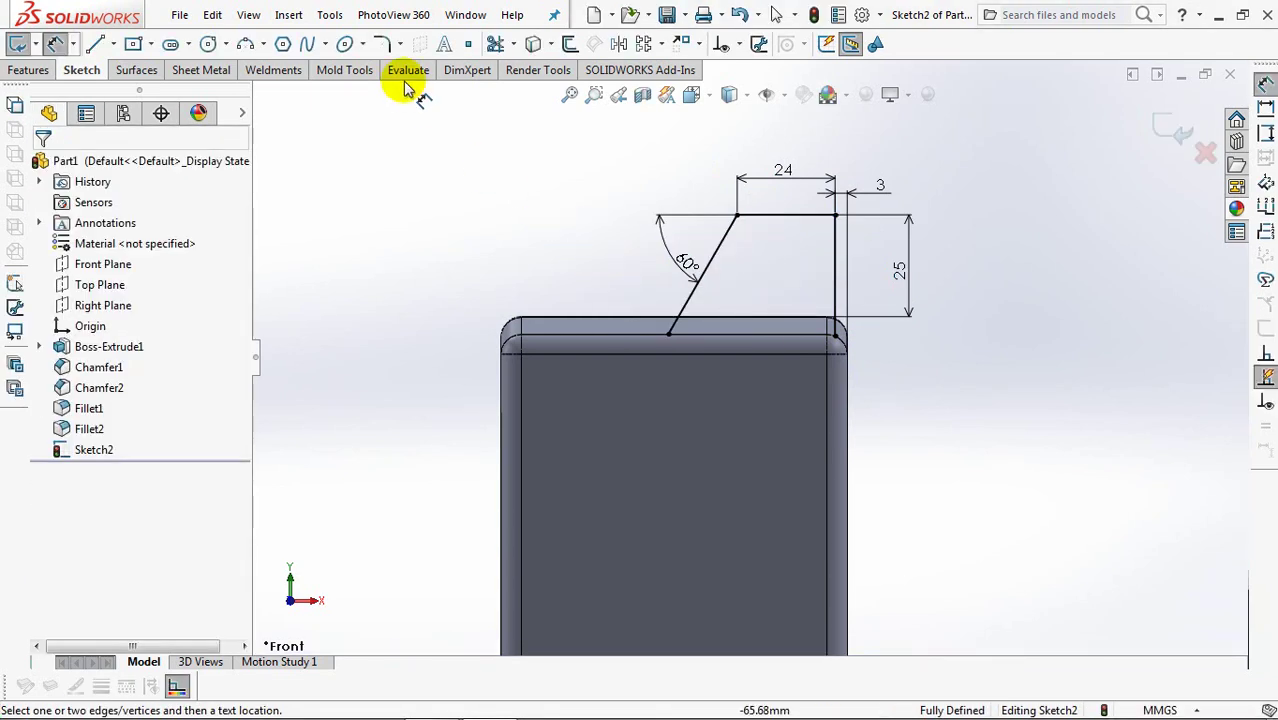
Round both top corners of the profile with 7 mm sketch fillets.
left_click(381, 43)
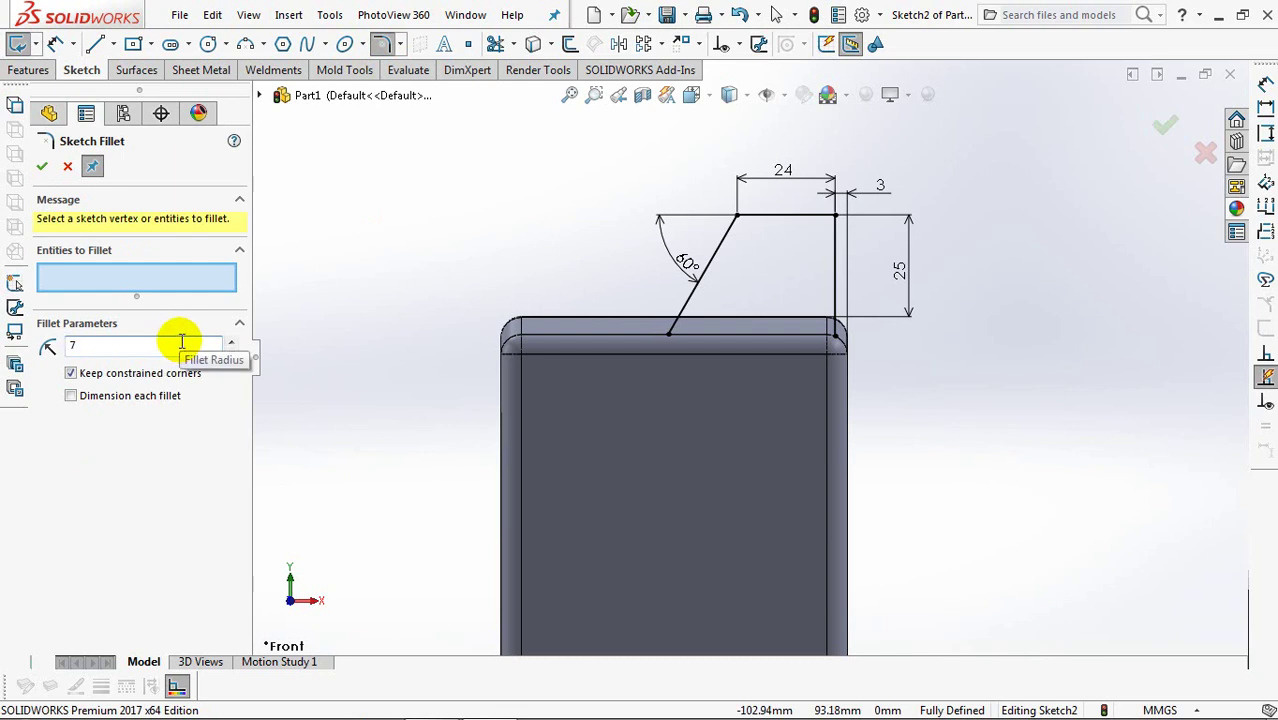
left_click(737, 215)
left_click(835, 215)
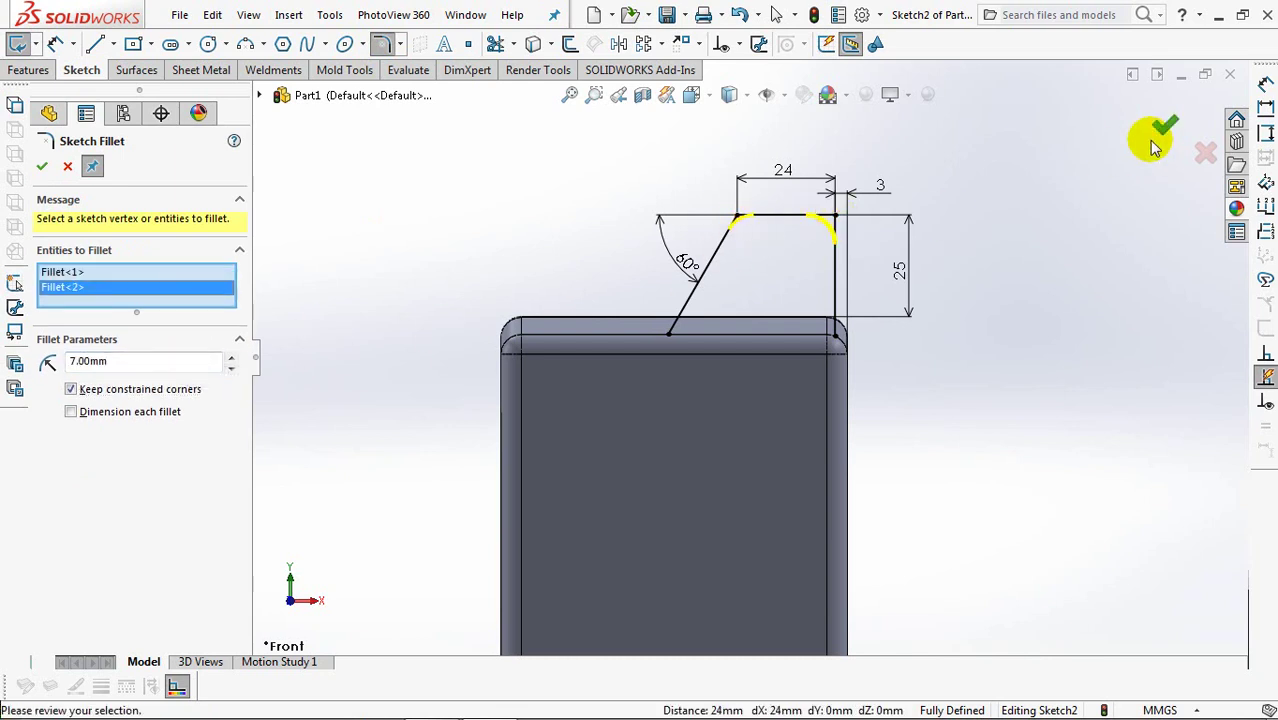
left_click(1165, 125)
left_click(1165, 127)
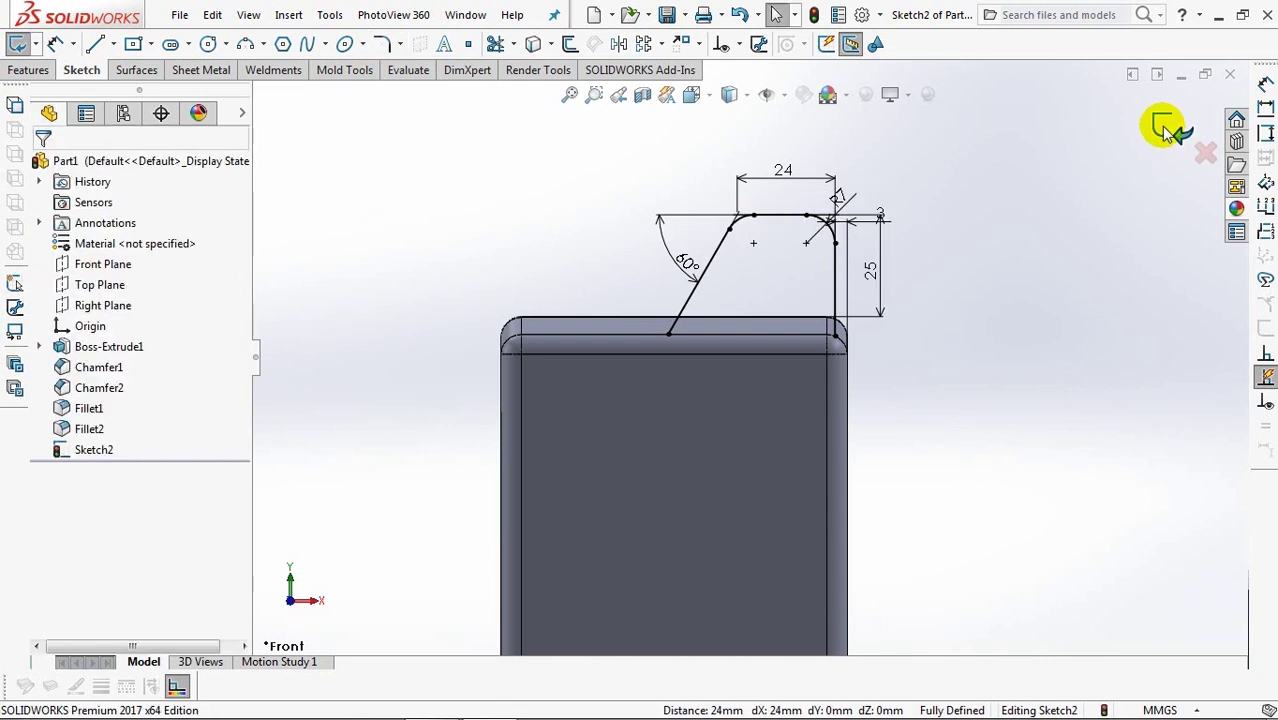
Extrude the handle sketch as a thin feature: mid-plane 14 mm, reversed 7 mm wall, draft enabled.
key("e")
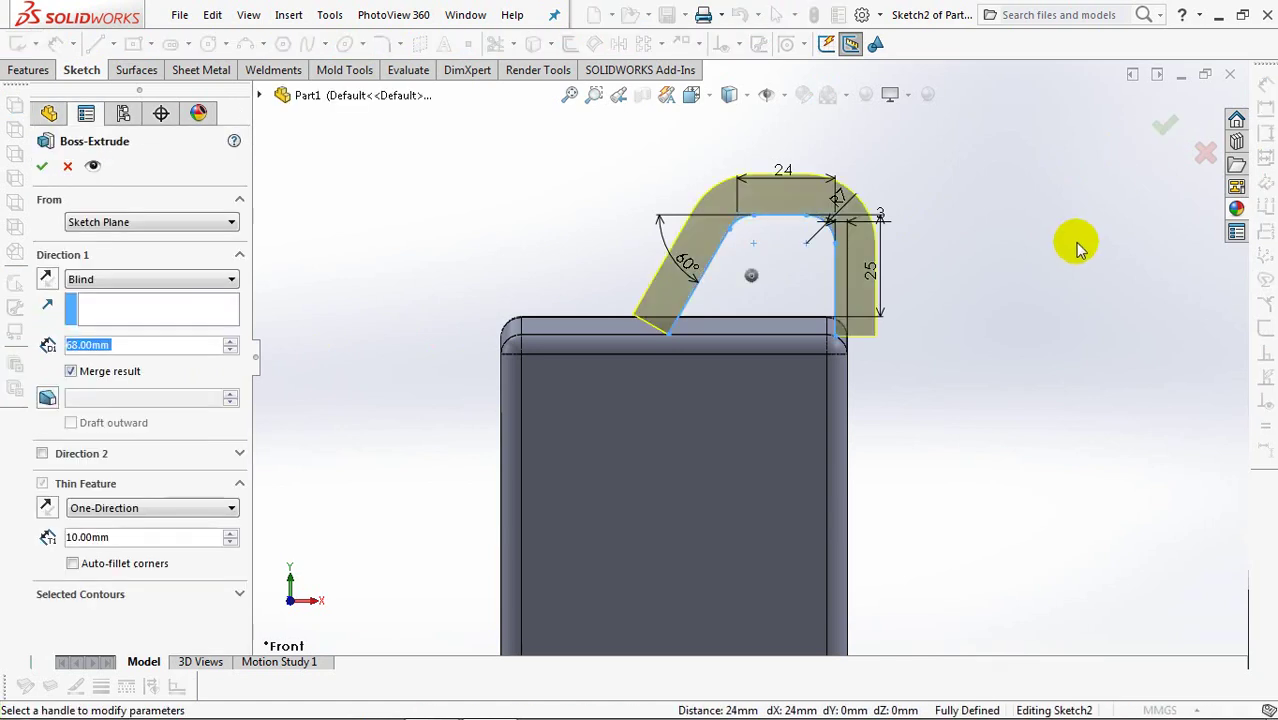
left_click(137, 282)
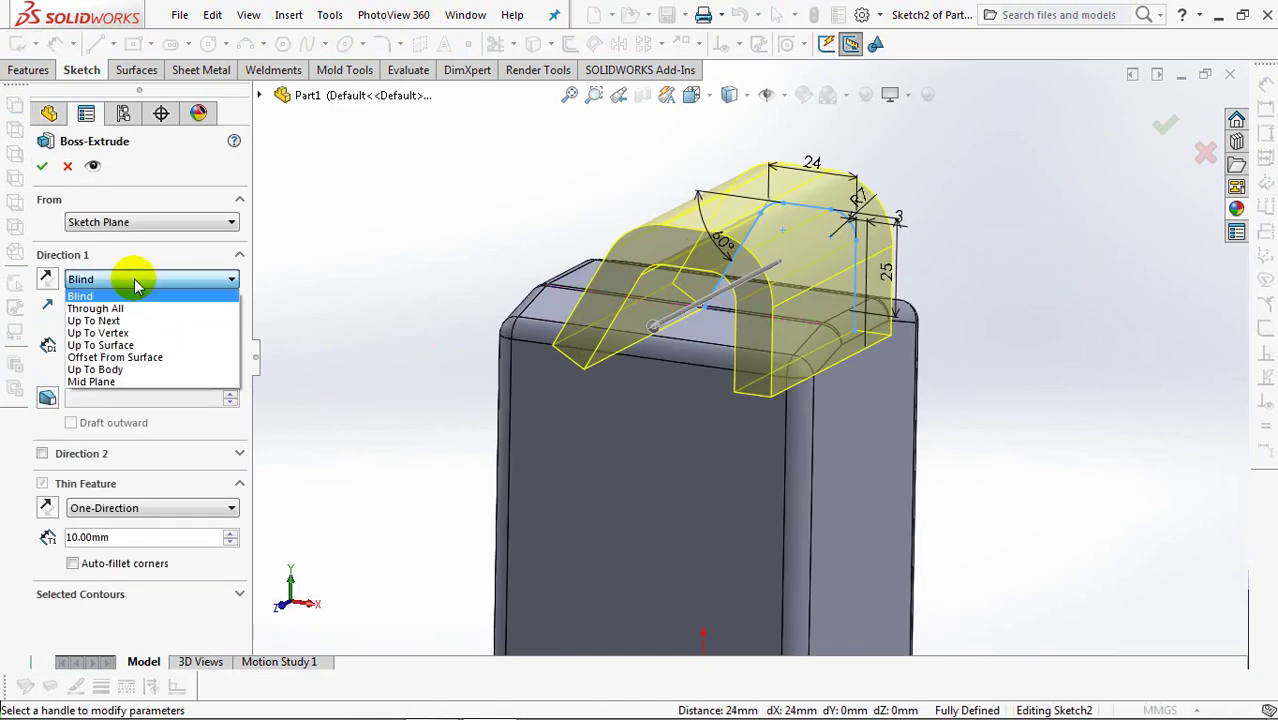
left_click(91, 381)
double_click(128, 346)
type("14")
key("Return")
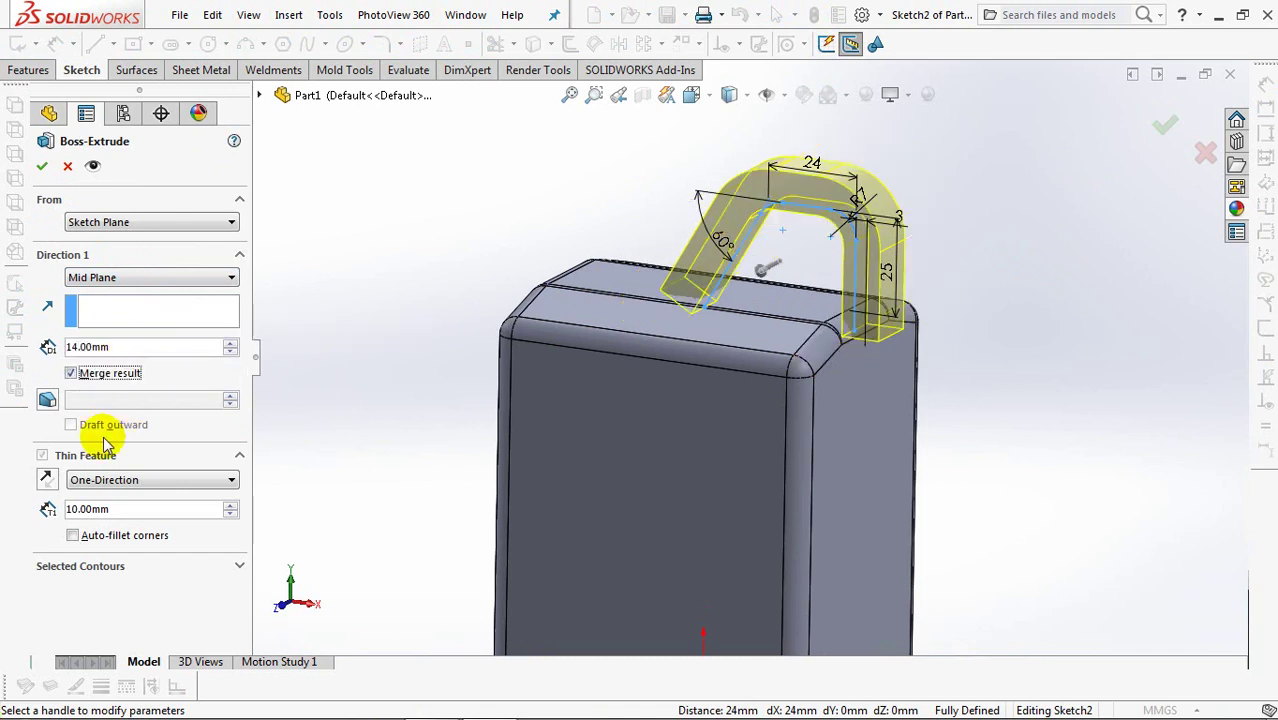
left_click(45, 481)
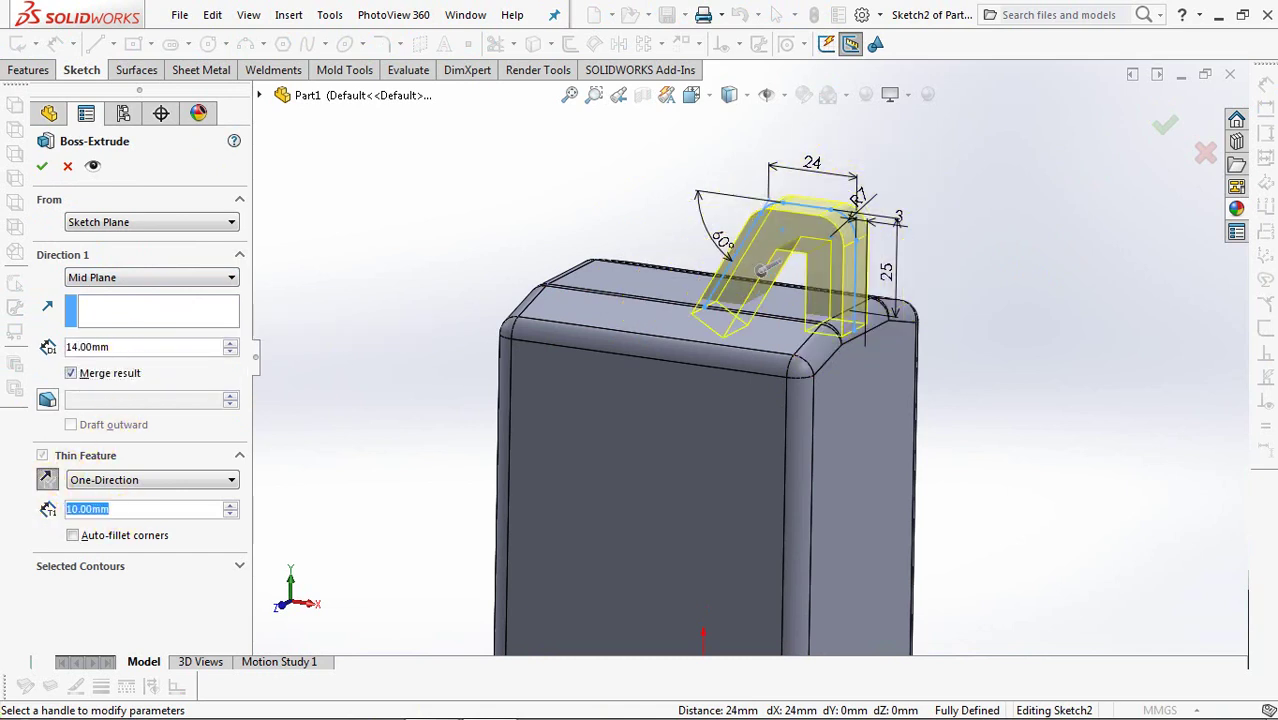
type("7")
key("Return")
mouse_move(955, 460)
middle_mouse_down()
mouse_move(1064, 428)
mouse_move(1021, 430)
middle_mouse_up()
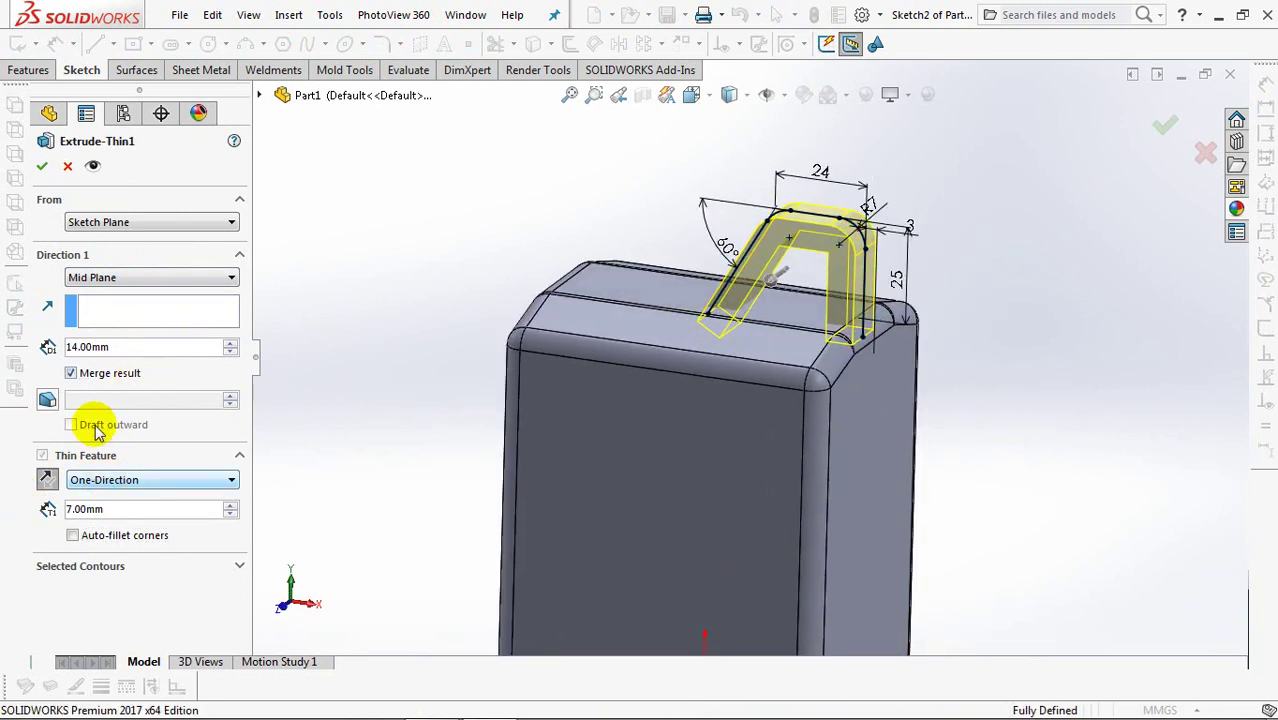
left_click(48, 401)
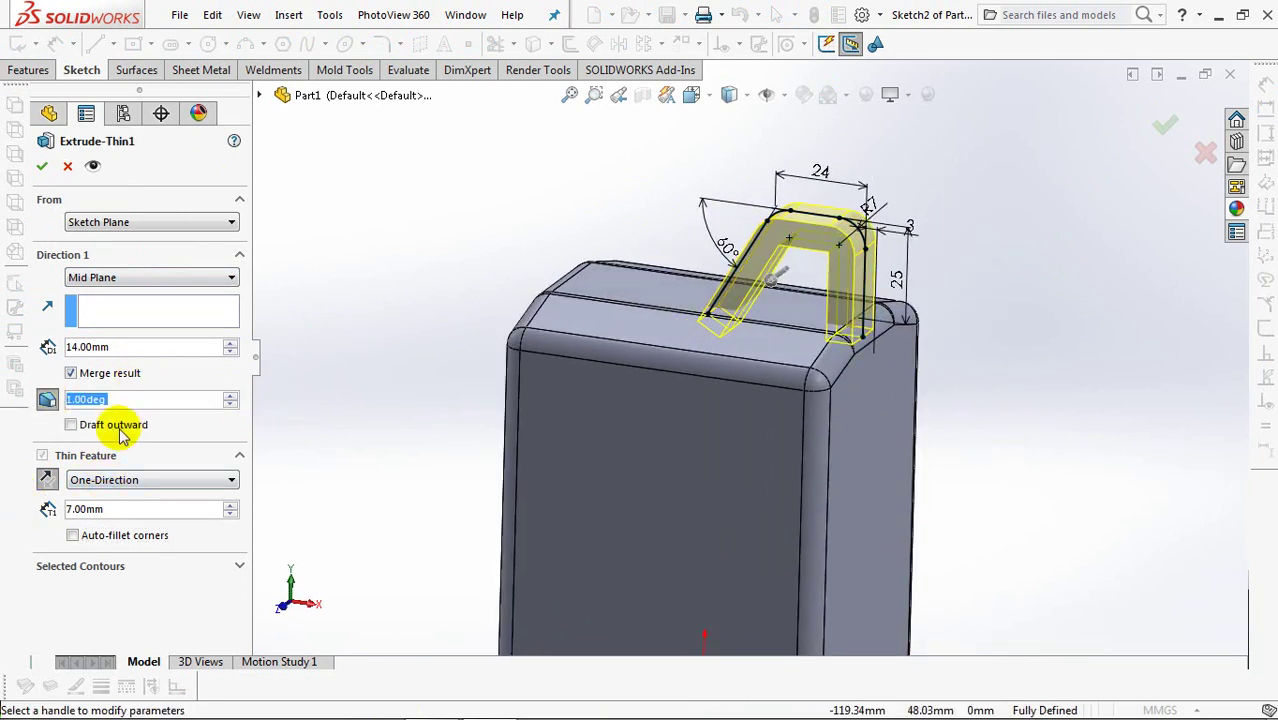
left_click(42, 169)
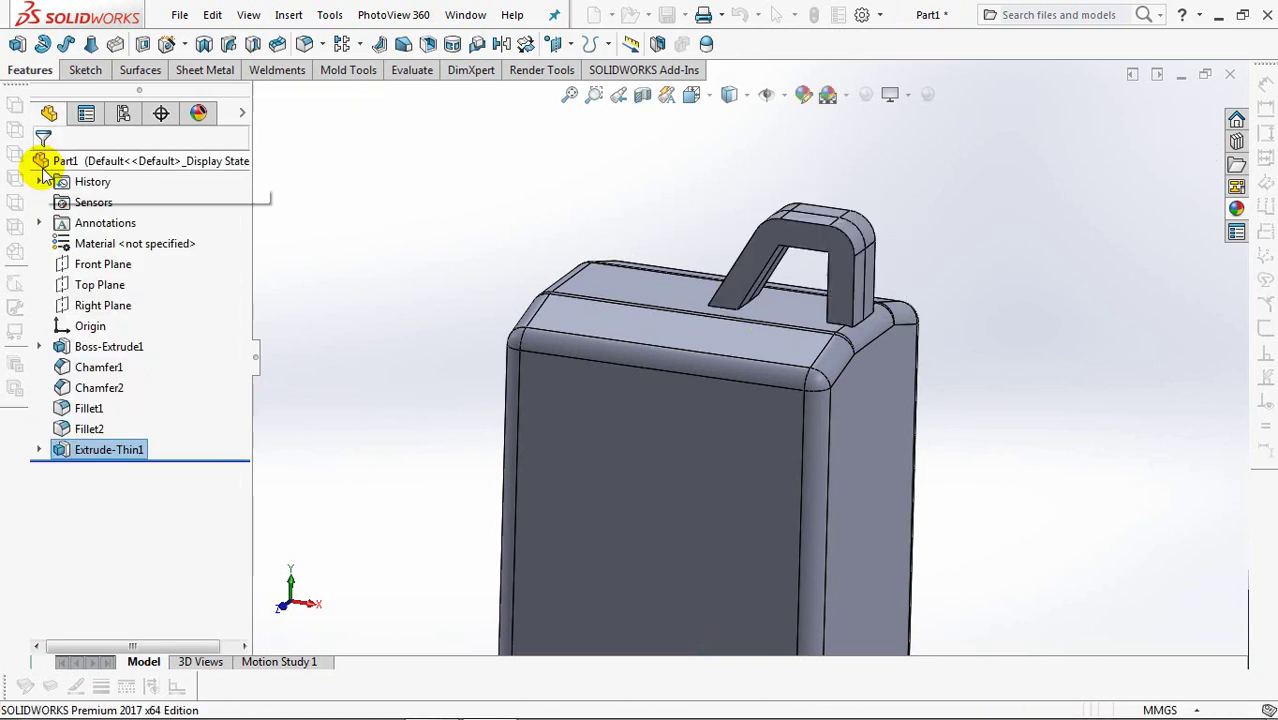
Fillet two inner edges of the handle opening at 3 mm.
left_click(305, 44)
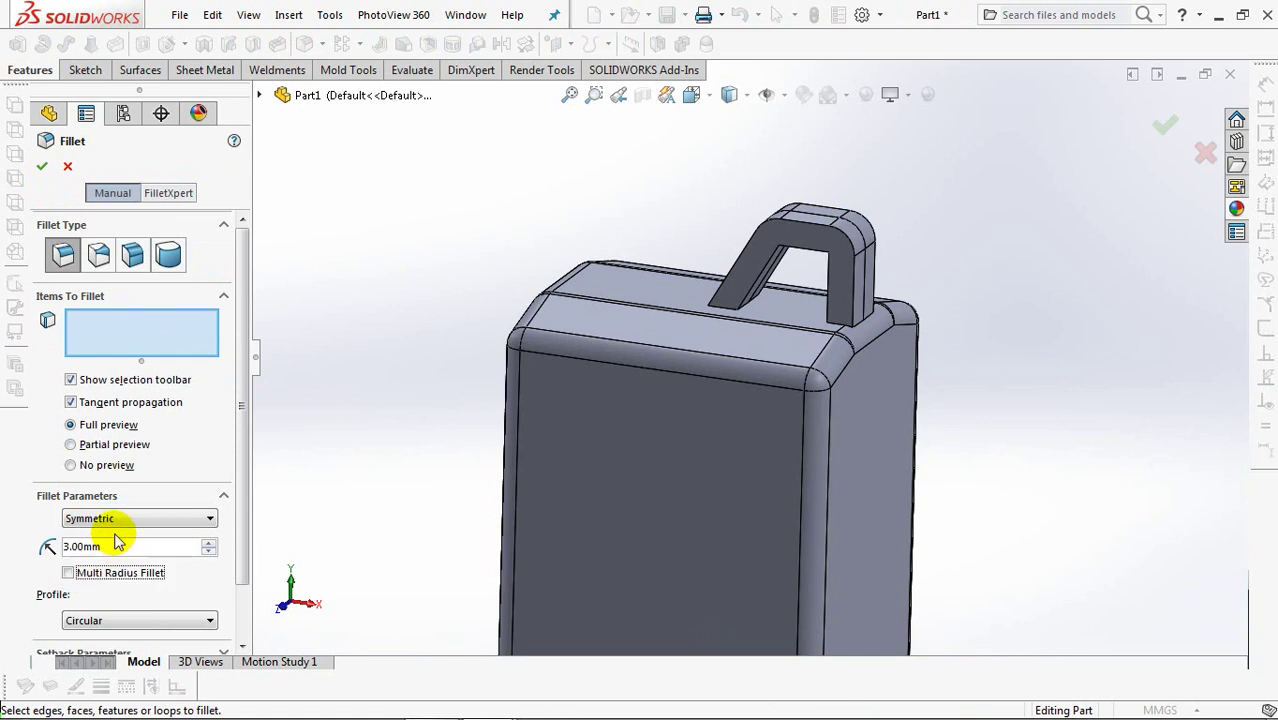
middle_click_drag(545, 420, 633, 313)
middle_click_drag(905, 328, 806, 436)
scroll(780, 436, "down", 2)
scroll(800, 438, "down", 2)
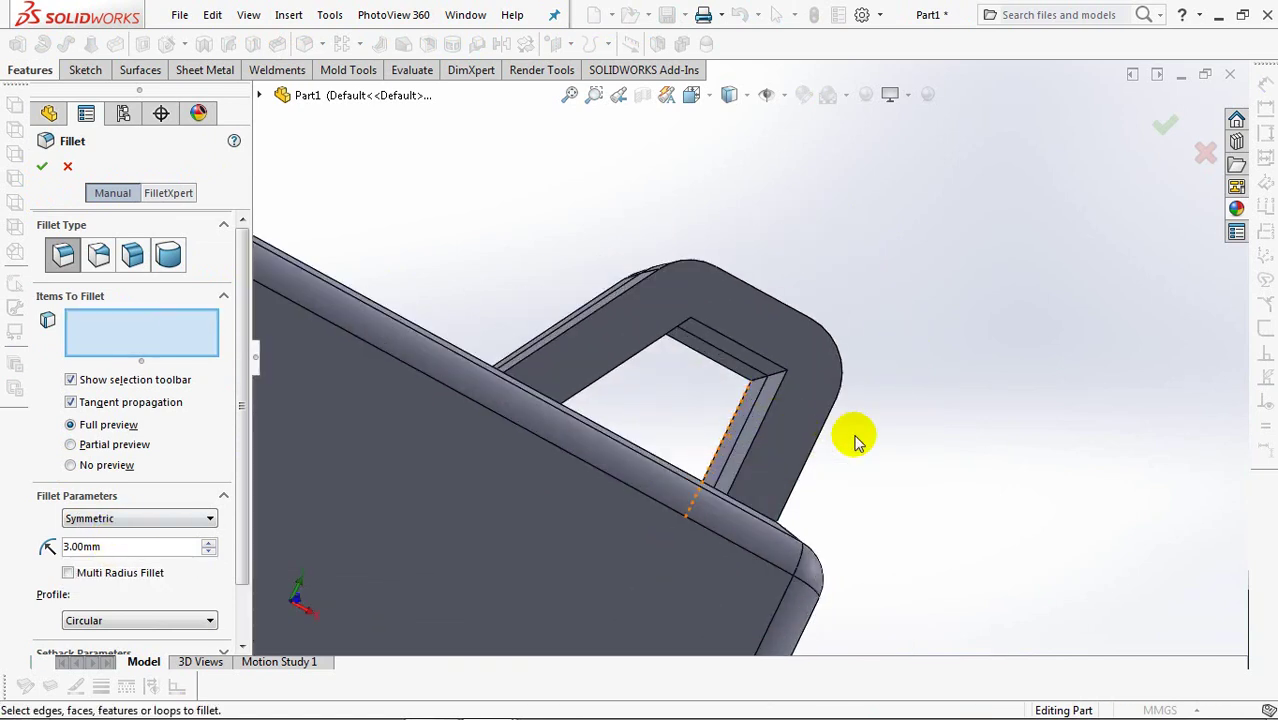
scroll(919, 340, "down", 2)
scroll(880, 360, "down", 2)
left_click(810, 385)
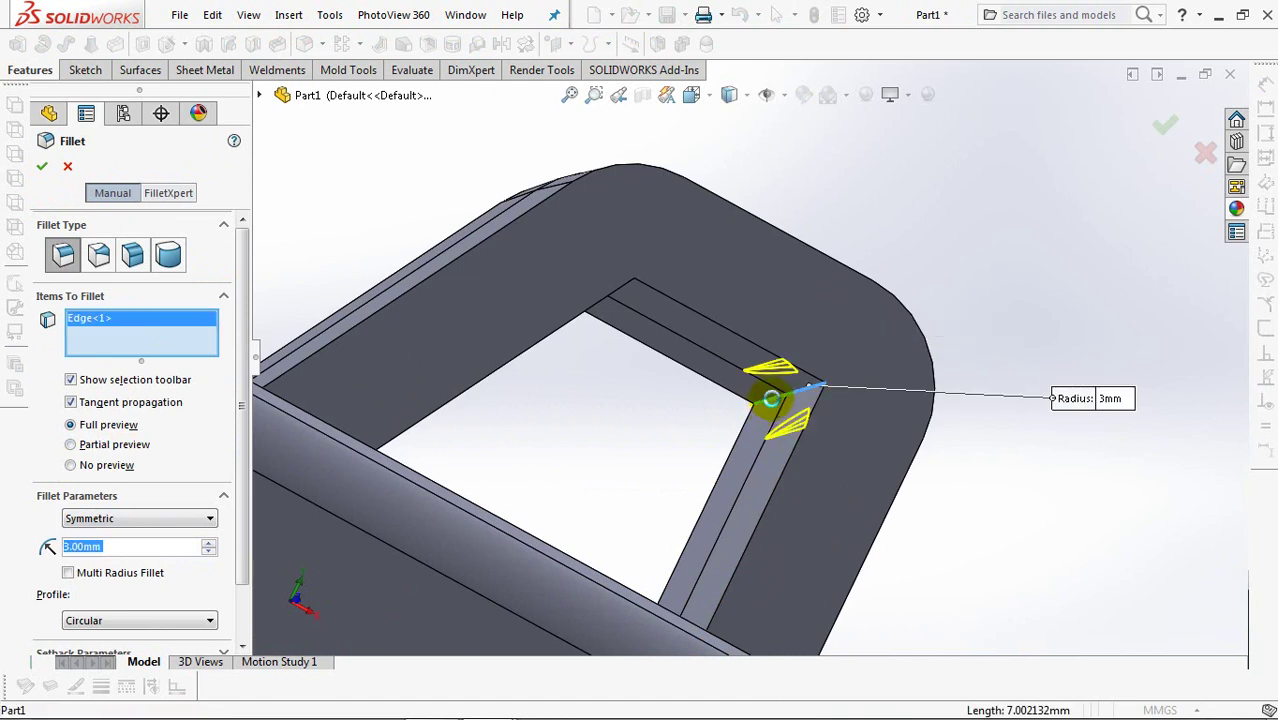
left_click(771, 399)
left_click(1165, 120)
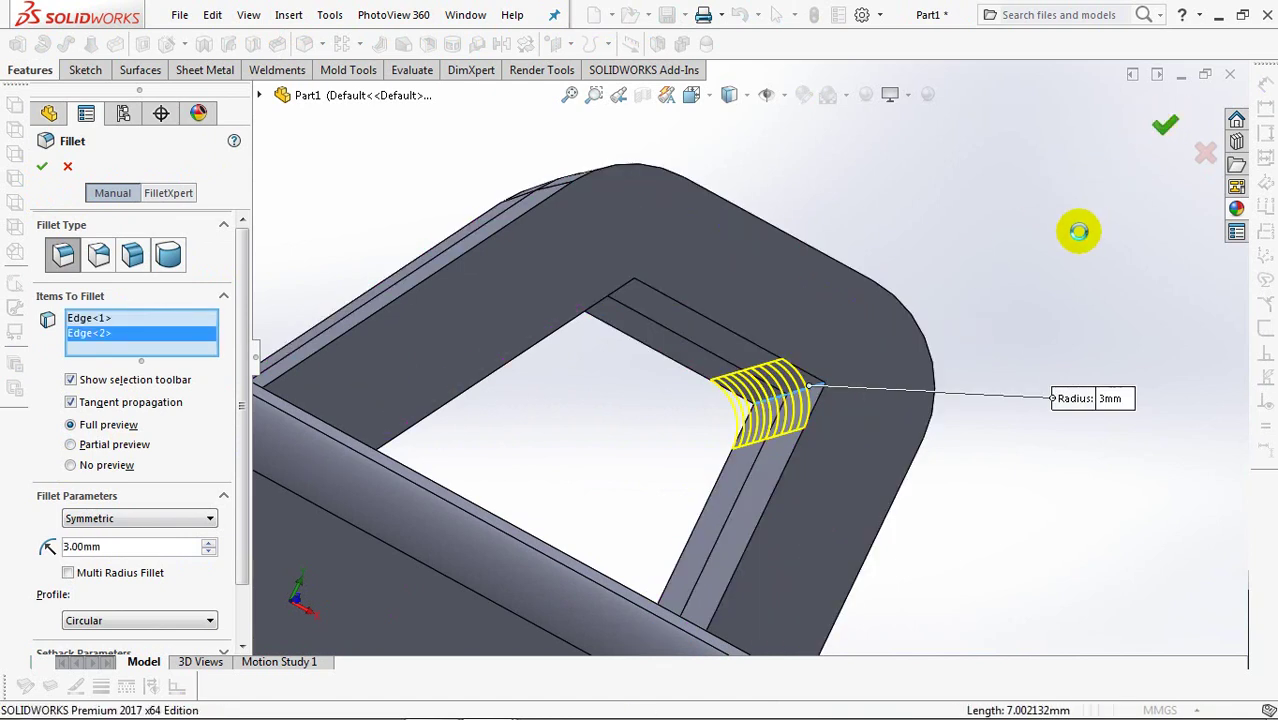
Fillet the two inner corner edges of the opening at 10 mm.
scroll(900, 270, "up", 2)
left_click(302, 48)
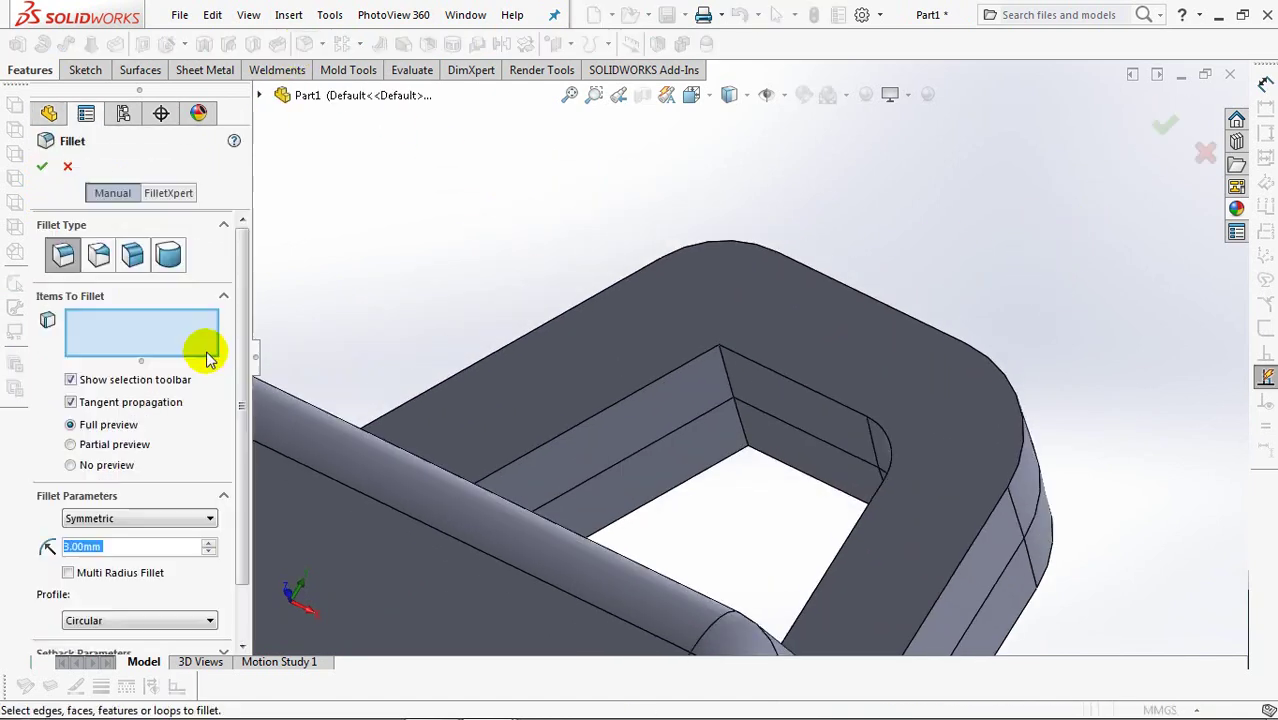
type("10")
key("Return")
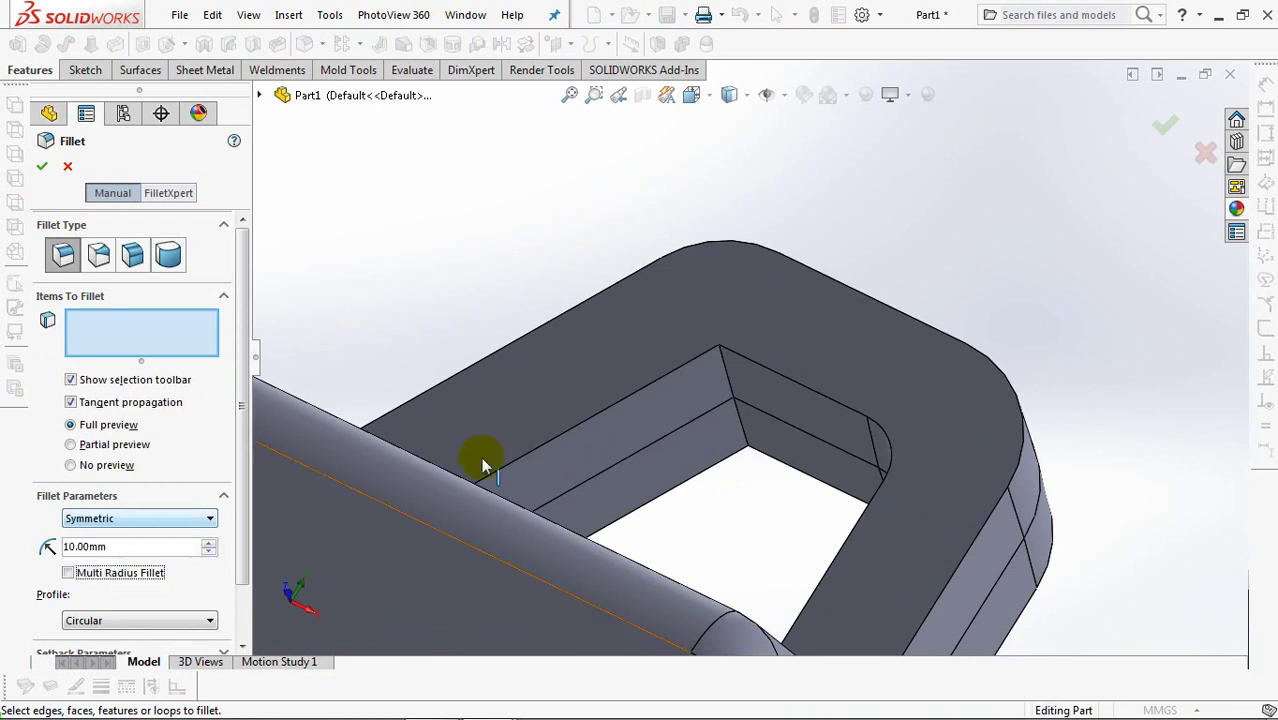
left_click(730, 388)
left_click(738, 413)
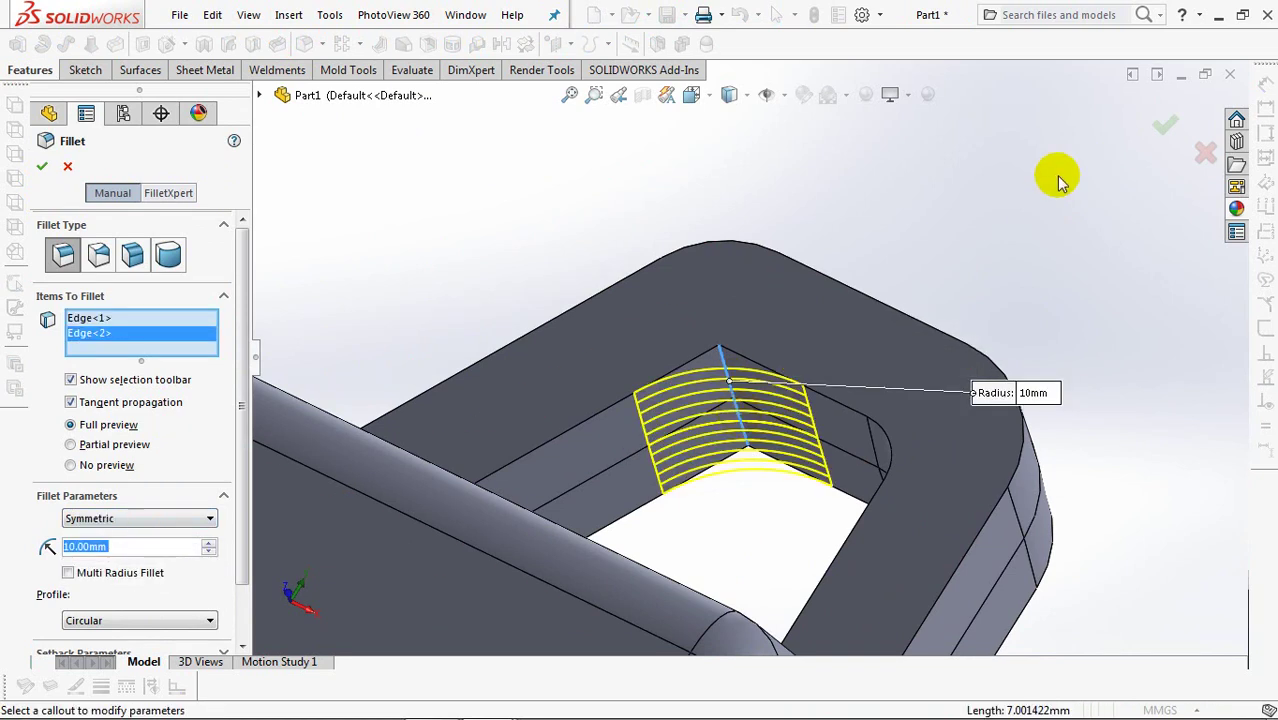
left_click(1158, 130)
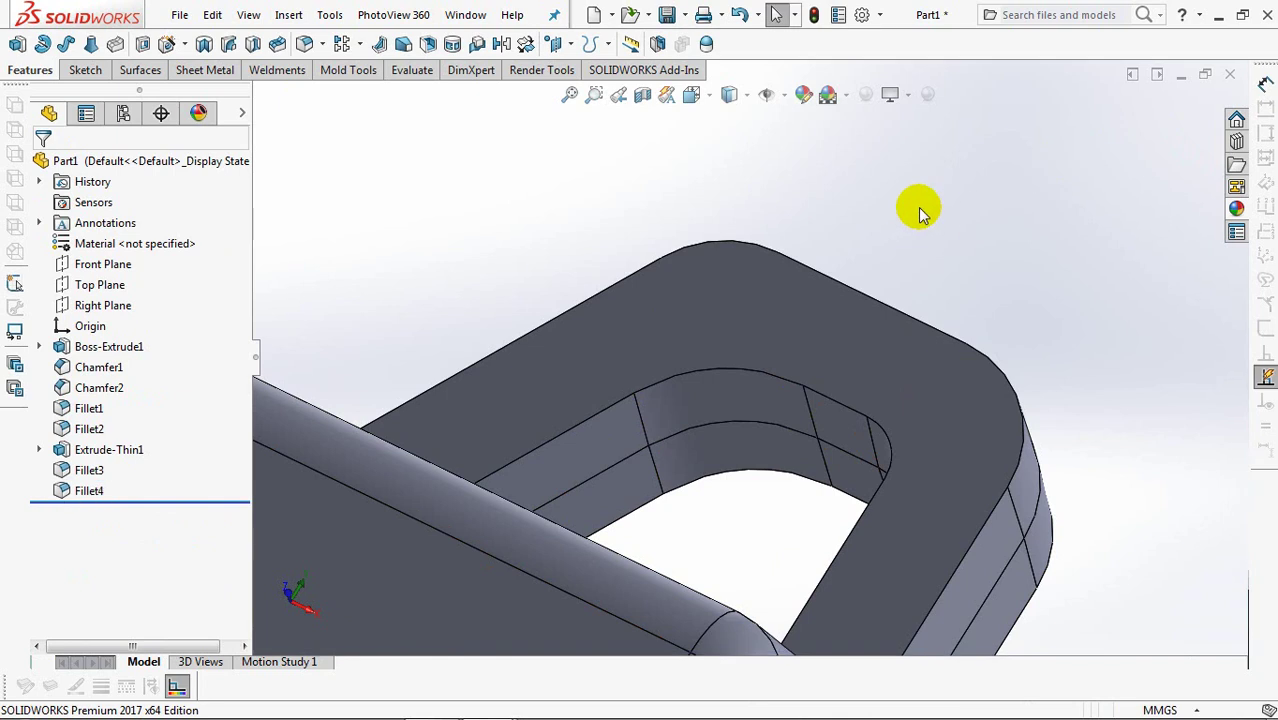
middle_click_drag(913, 205, 923, 410)
Fillet four inner and outer handle edges at 1.5 mm.
scroll(906, 414, "up", 3)
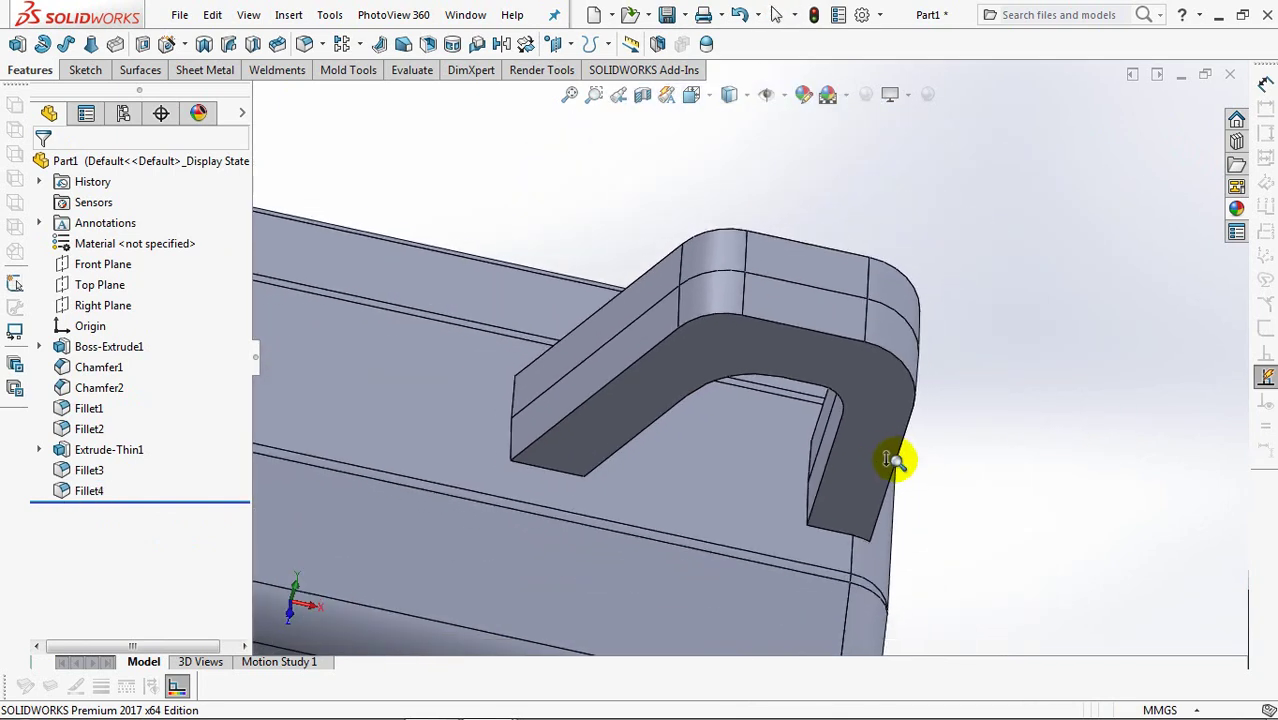
left_click(303, 44)
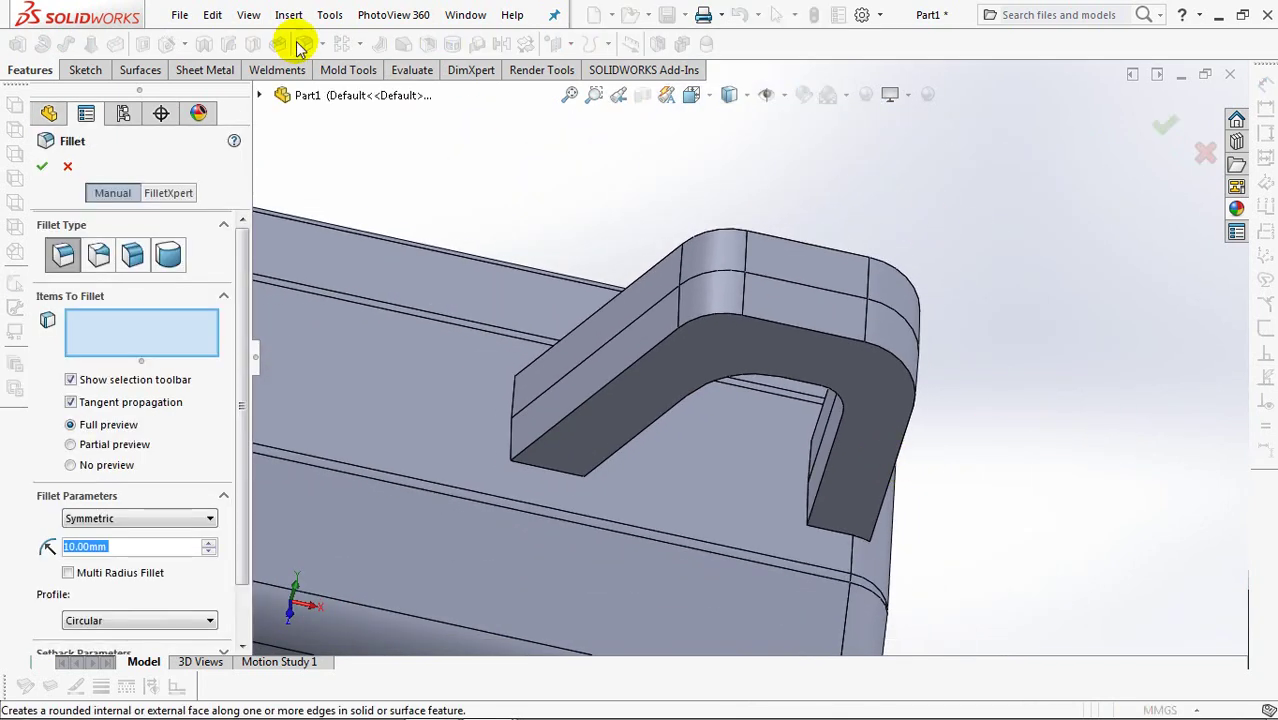
type("1.")
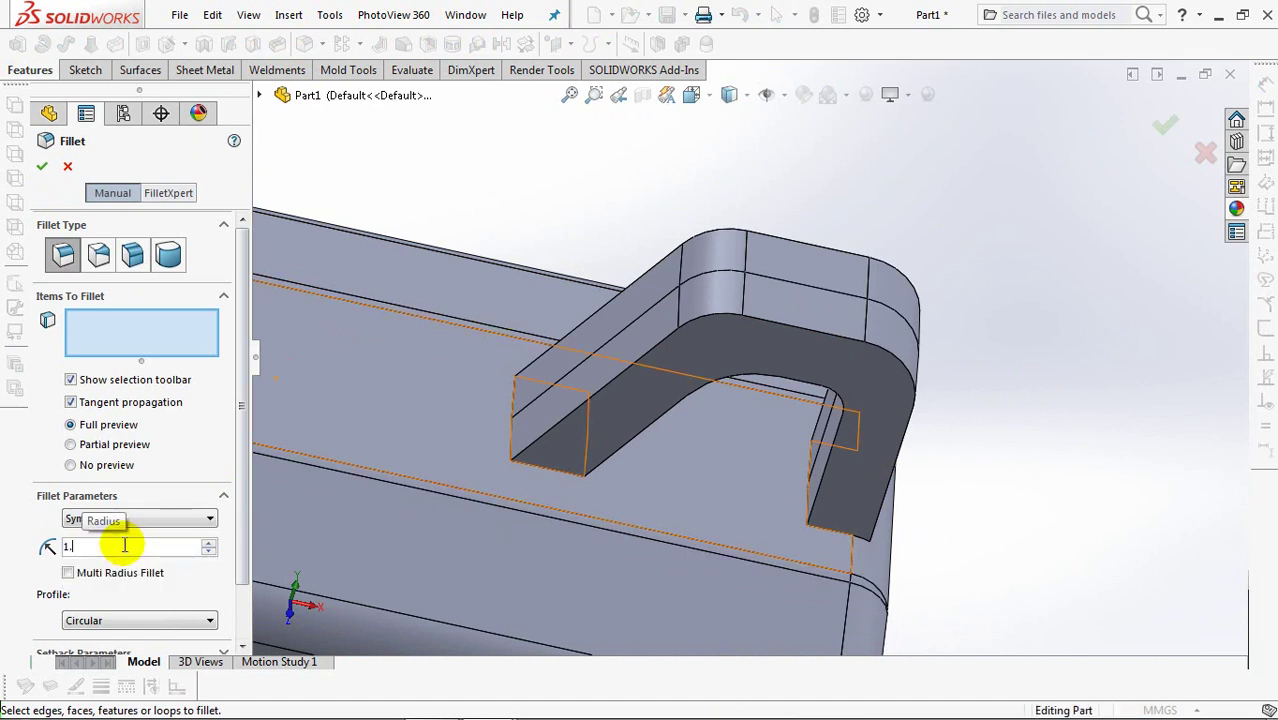
left_click(826, 335)
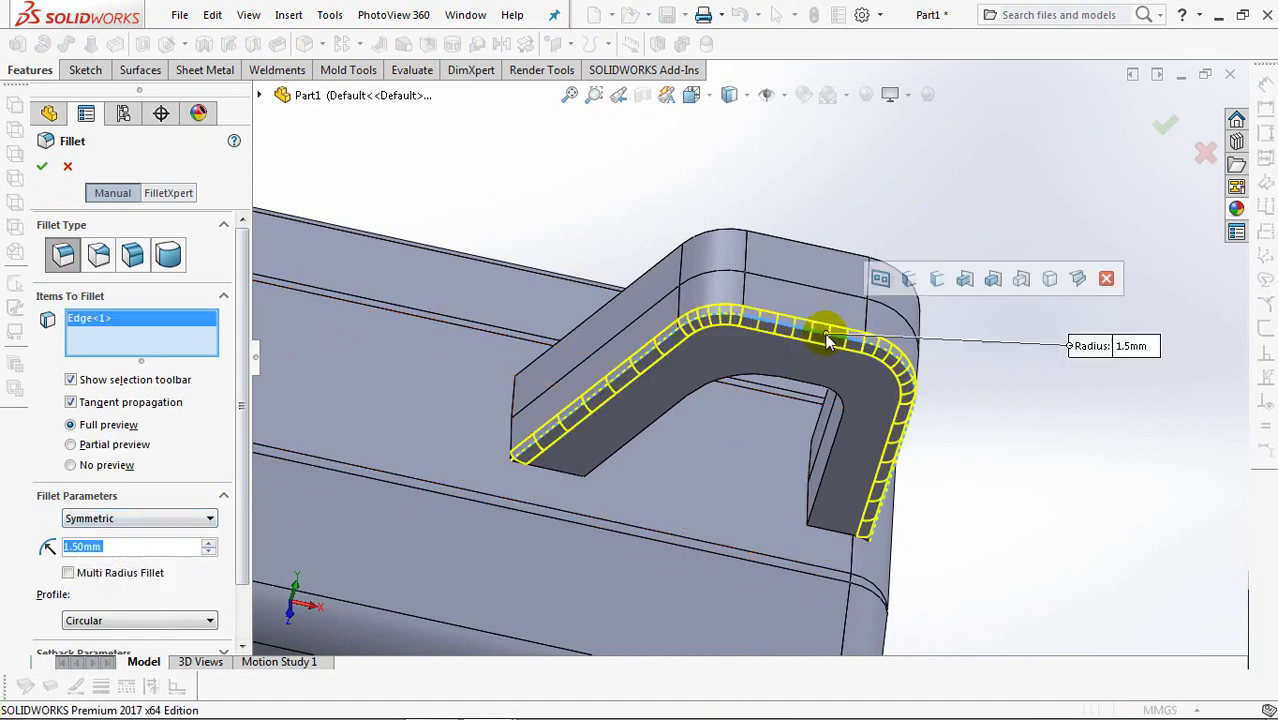
left_click(827, 457)
middle_click_drag(827, 457, 644, 510)
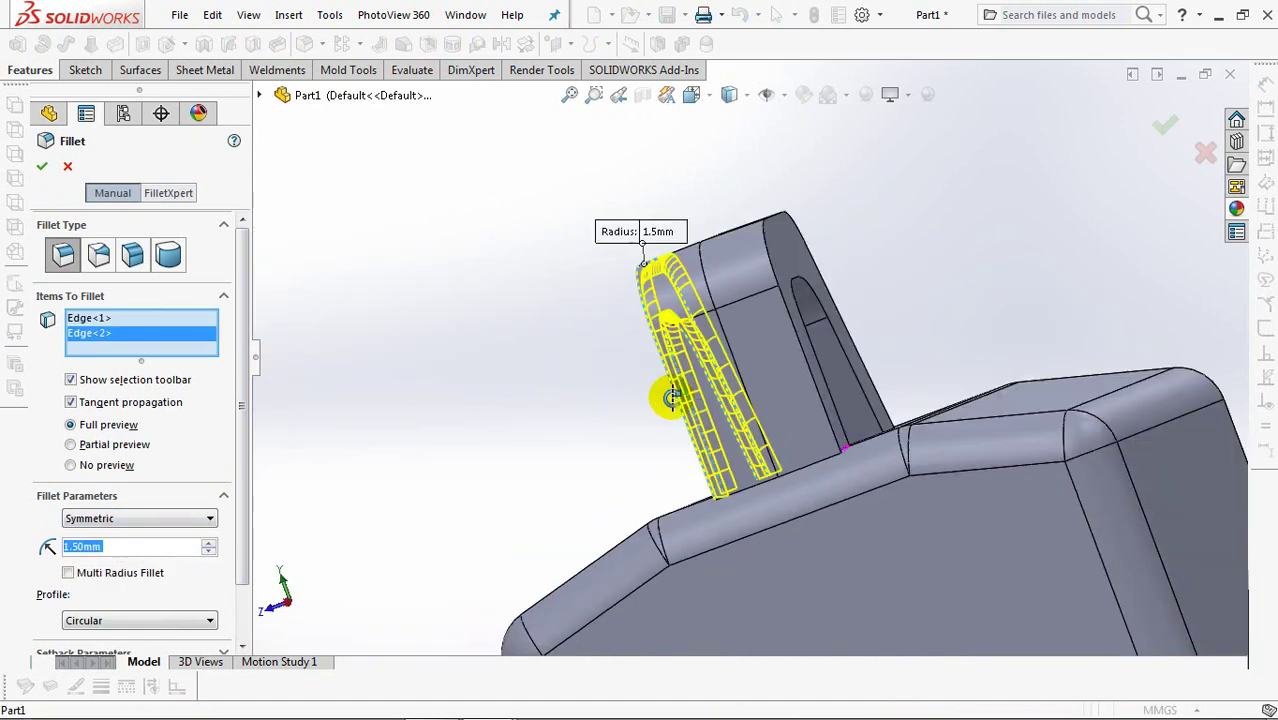
left_click(806, 422)
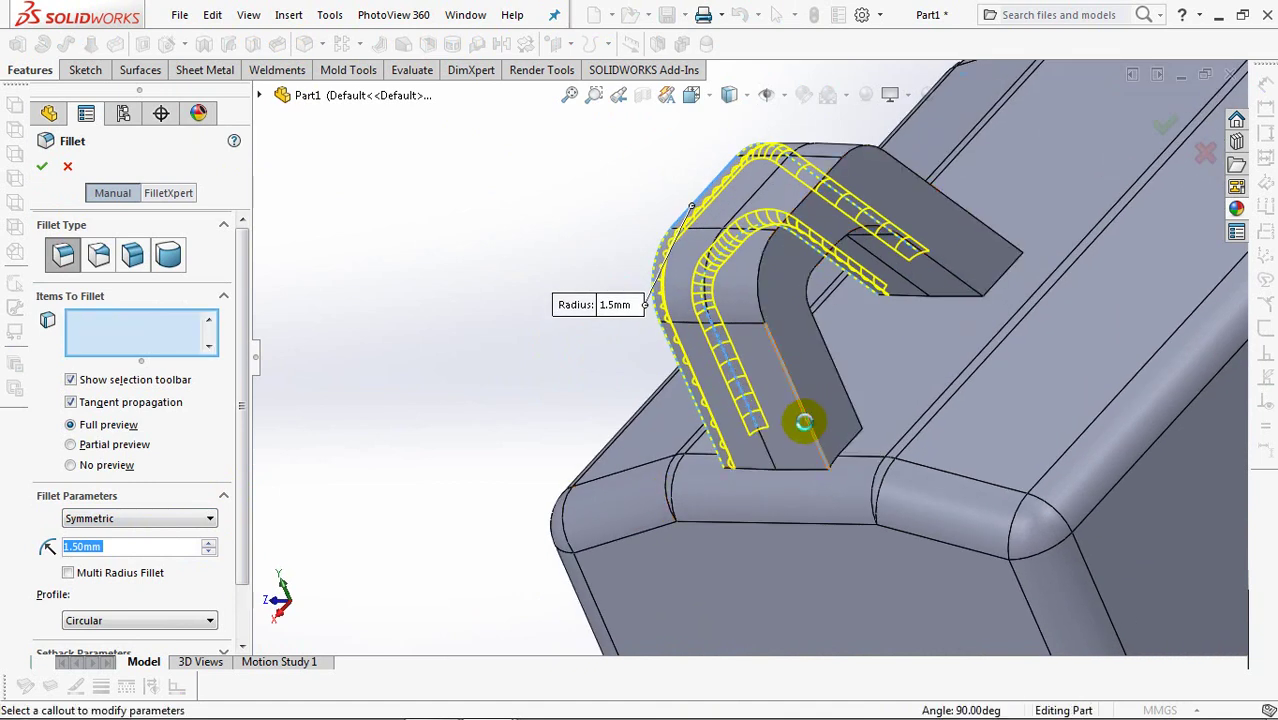
left_click(828, 360)
middle_click_drag(828, 352, 988, 367)
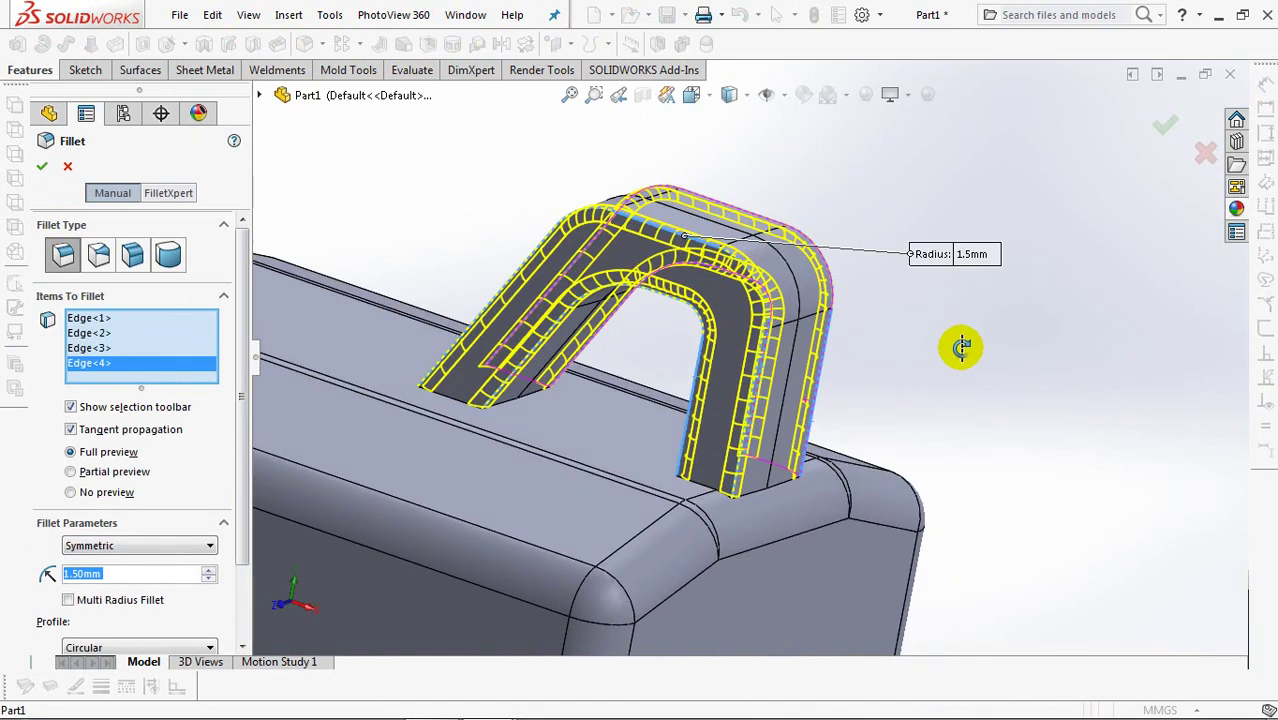
left_click(1157, 126)
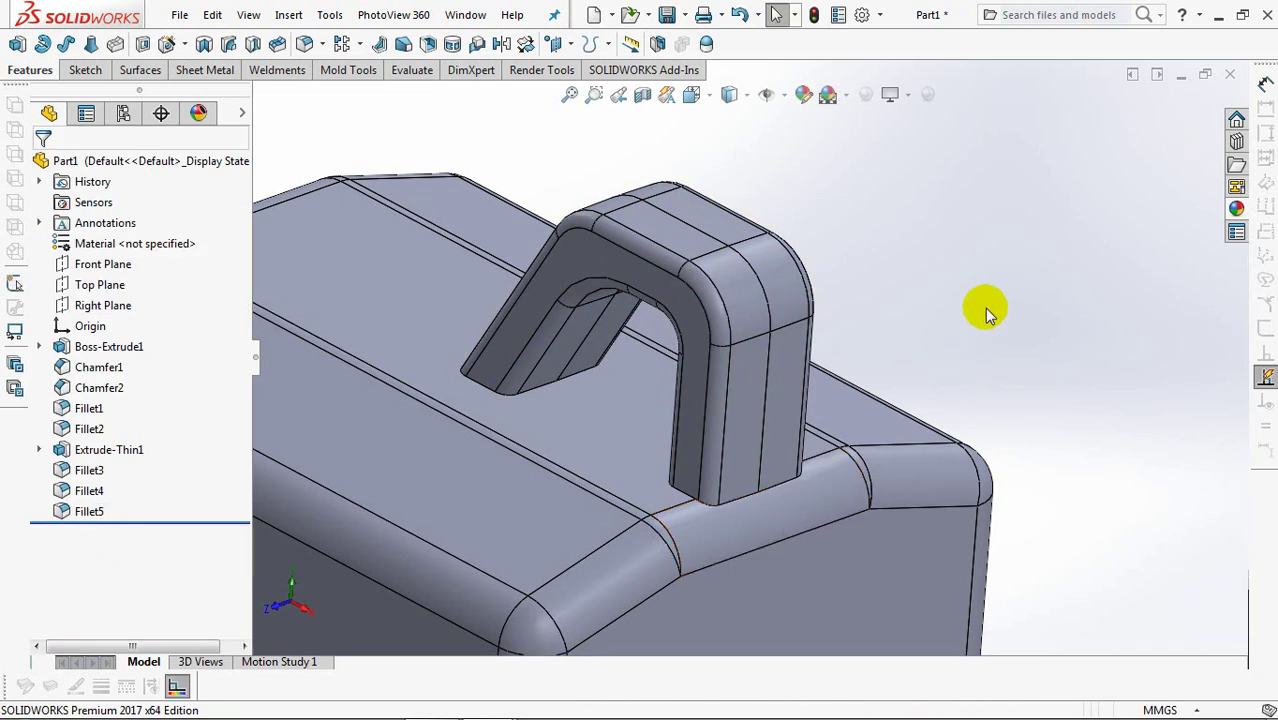
On the can's top face, draw a centerline from the origin to the top's left edge.
key("ctrl+7")
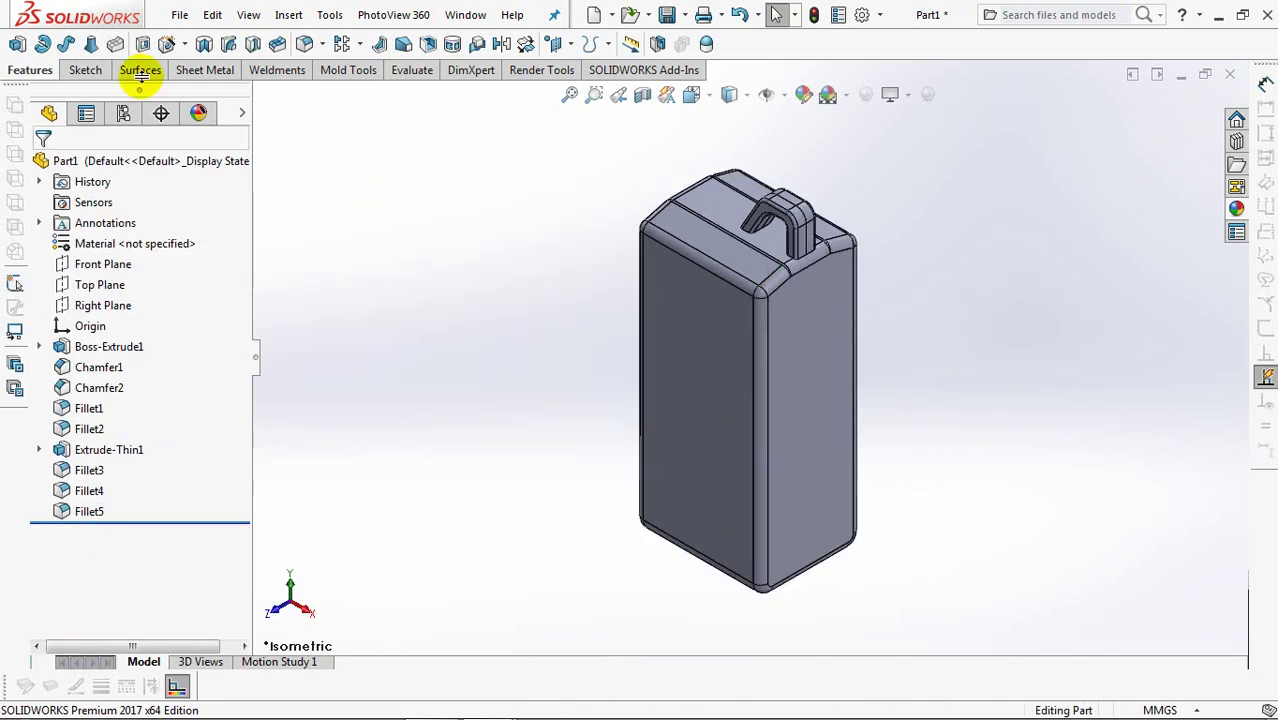
left_click(16, 44)
left_click(721, 201)
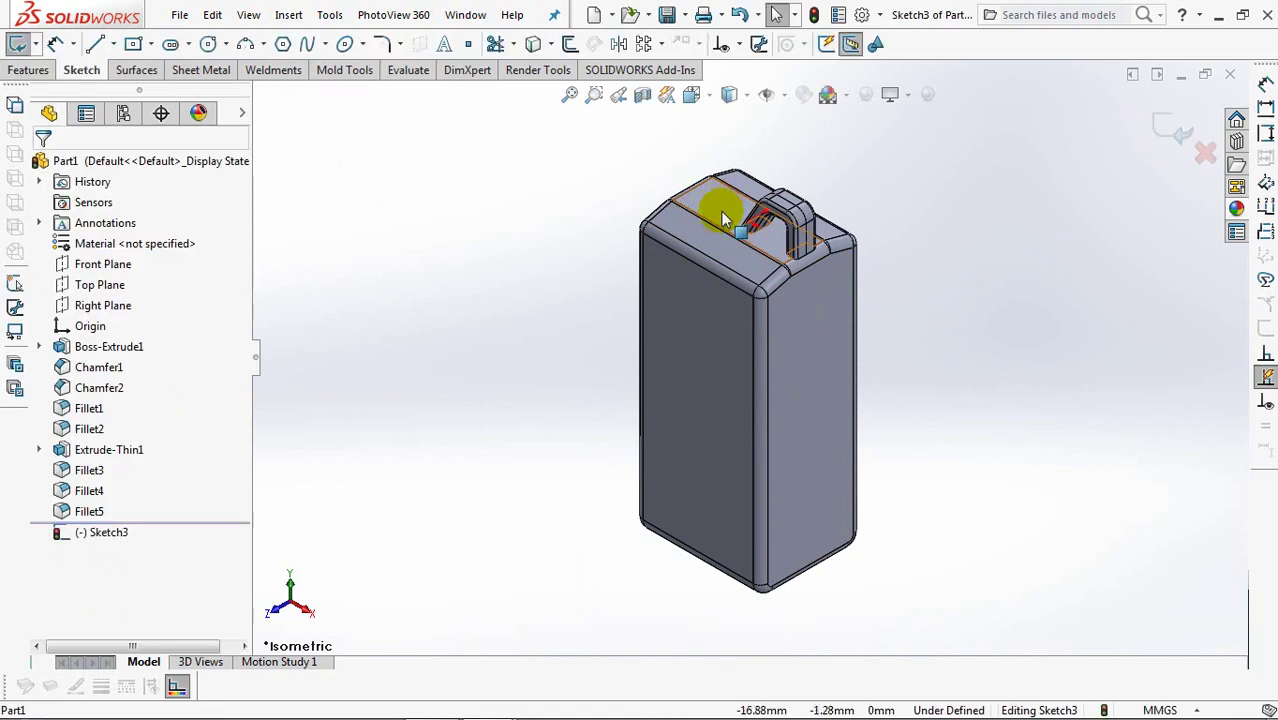
key("ctrl+8")
left_click(113, 44)
left_click(139, 91)
left_click(747, 357)
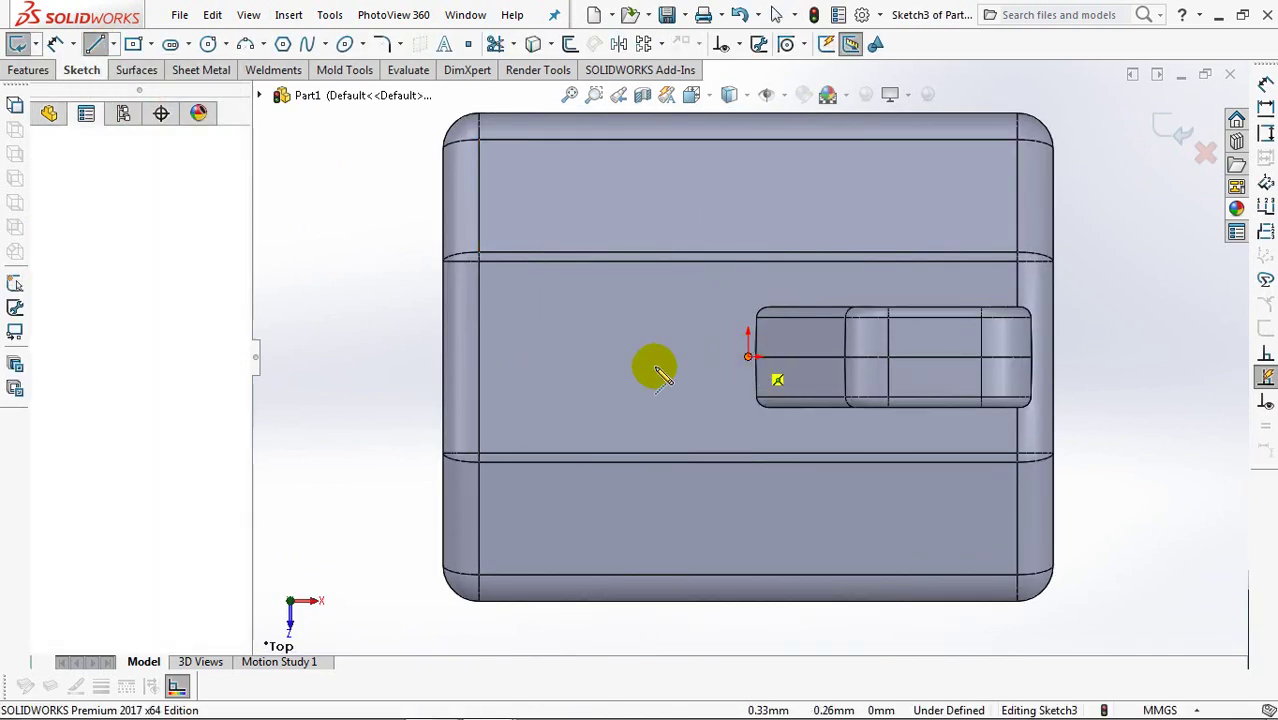
left_click(480, 358)
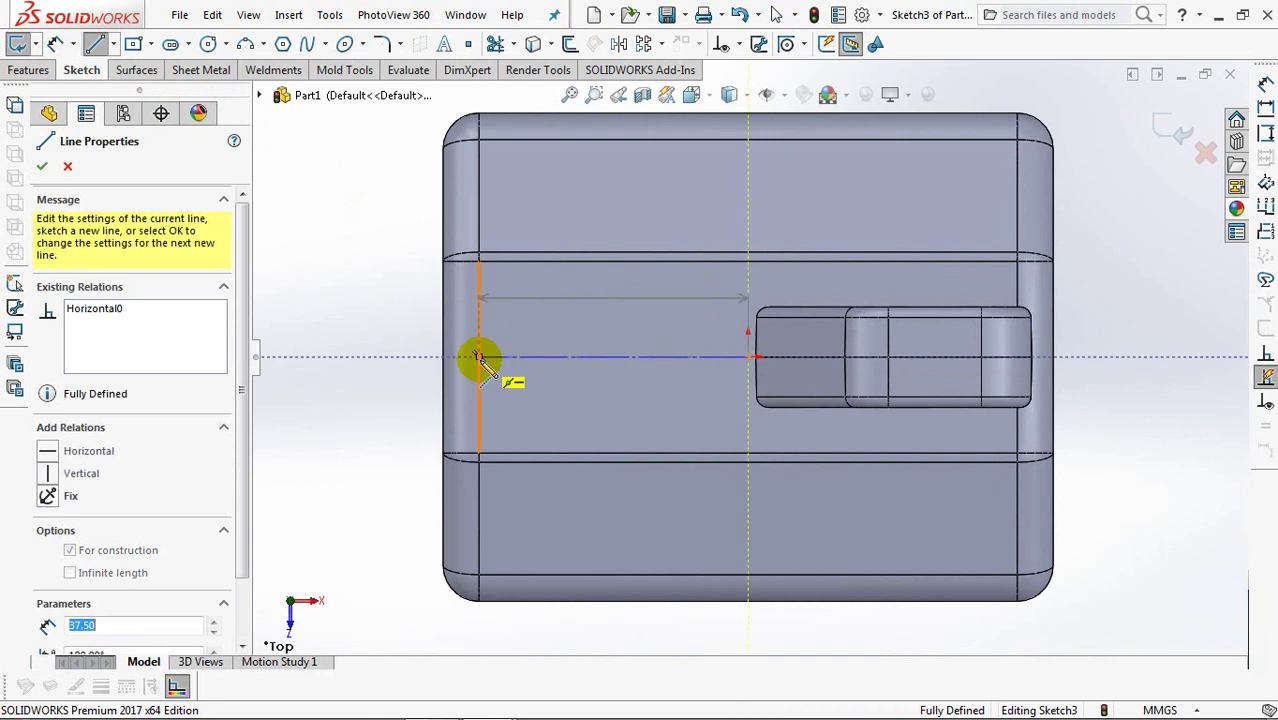
Draw a Ø36 mm circle centred on the centerline.
left_click(209, 46)
left_click(638, 358)
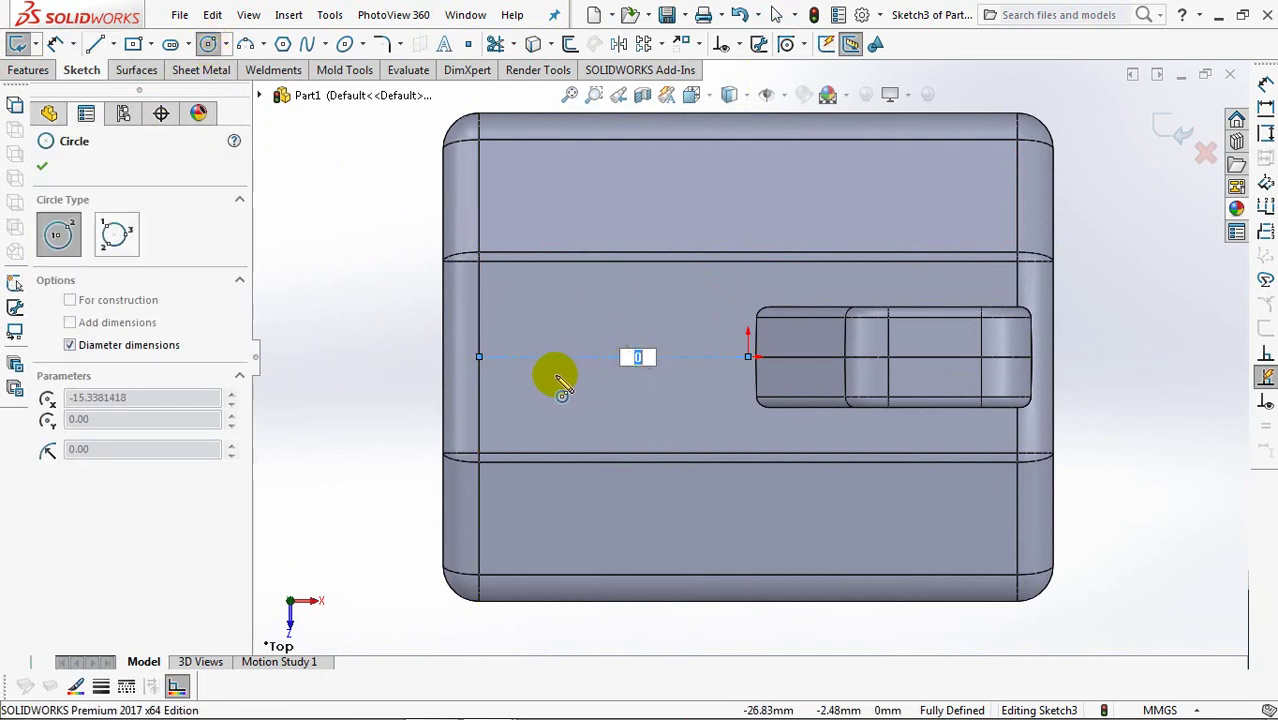
key("Return")
left_click(550, 371)
left_click(42, 166)
Make the circle coincident with the centerline's left endpoint to fully define it.
left_click(734, 43)
left_click(511, 335)
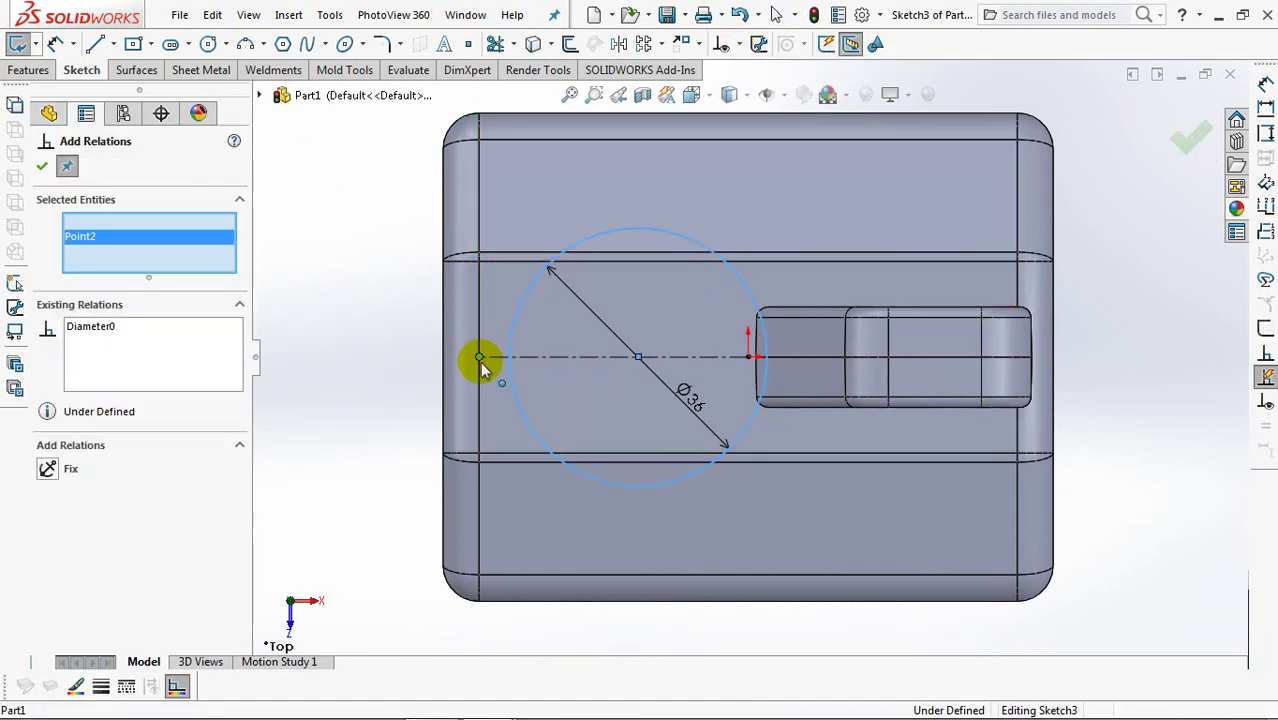
left_click(480, 357)
left_click(47, 490)
left_click(42, 166)
left_click(385, 250)
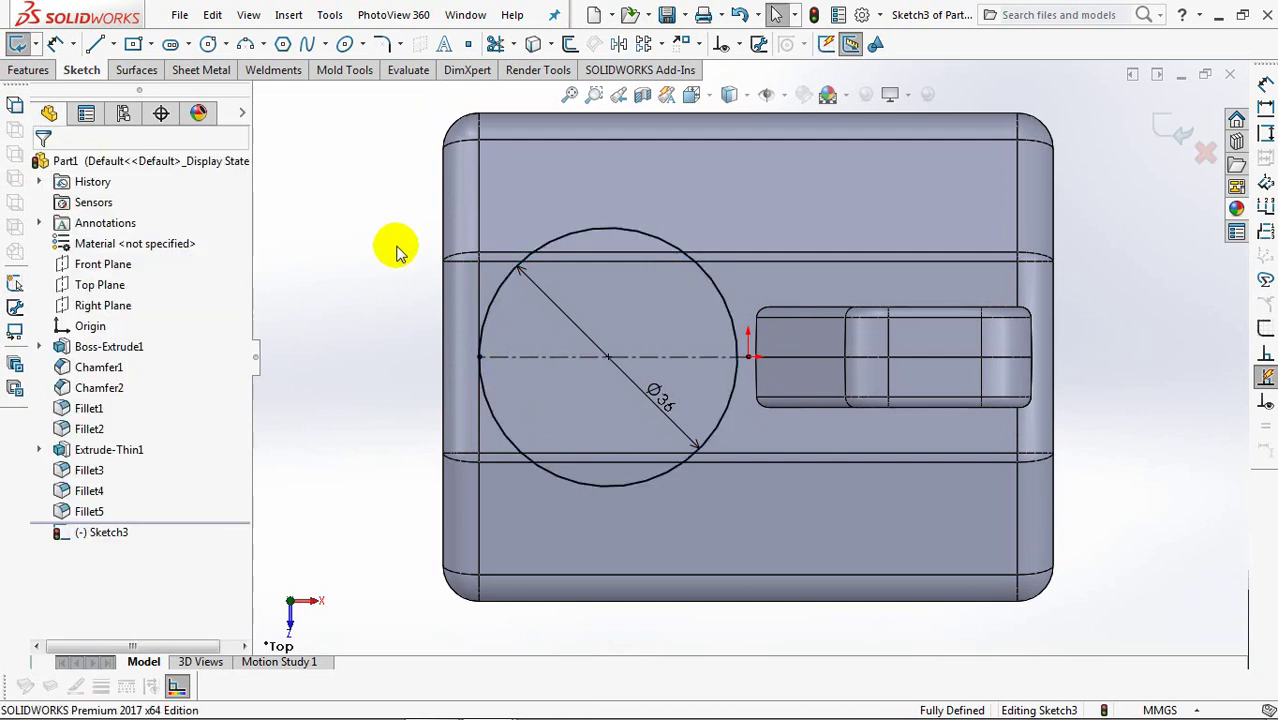
Extrude the Ø36 circle sketch to a 2.5 mm depth.
left_click(1170, 130)
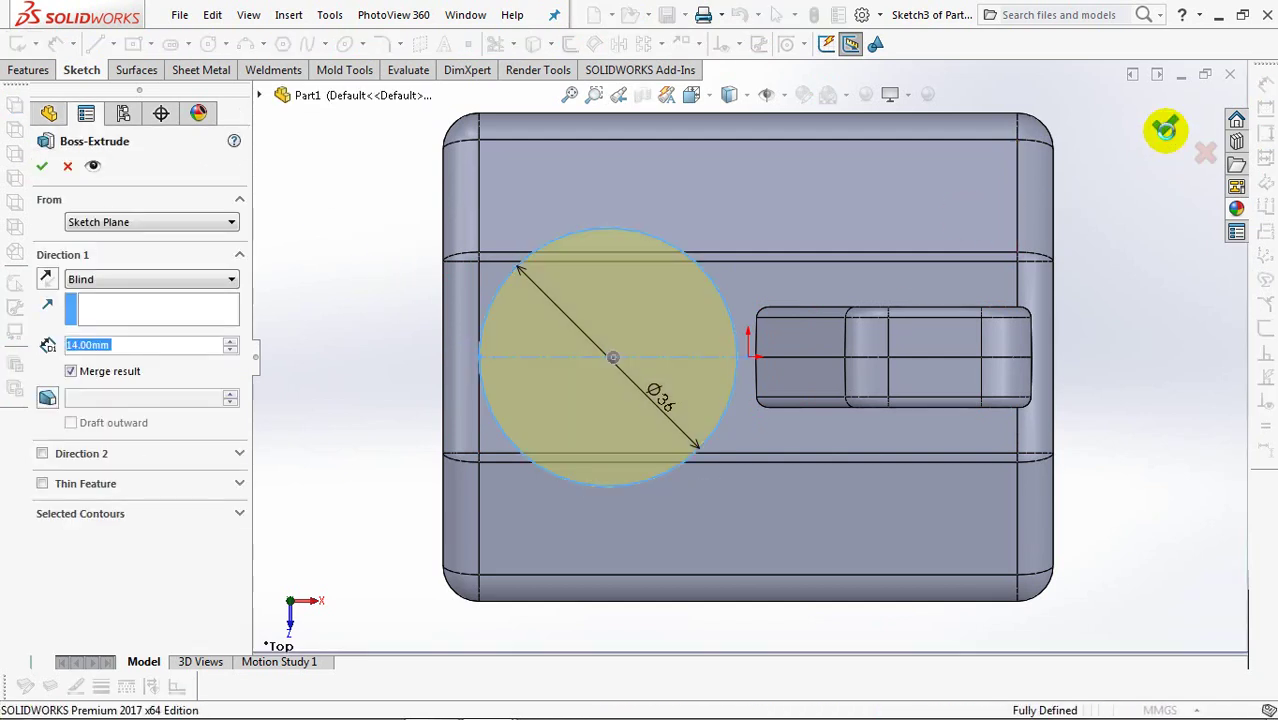
mouse_move(1113, 290)
middle_mouse_down()
mouse_move(1056, 408)
mouse_move(1056, 305)
mouse_move(988, 205)
middle_mouse_up()
scroll(978, 240, "down", 2)
scroll(850, 262, "up", 1)
scroll(819, 330, "up", 2)
scroll(822, 268, "up", 2)
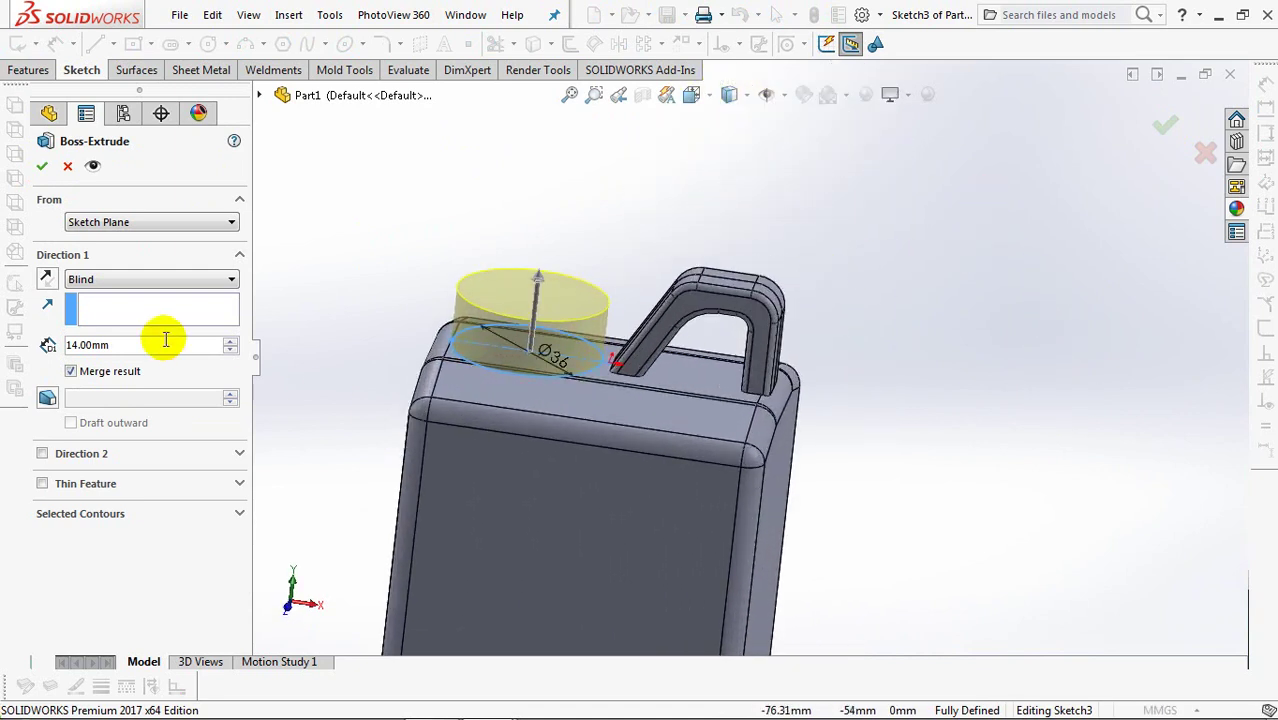
type("2.5")
key("Return")
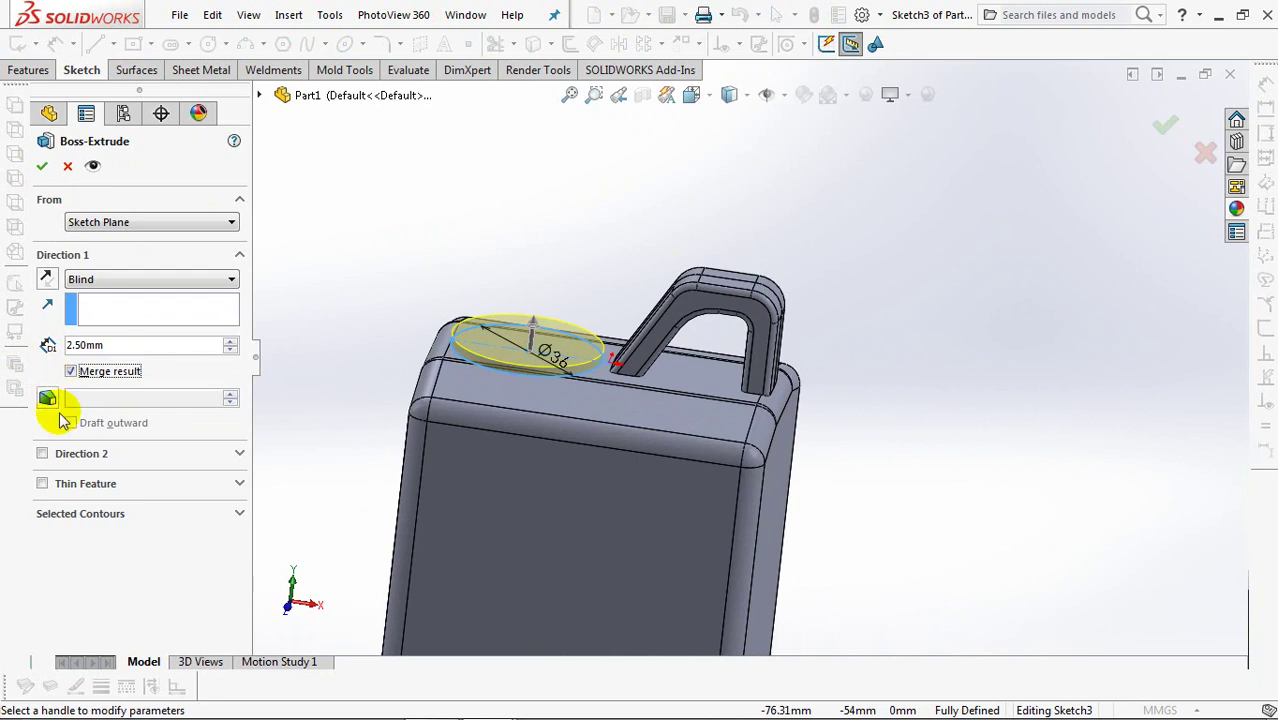
Extend the disc's Direction 2 Up To Body, then start a sketch on the disc's top.
left_click(42, 454)
left_click(100, 476)
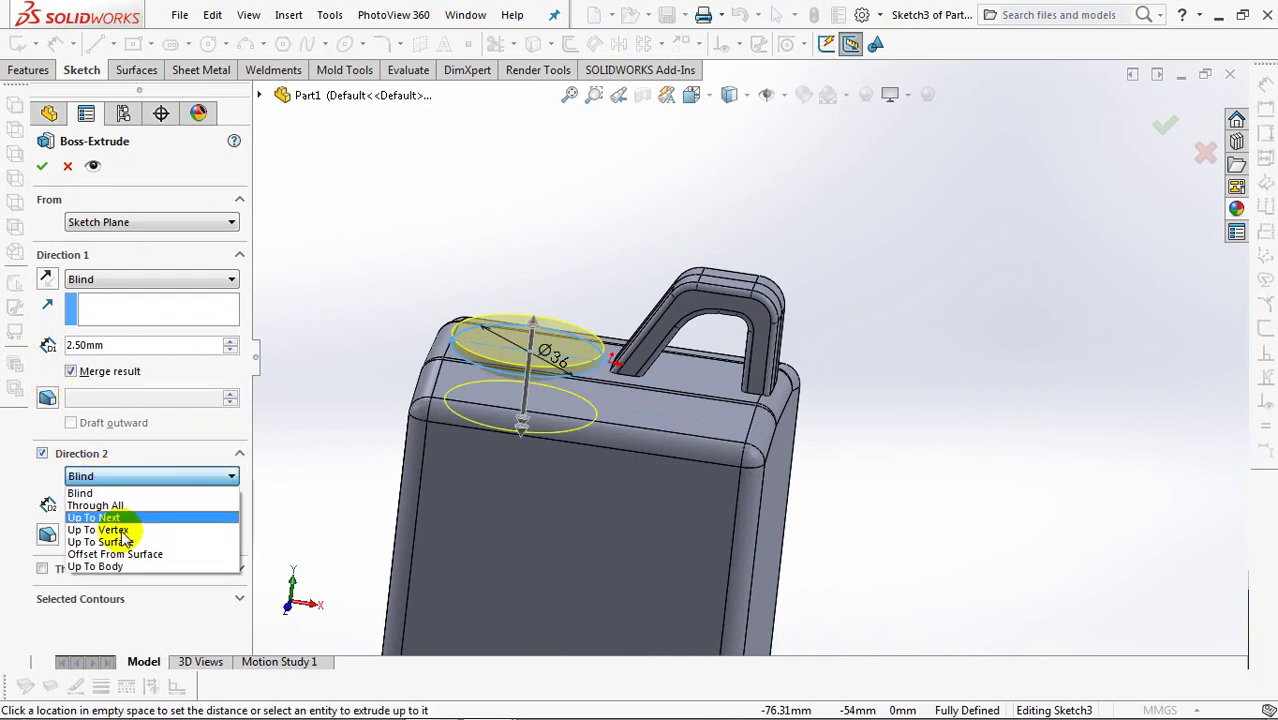
left_click(127, 567)
left_click(605, 432)
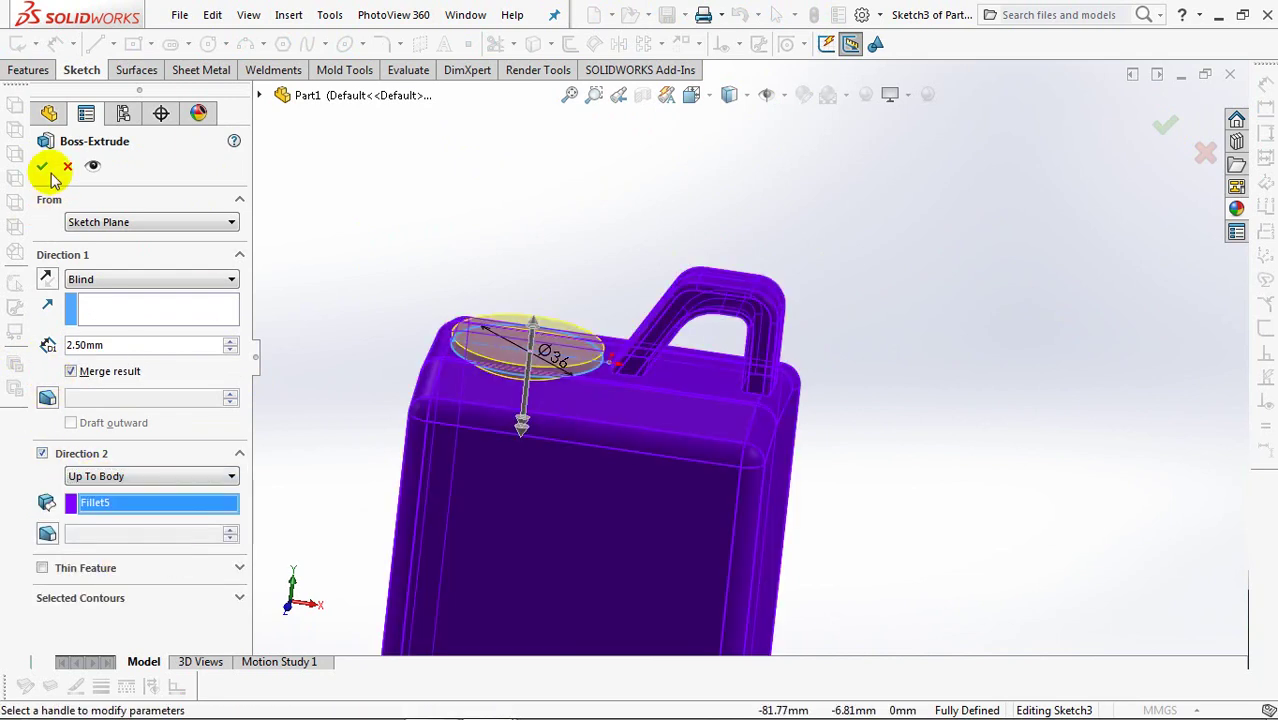
middle_click_drag(607, 205, 585, 234)
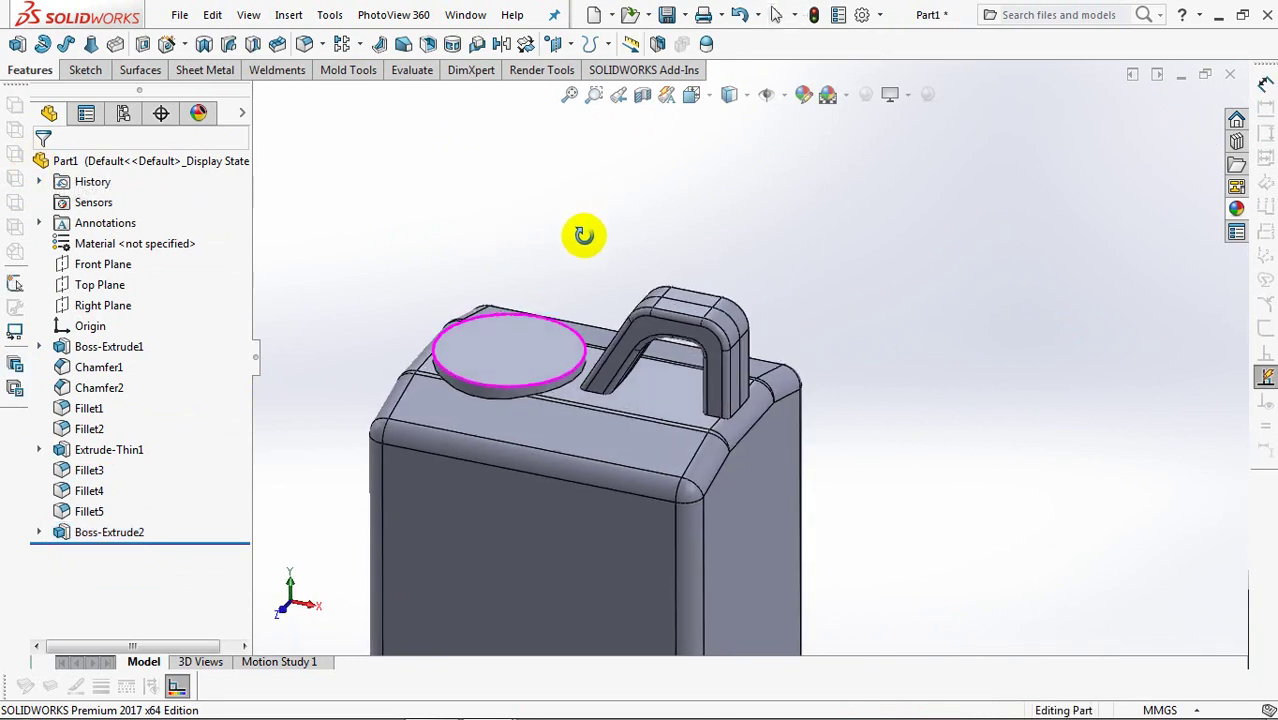
left_click(16, 48)
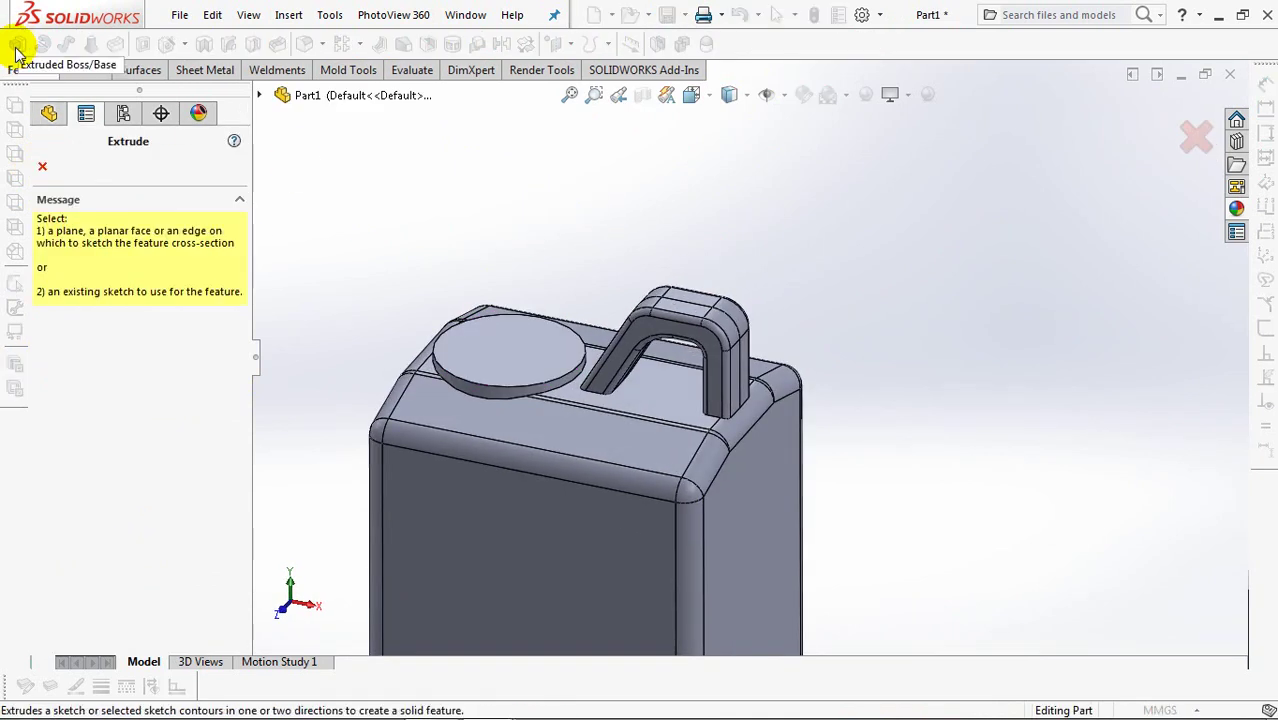
left_click(510, 352)
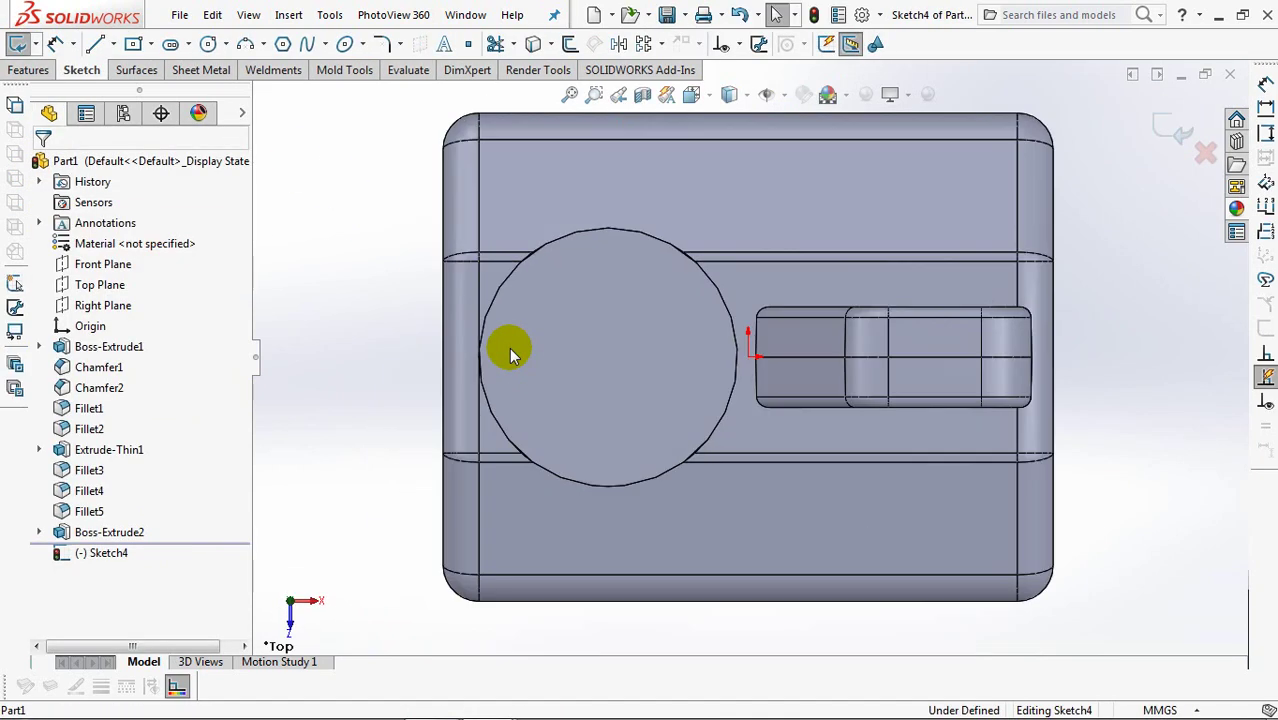
Draw a circle centred on the neck and dimension it Ø29.
left_click(210, 46)
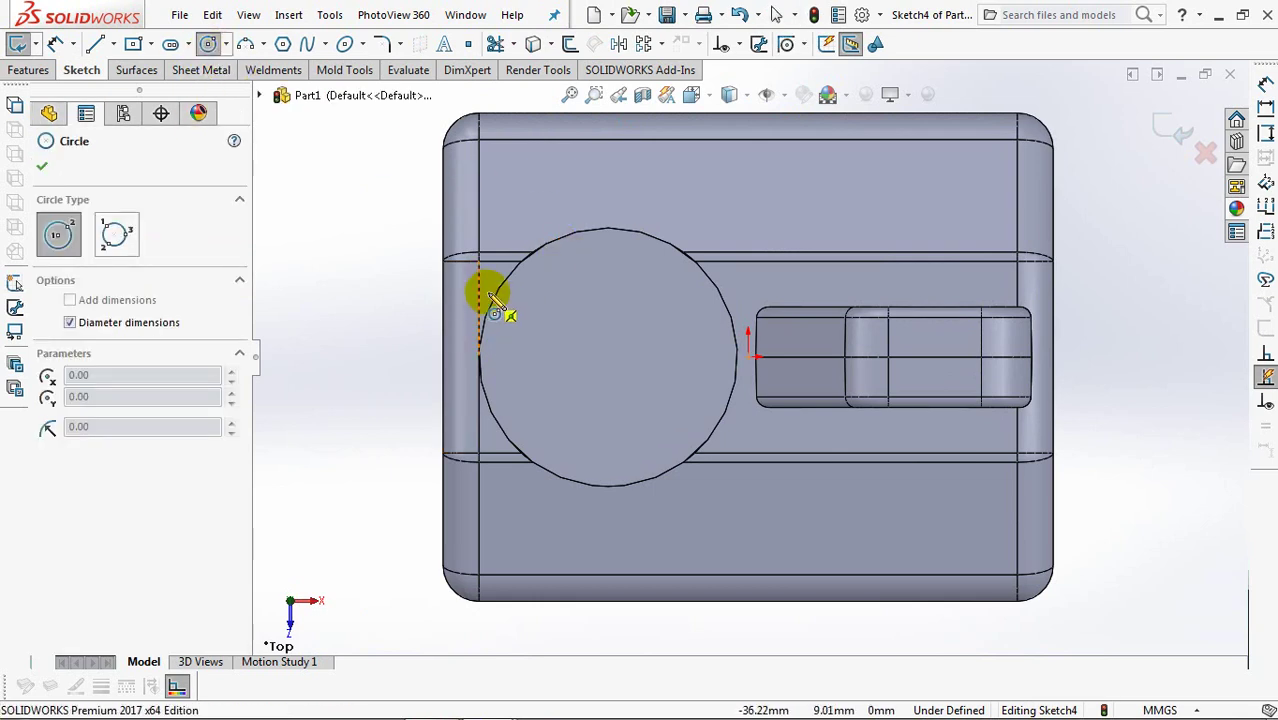
left_click(608, 357)
left_click(521, 400)
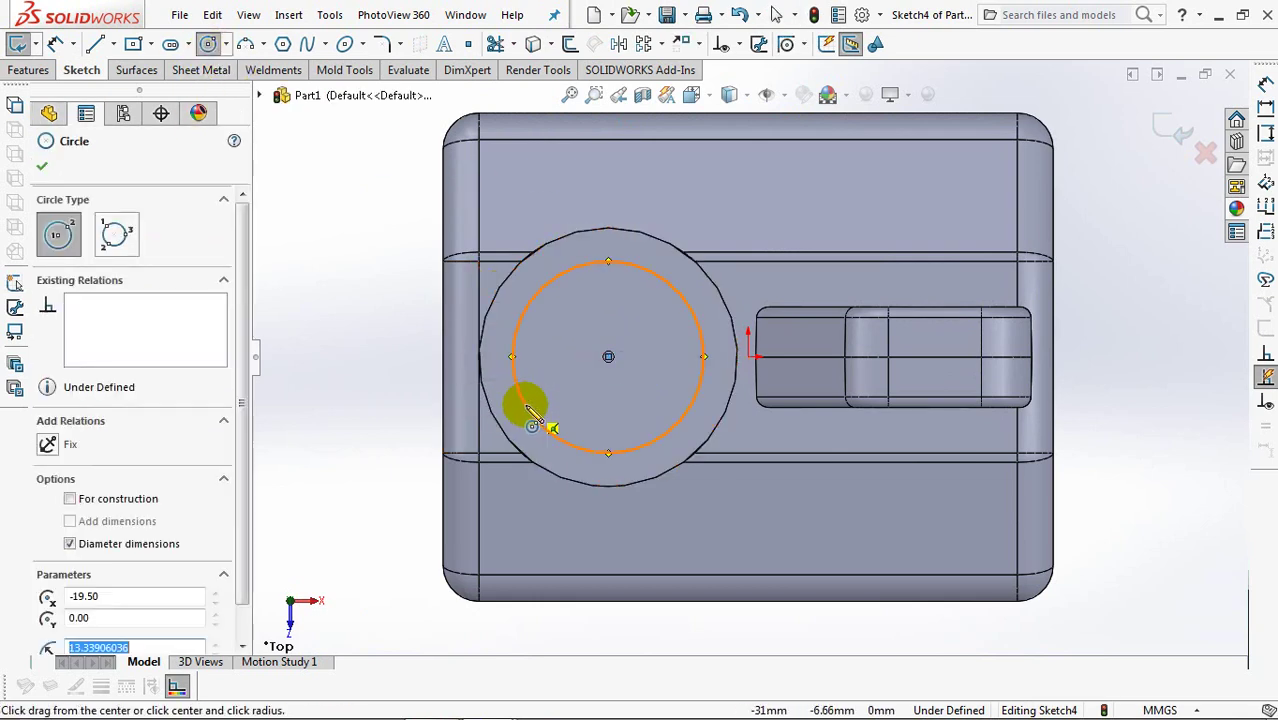
key("Escape")
left_click(622, 261)
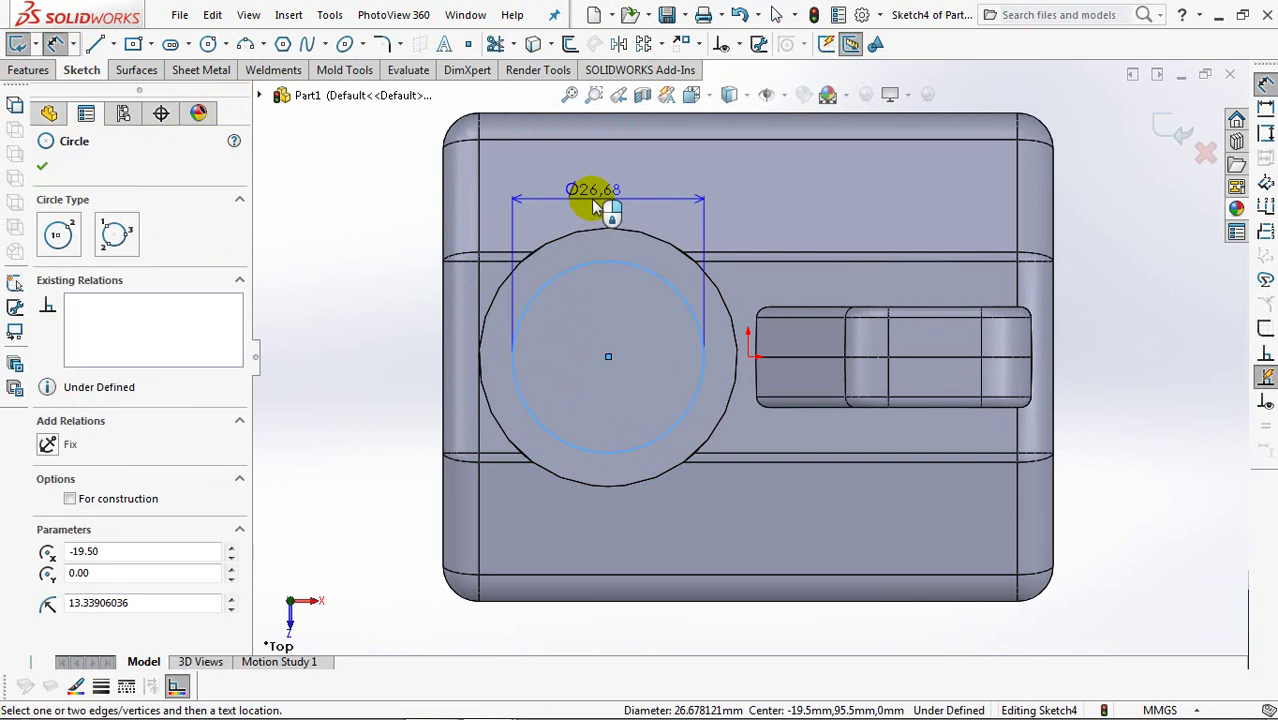
left_click(362, 360)
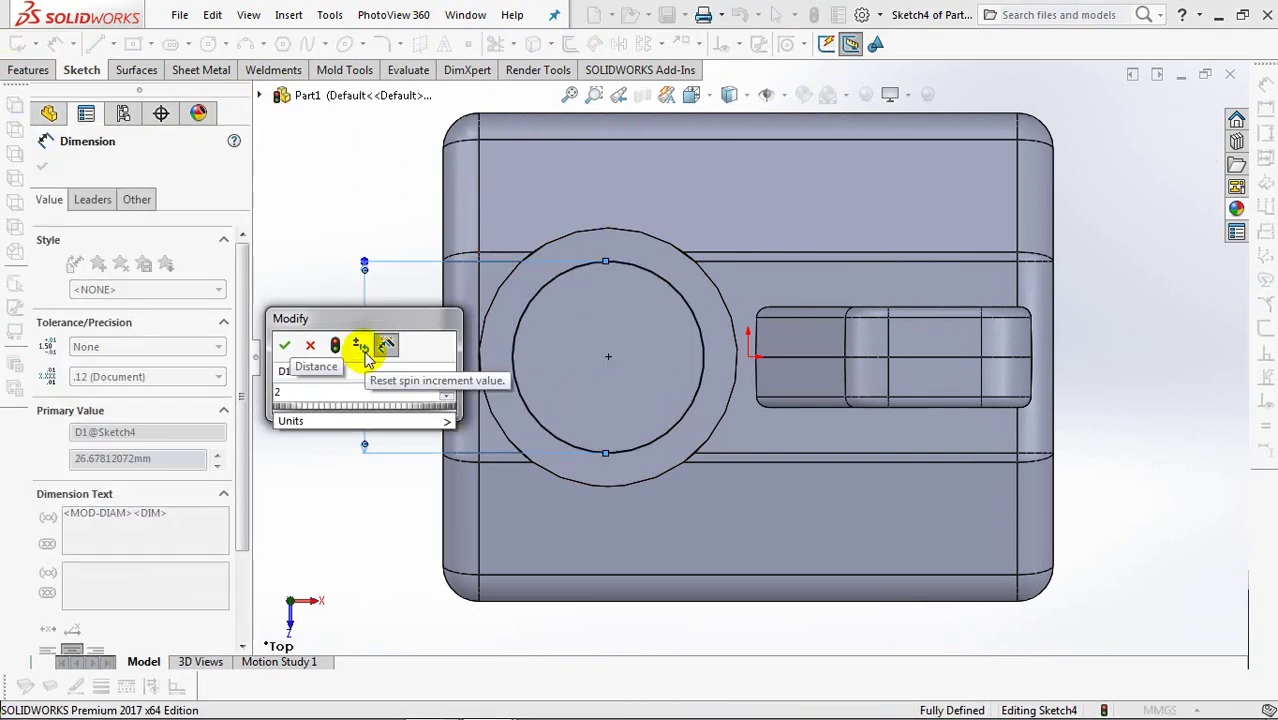
left_click(284, 346)
left_click(334, 200)
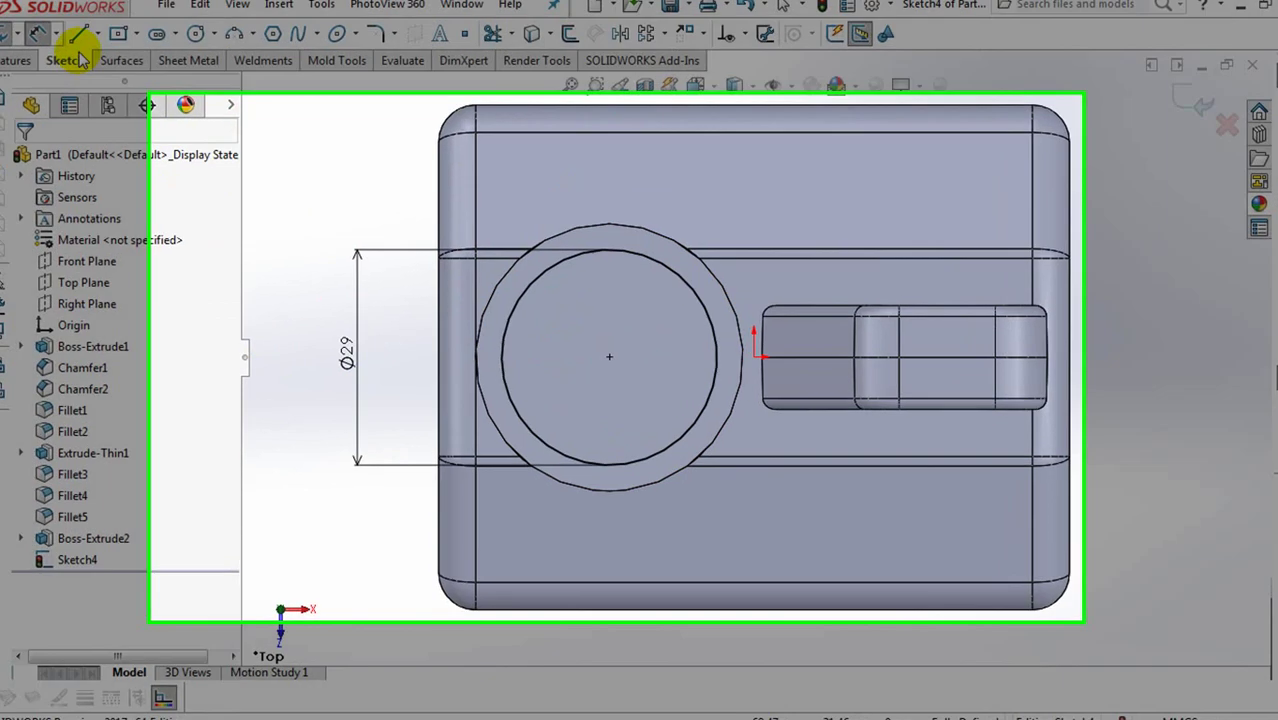
Sketch the notch: a short vertical line below the circle and an arc back to it.
left_click(78, 34)
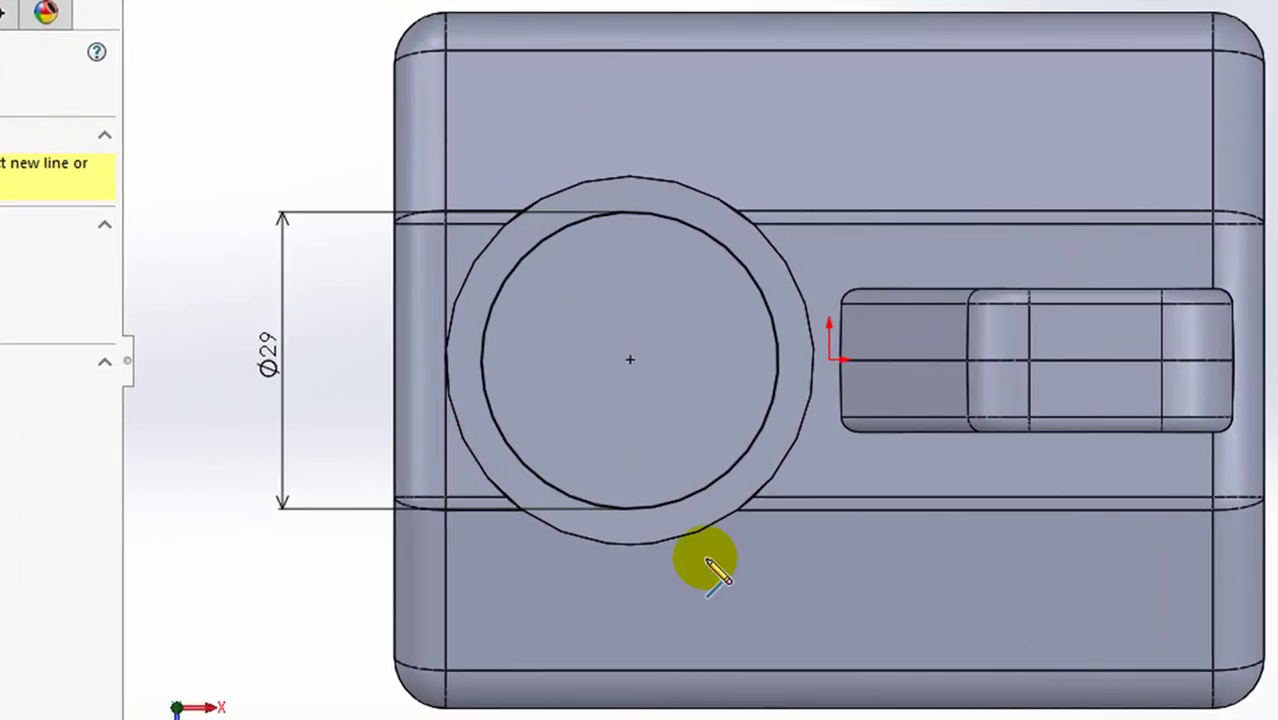
left_click(630, 510)
left_click(630, 533)
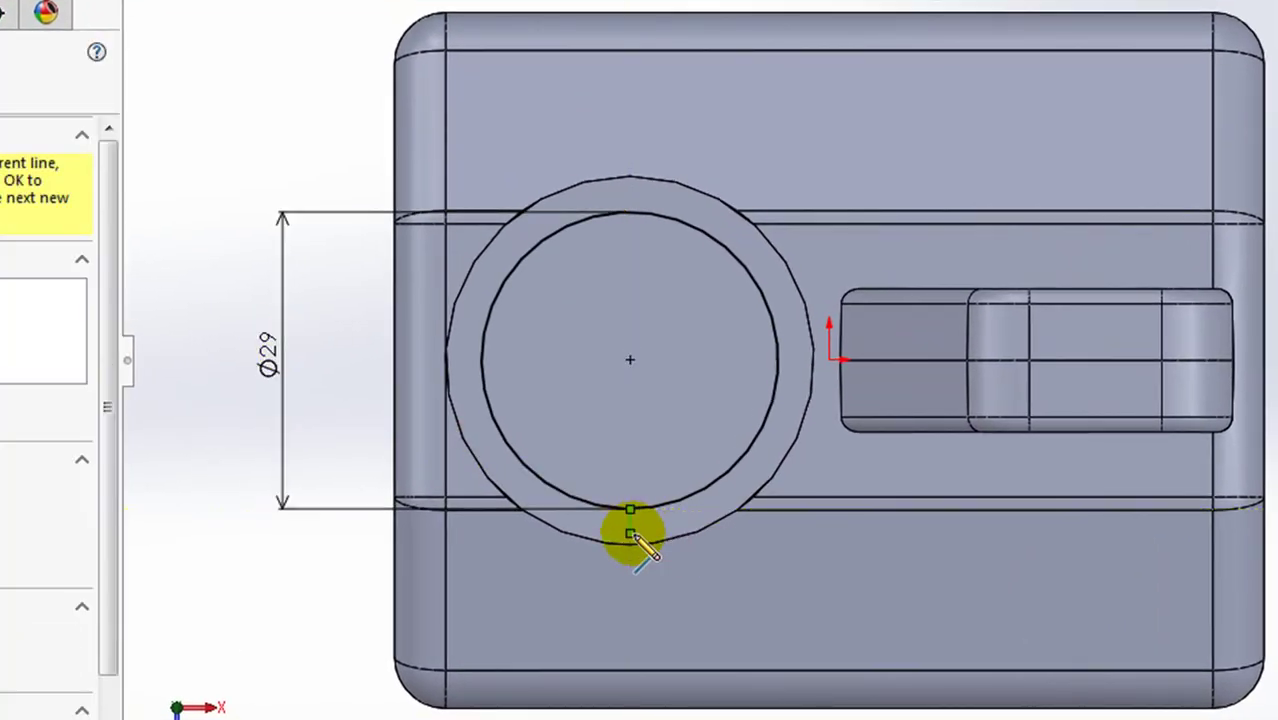
right_click(638, 535)
left_click(688, 556)
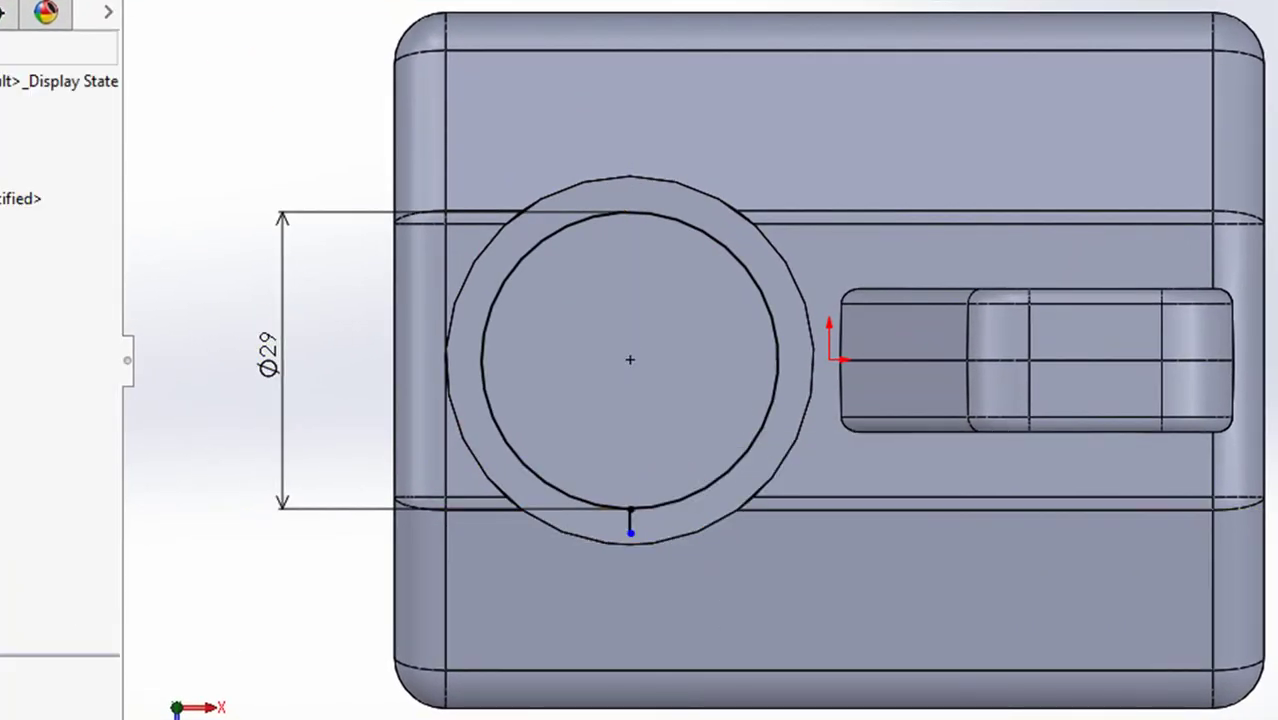
left_click(391, 334)
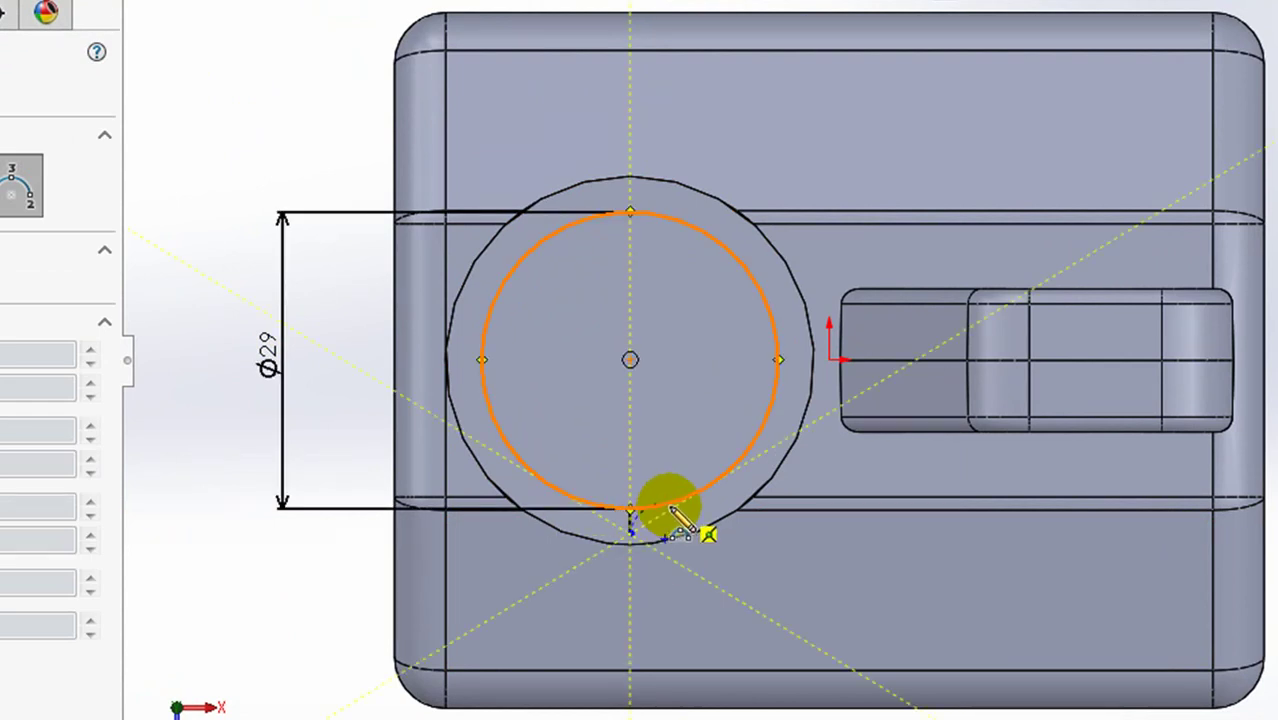
left_click(566, 413)
right_click(652, 522)
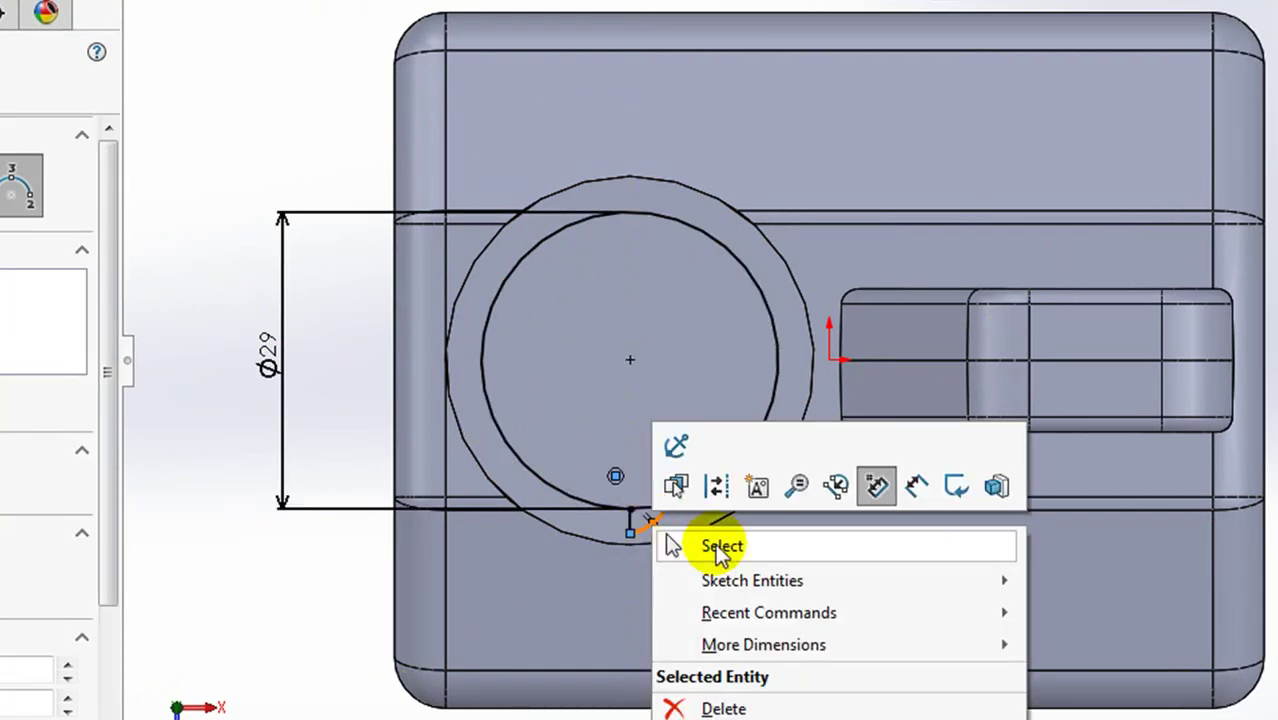
left_click(708, 543)
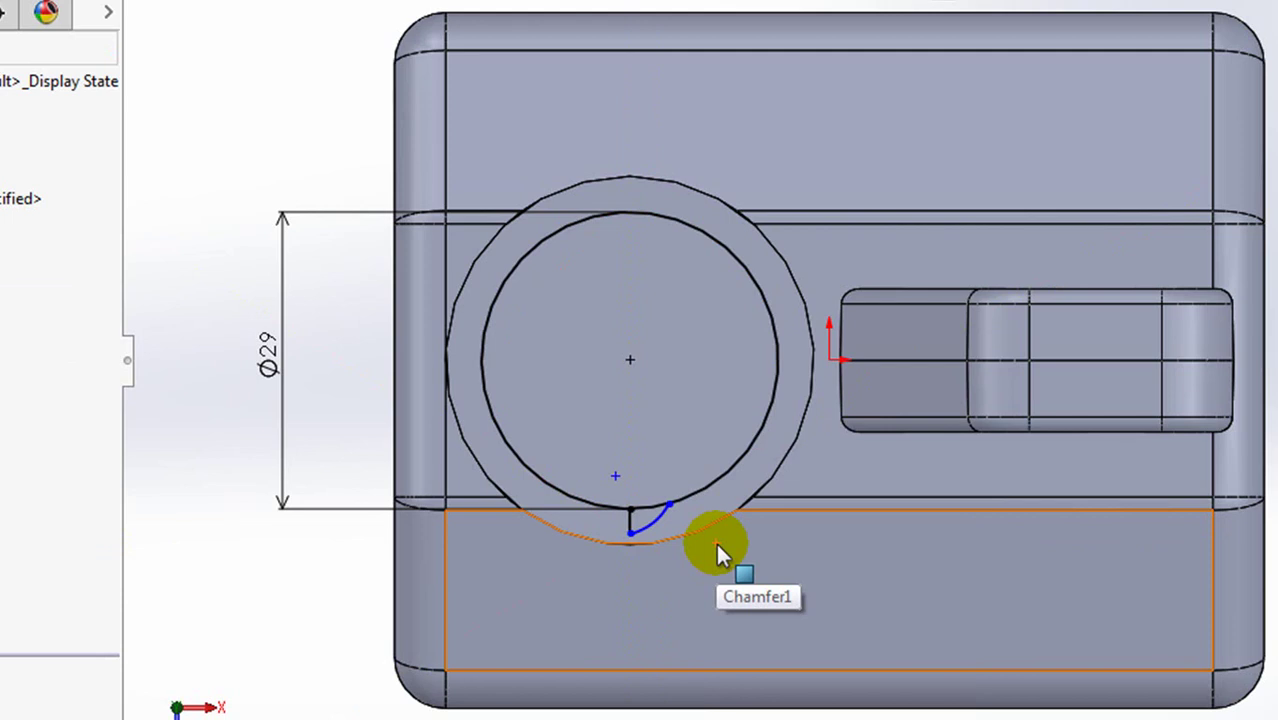
Dimension the notch: 1.5 mm depth, R10 arc radius and 5 mm width.
scroll(715, 555, "down", 1)
scroll(729, 577, "down", 2)
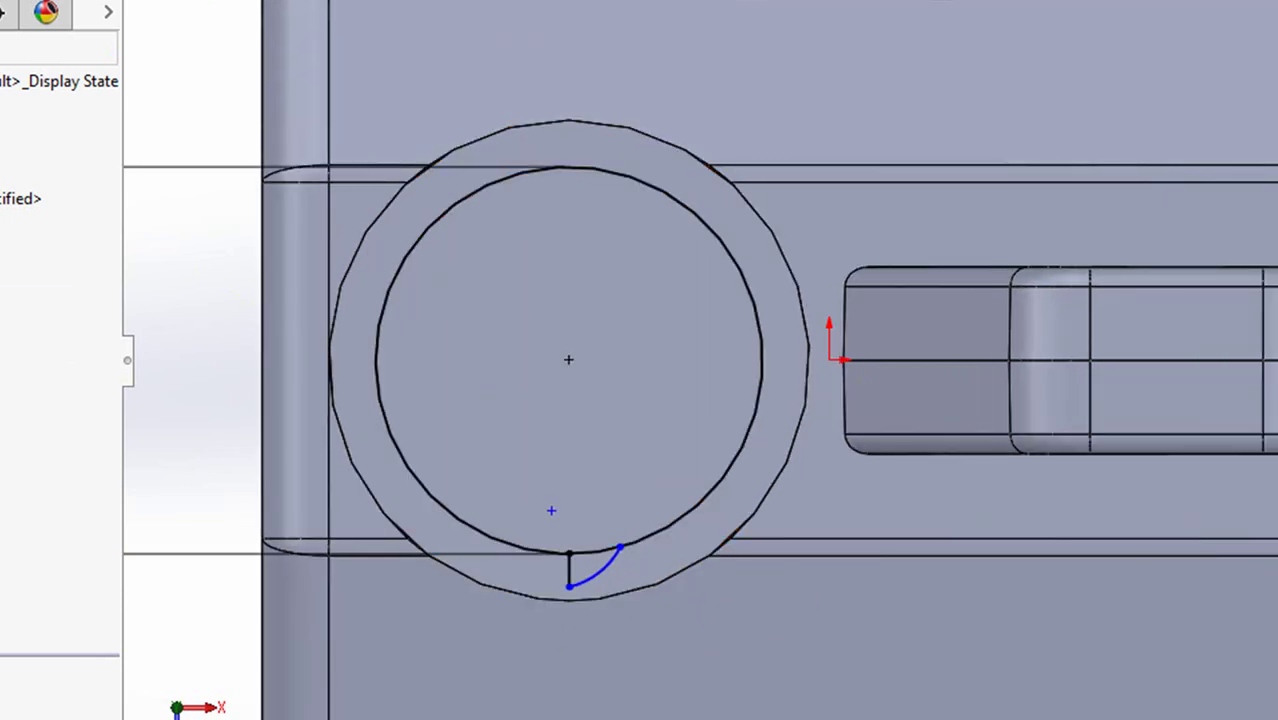
left_click(569, 583)
left_click(484, 629)
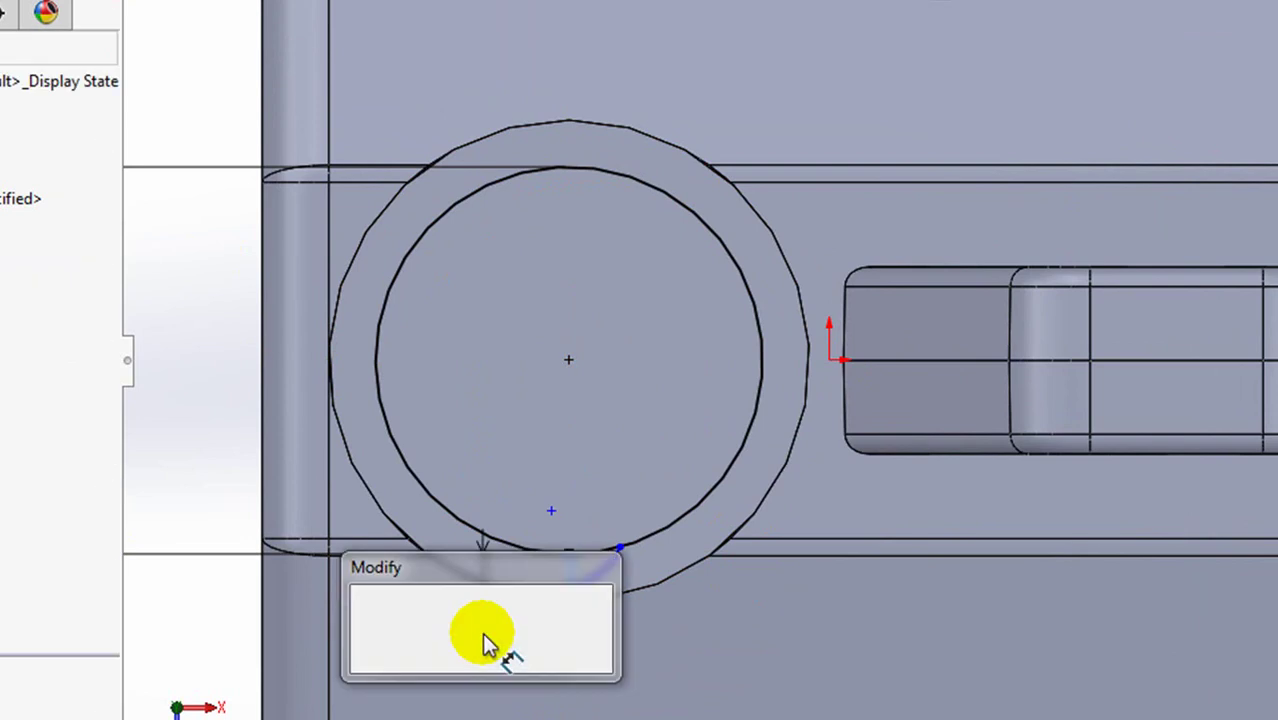
type("1")
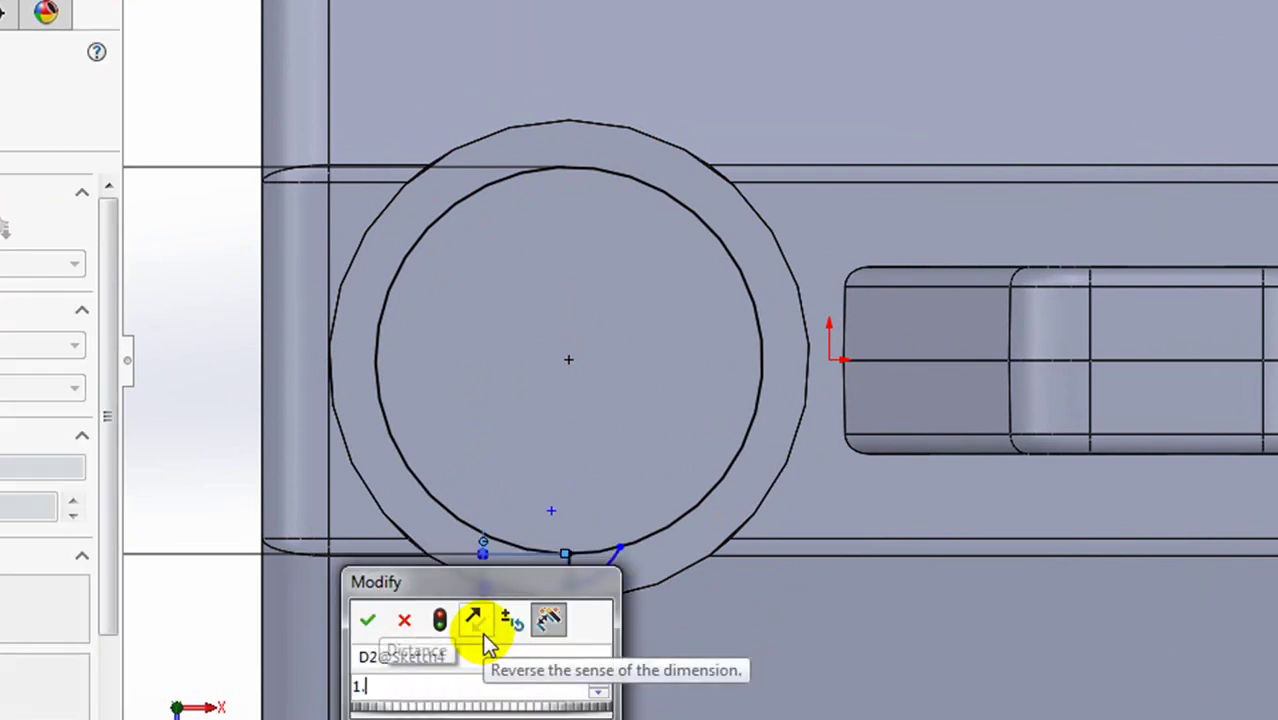
type(".5")
left_click(367, 620)
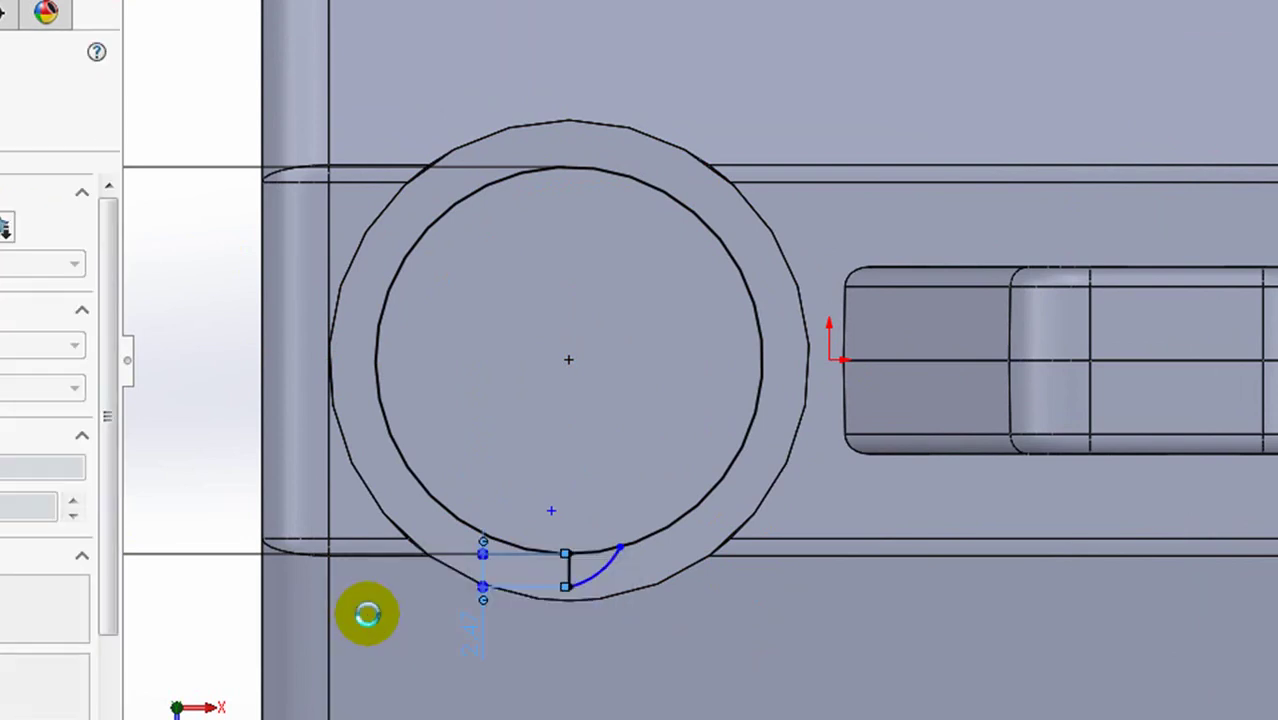
left_click(602, 562)
left_click(655, 655)
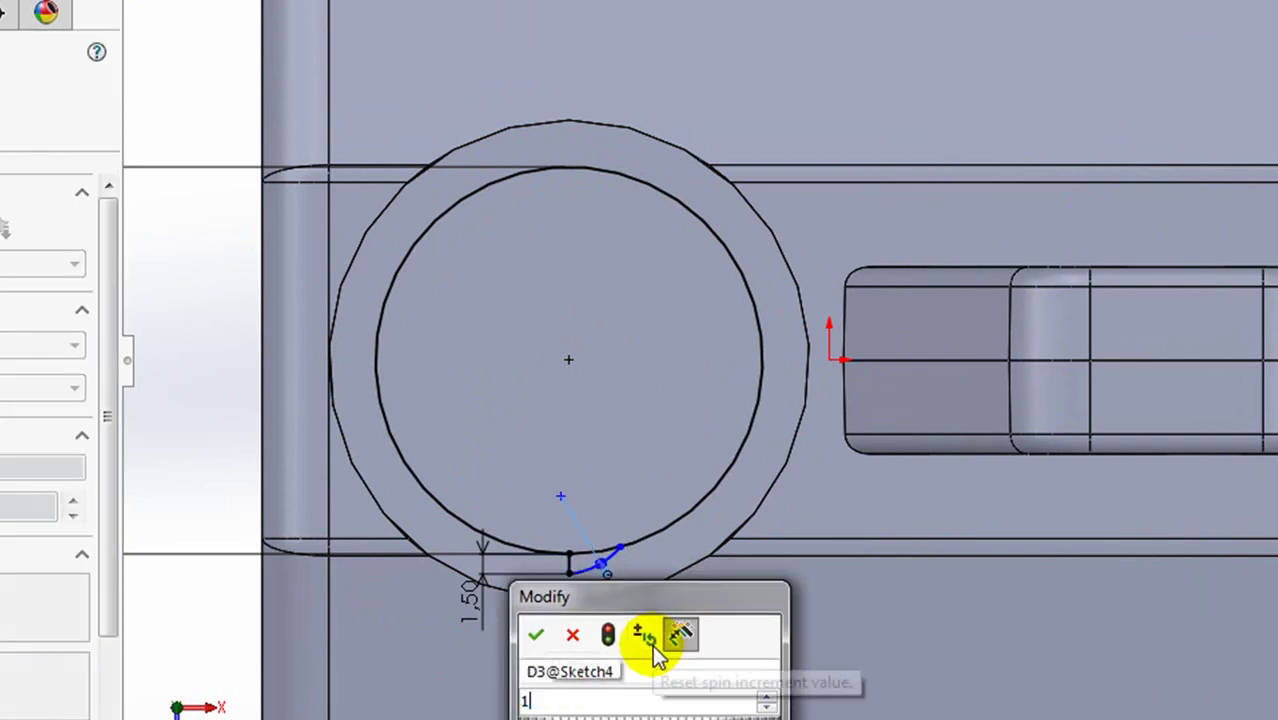
left_click(532, 629)
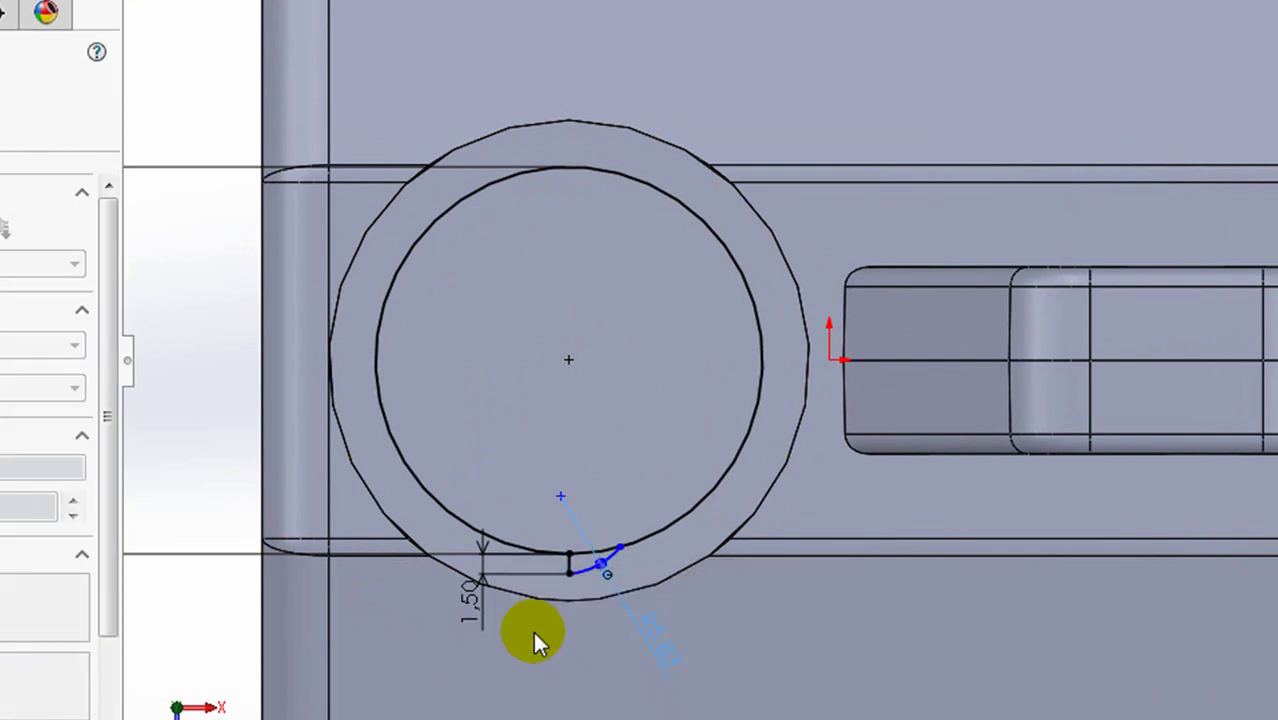
left_click(569, 573)
left_click(619, 547)
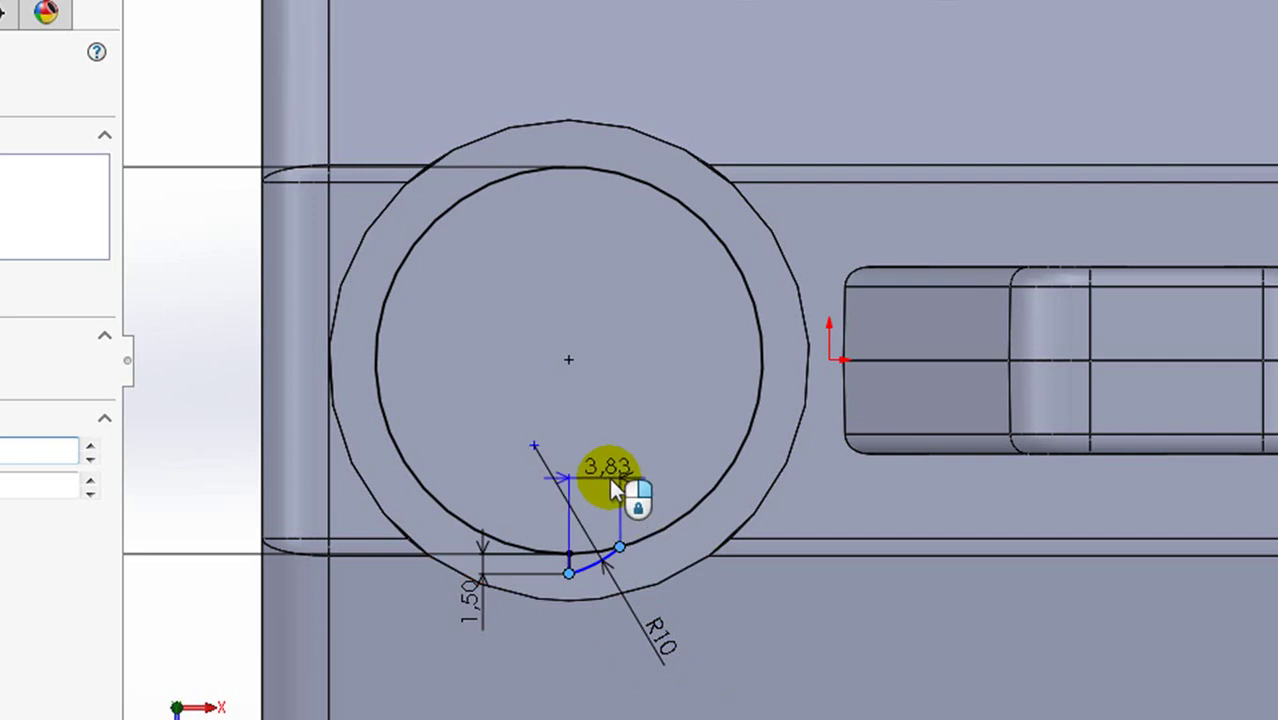
left_click(560, 523)
type("5")
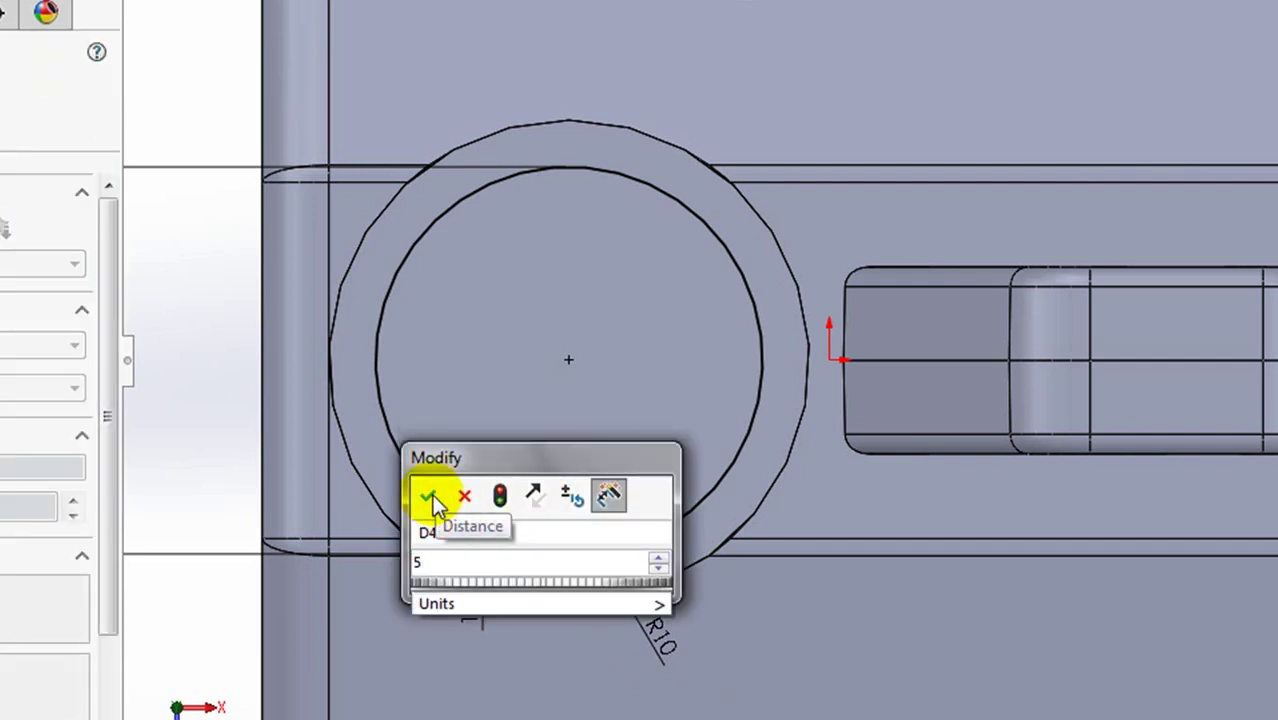
left_click(430, 422)
left_click(40, 170)
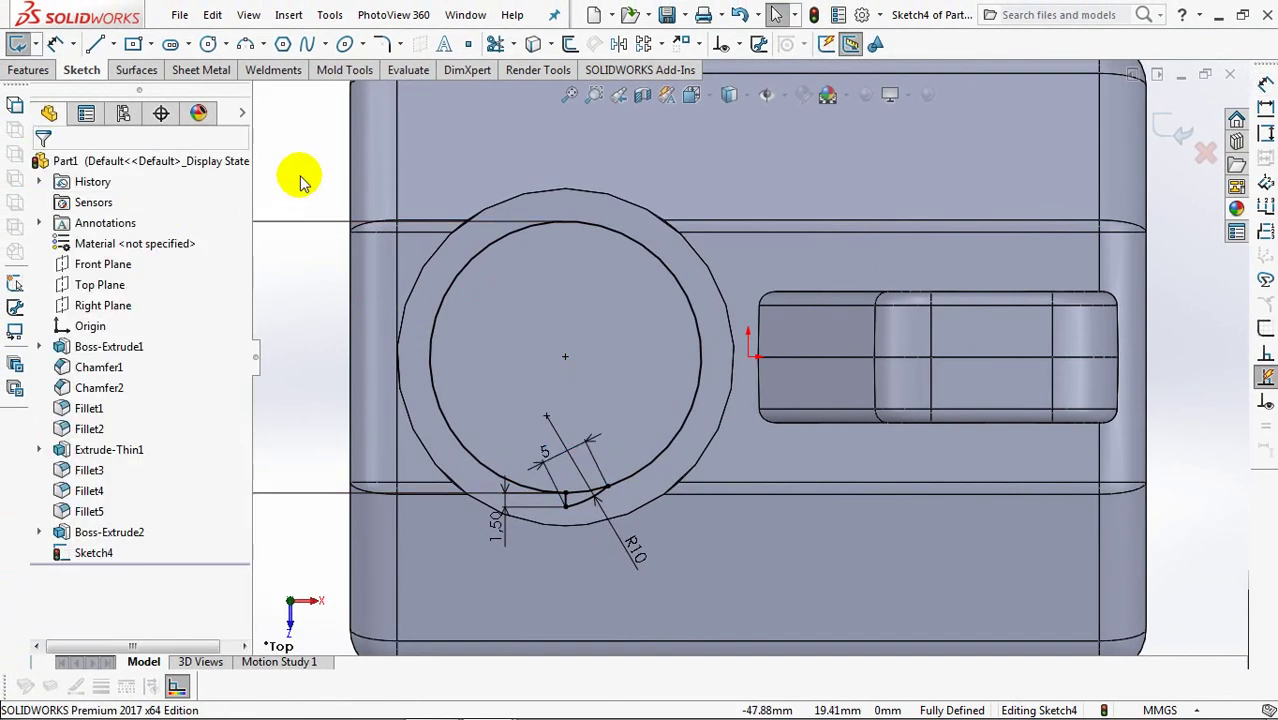
Set up a circular sketch pattern centred on the Ø29 circle's centre.
key("z")
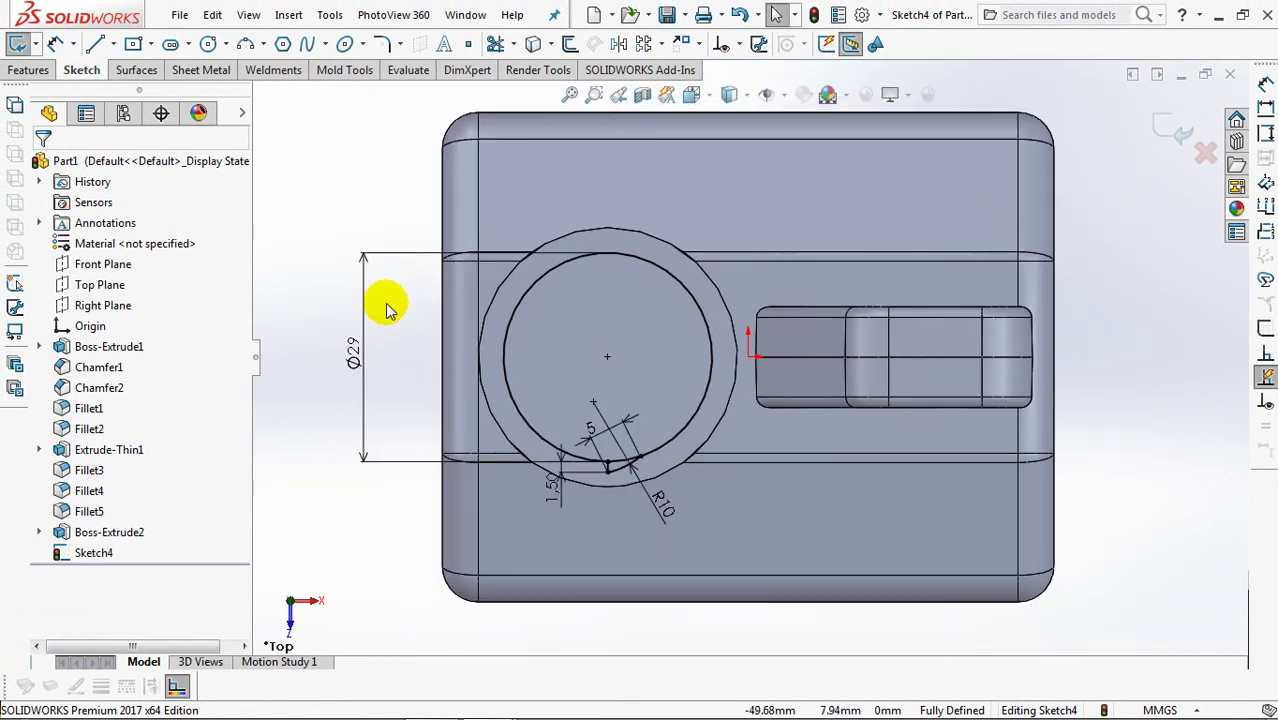
left_click(390, 337)
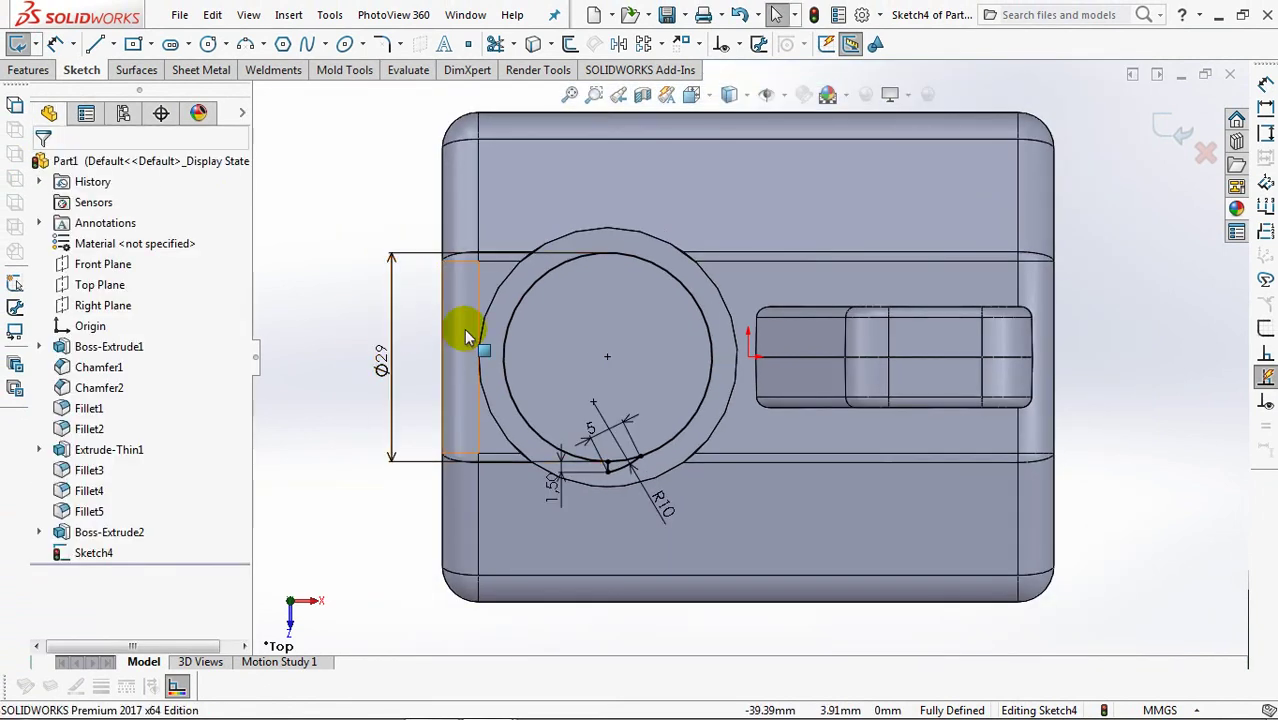
middle_click_drag(583, 260, 571, 240, "shift")
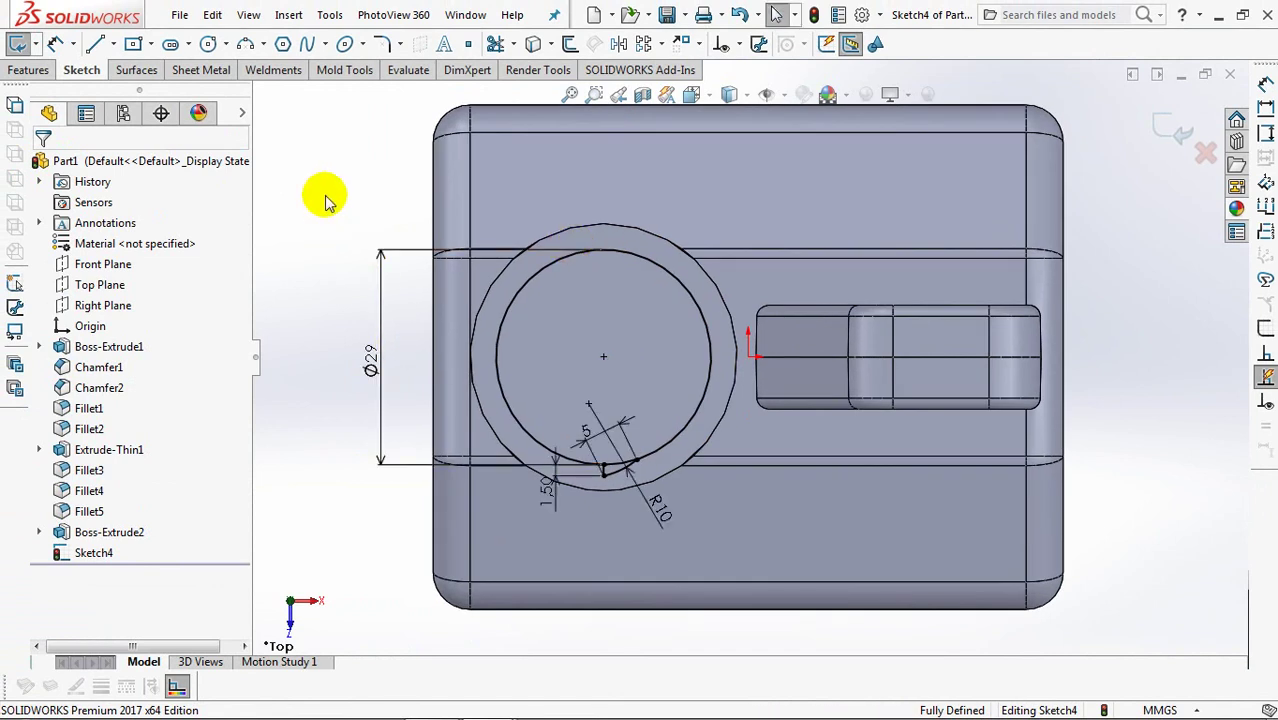
left_click(662, 45)
left_click(676, 94)
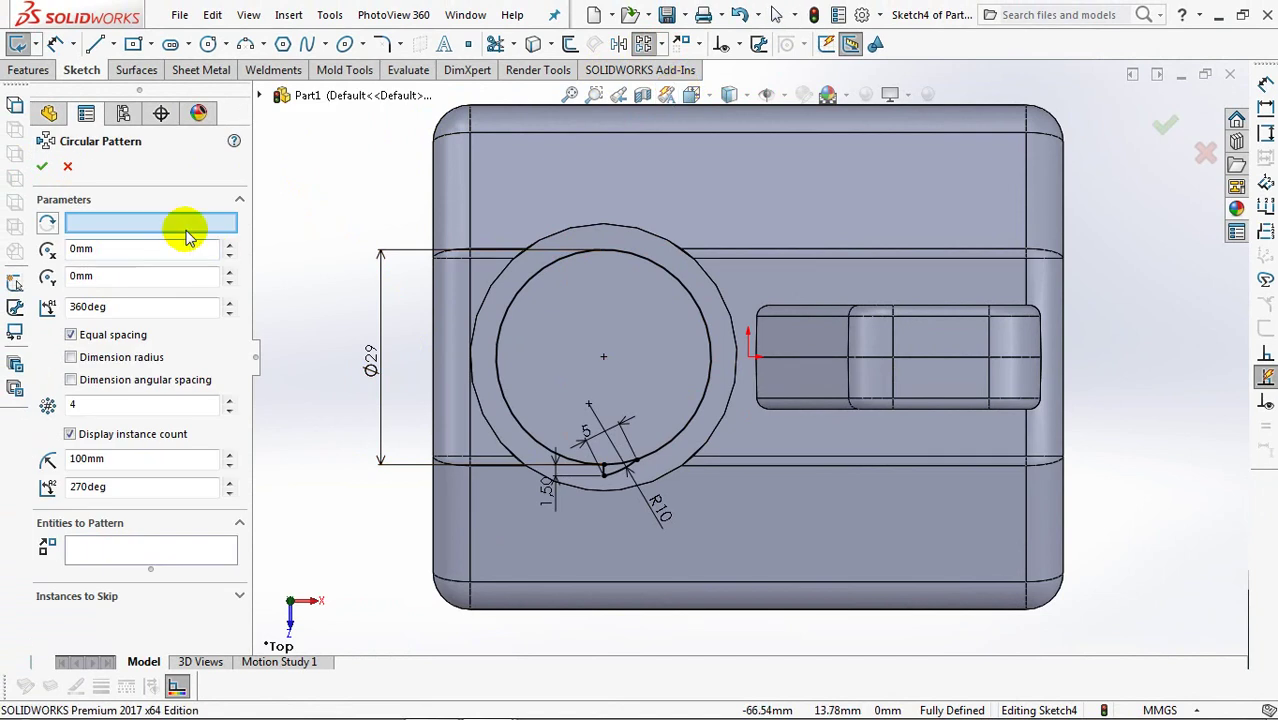
left_click(603, 357)
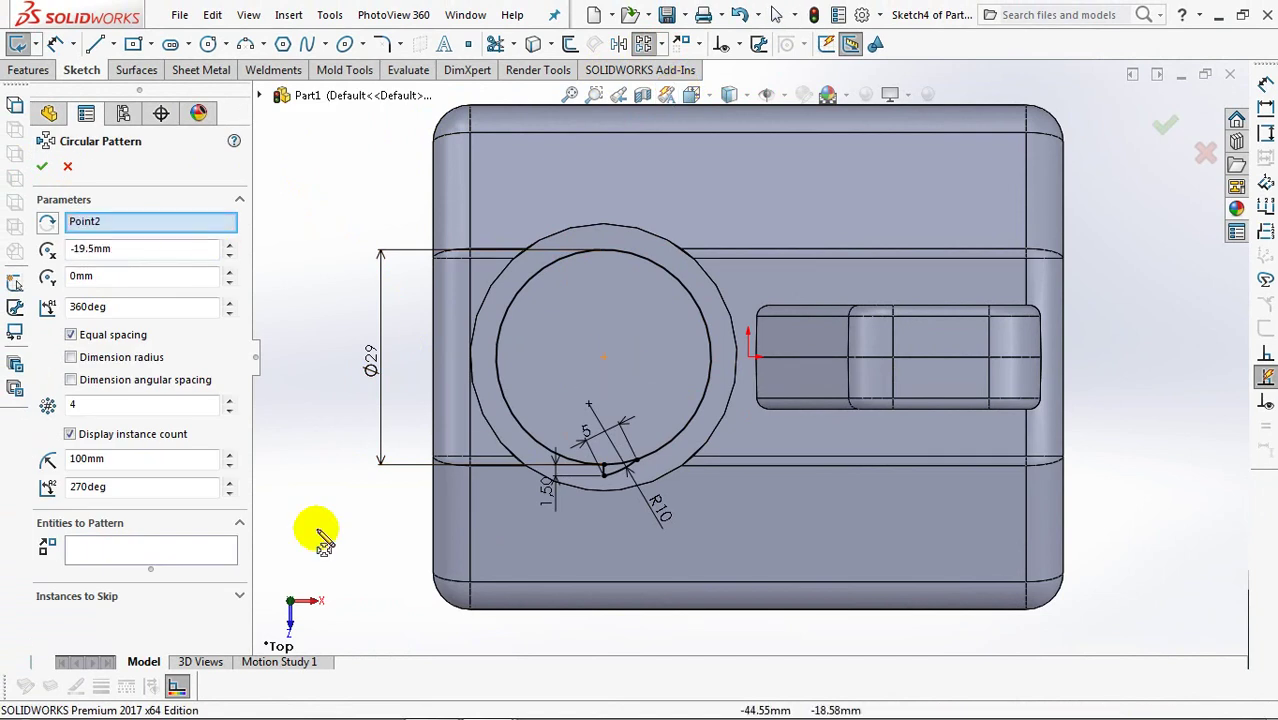
Pattern the notch line and arc into 4 instances over 360°.
left_click(123, 553)
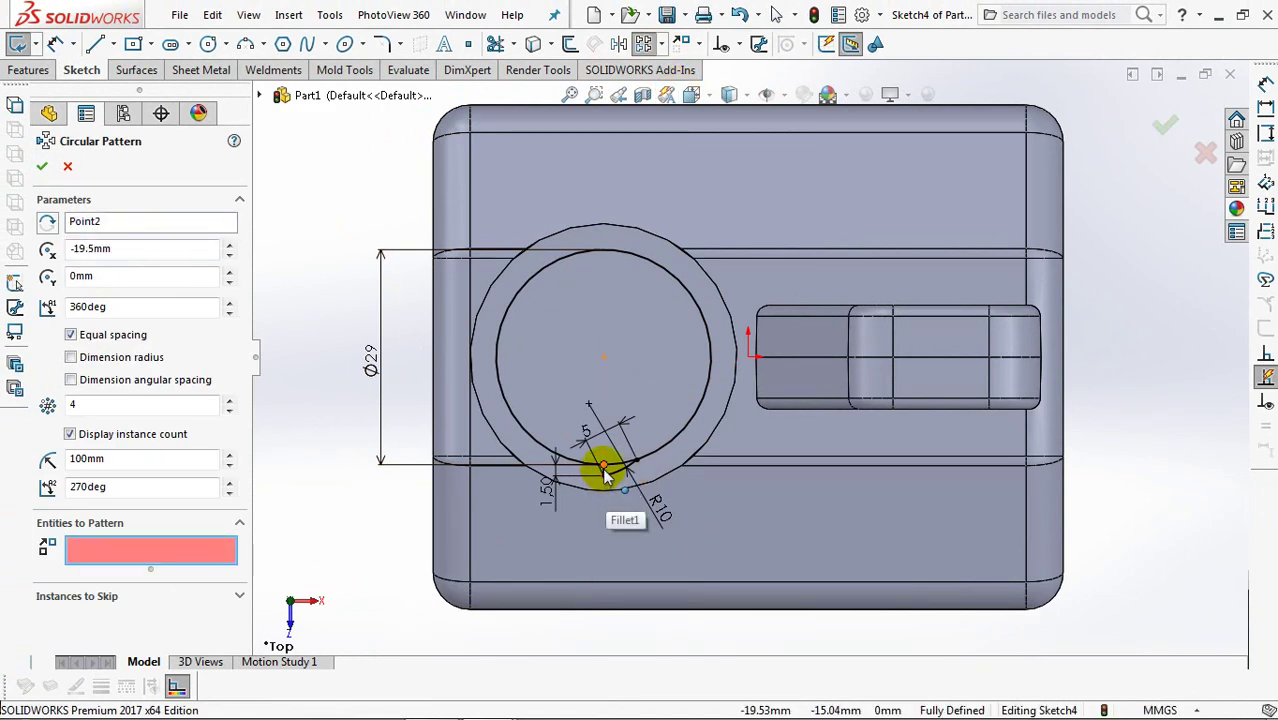
scroll(612, 481, "down", 2)
scroll(600, 476, "down", 2)
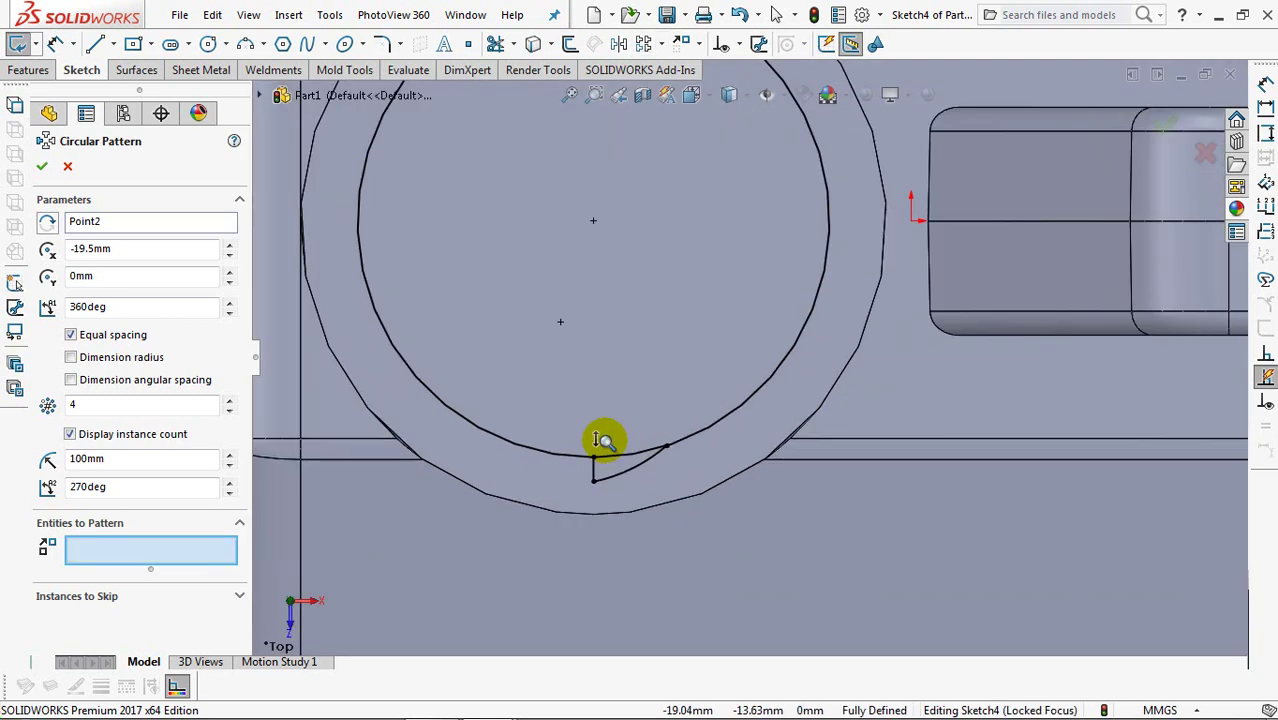
left_click(595, 470)
left_click(606, 466)
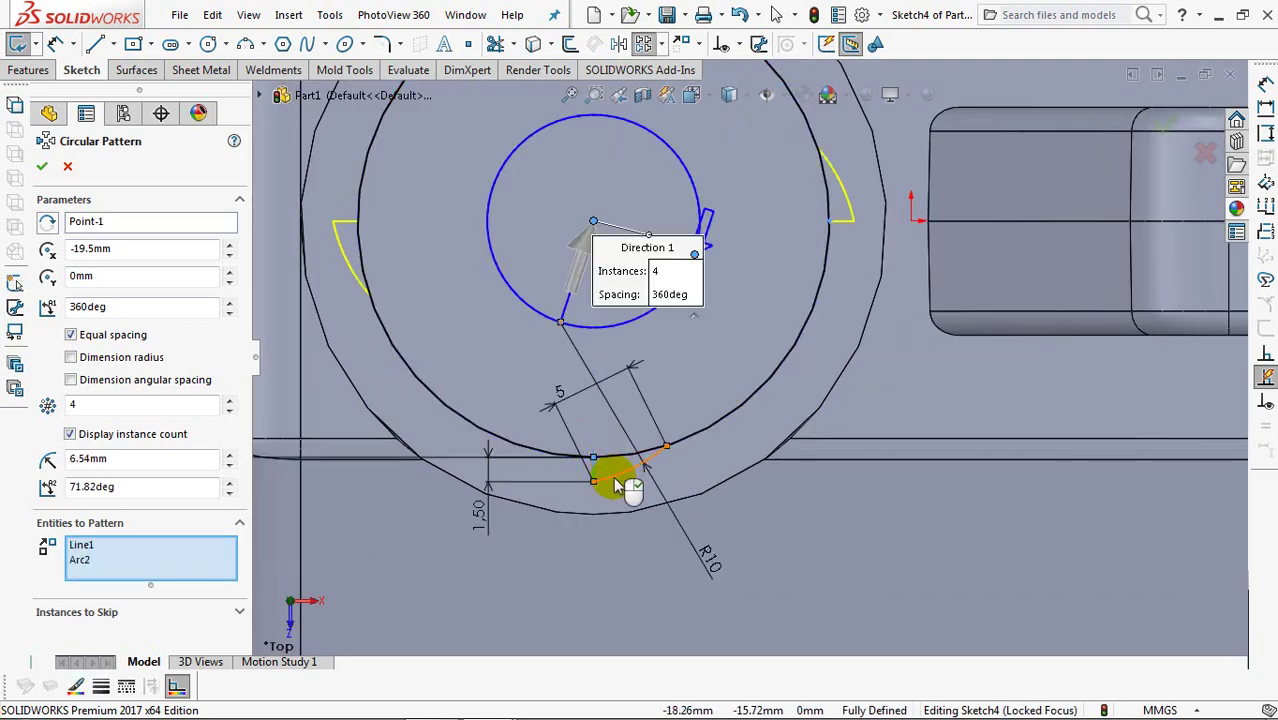
scroll(614, 528, "up", 2)
scroll(614, 528, "up", 1)
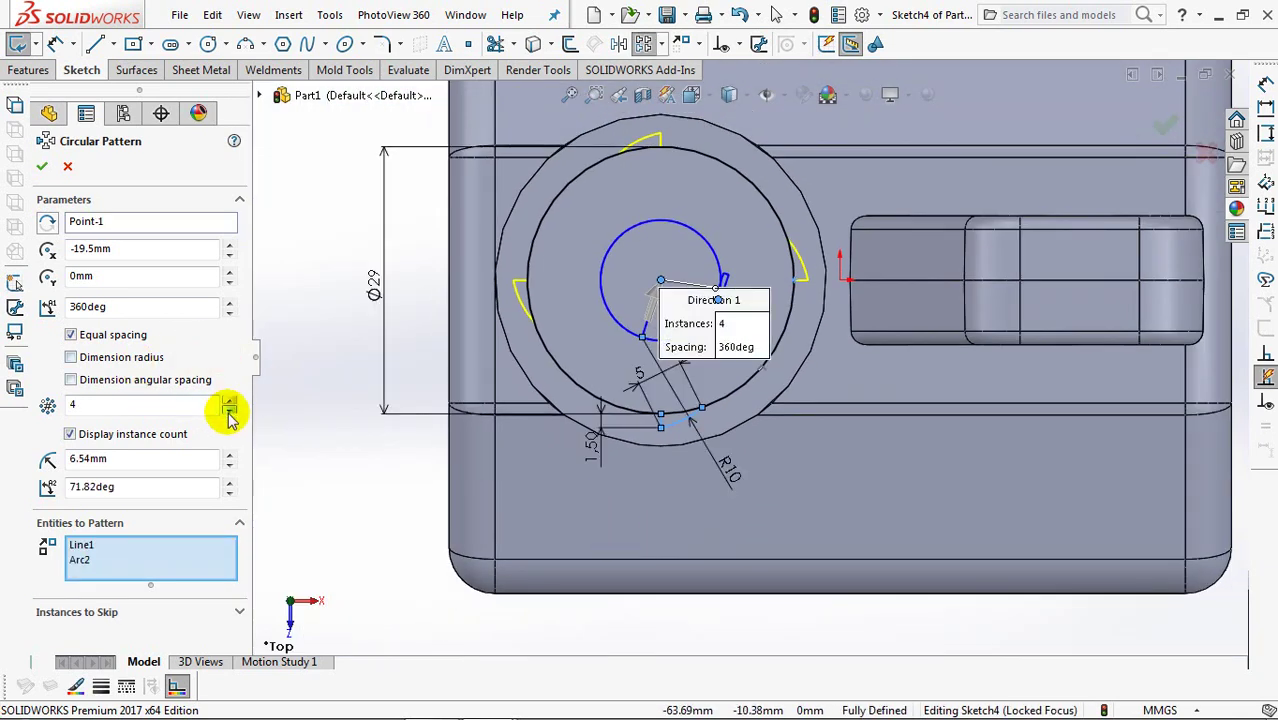
left_click(41, 167)
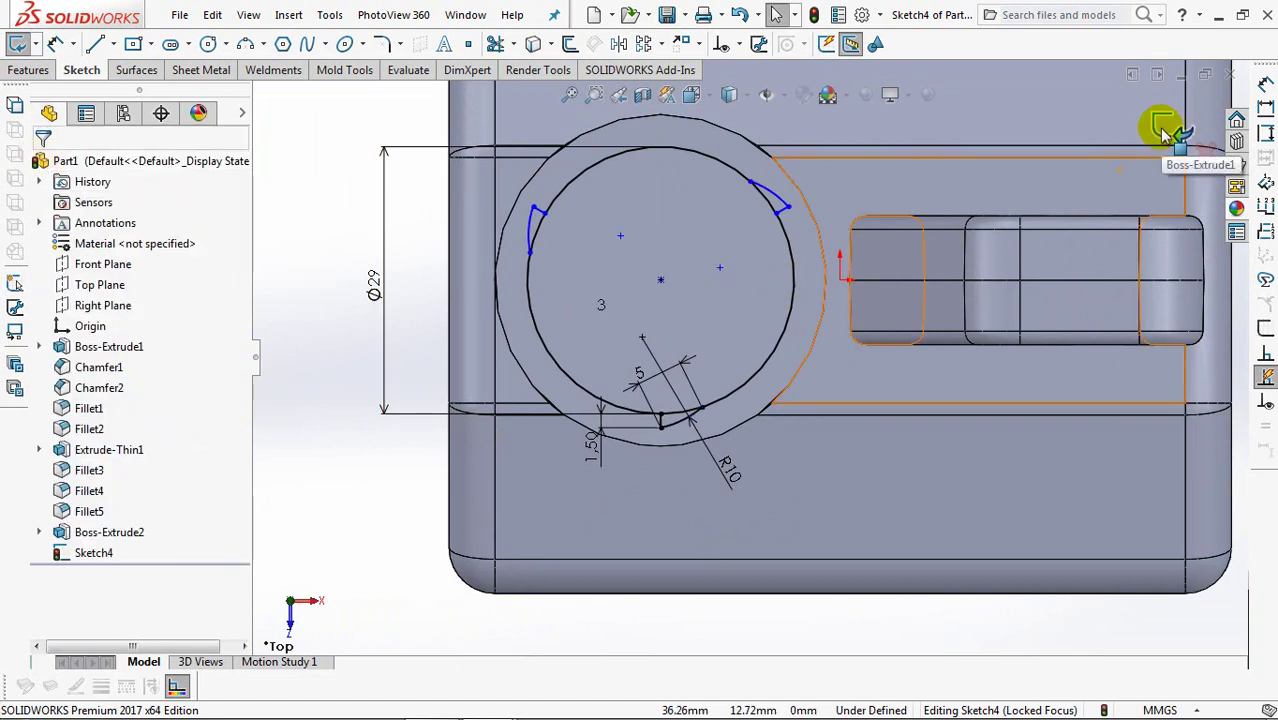
Select the main circle region and the three edge sliver regions of Sketch4 for extrusion.
left_click(1165, 130)
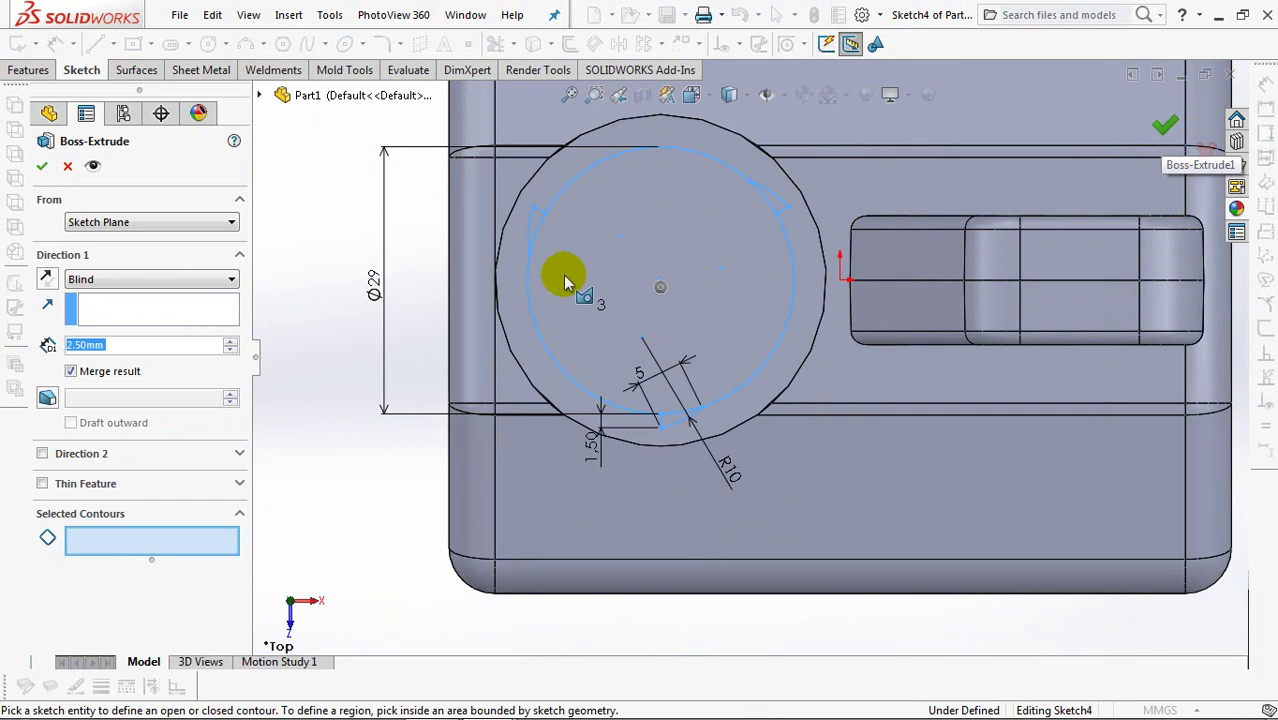
mouse_move(361, 365)
middle_mouse_down()
mouse_move(369, 357)
mouse_move(331, 422)
middle_mouse_up()
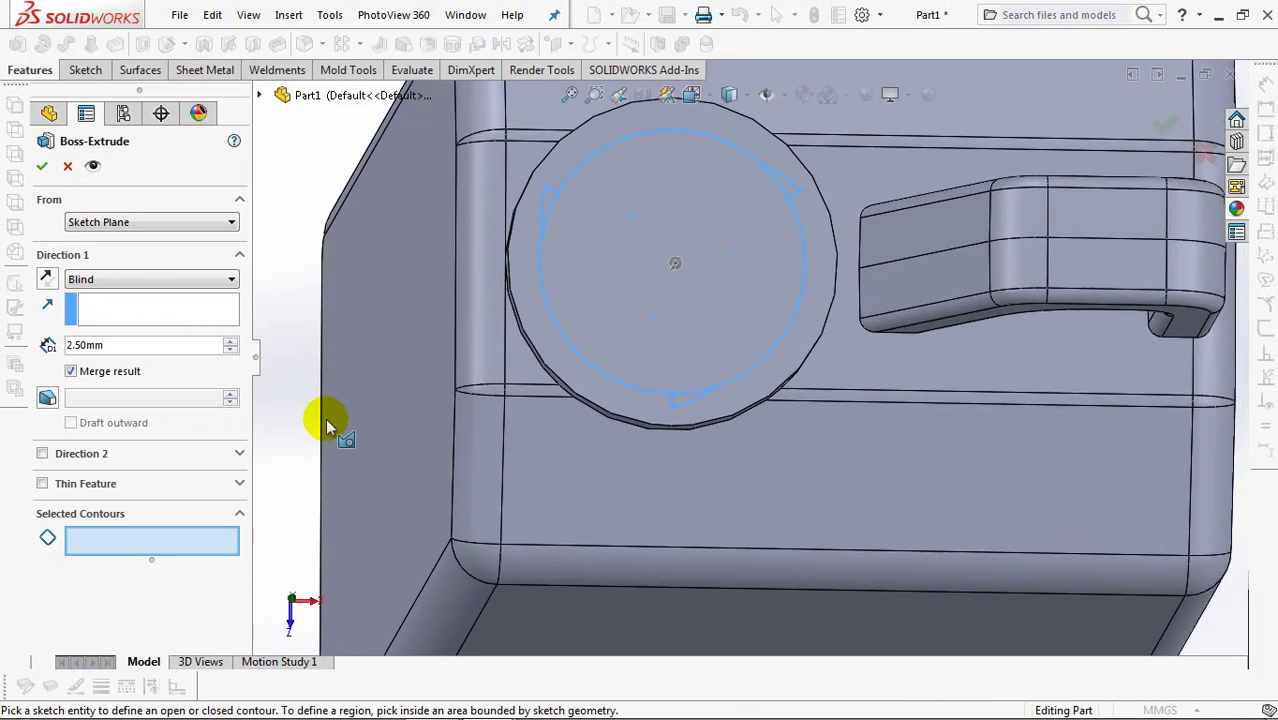
left_click(601, 306)
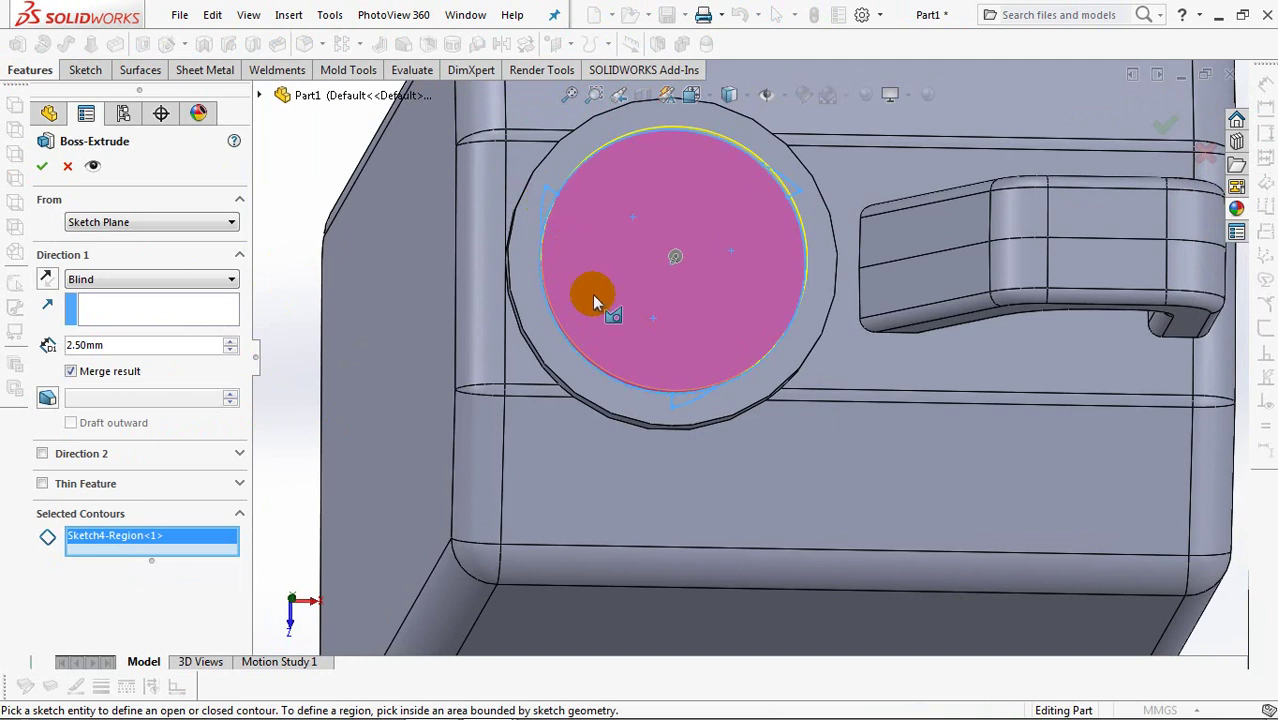
scroll(592, 294, "down", 2)
mouse_move(593, 262)
middle_mouse_down()
mouse_move(645, 288)
mouse_move(640, 708)
middle_mouse_up()
left_click(674, 454)
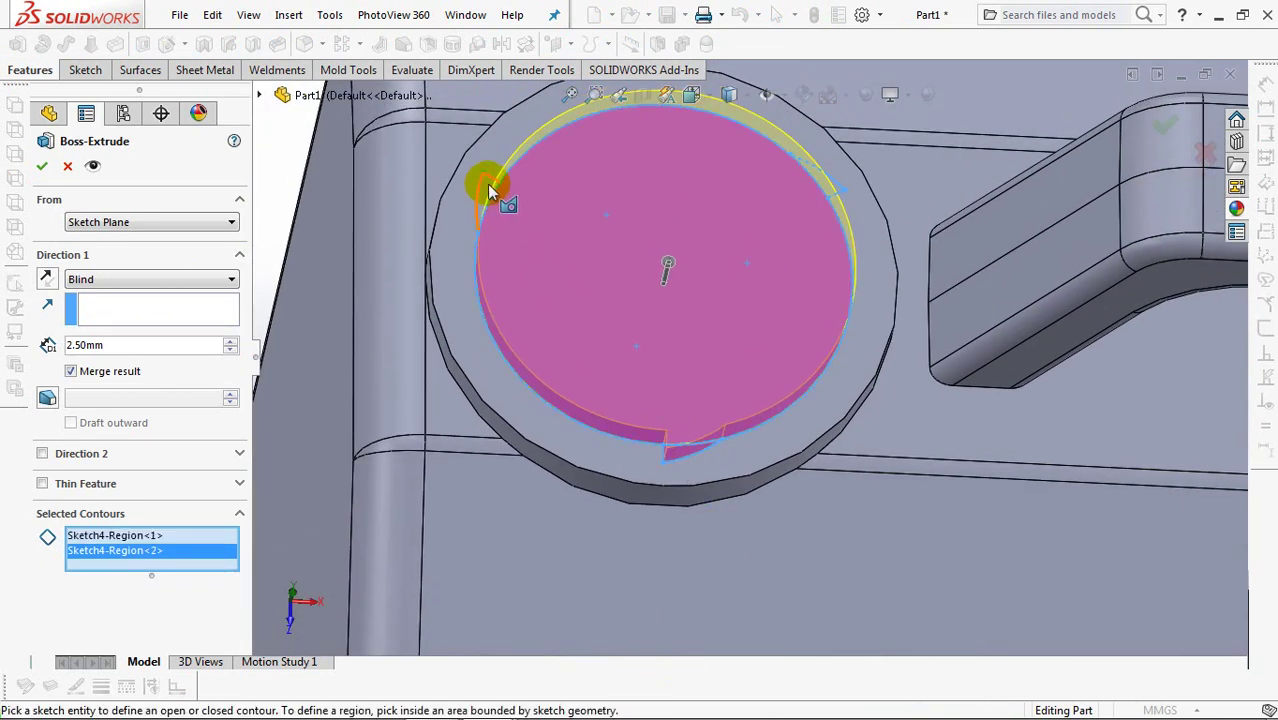
left_click(487, 190)
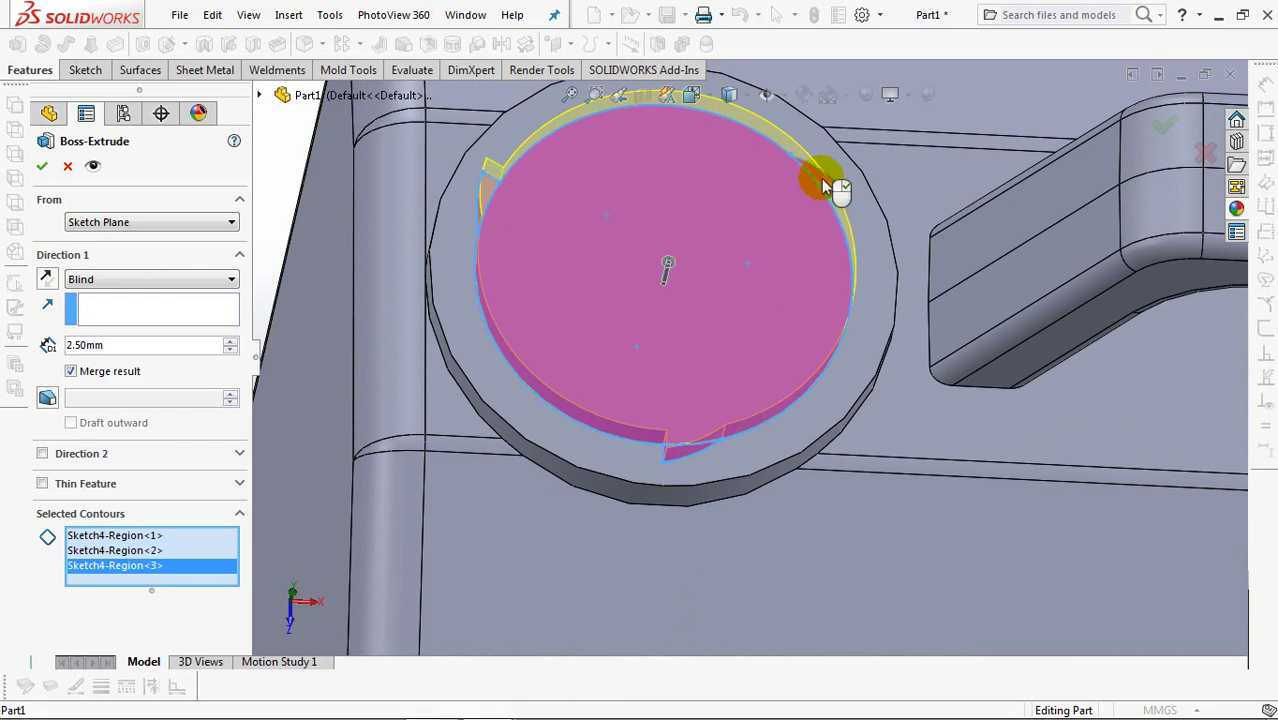
left_click(821, 180)
Extrude the selected regions 5.50 mm blind to form the neck boss.
middle_click_drag(659, 340, 655, 290)
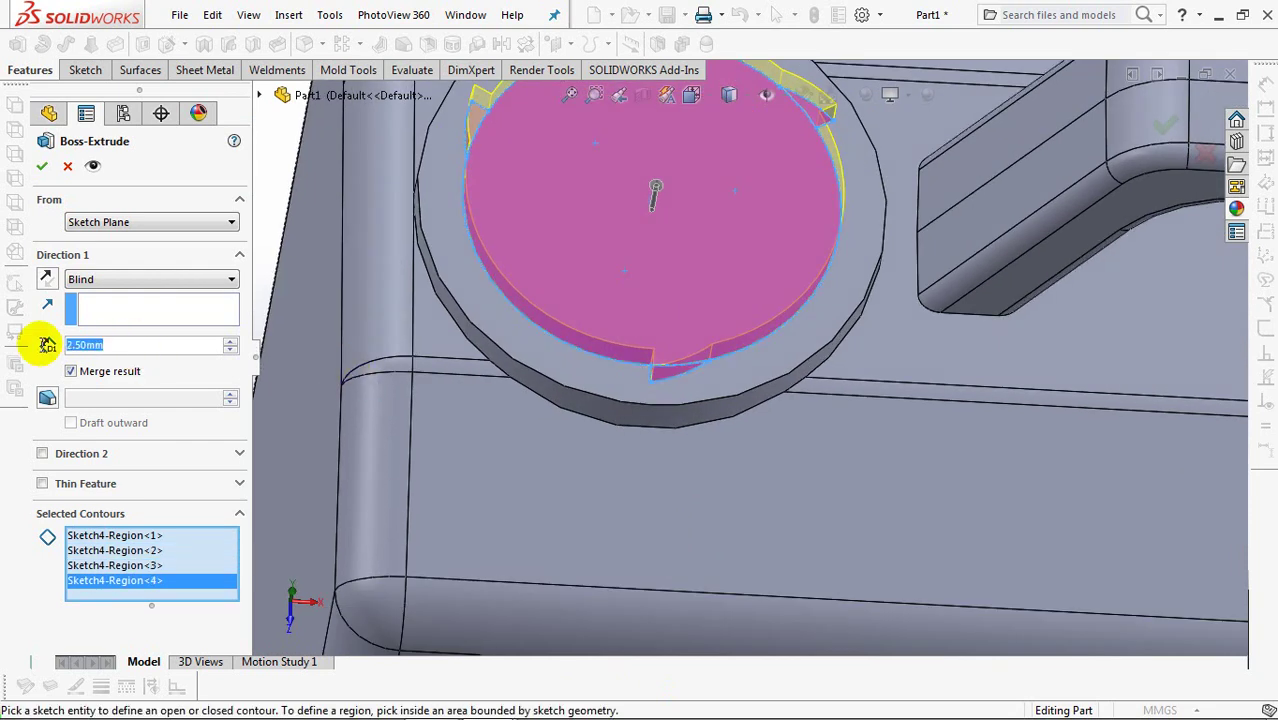
type("5.5")
key("Return")
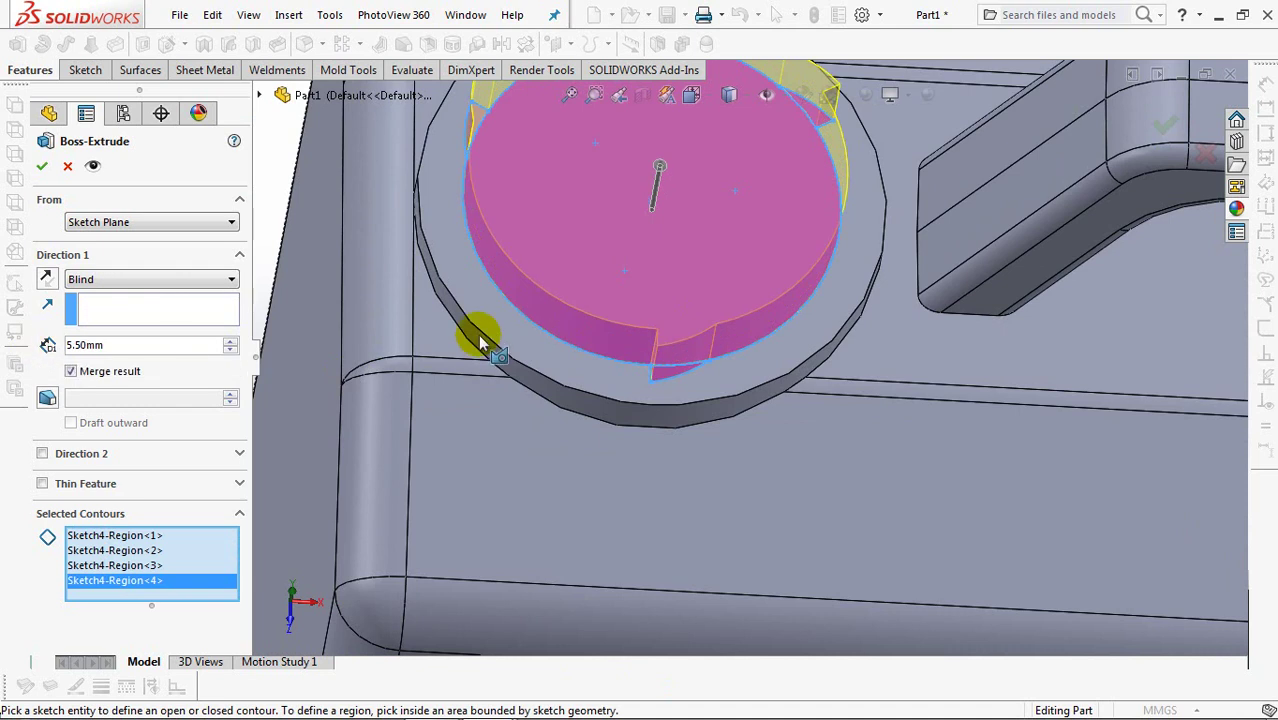
scroll(667, 410, "down", 2)
scroll(667, 357, "down", 2)
scroll(667, 357, "up", 3)
mouse_move(699, 457)
middle_mouse_down()
mouse_move(699, 349)
mouse_move(678, 428)
middle_mouse_up()
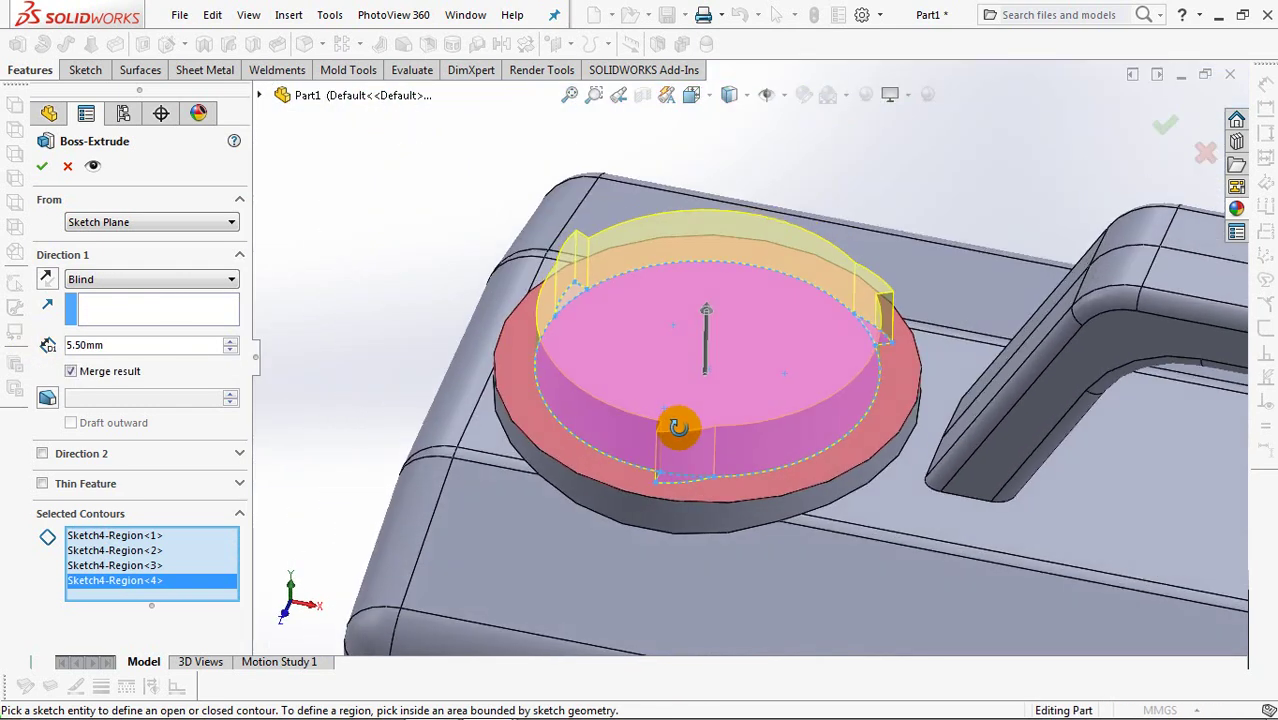
left_click(42, 166)
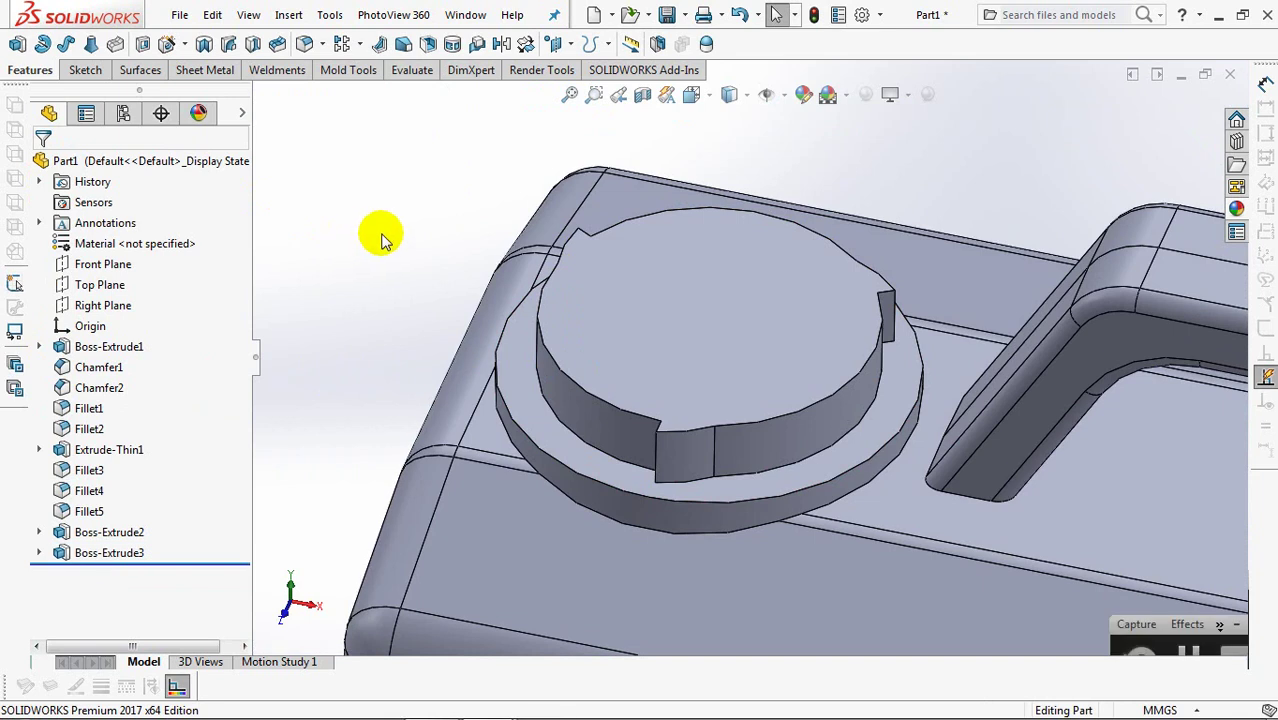
Draw a circle on the new boss's top face and dimension it Ø23 mm.
middle_click_drag(380, 238, 377, 277, "shift")
left_click(17, 45)
left_click(706, 307)
left_click(208, 44)
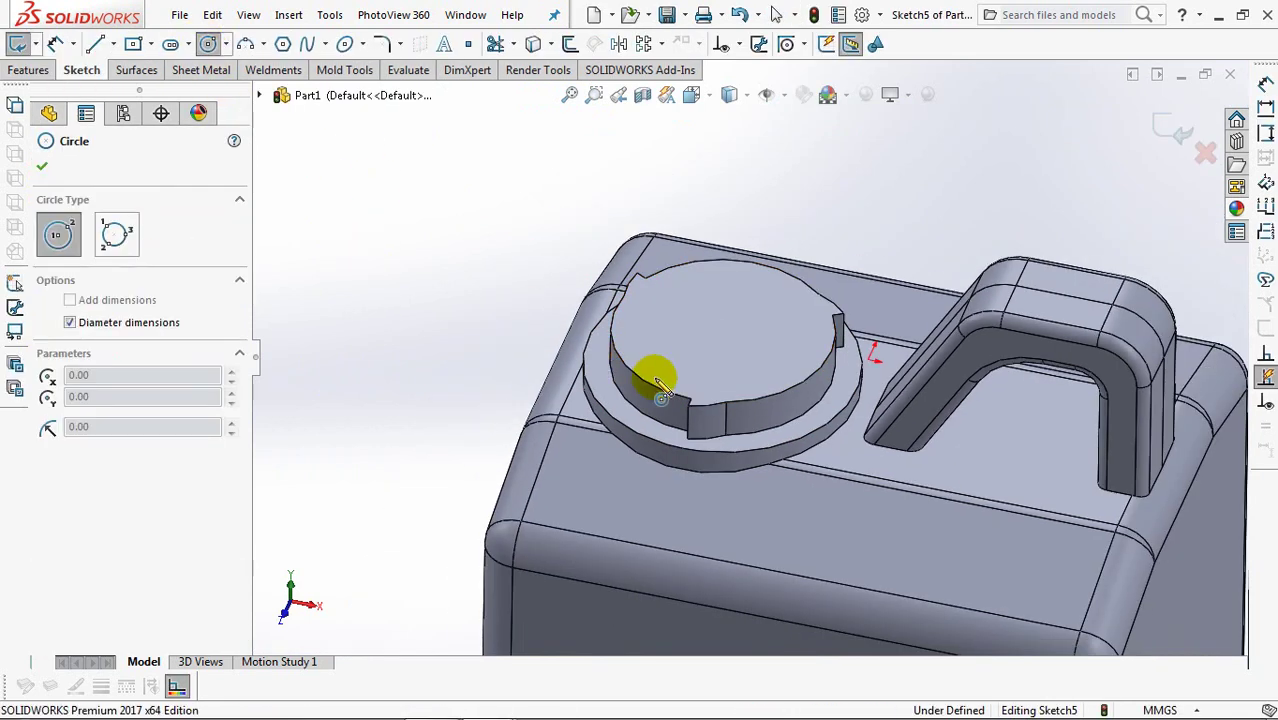
left_click(722, 331)
left_click(652, 356)
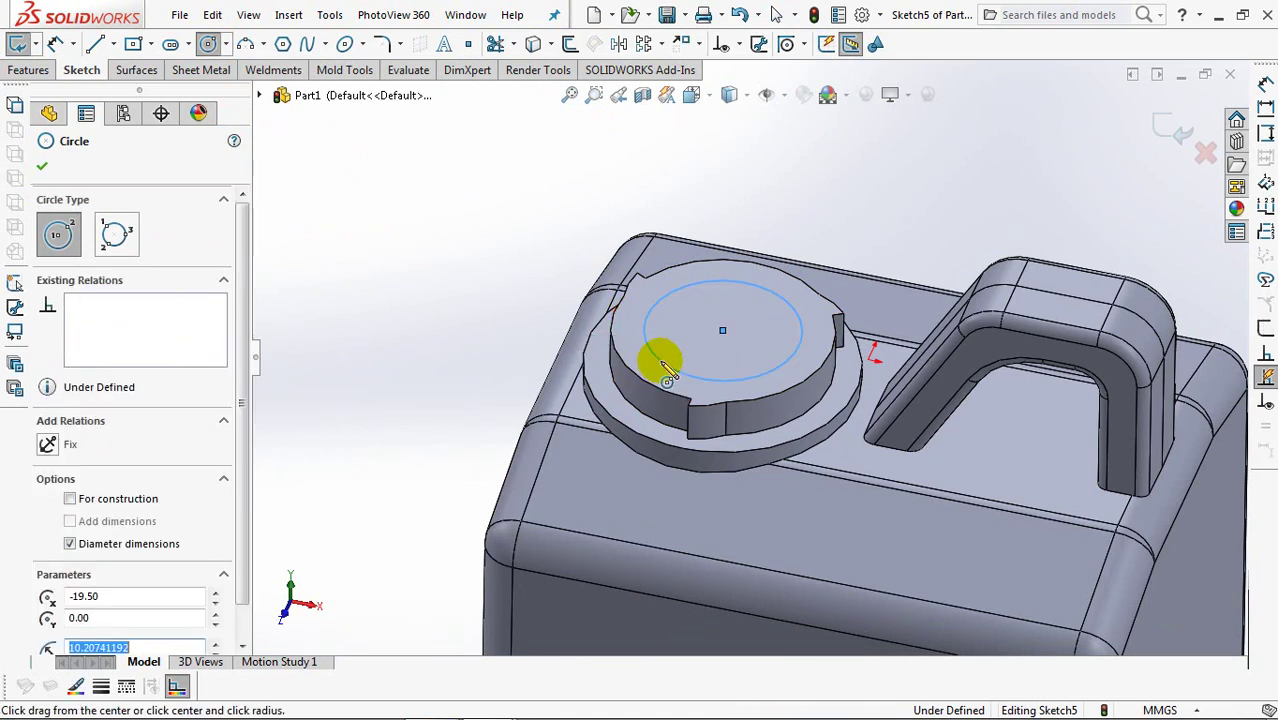
left_click(55, 44)
left_click(747, 285)
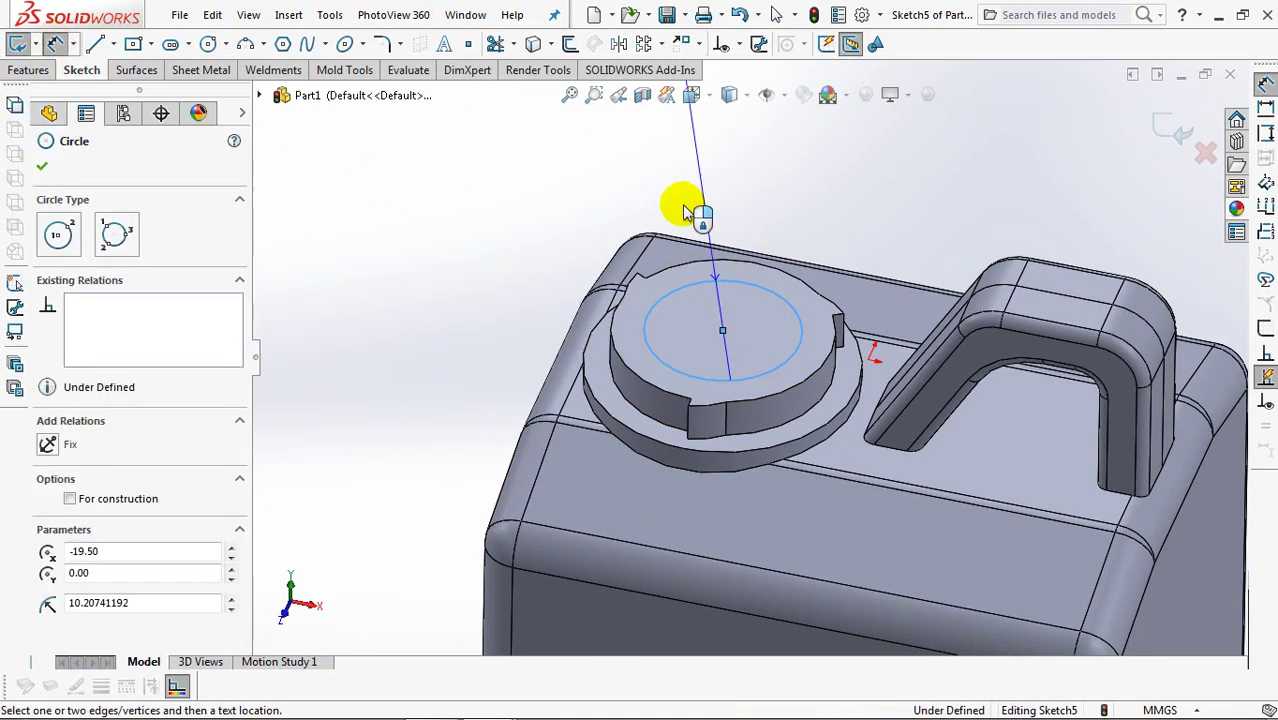
left_click(757, 224)
type("23")
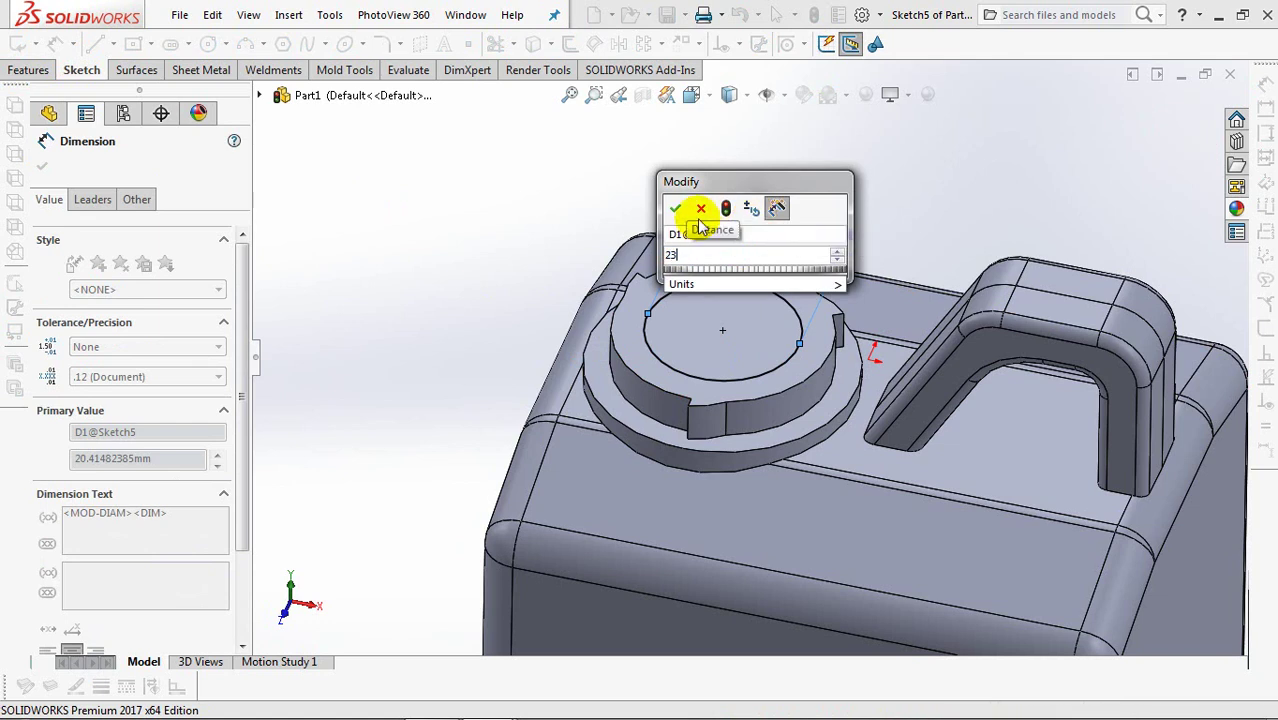
left_click(674, 208)
left_click(1152, 132)
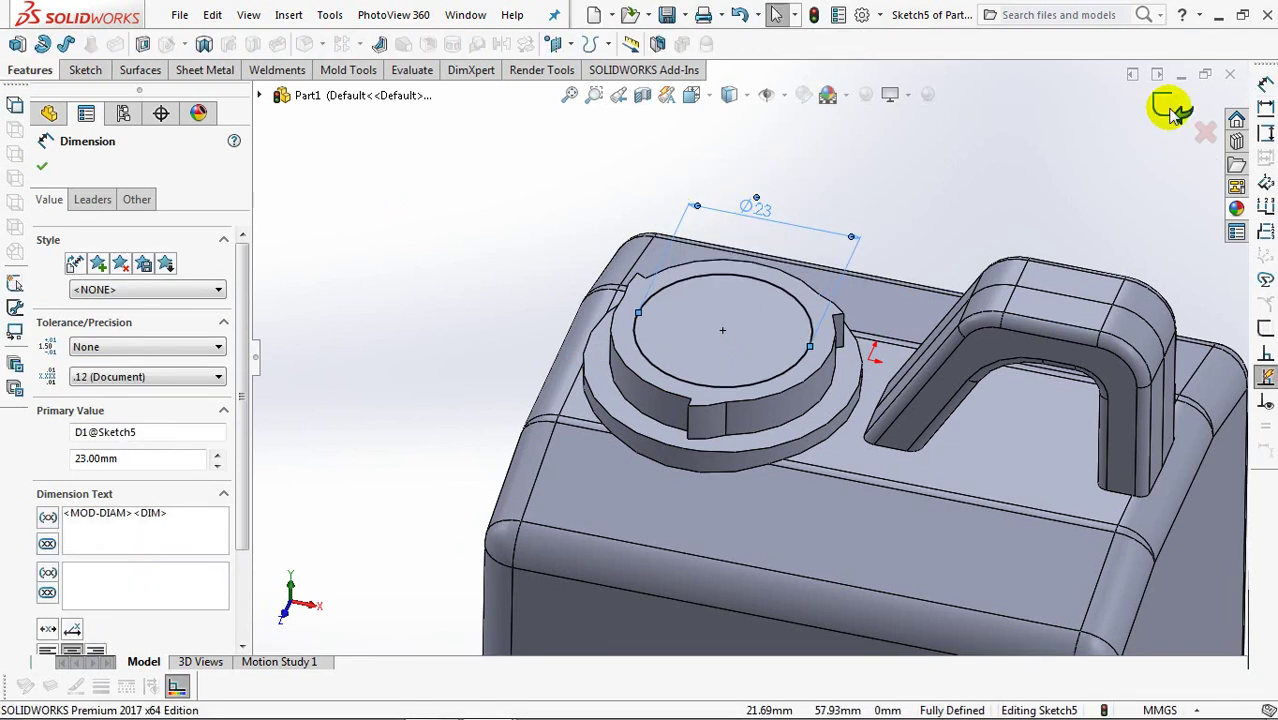
Extrude the Ø23 circle 12 mm upward into a neck cylinder, then begin a reference plane.
type("e")
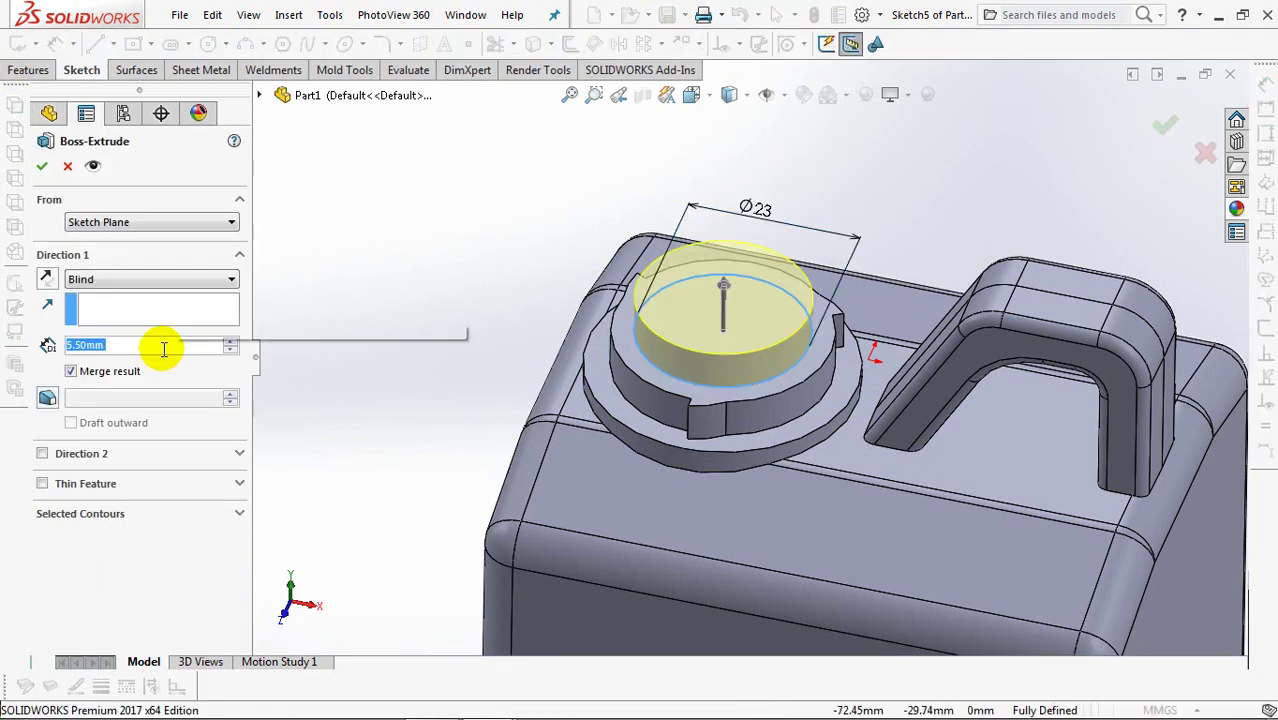
type("12")
key("Return")
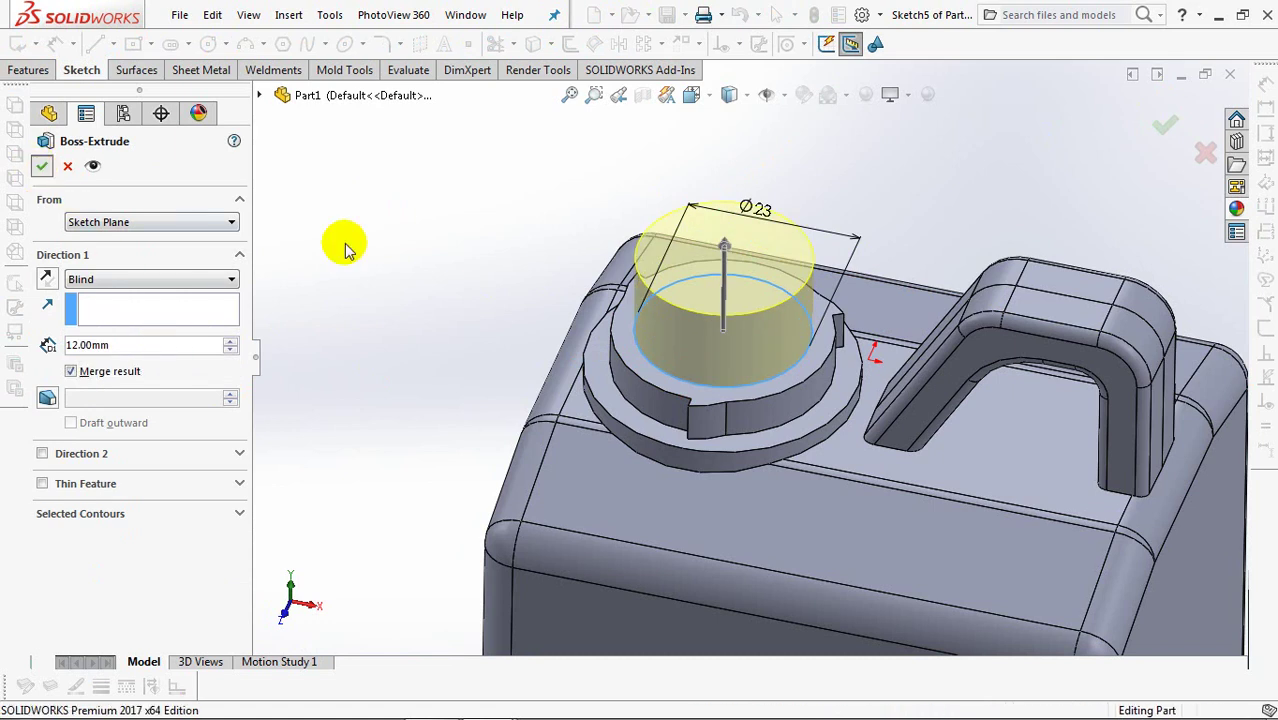
key("Return")
left_click(570, 43)
left_click(584, 68)
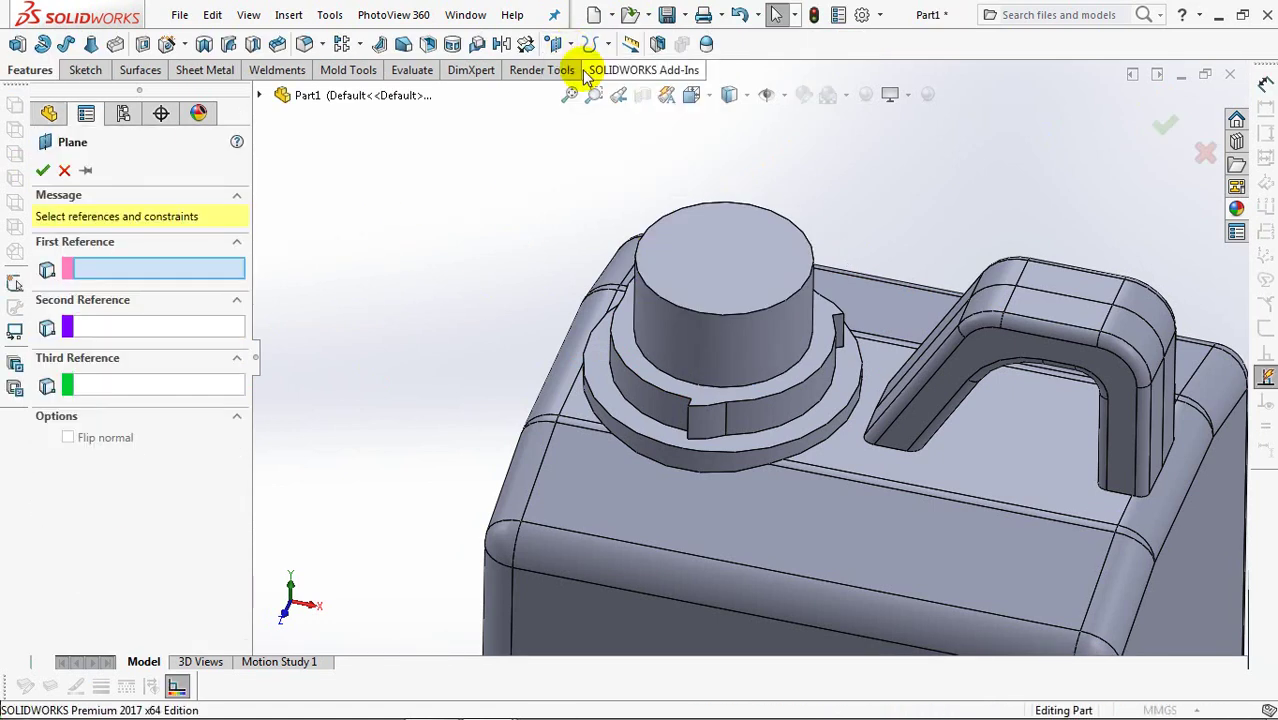
Create Plane1 offset 3 mm below the cylinder's top face and select it.
left_click(709, 238)
type("3")
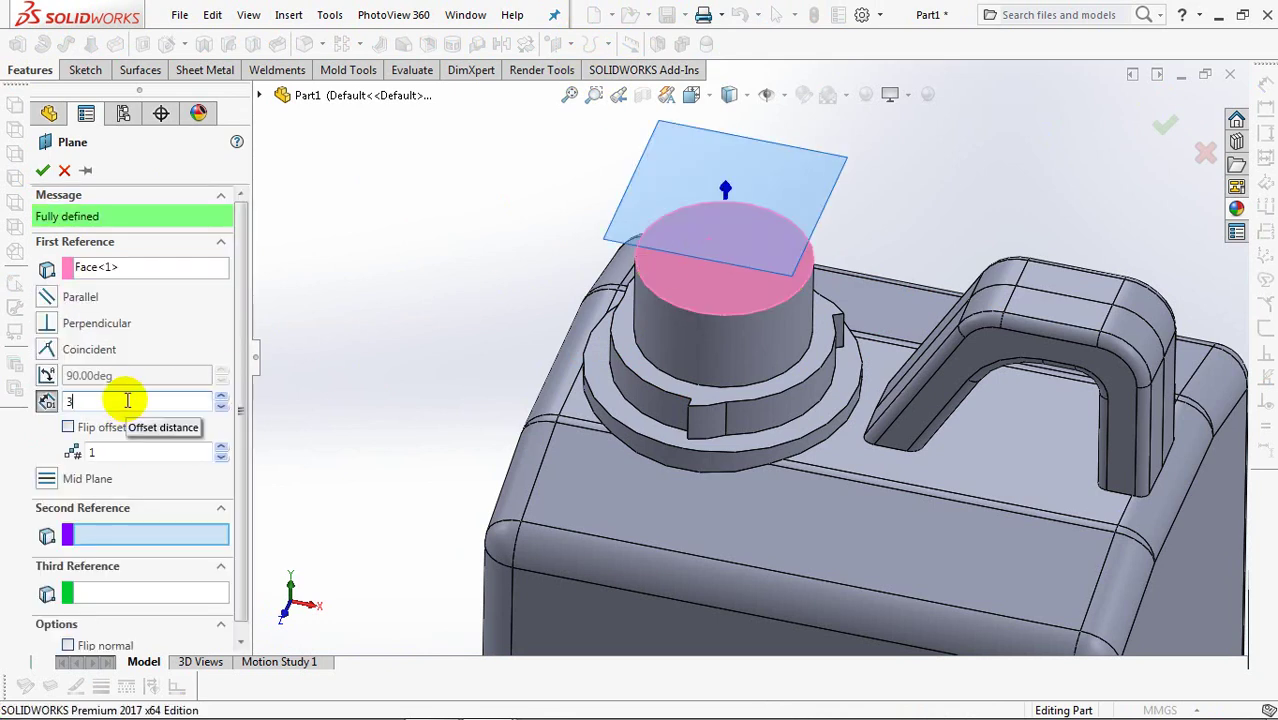
left_click(68, 427)
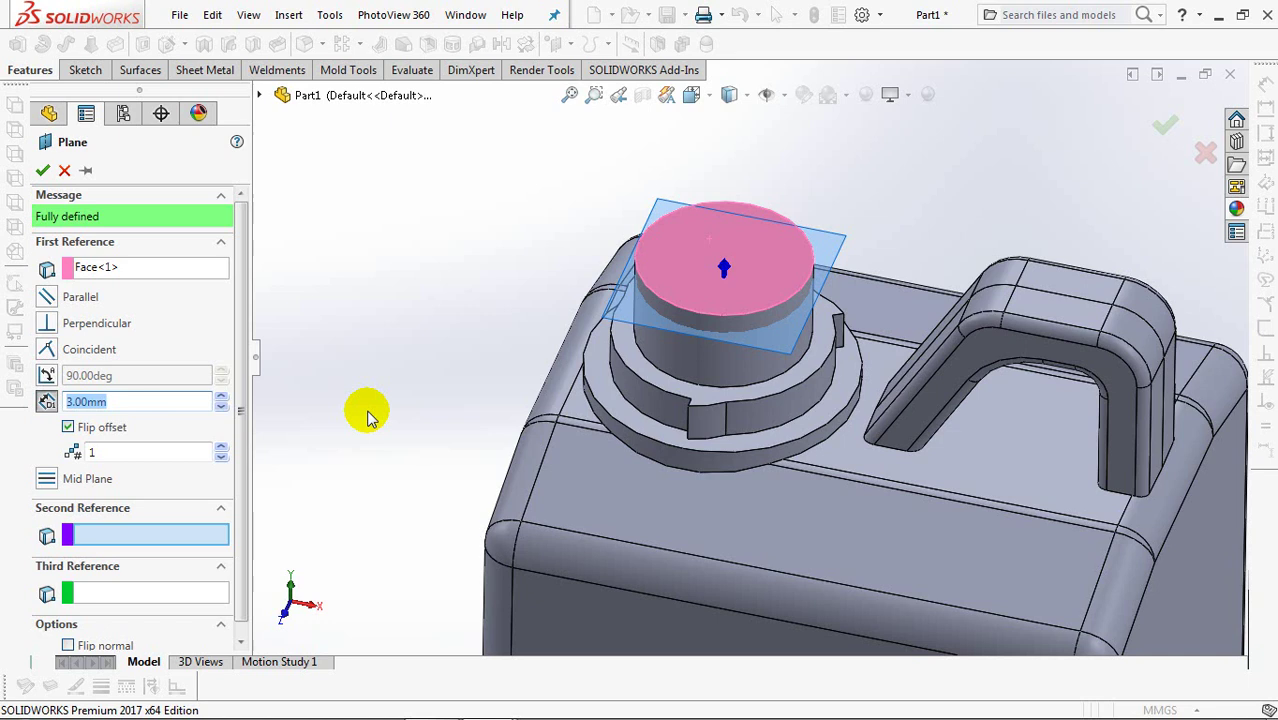
left_click(40, 171)
left_click(72, 600)
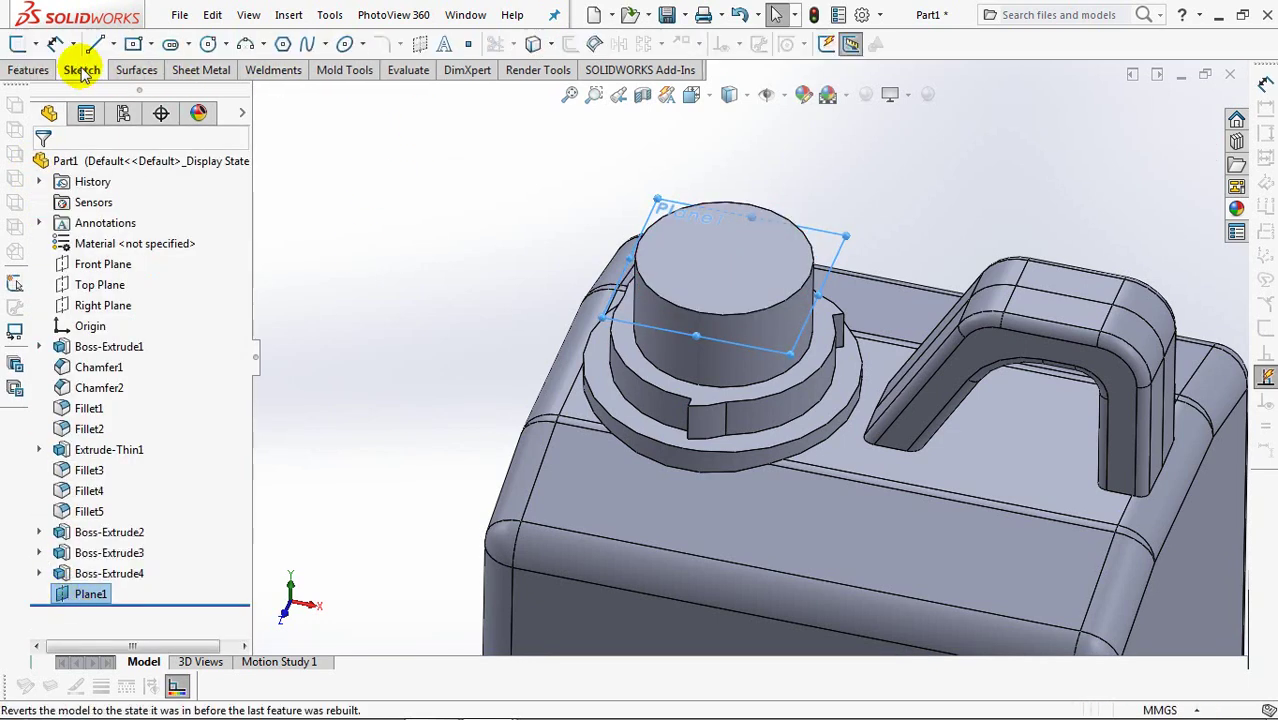
Start a helix on Plane1 from a Ø21 mm circle centred on the spout.
left_click(608, 45)
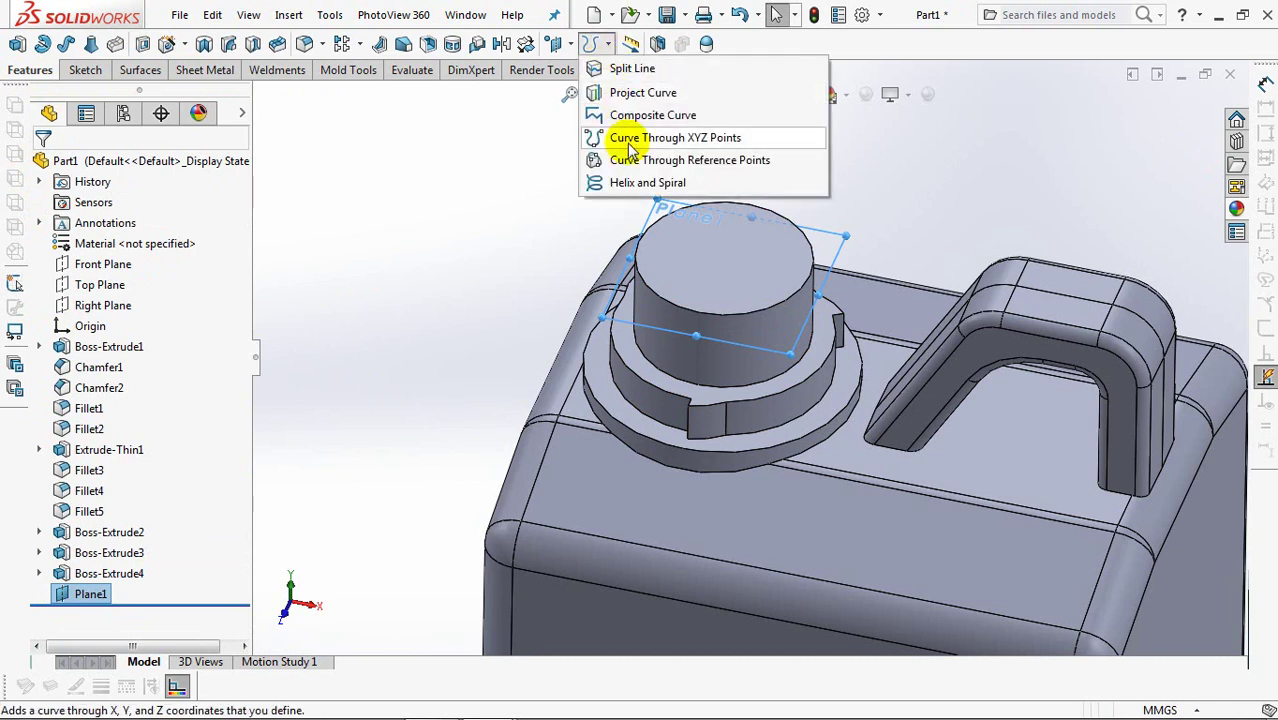
left_click(630, 180)
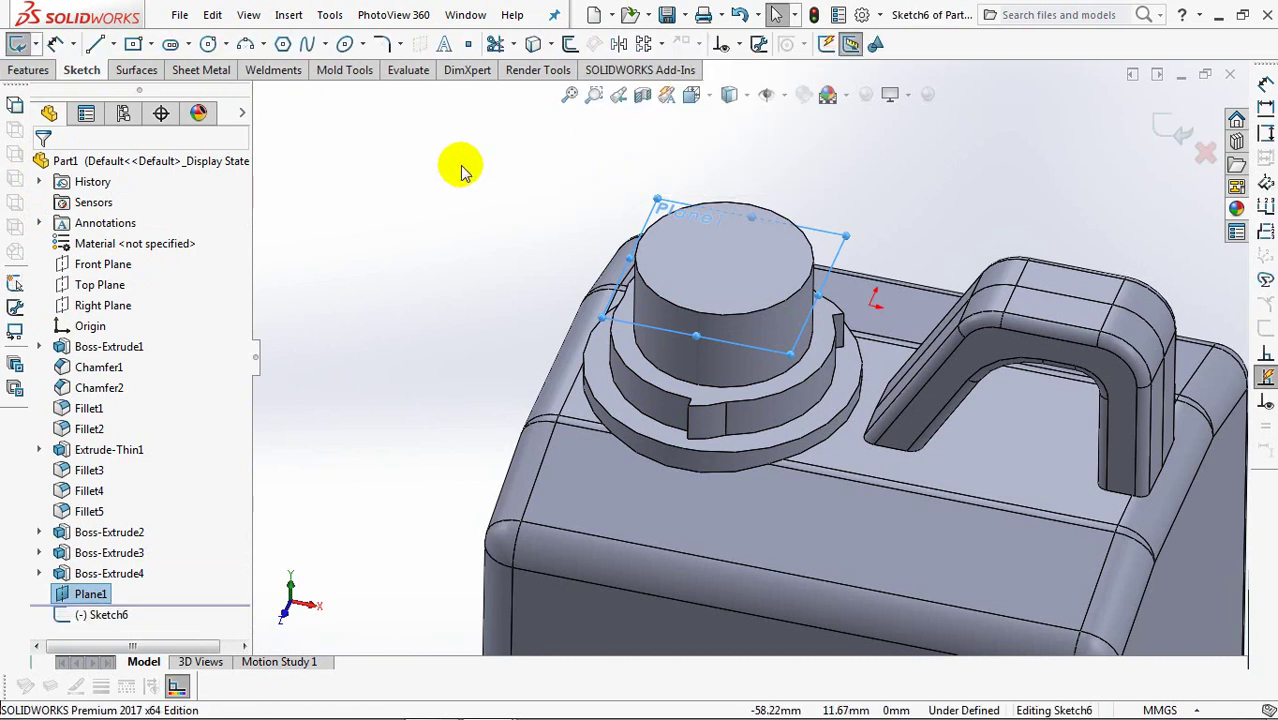
left_click(208, 45)
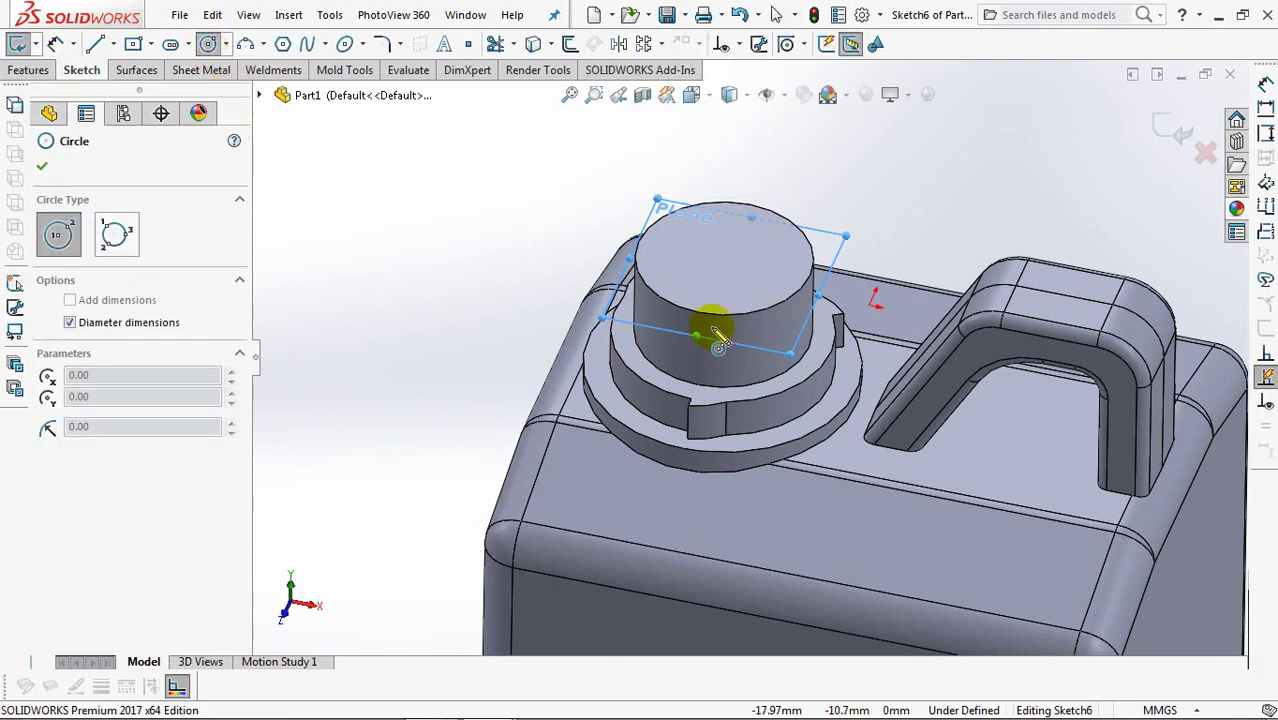
left_click(722, 276)
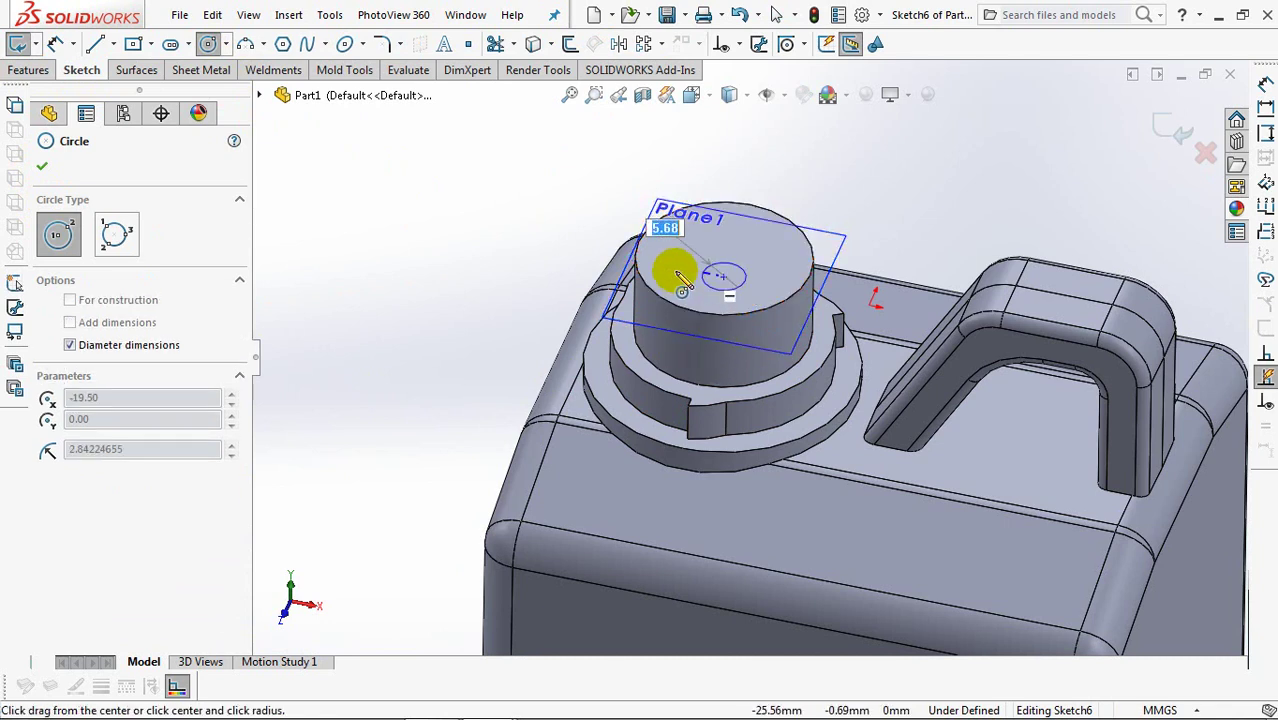
left_click(667, 281)
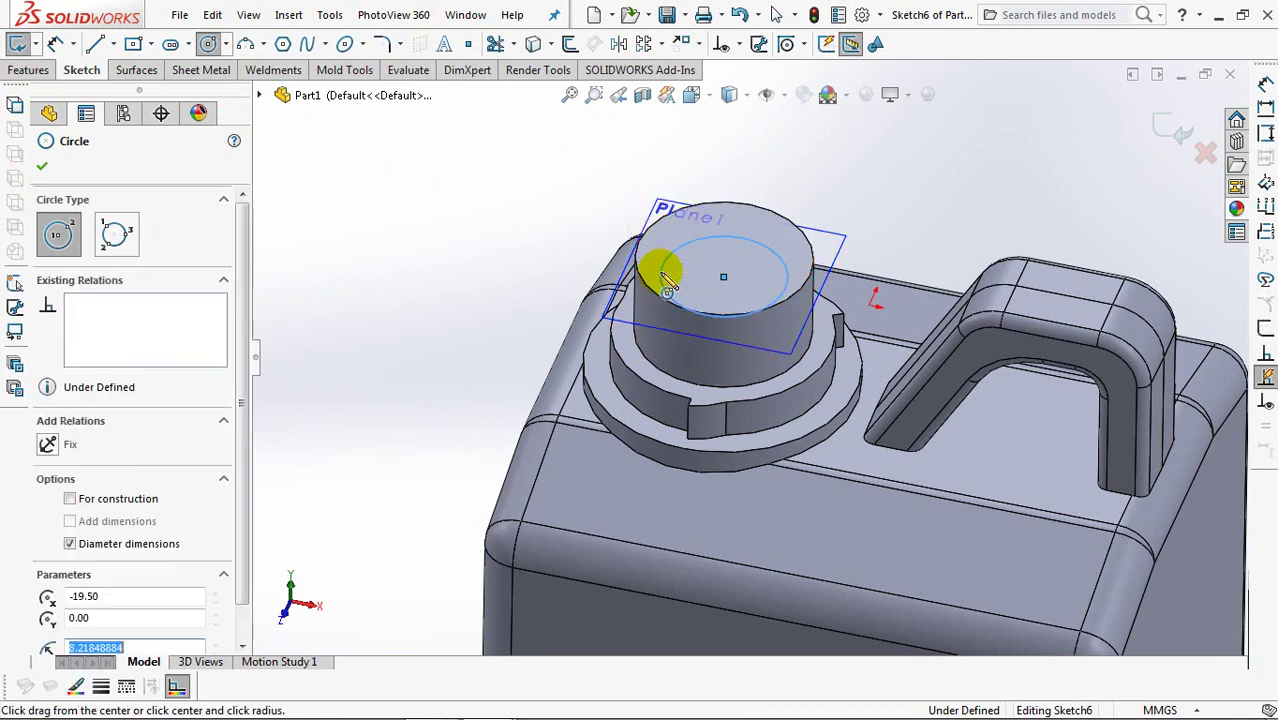
left_click(55, 44)
left_click(678, 246)
left_click(553, 212)
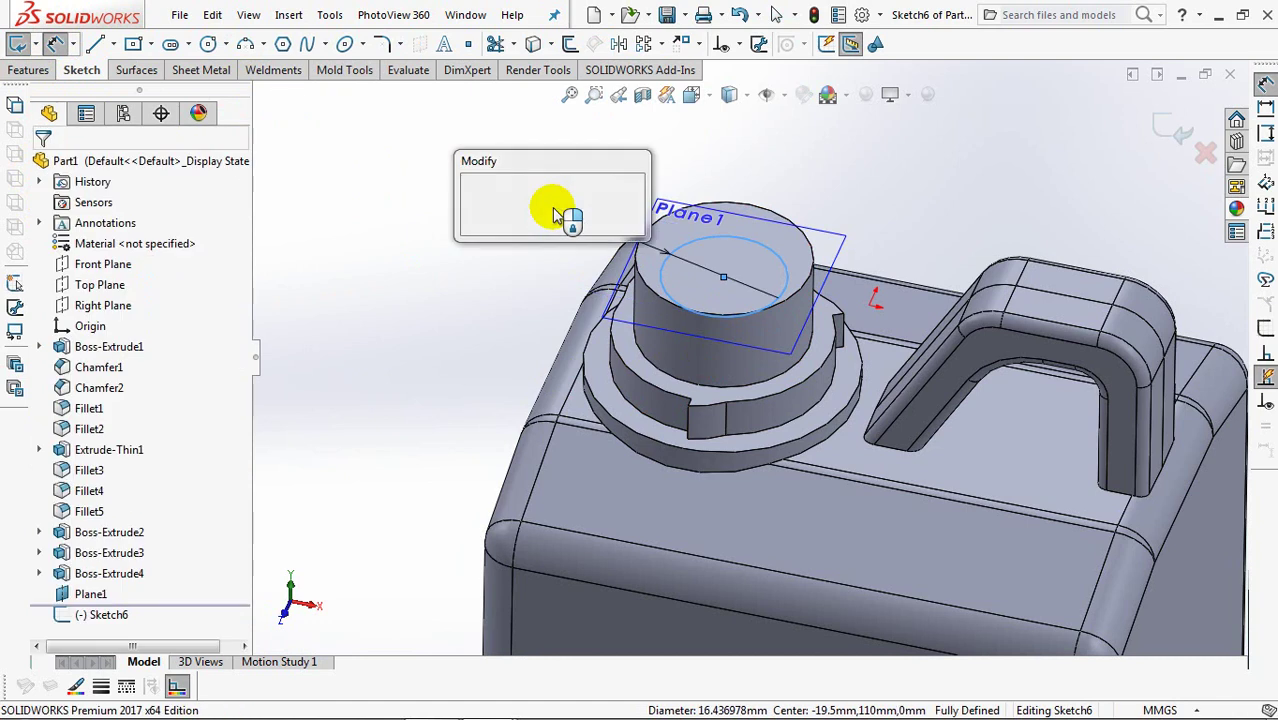
type("21")
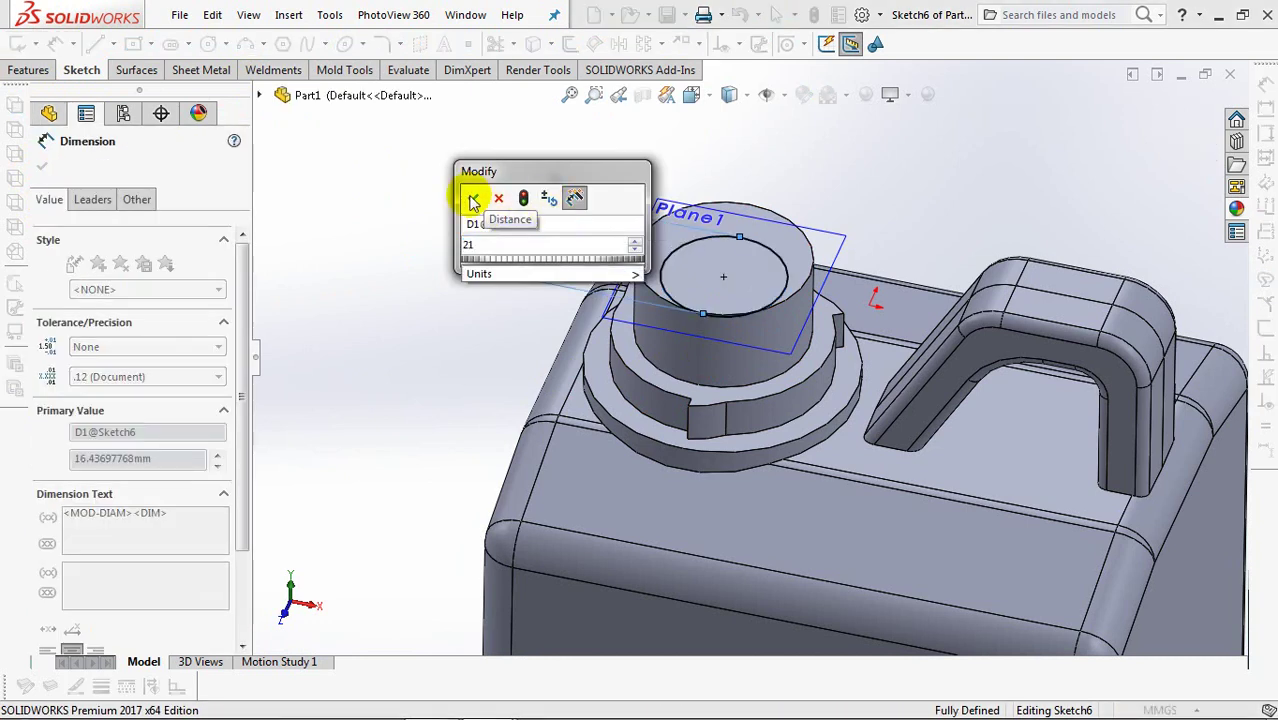
left_click(473, 198)
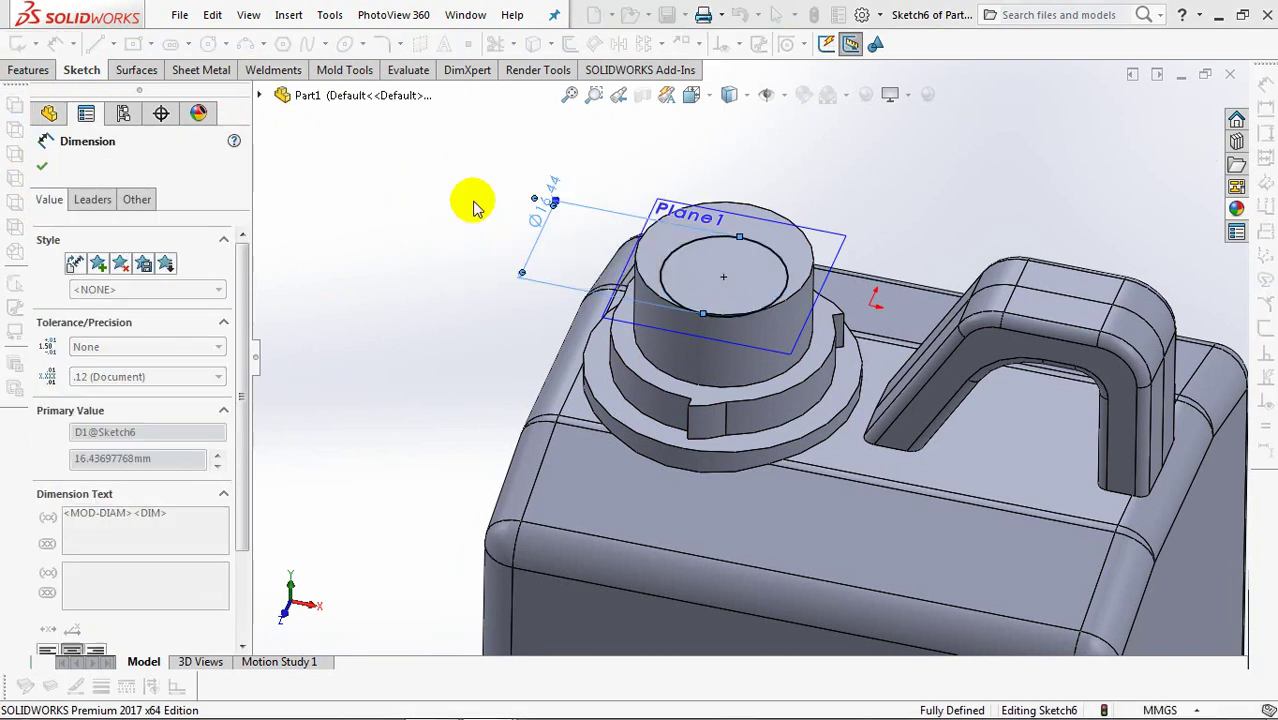
left_click(1166, 130)
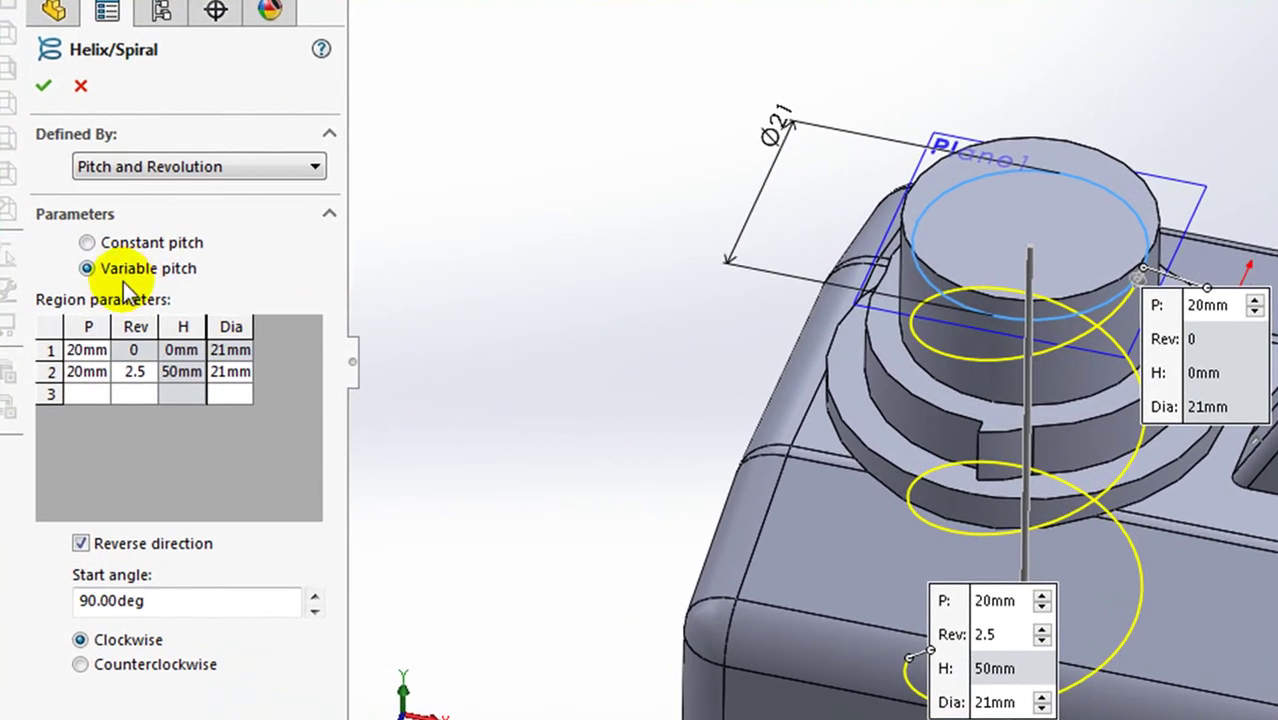
Fill the variable-pitch rows with 3 mm pitch, 23 mm middle diameters, ending at 2.25 revolutions.
left_click(82, 366)
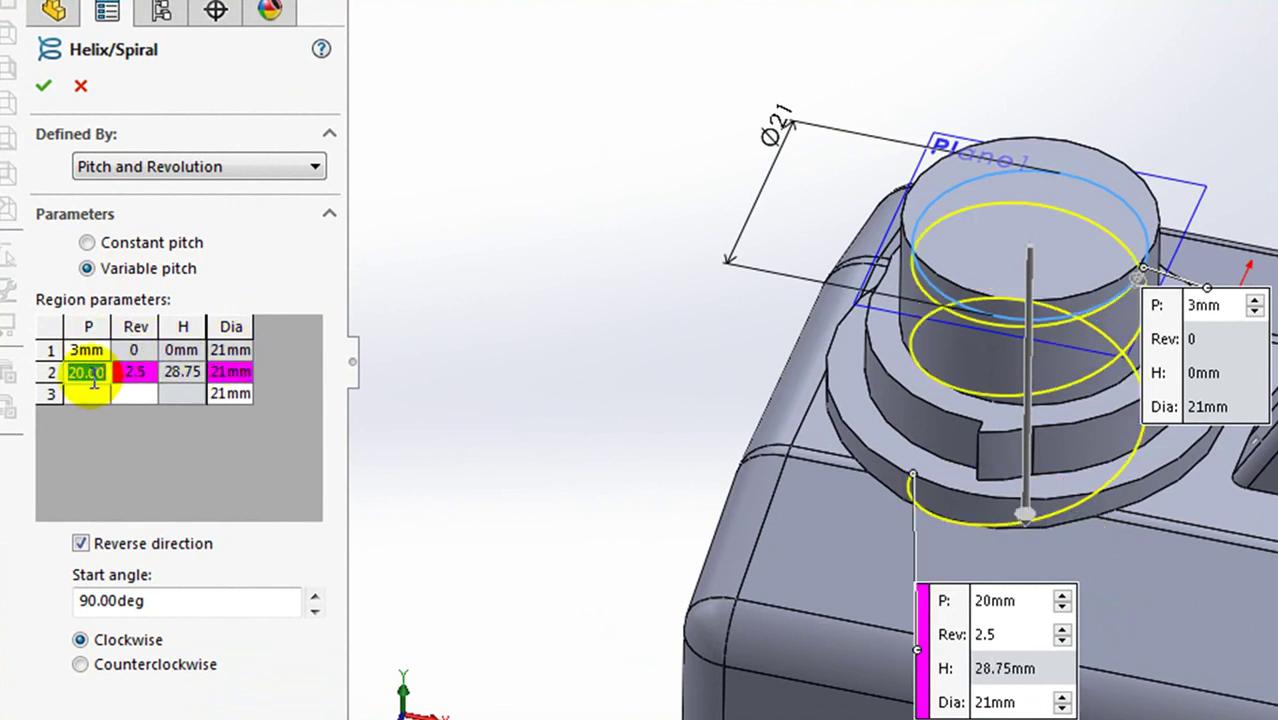
key("Tab")
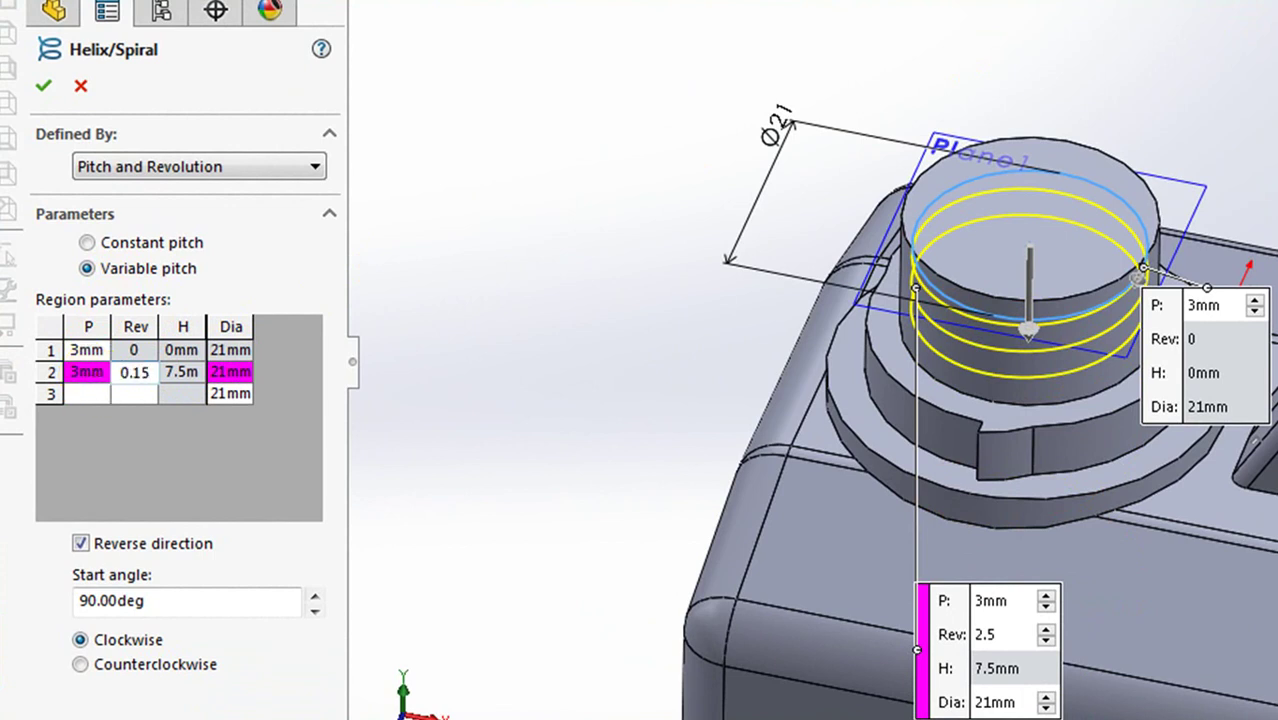
key("Tab")
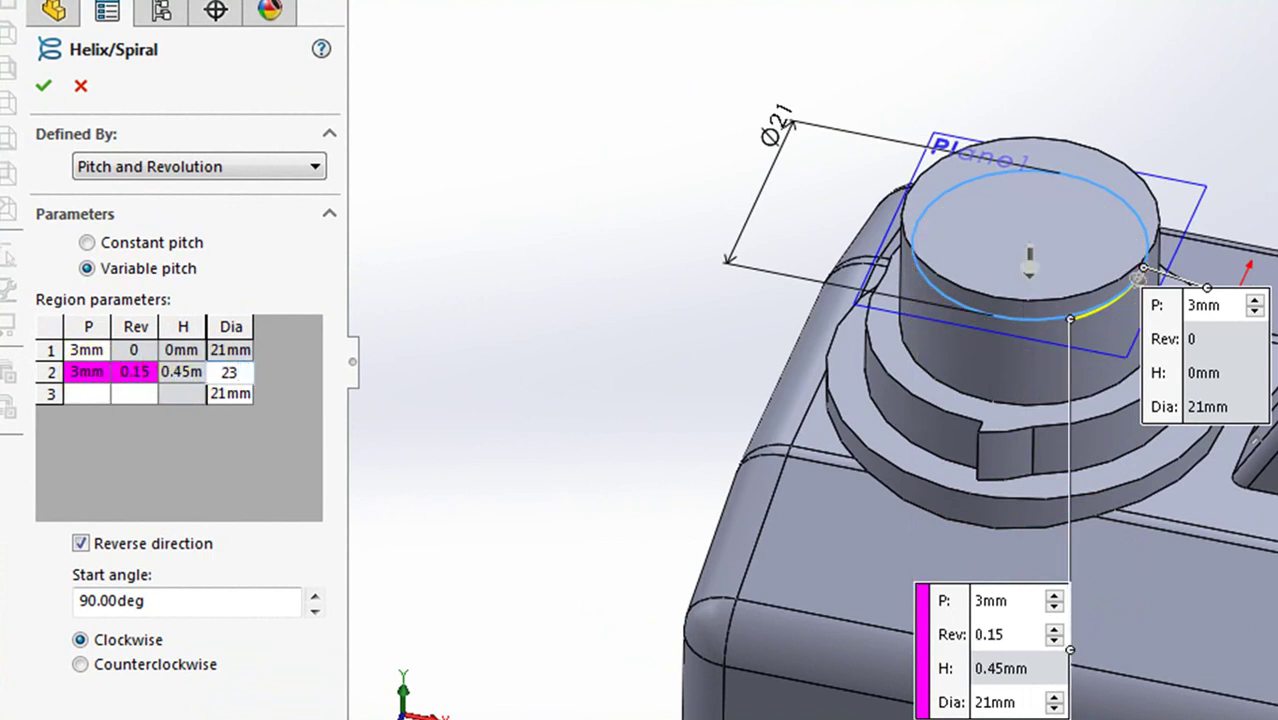
key("Tab")
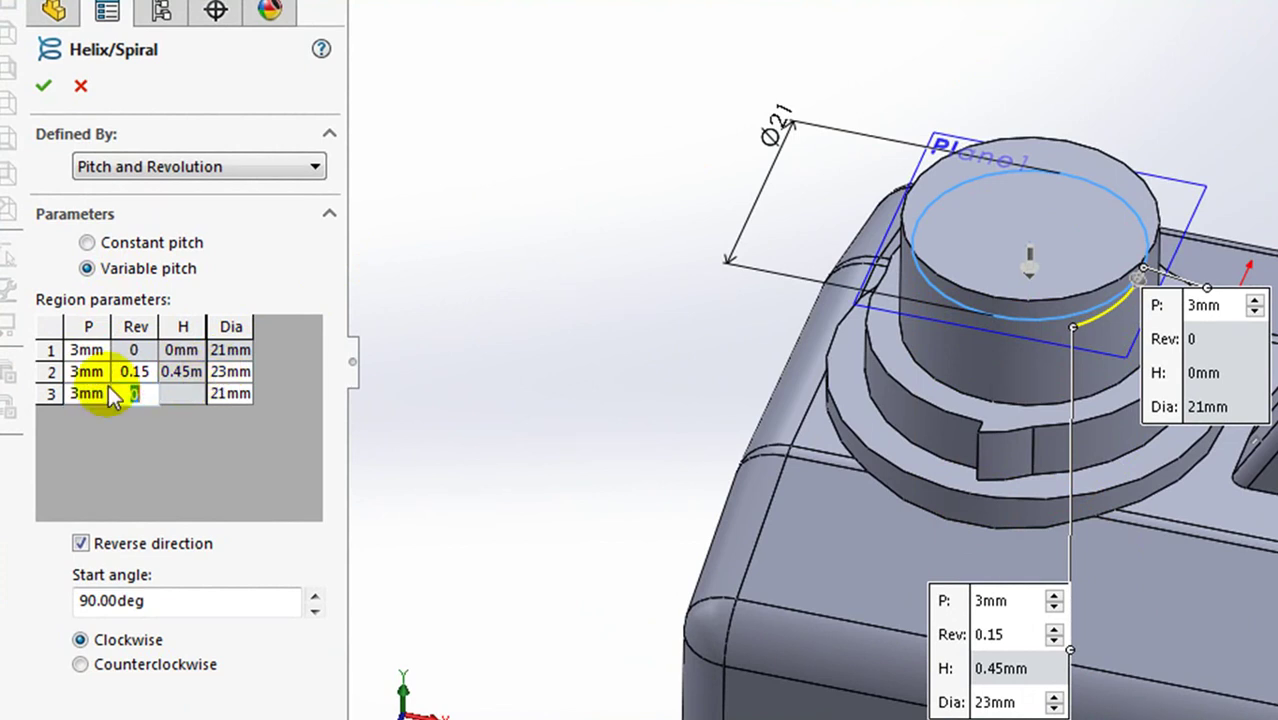
type("1")
key("Return")
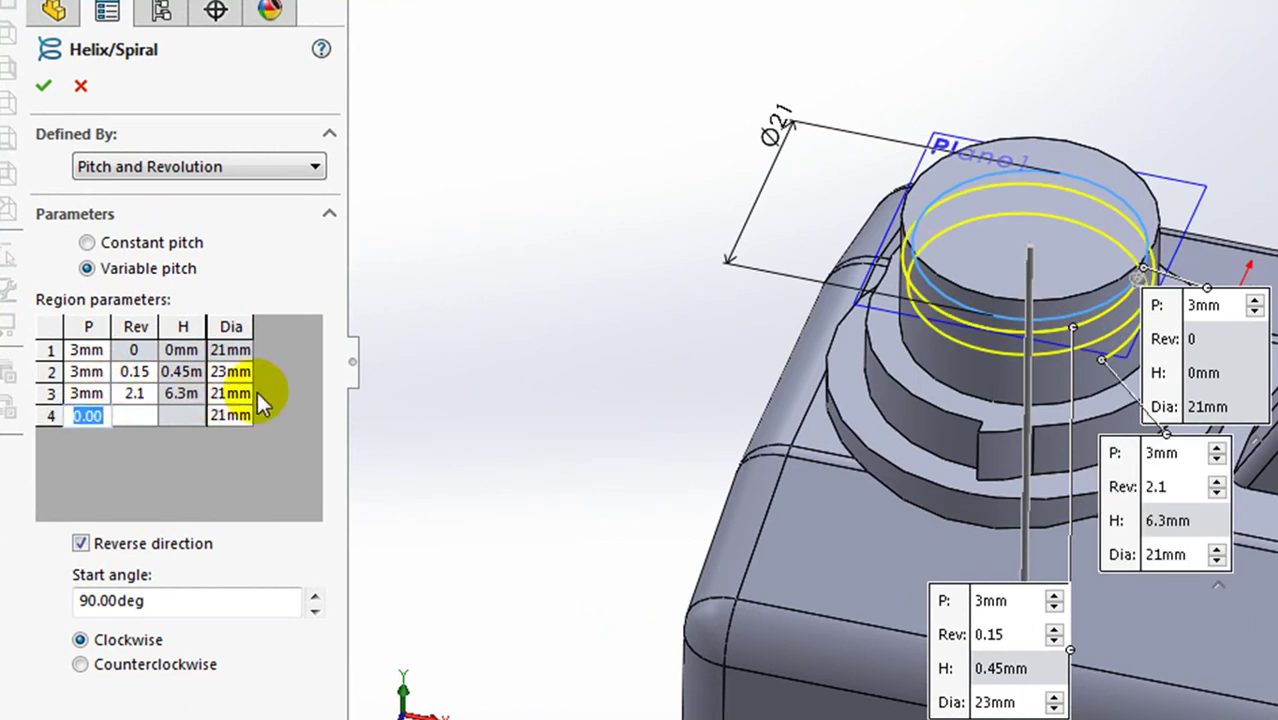
left_click(230, 393)
key("Tab")
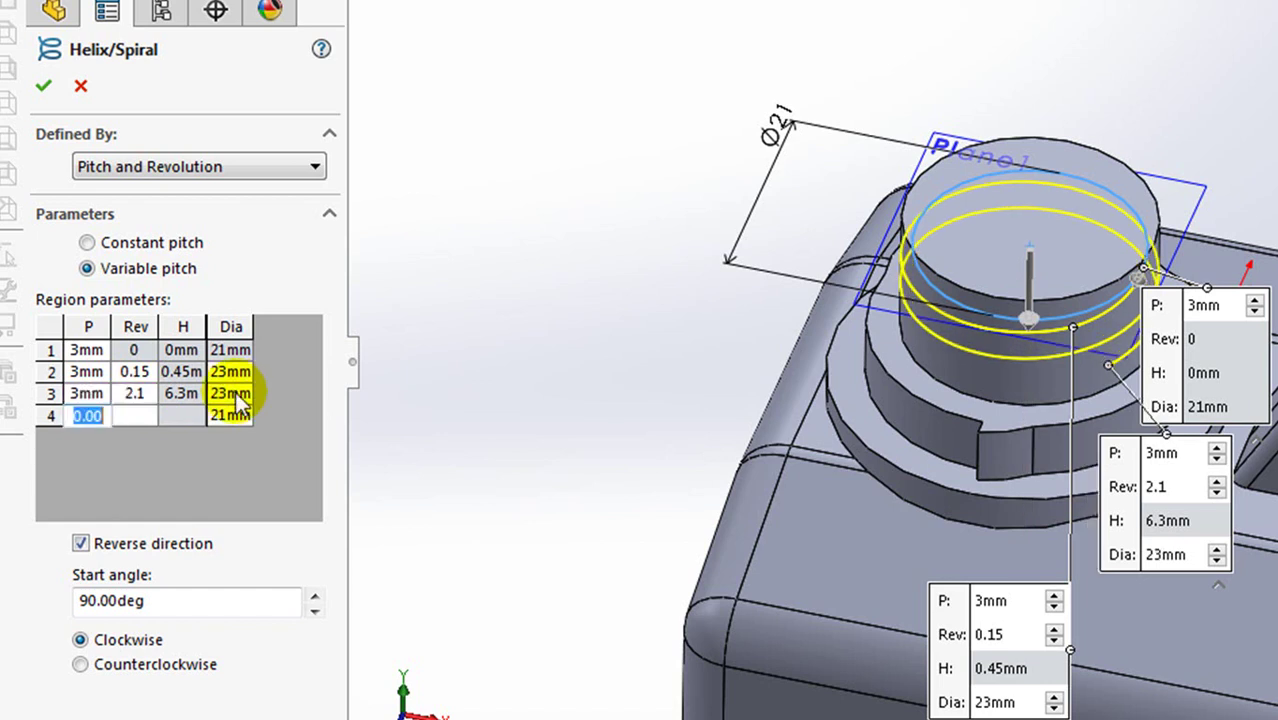
key("Tab")
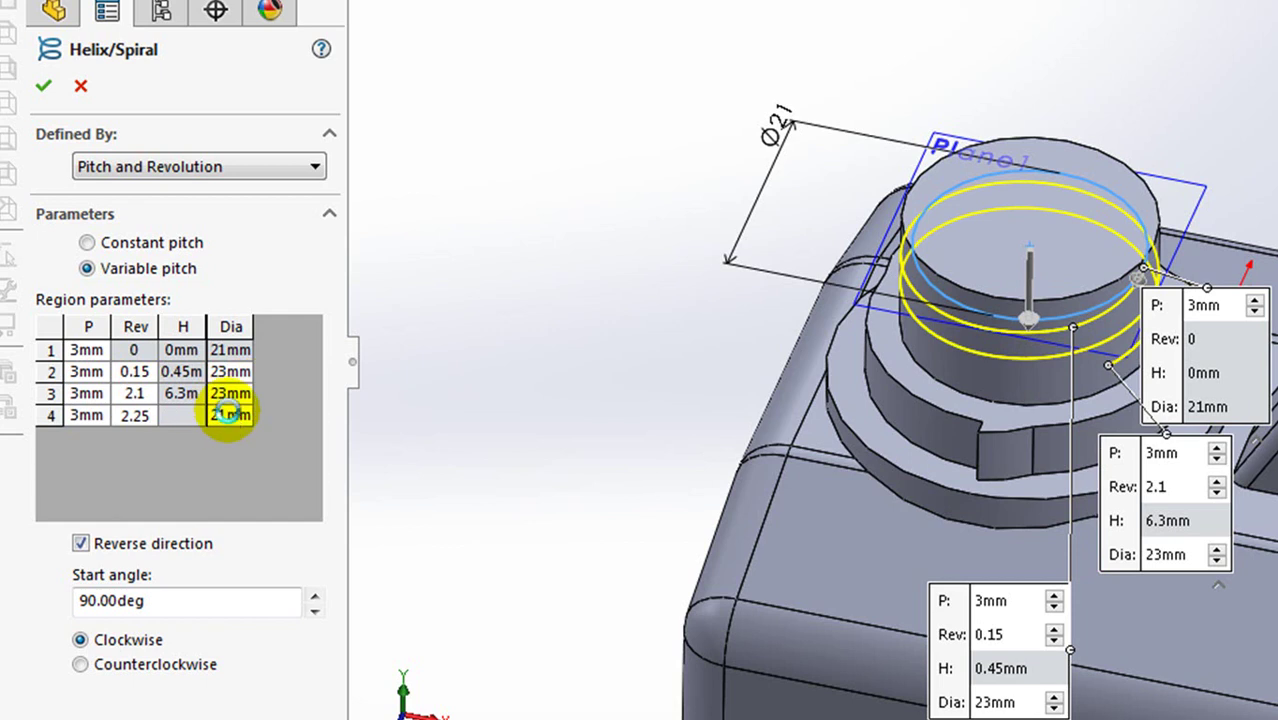
left_click(230, 415)
Check the helix from several angles, including straight down its axis, and accept it as Helix/Spiral1.
left_click_drag(1041, 294, 548, 345)
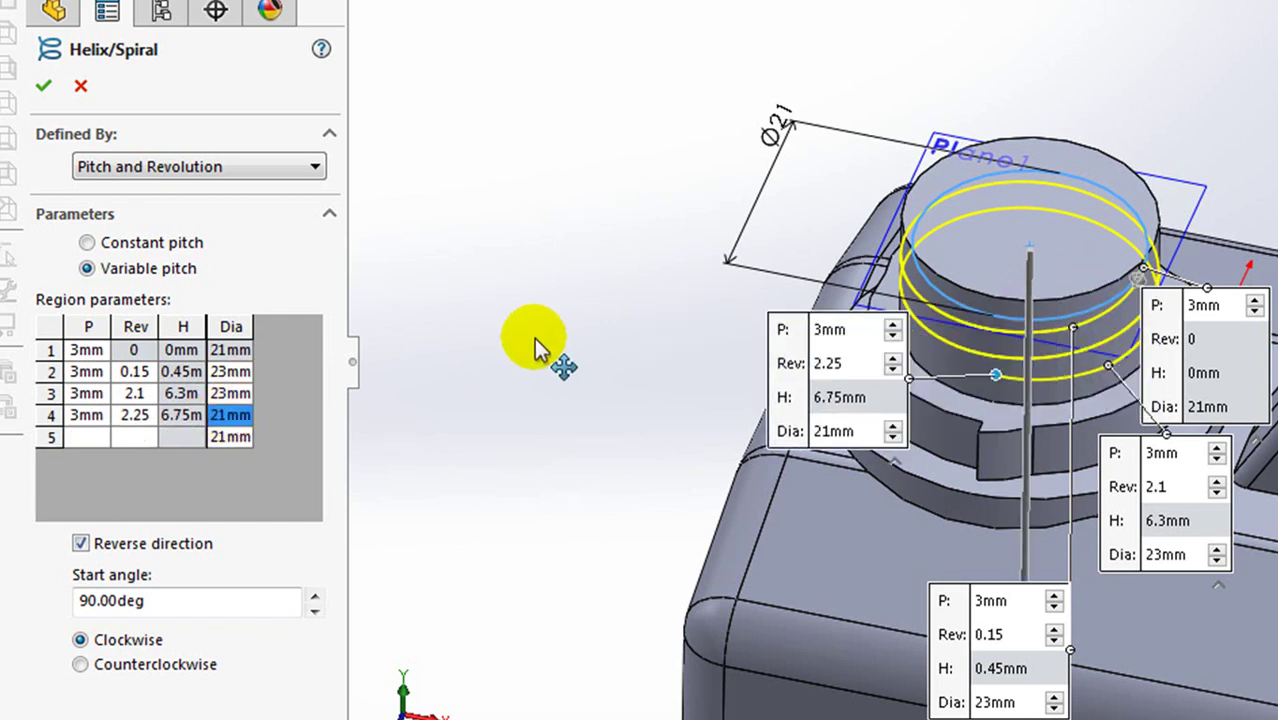
middle_click_drag(541, 191, 768, 323)
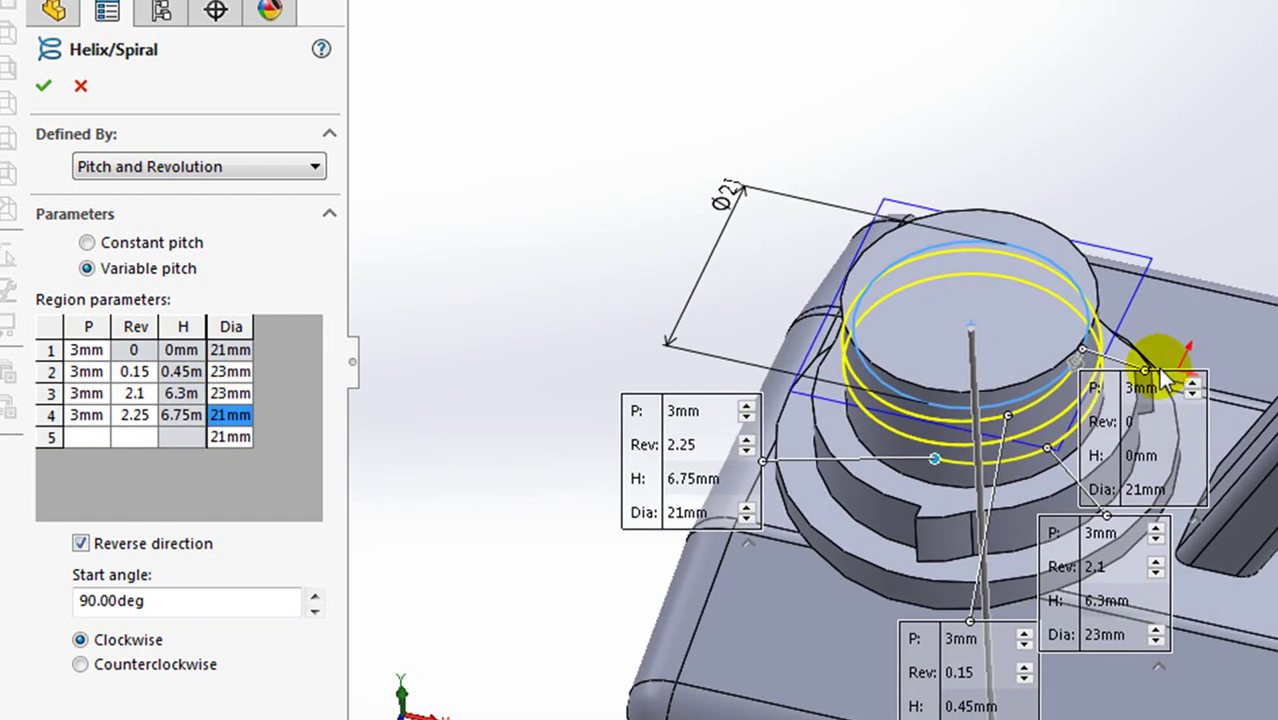
left_click_drag(1135, 390, 1246, 157)
middle_click_drag(1246, 157, 1200, 200)
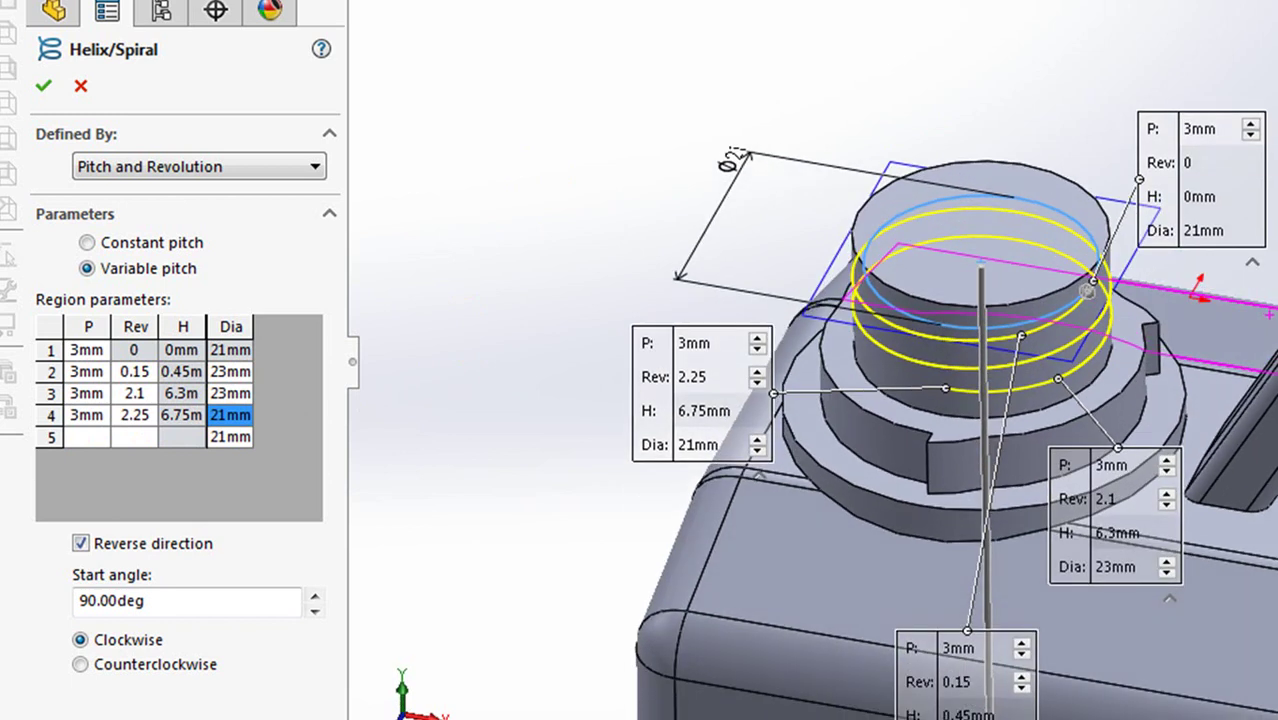
key("ctrl+8")
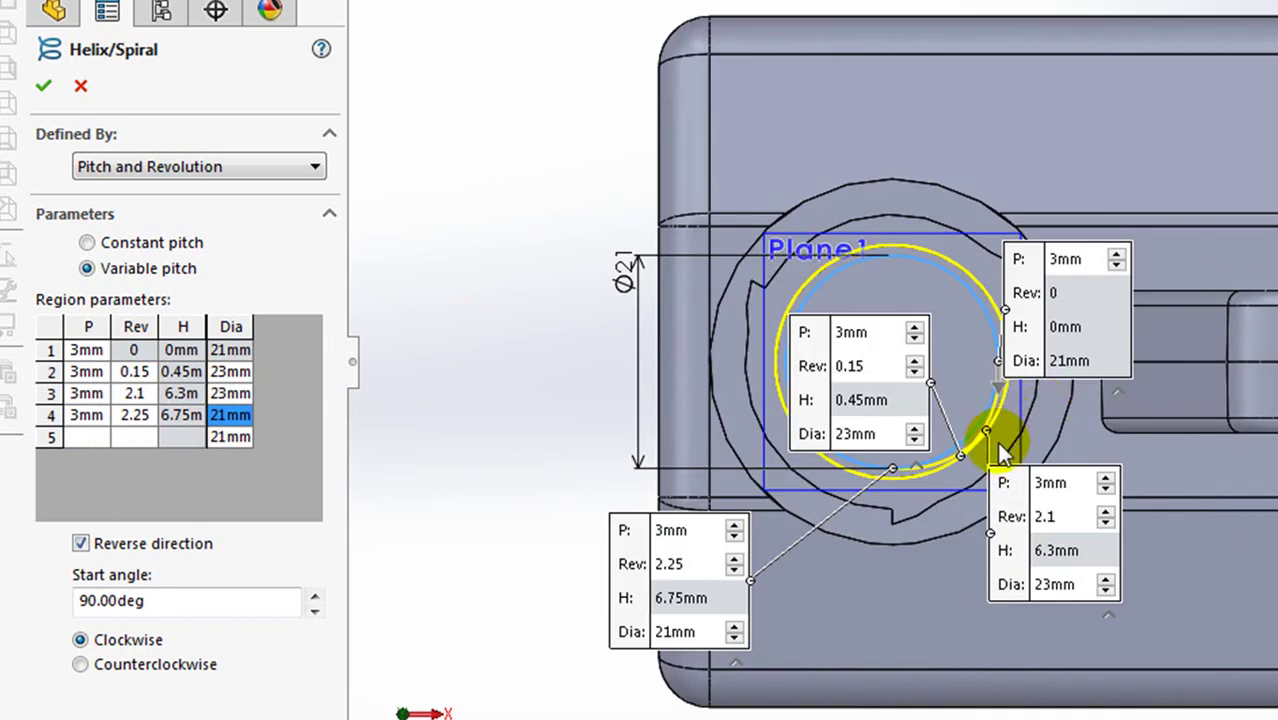
scroll(1004, 425, "down", 2)
scroll(1000, 400, "down", 2)
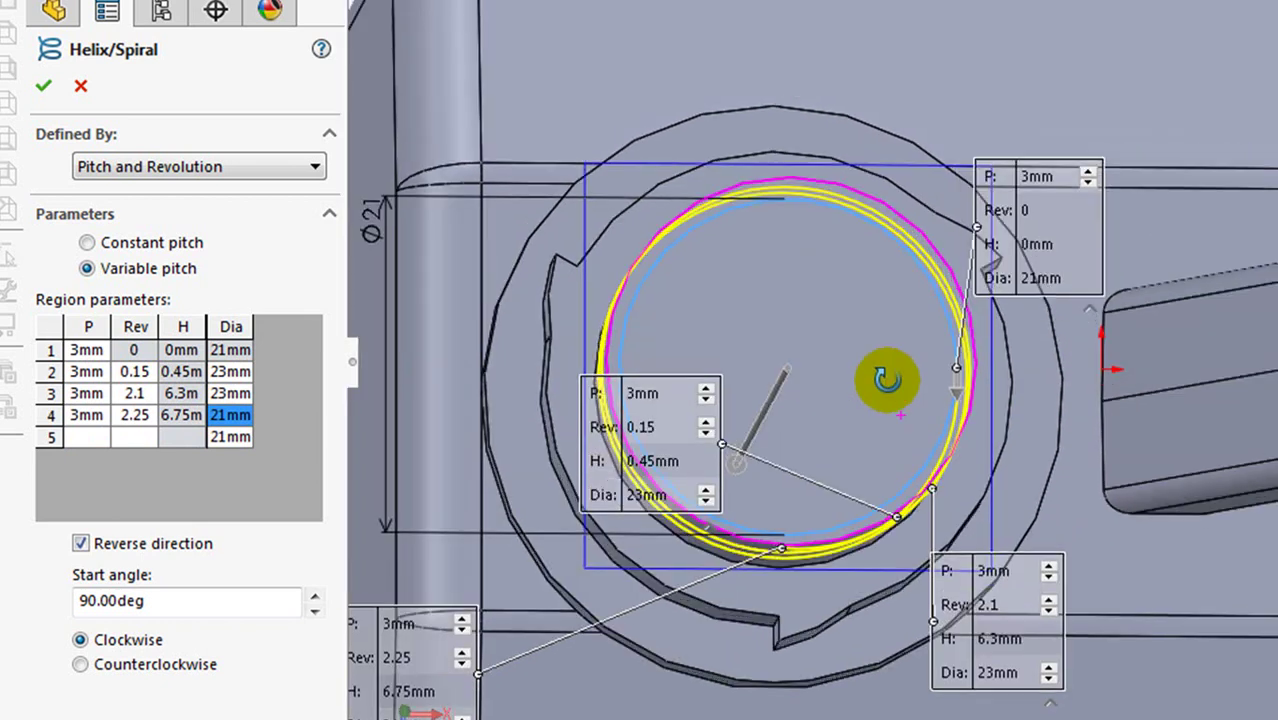
middle_click_drag(882, 432, 638, 280)
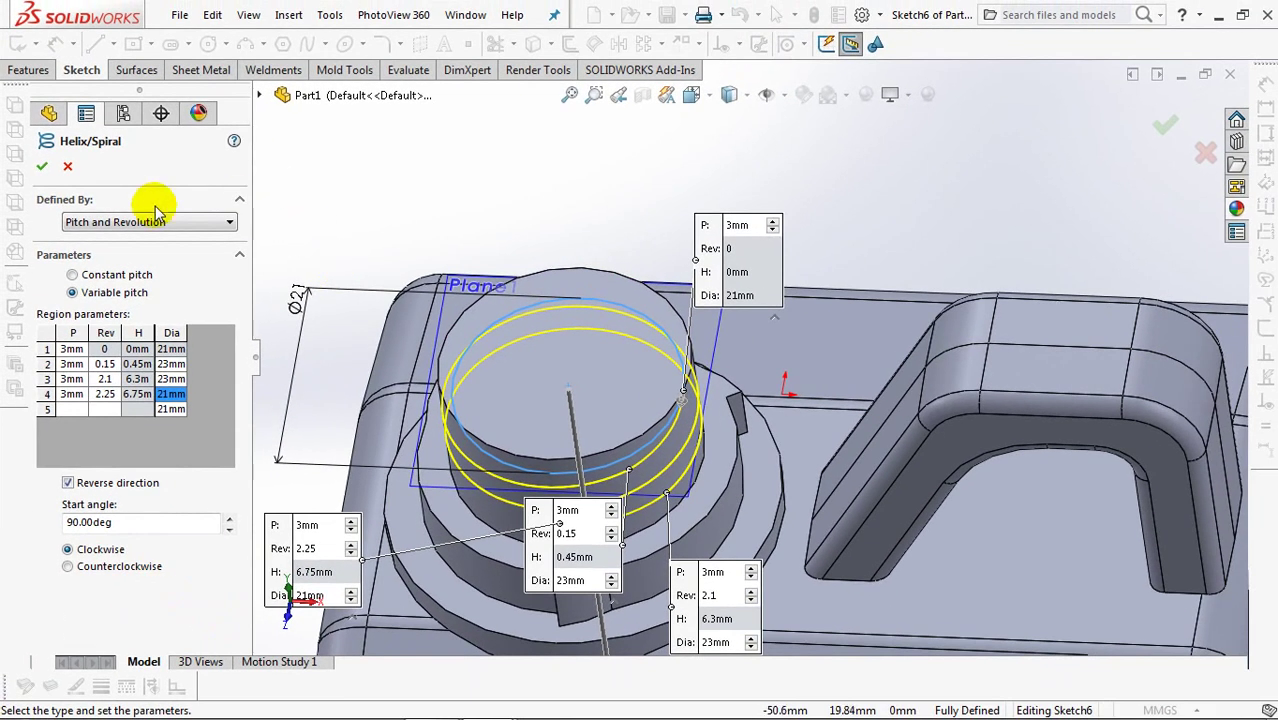
left_click(43, 166)
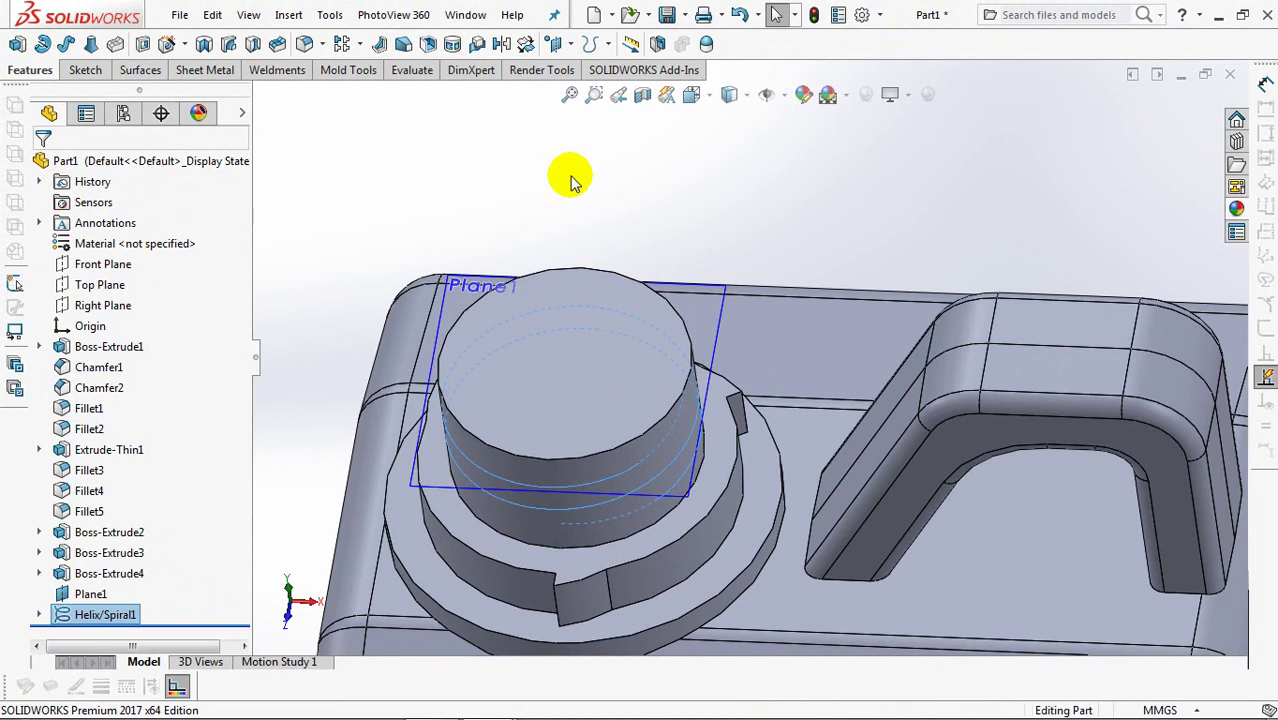
Hide Plane1 and view the whole jerry can from above.
left_click(765, 315)
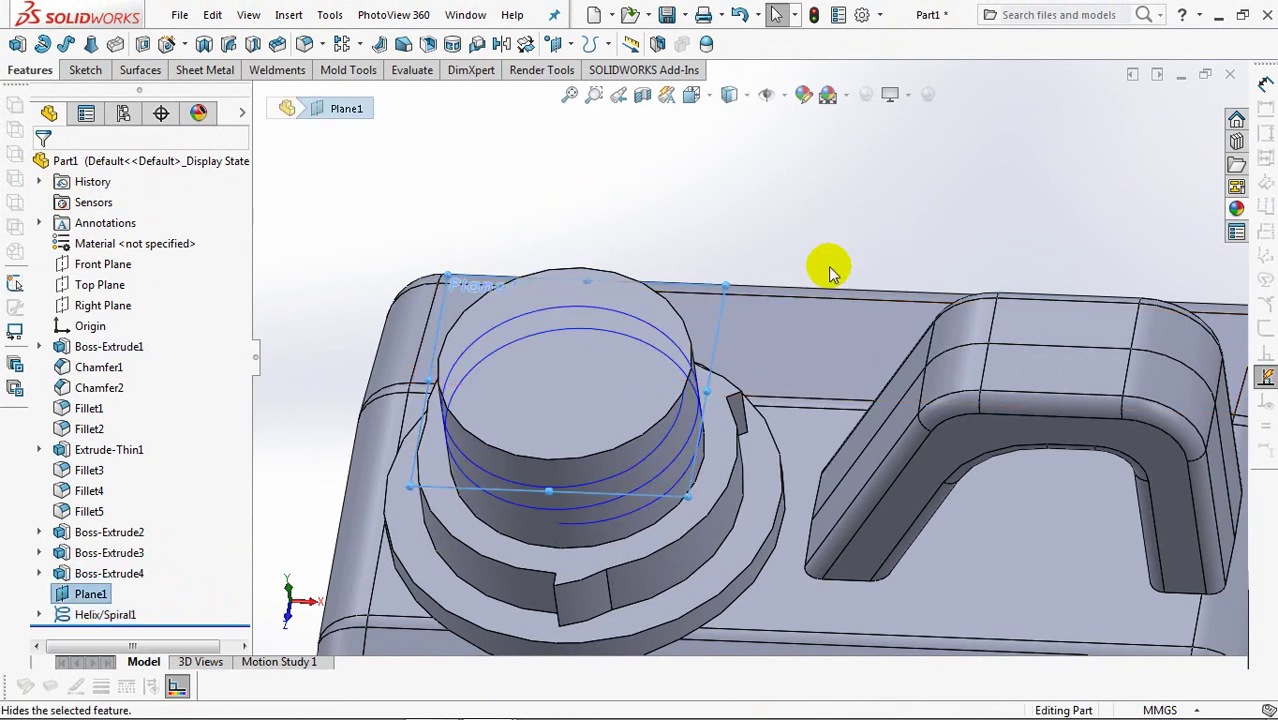
left_click(830, 264)
scroll(770, 208, "down", 3)
mouse_move(551, 302)
middle_mouse_down()
mouse_move(548, 235)
mouse_move(492, 238)
middle_mouse_up()
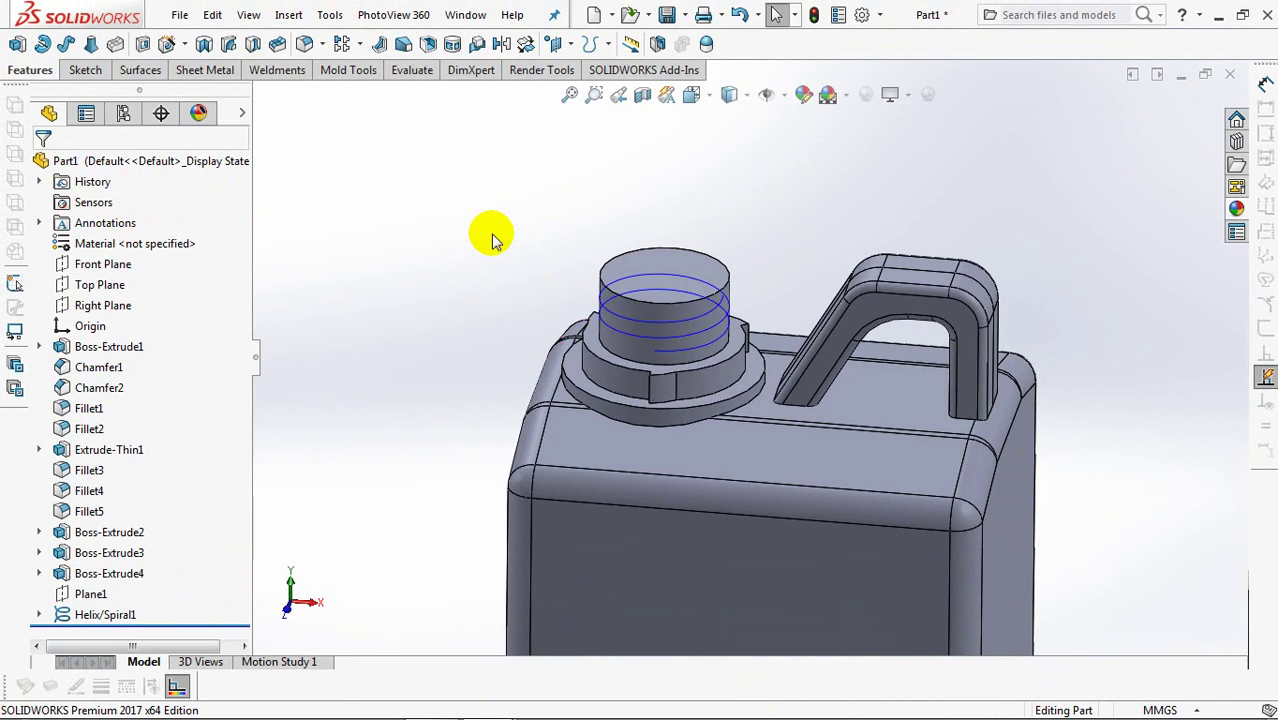
Sweep a 2 mm circular profile along Helix/Spiral1 to form the neck thread.
left_click(67, 46)
left_click(70, 237)
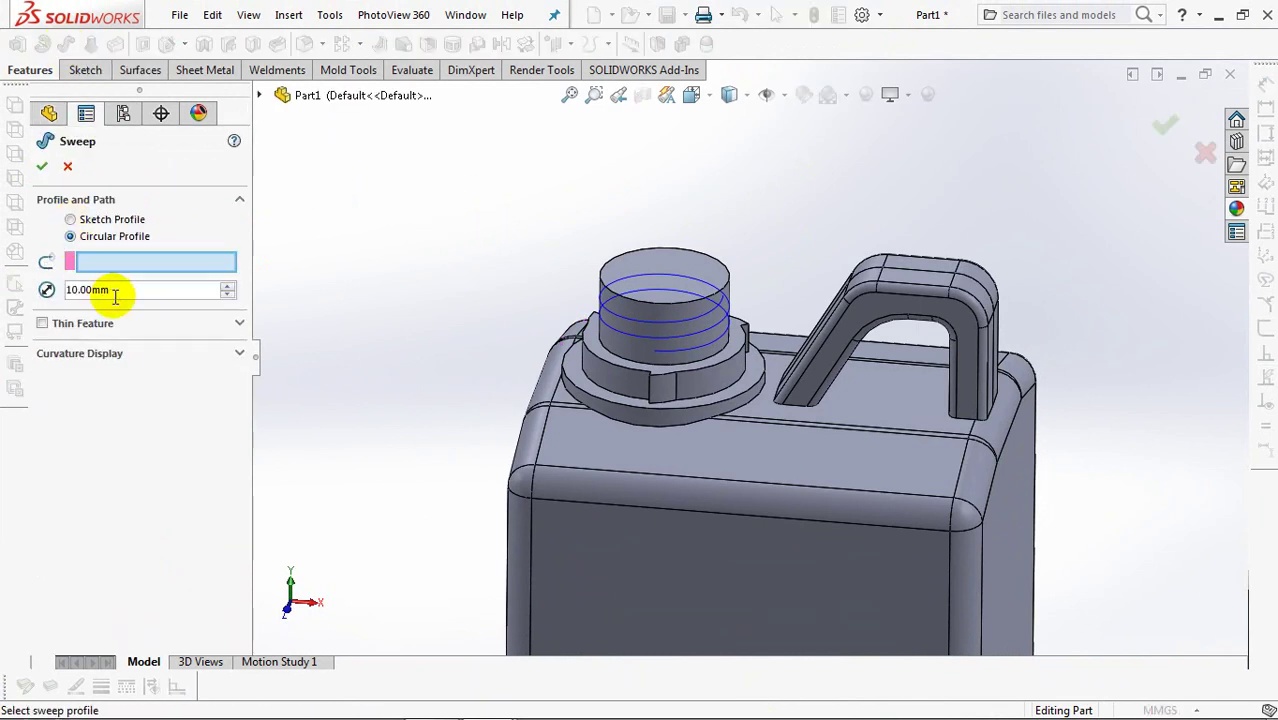
type("2")
left_click(168, 272)
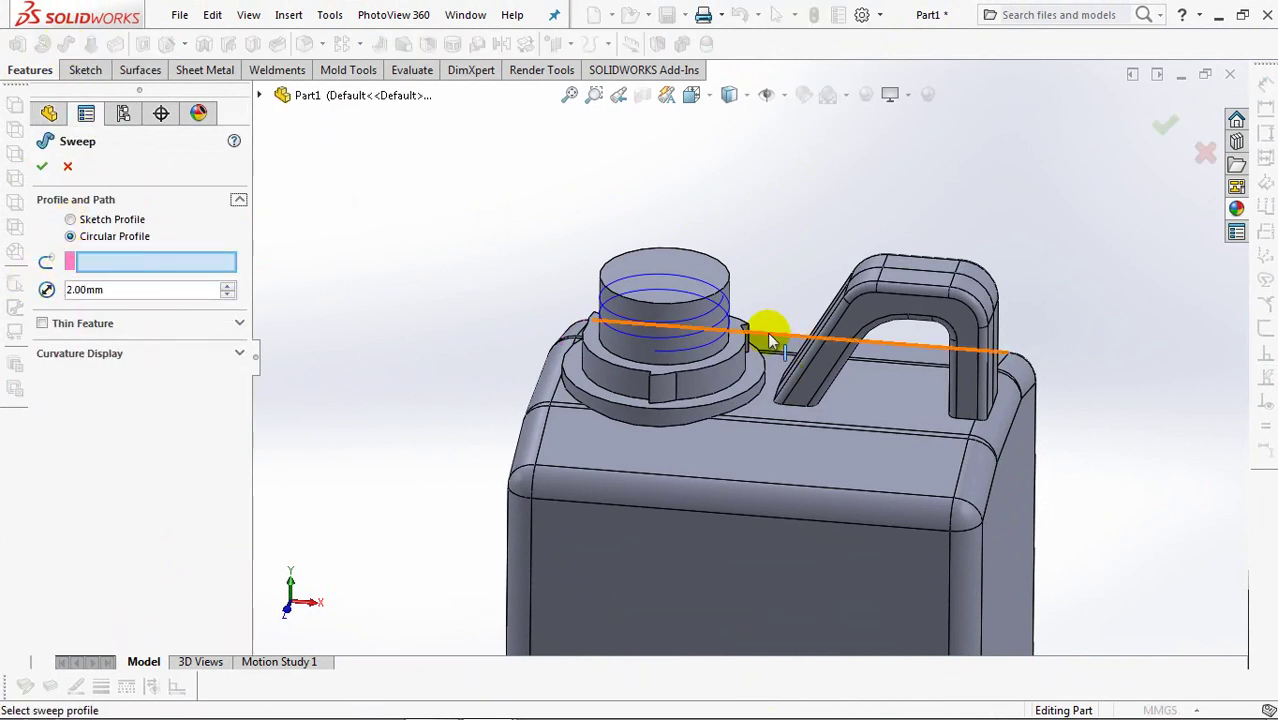
left_click(706, 314)
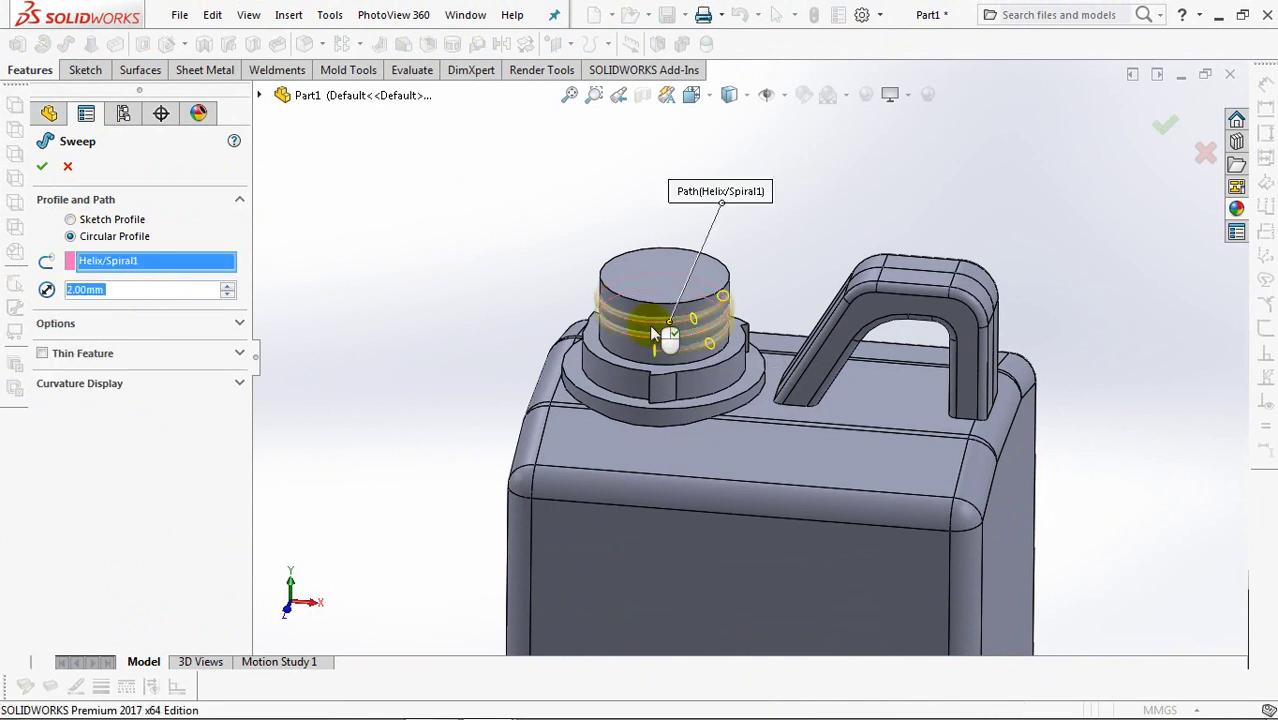
left_click(239, 325)
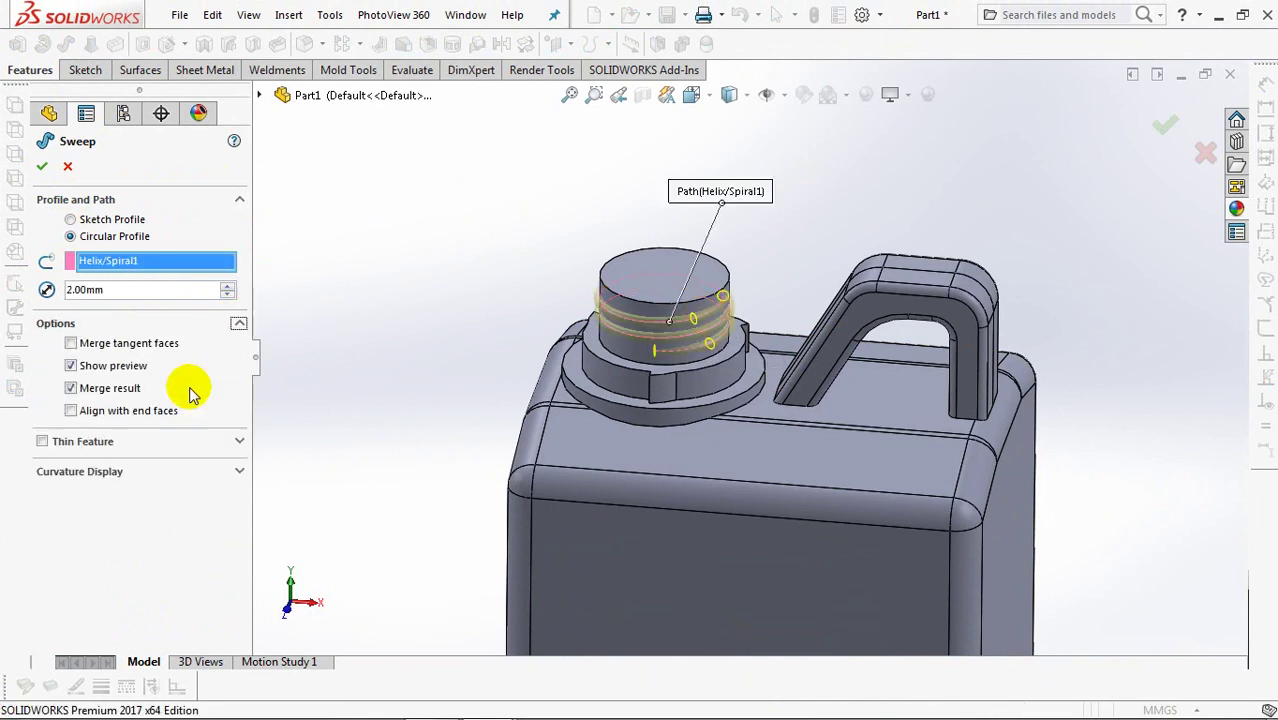
left_click(40, 166)
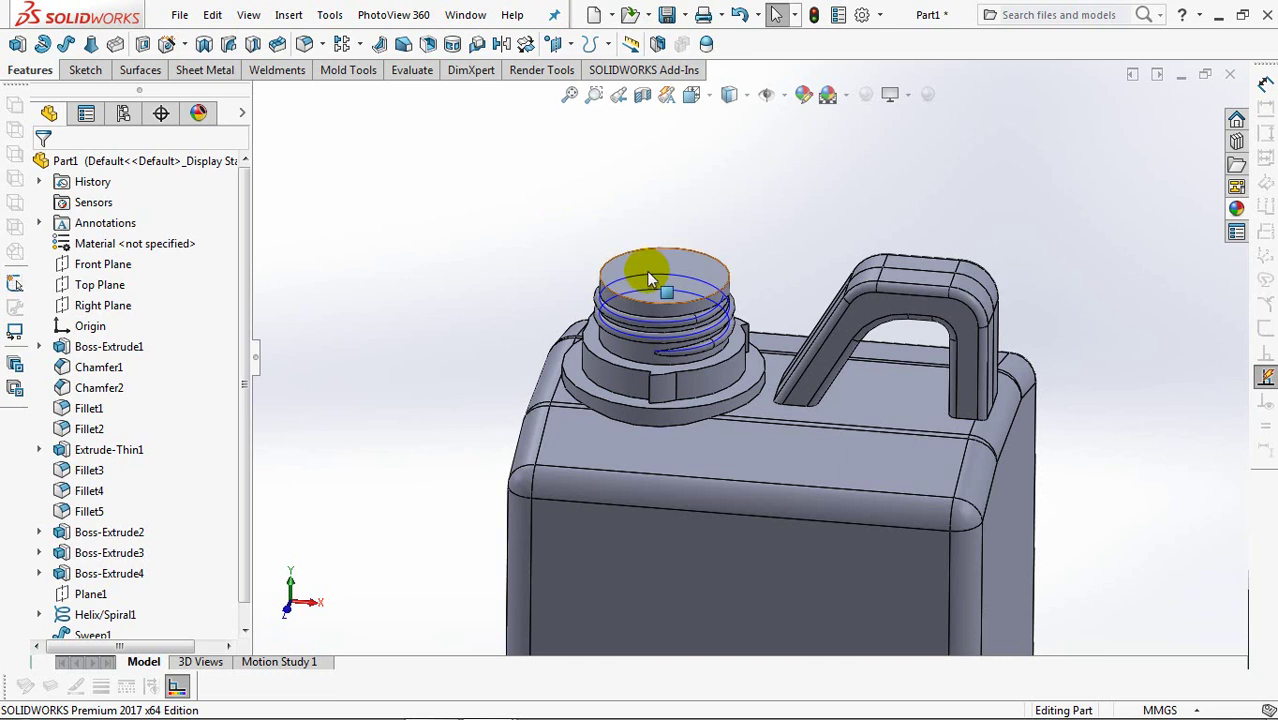
Hide Helix/Spiral1 and zoom in and out to inspect the thread ridges on the spout.
left_click(646, 276)
left_click(736, 215)
middle_click_drag(666, 216, 663, 227)
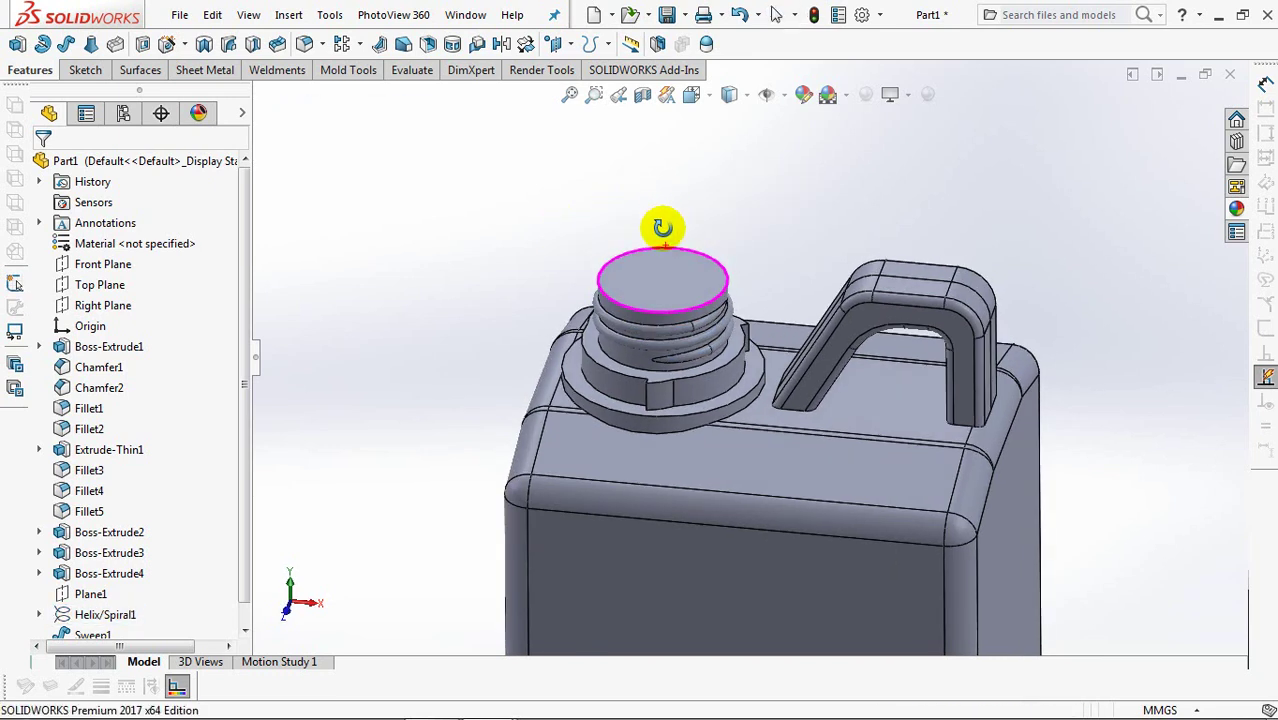
scroll(727, 285, "down", 2)
scroll(765, 298, "down", 3)
scroll(746, 283, "down", 2)
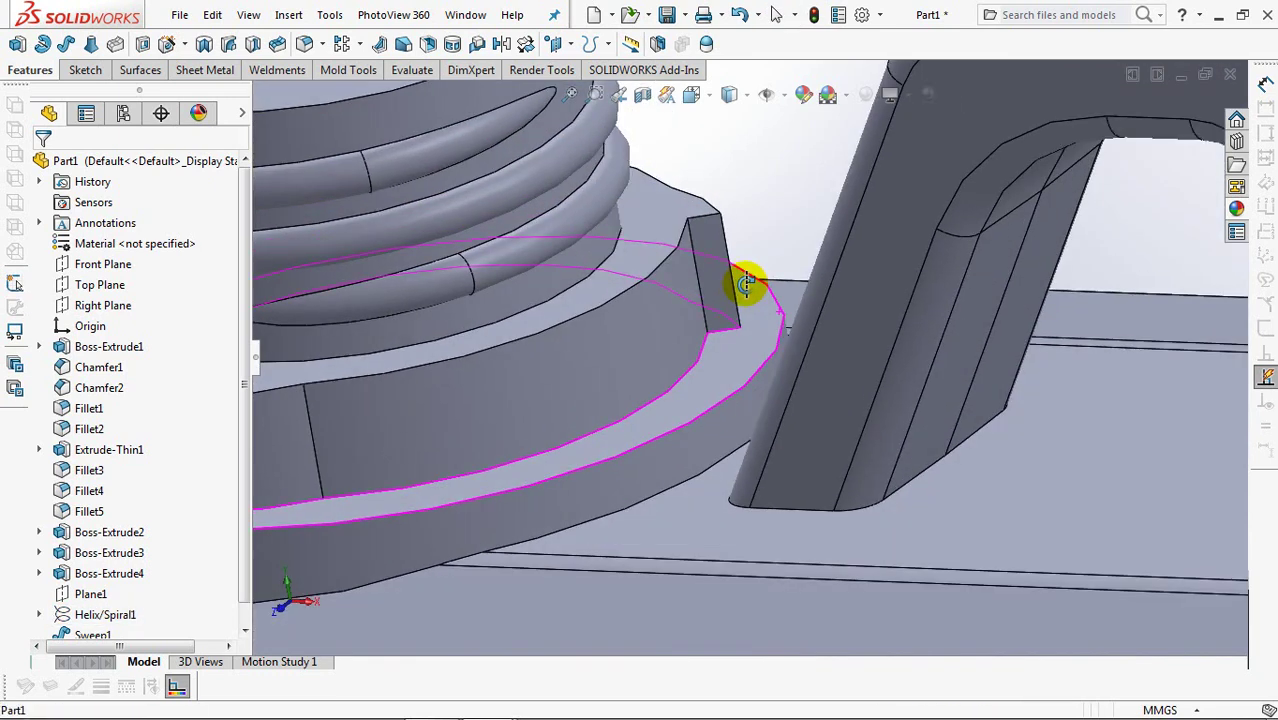
scroll(760, 290, "up", 2)
scroll(790, 300, "up", 2)
scroll(796, 253, "up", 2)
scroll(796, 253, "up", 2)
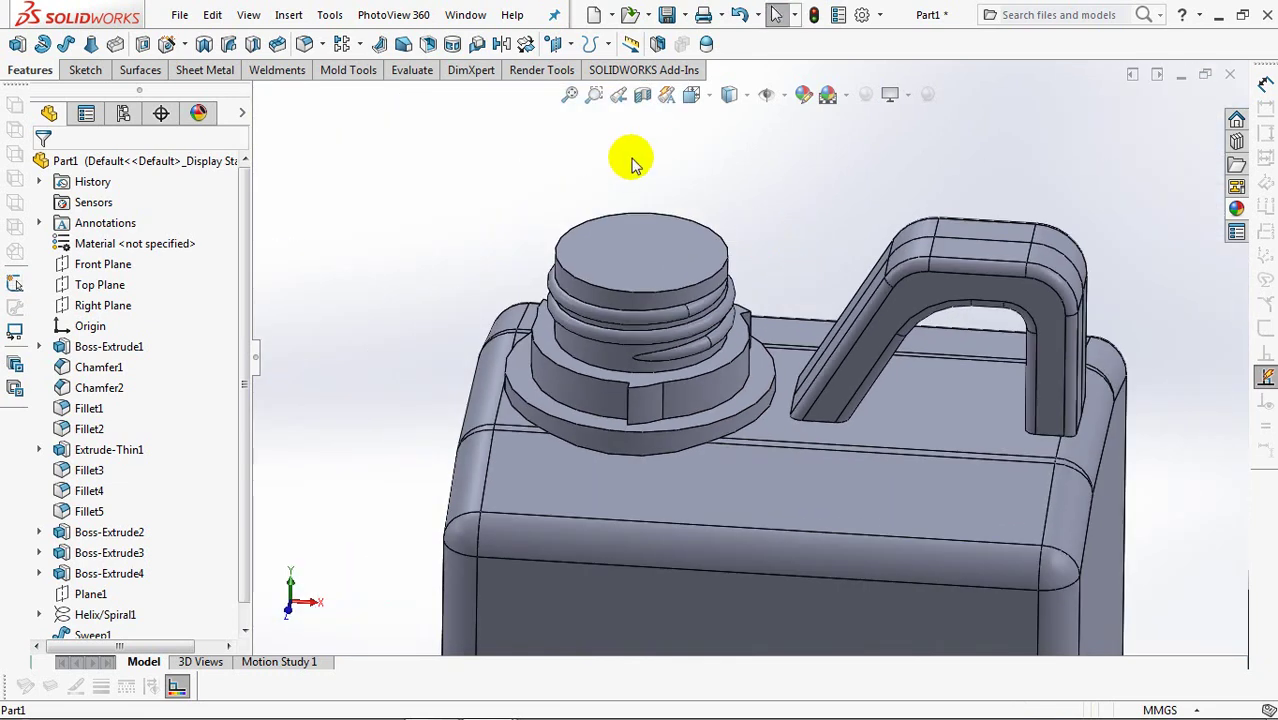
Start a 0.5 mm fillet on the collar's circular edge, a second edge and its connected loop.
left_click(305, 45)
type("0.50mm")
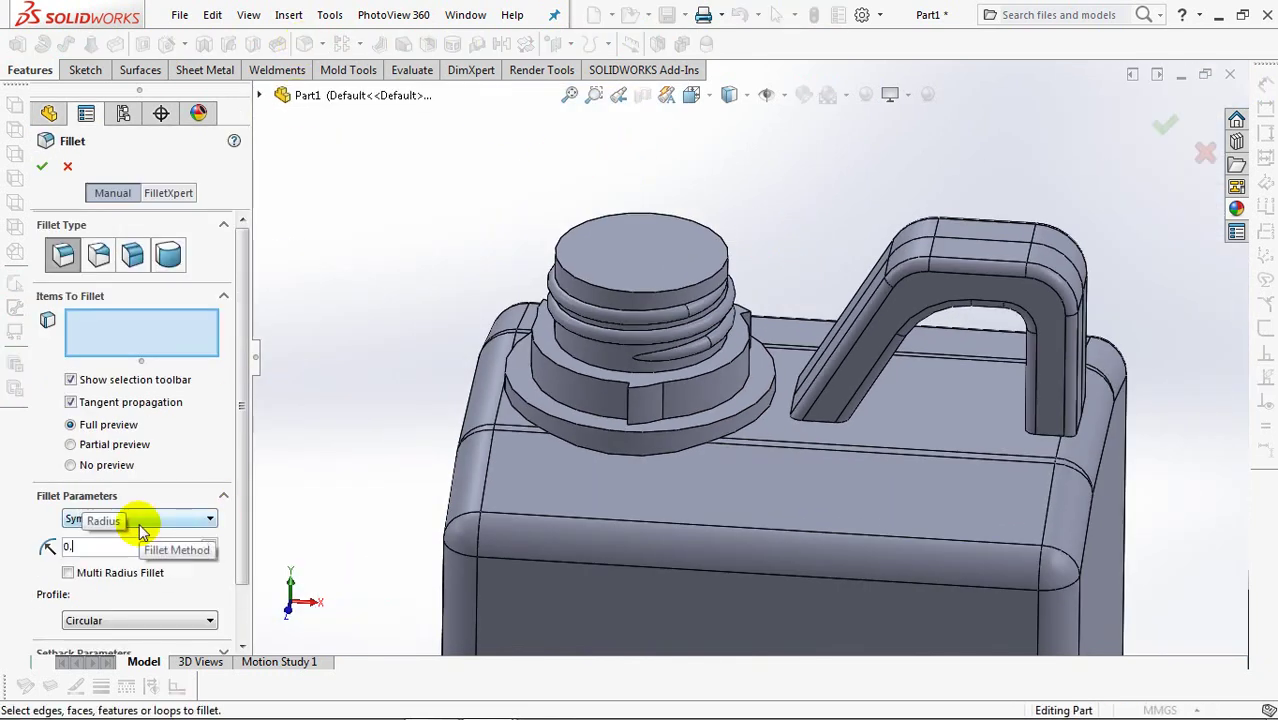
left_click(614, 436)
left_click(586, 380)
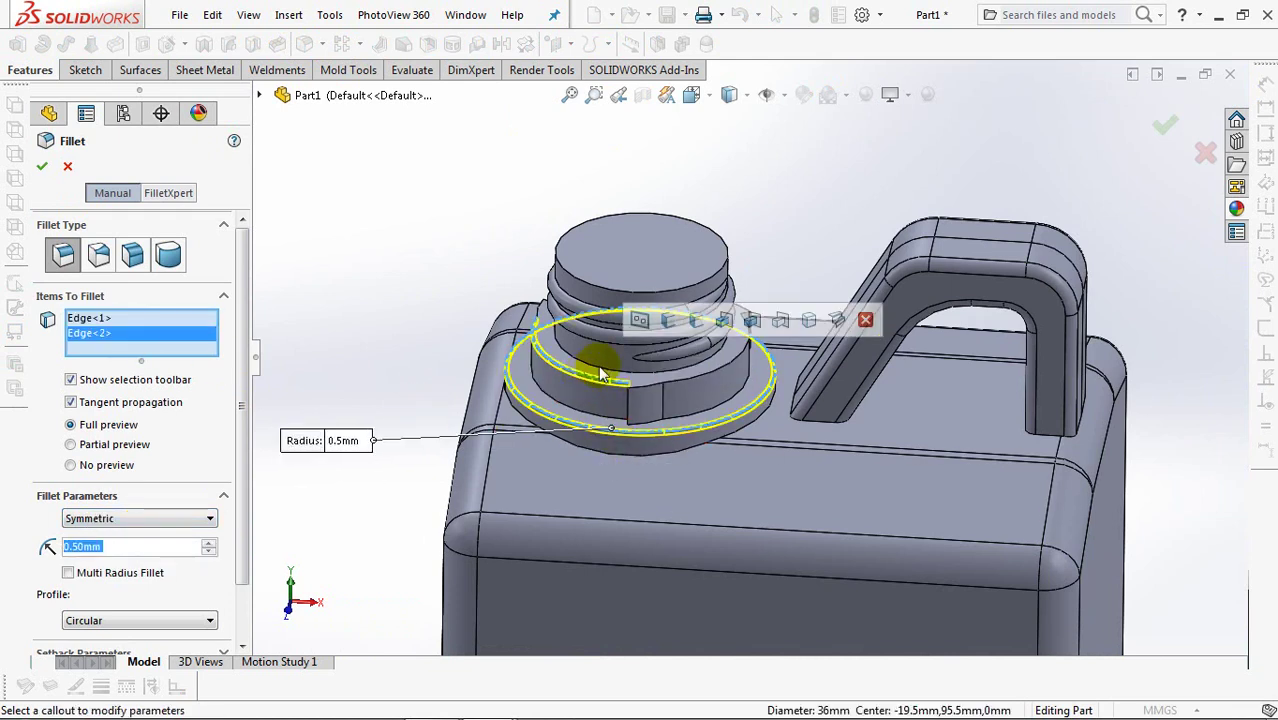
left_click(639, 321)
Add the remaining collar edges underneath and around the neck to complete the 0.5 mm fillet.
mouse_move(639, 328)
middle_mouse_down()
mouse_move(736, 471)
mouse_move(534, 348)
mouse_move(591, 571)
mouse_move(455, 305)
mouse_move(543, 357)
mouse_move(456, 463)
mouse_move(547, 150)
middle_mouse_up()
left_click(643, 420)
left_click(455, 300)
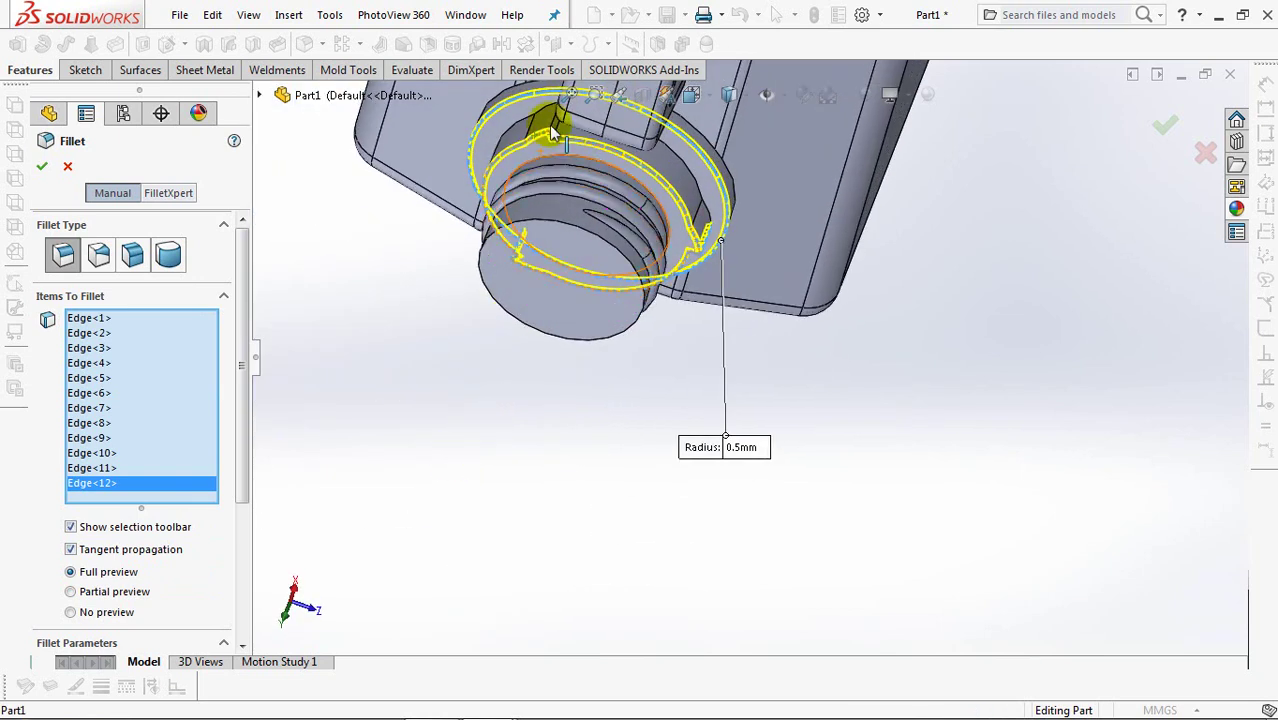
left_click(558, 125)
mouse_move(585, 420)
middle_mouse_down()
mouse_move(622, 166)
mouse_move(605, 337)
mouse_move(547, 200)
mouse_move(502, 300)
mouse_move(441, 332)
middle_mouse_up()
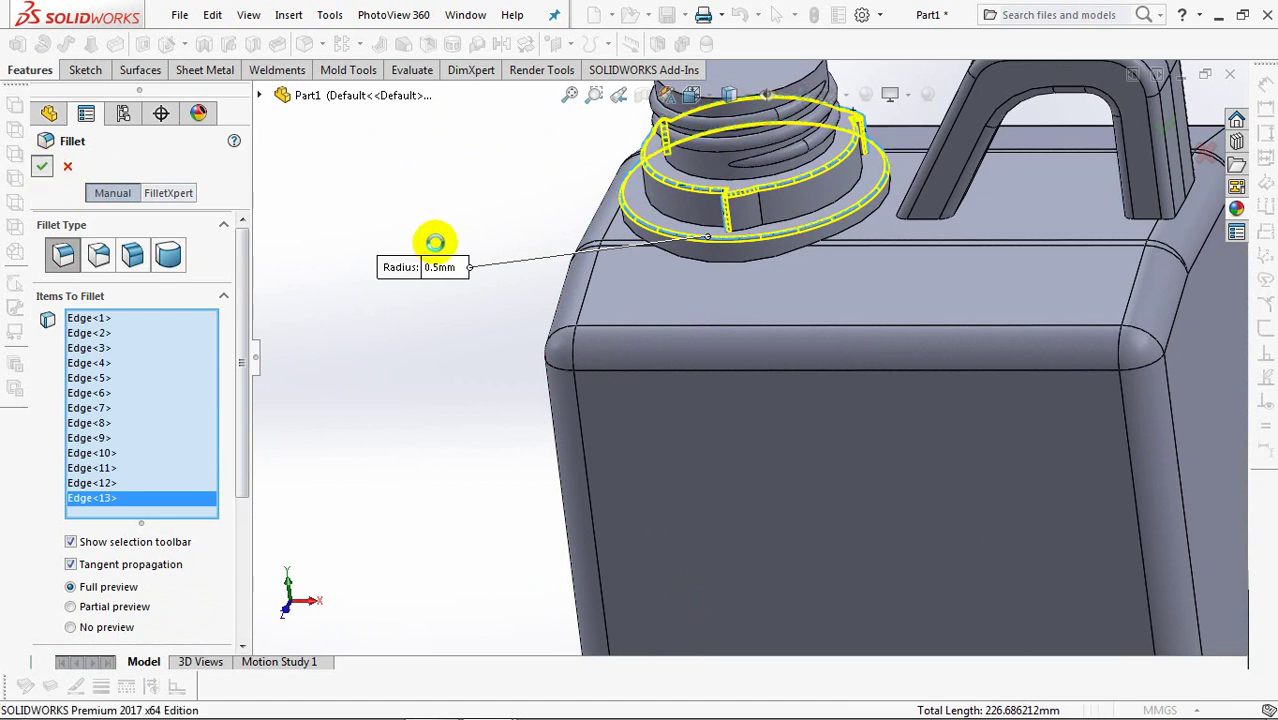
middle_click_drag(452, 272, 456, 302)
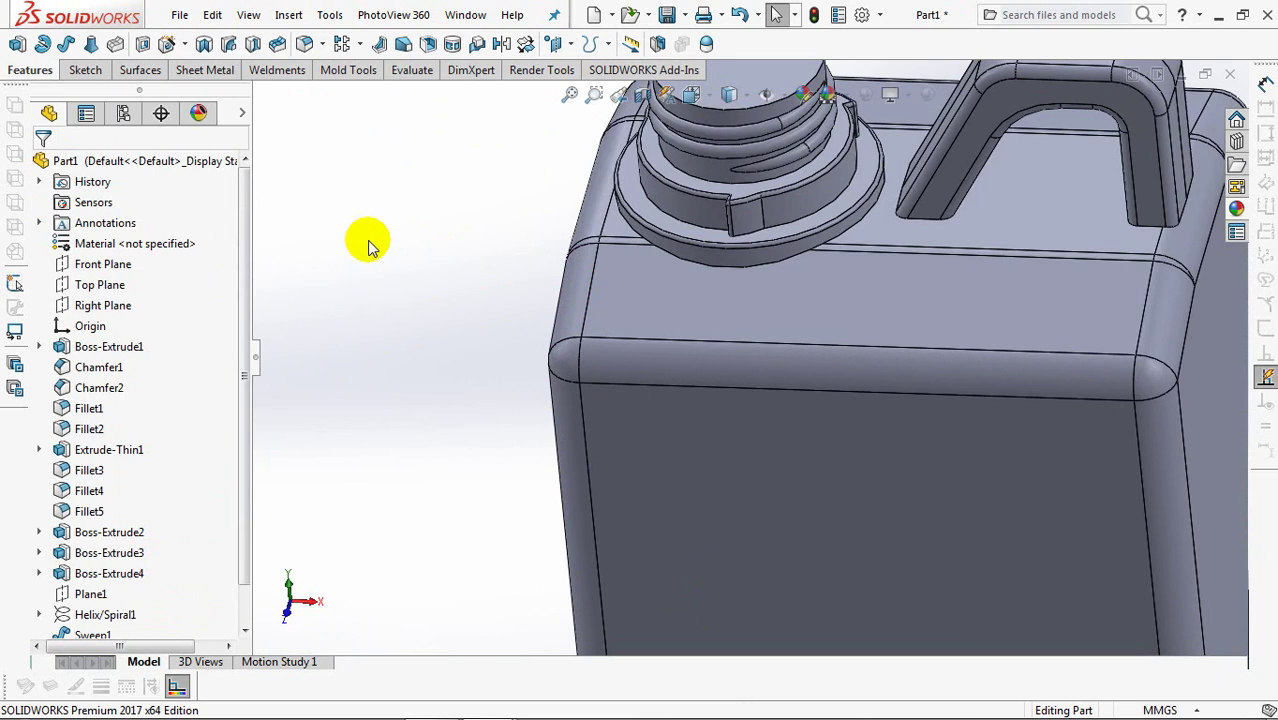
middle_click_drag(363, 246, 314, 351)
left_click(17, 43)
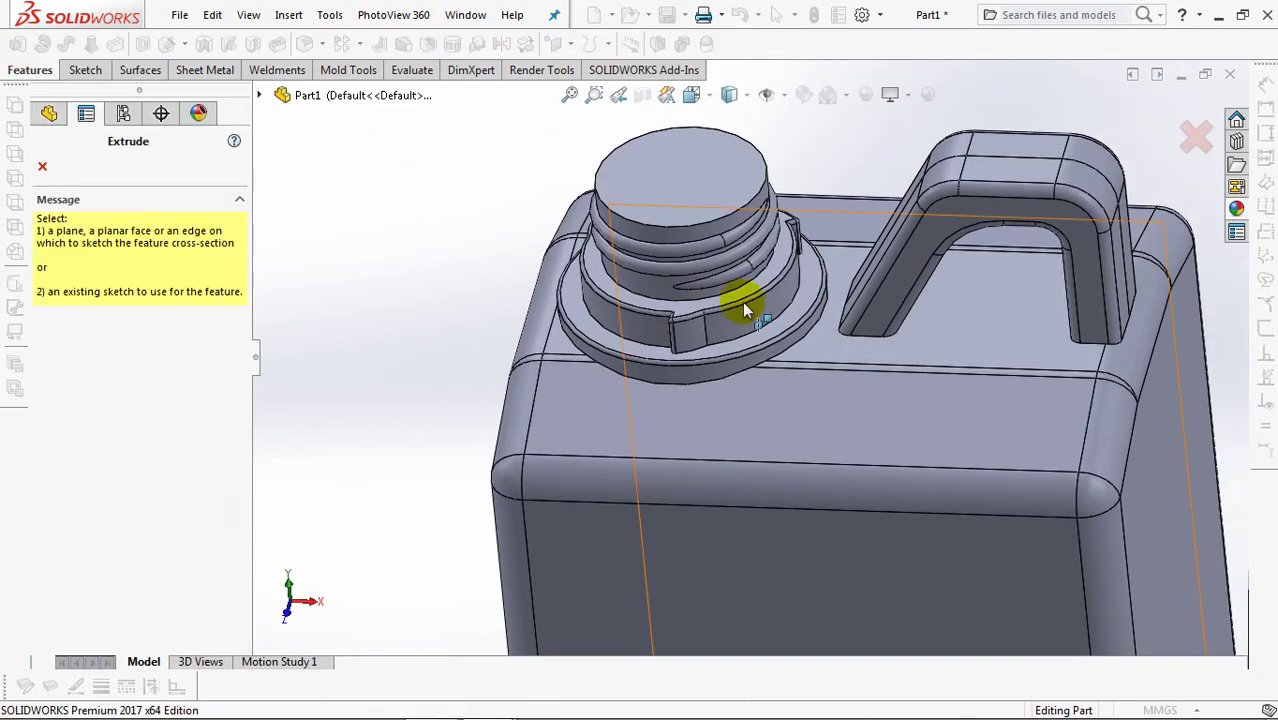
Sketch a rib line on the box top ending at the neck ring edge.
left_click(808, 285)
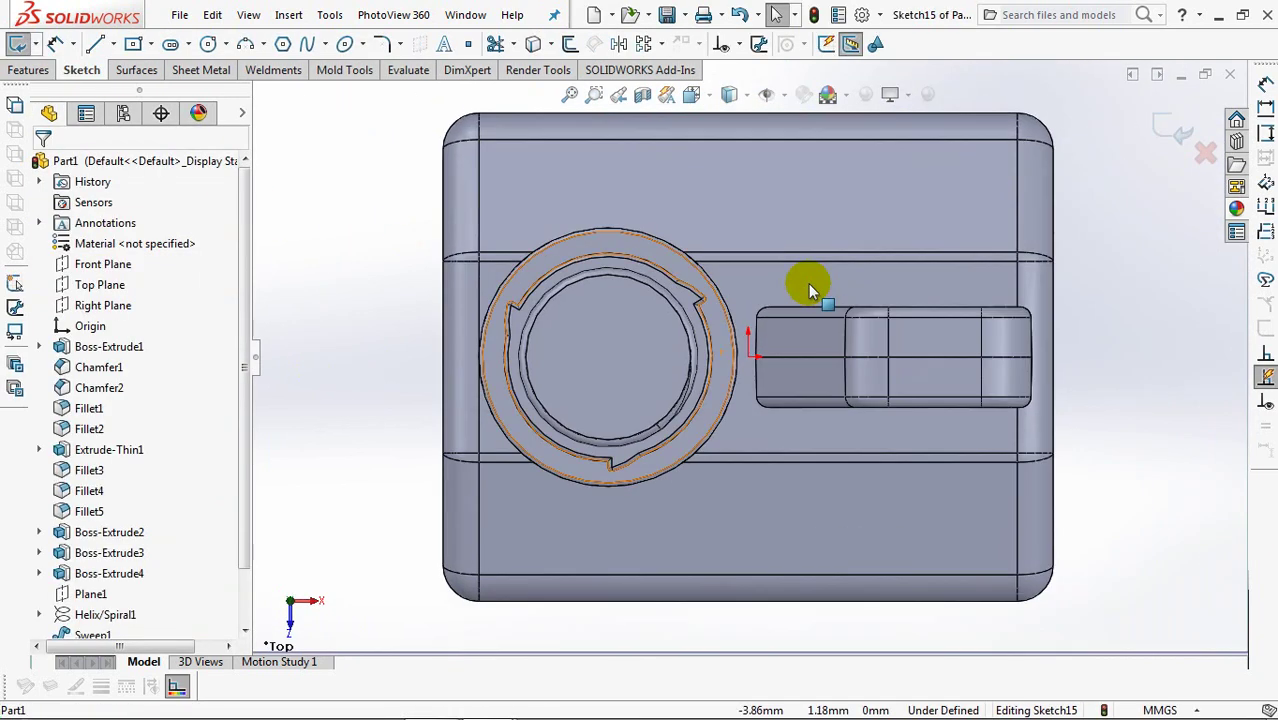
left_click(96, 45)
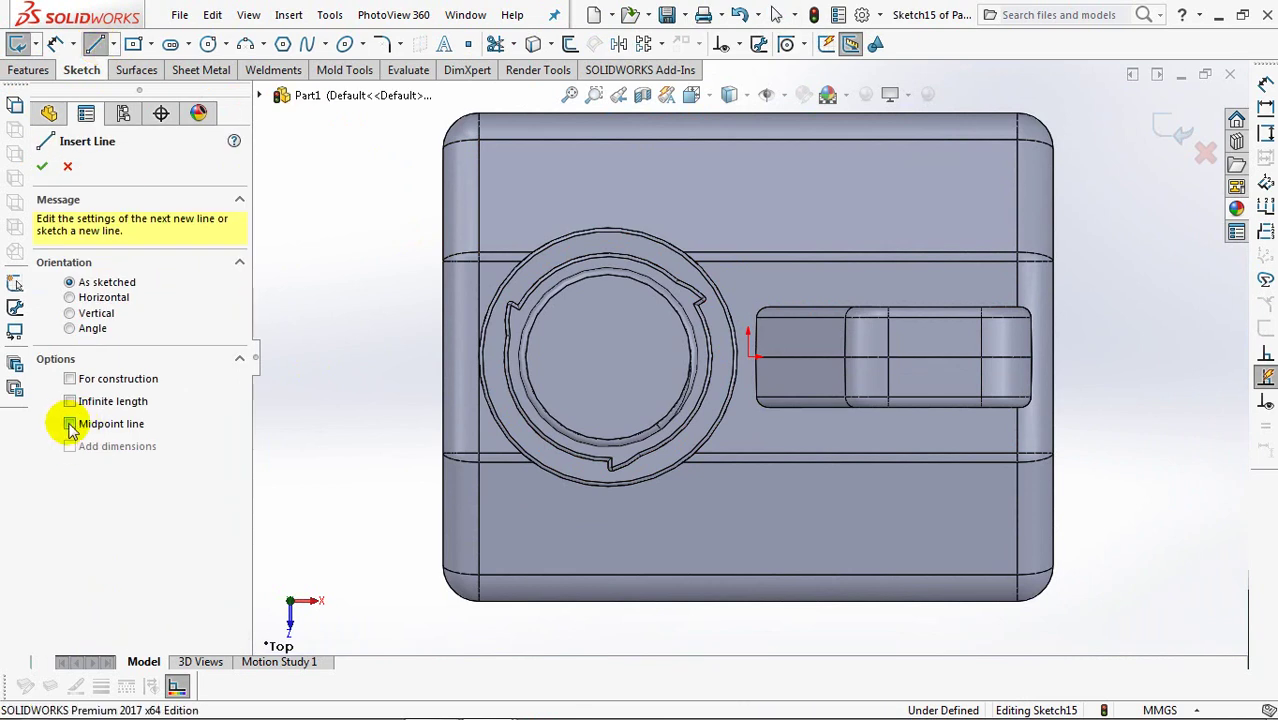
left_click(748, 357)
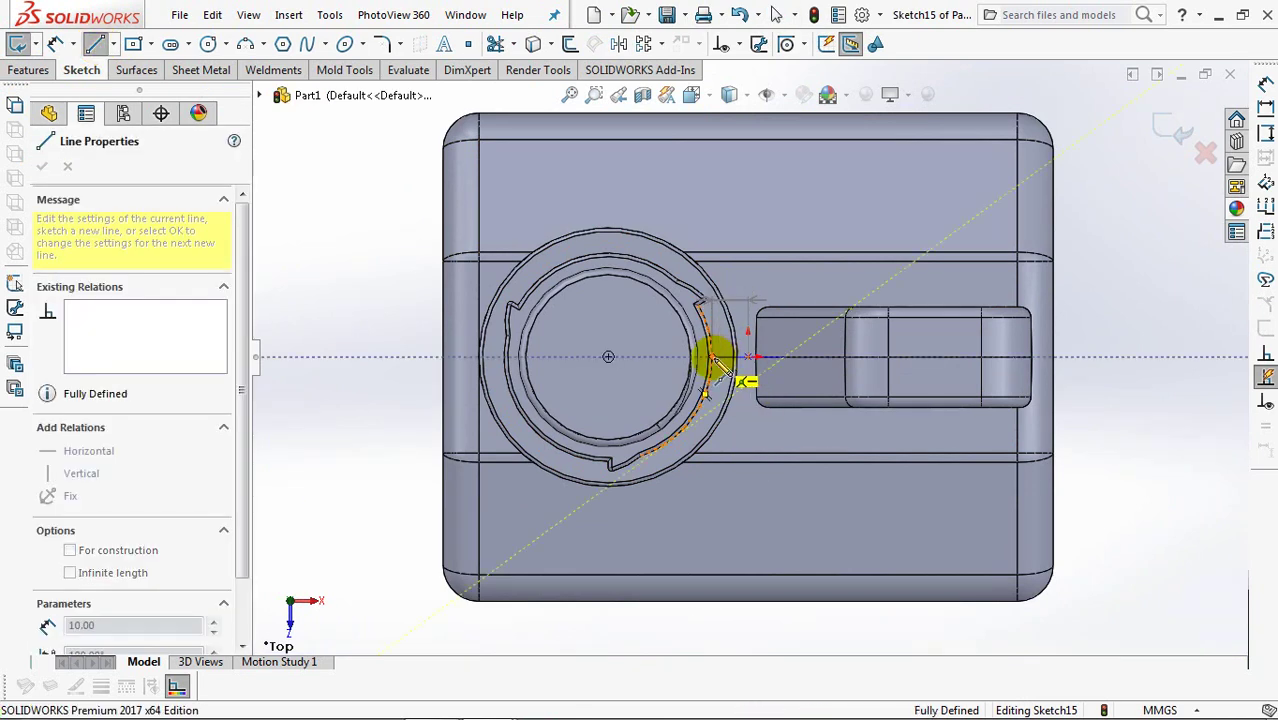
left_click(712, 358)
left_click(1176, 127)
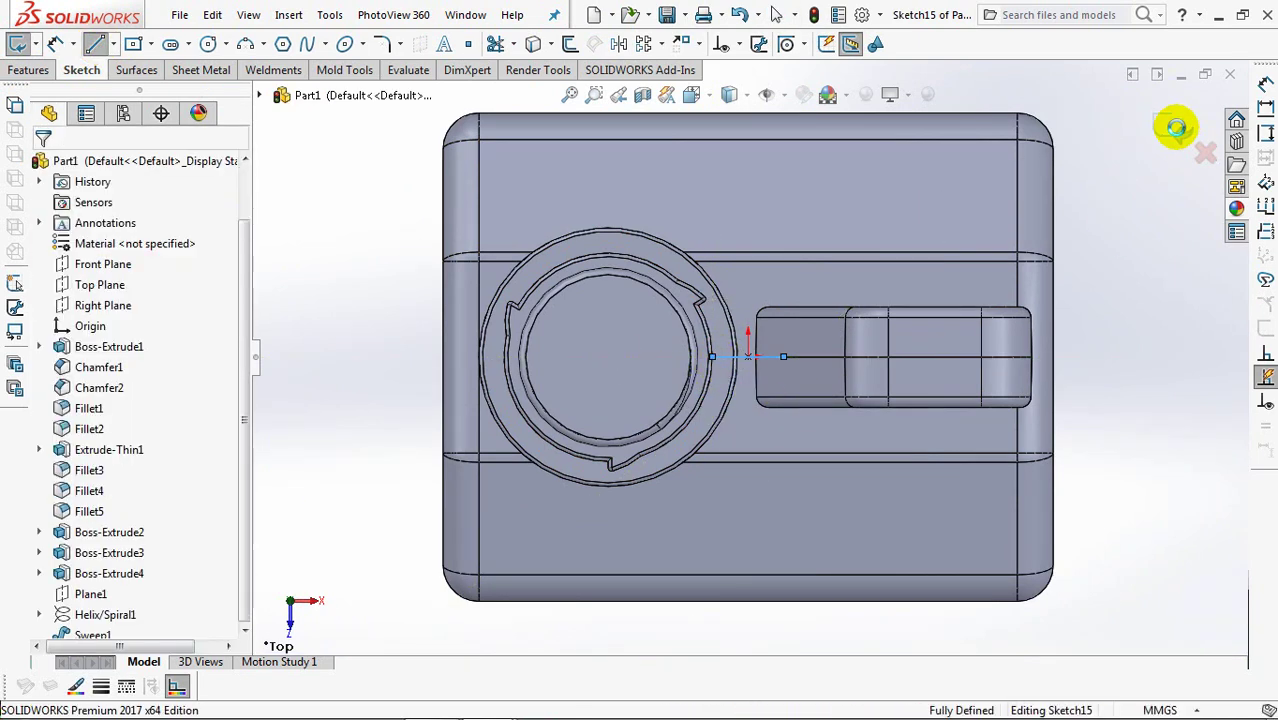
Extrude the line up to the body as a 1.5 mm mid-plane thin rib.
left_click(1176, 127)
mouse_move(737, 414)
middle_mouse_down()
mouse_move(734, 290)
mouse_move(613, 531)
mouse_move(693, 374)
middle_mouse_up()
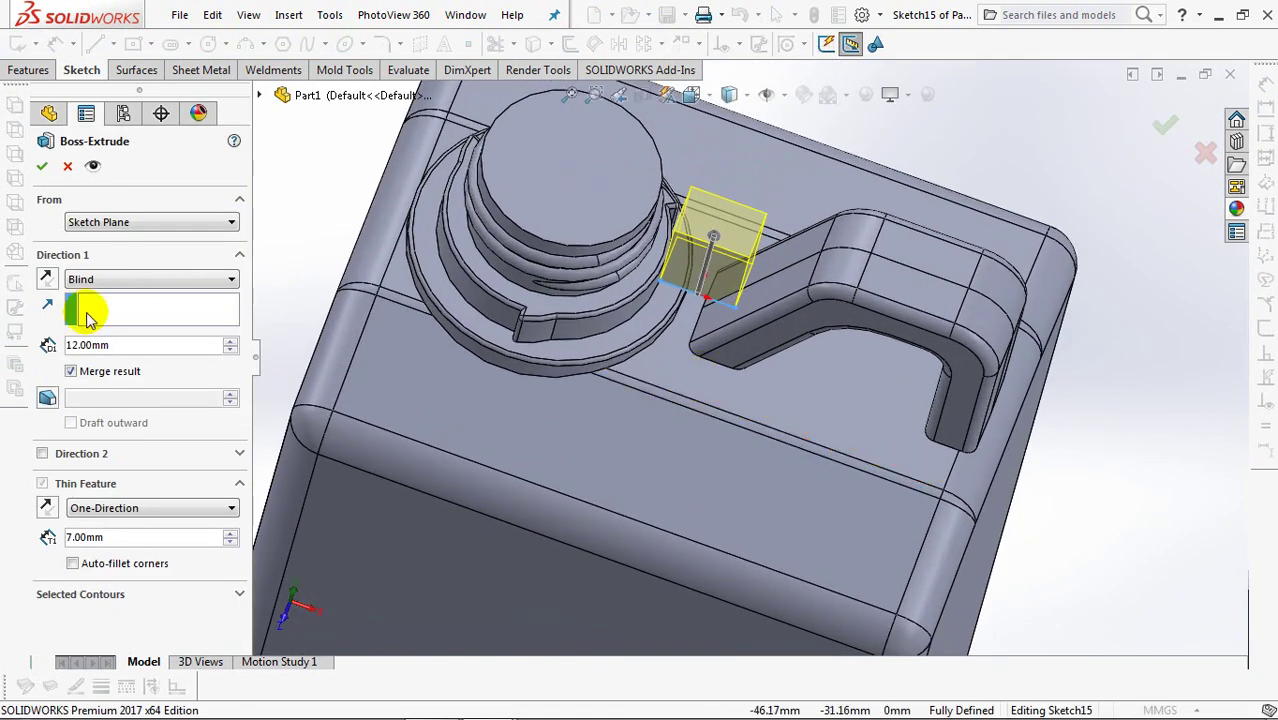
left_click(101, 284)
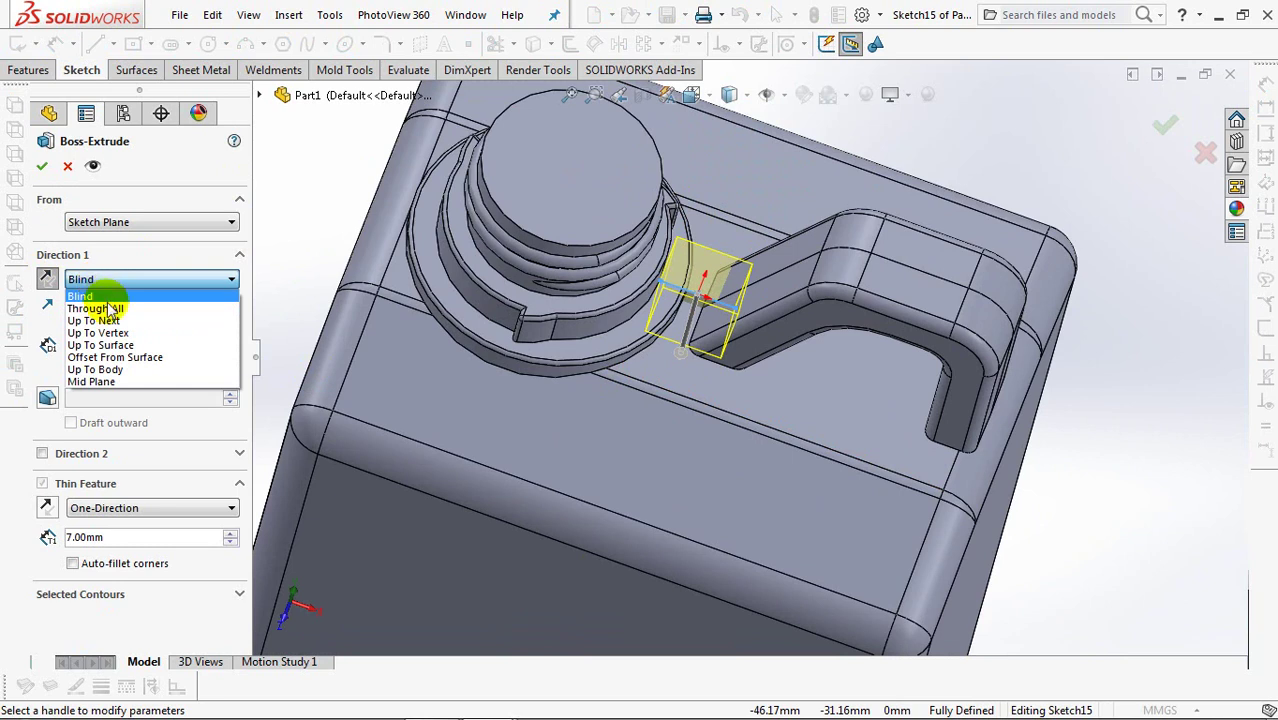
left_click(100, 369)
left_click(713, 392)
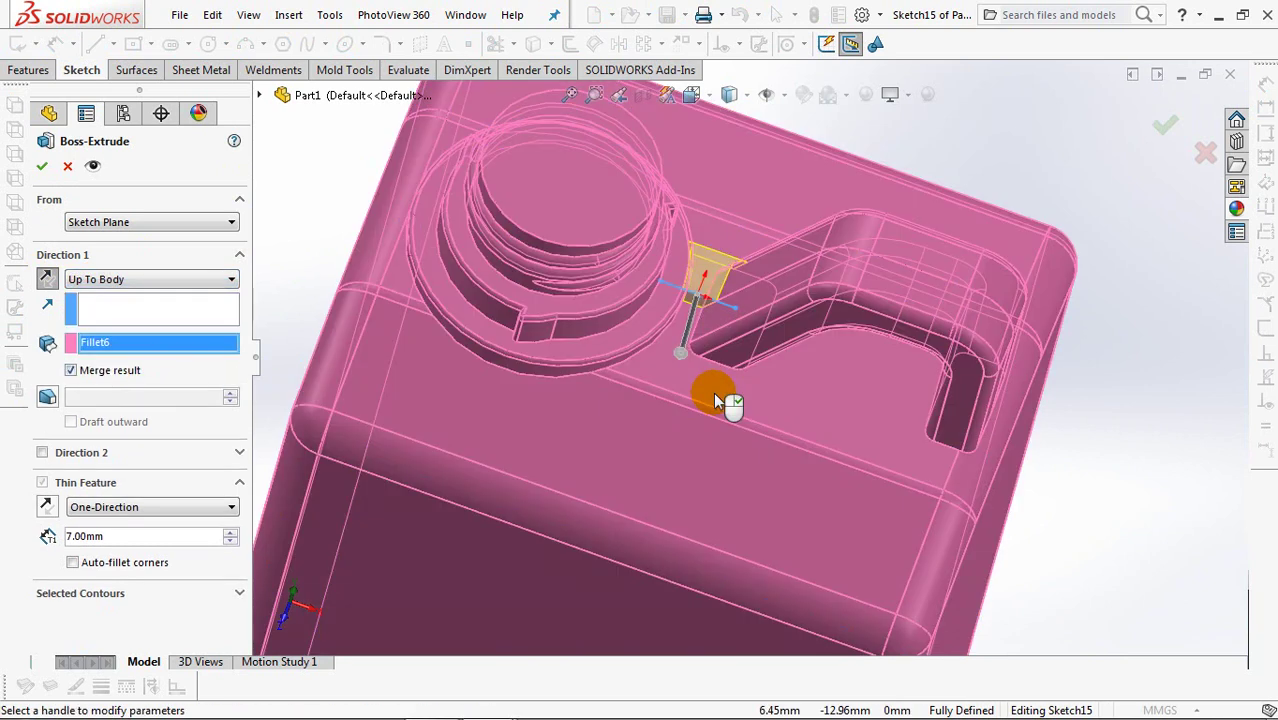
left_click(90, 510)
left_click(99, 535)
type("1.5")
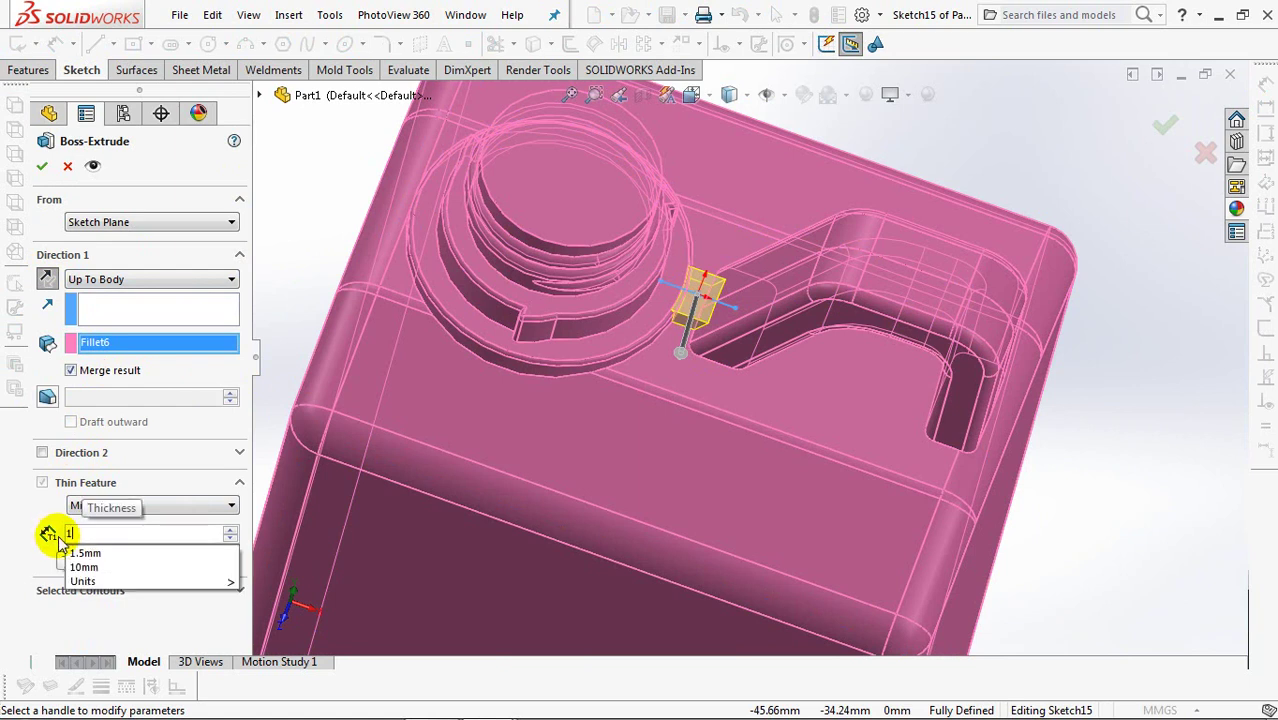
key("Tab")
left_click(42, 168)
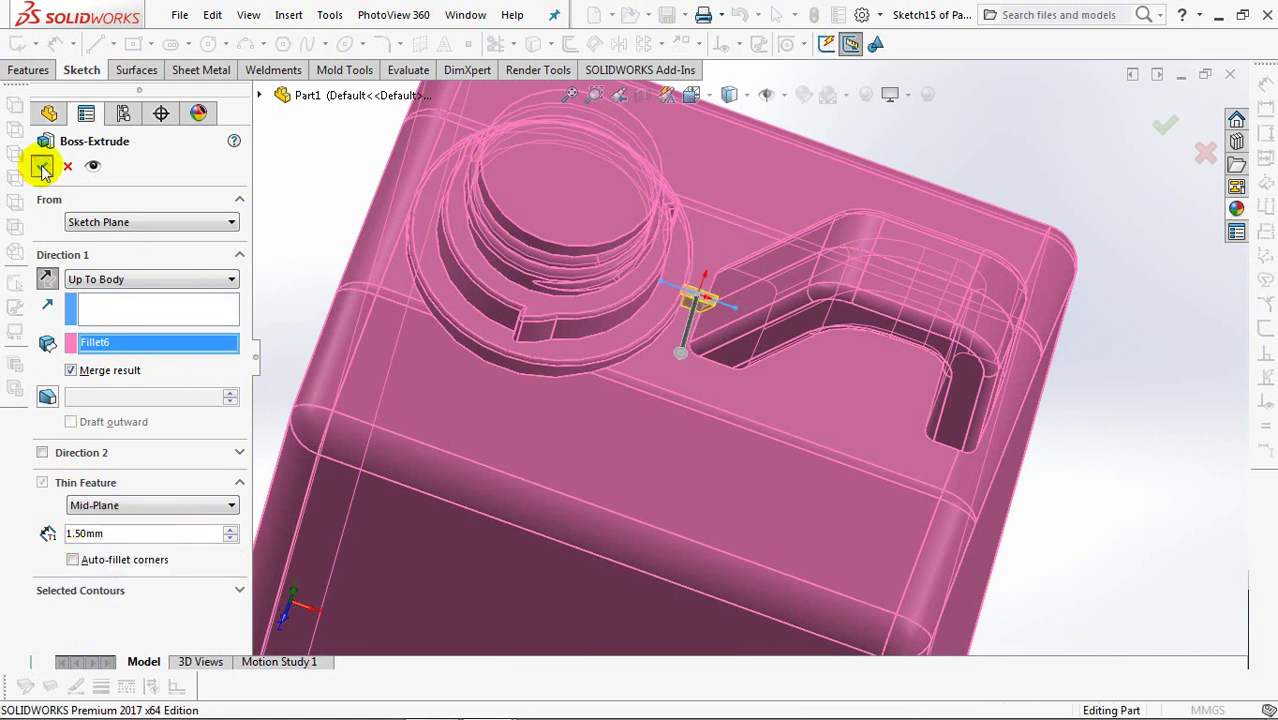
middle_click_drag(505, 367, 405, 255)
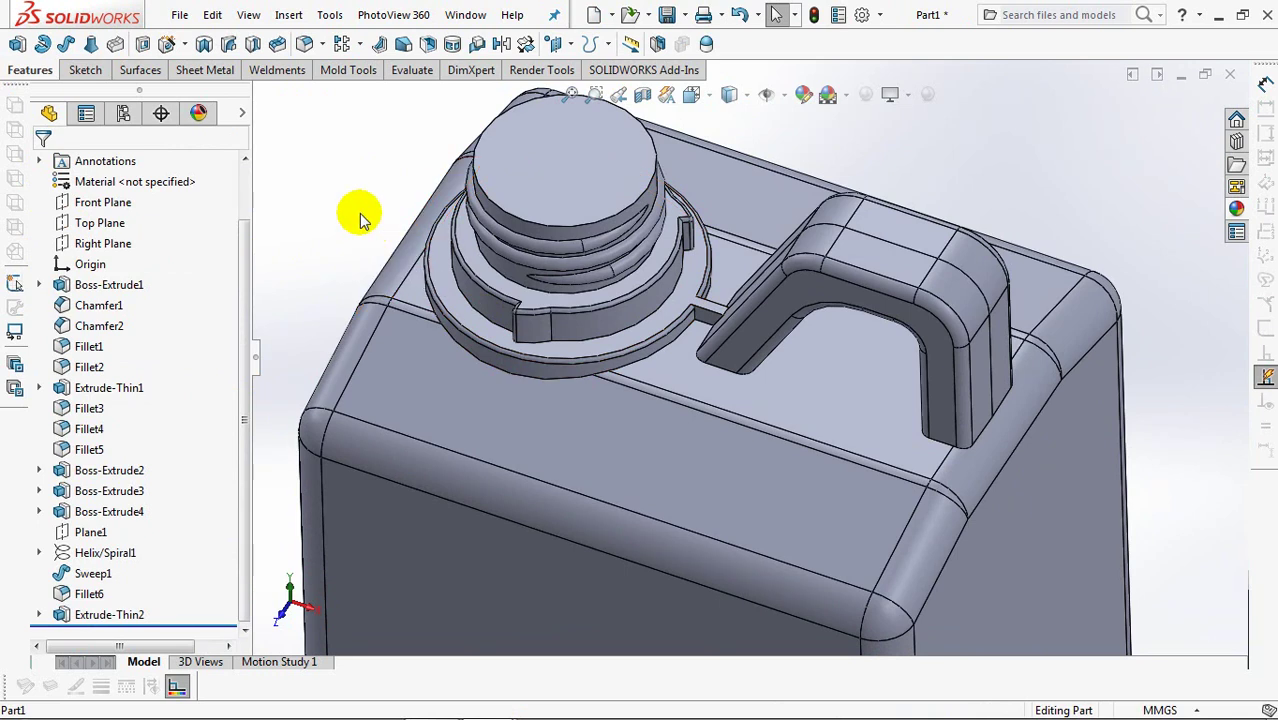
key("ctrl+7")
Draw a centre rectangle on the can's bottom face, centred on the origin.
mouse_move(436, 385)
middle_mouse_down()
mouse_move(508, 328)
mouse_move(512, 155)
middle_mouse_up()
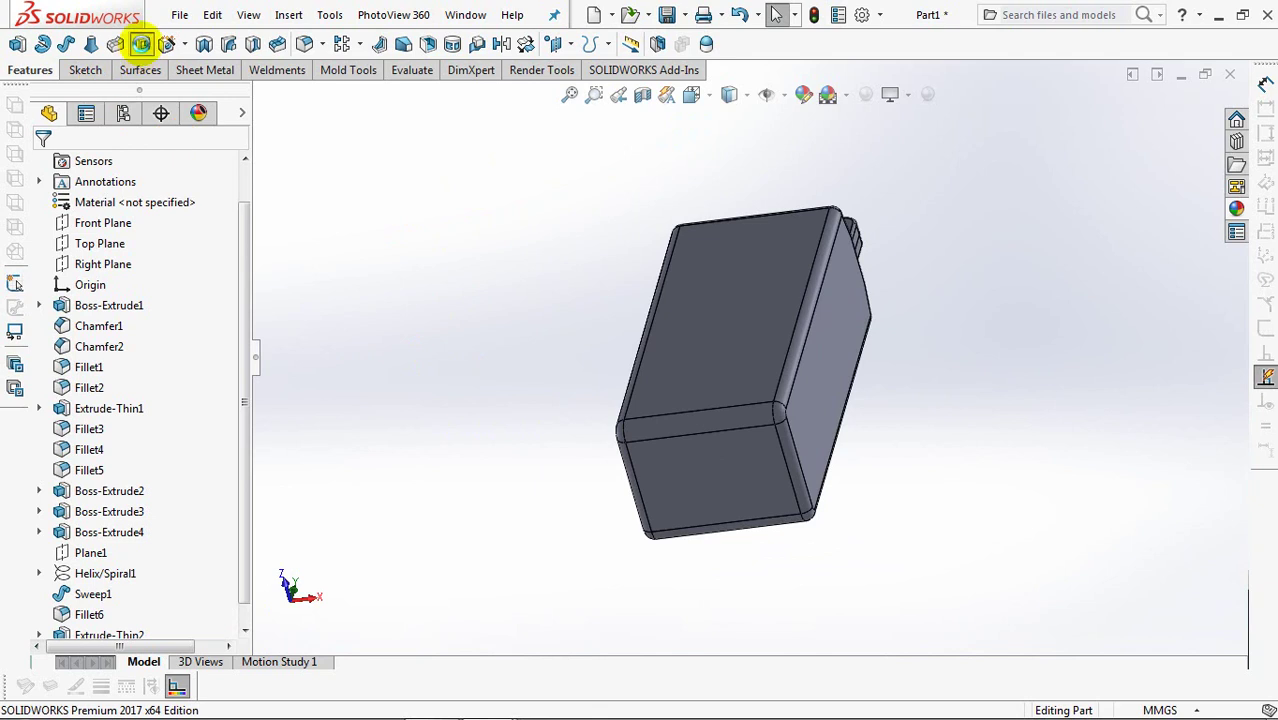
left_click(143, 45)
left_click(740, 462)
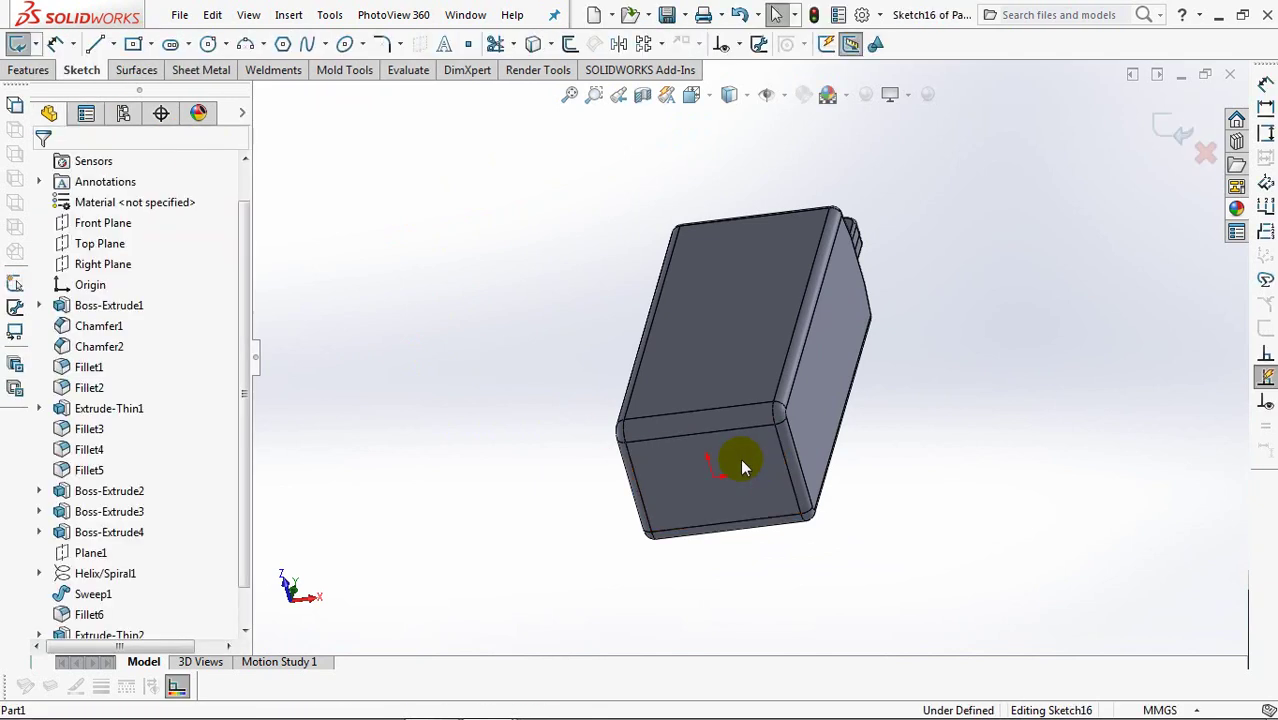
left_click(136, 45)
left_click_drag(748, 357, 533, 228)
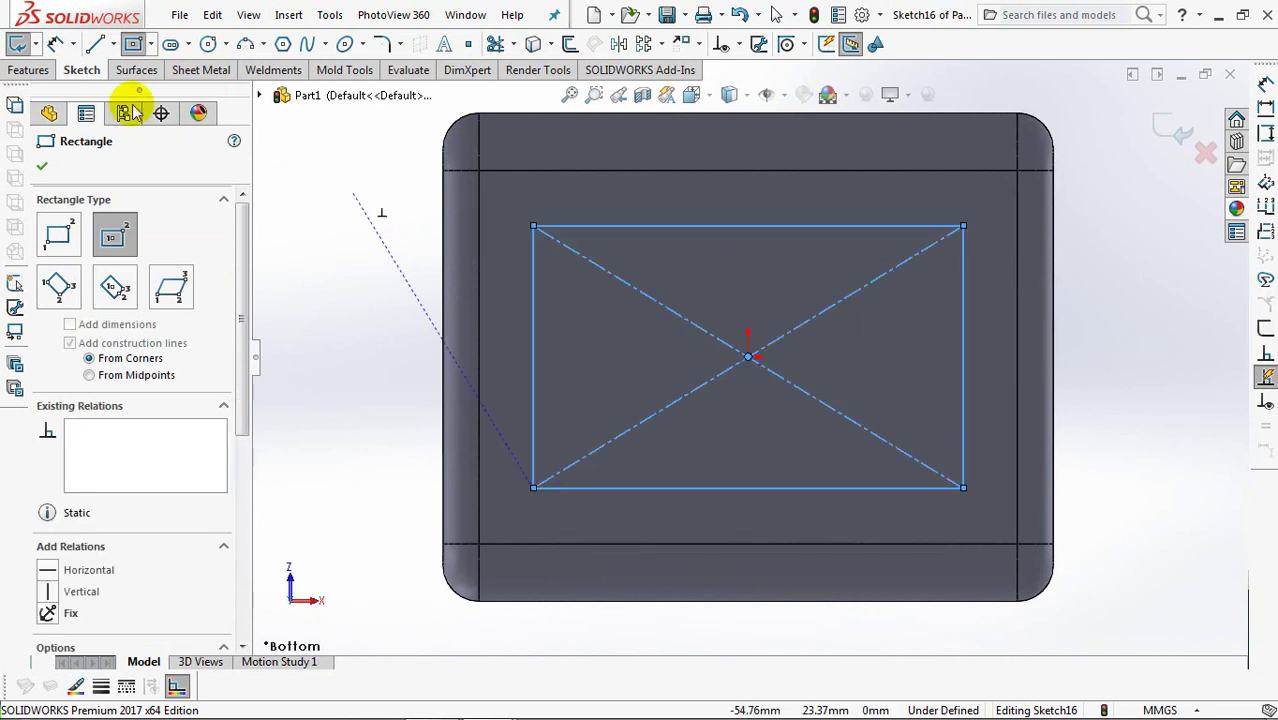
left_click(55, 44)
Dimension the rectangle 67 mm wide and 39 mm tall.
left_click(670, 237)
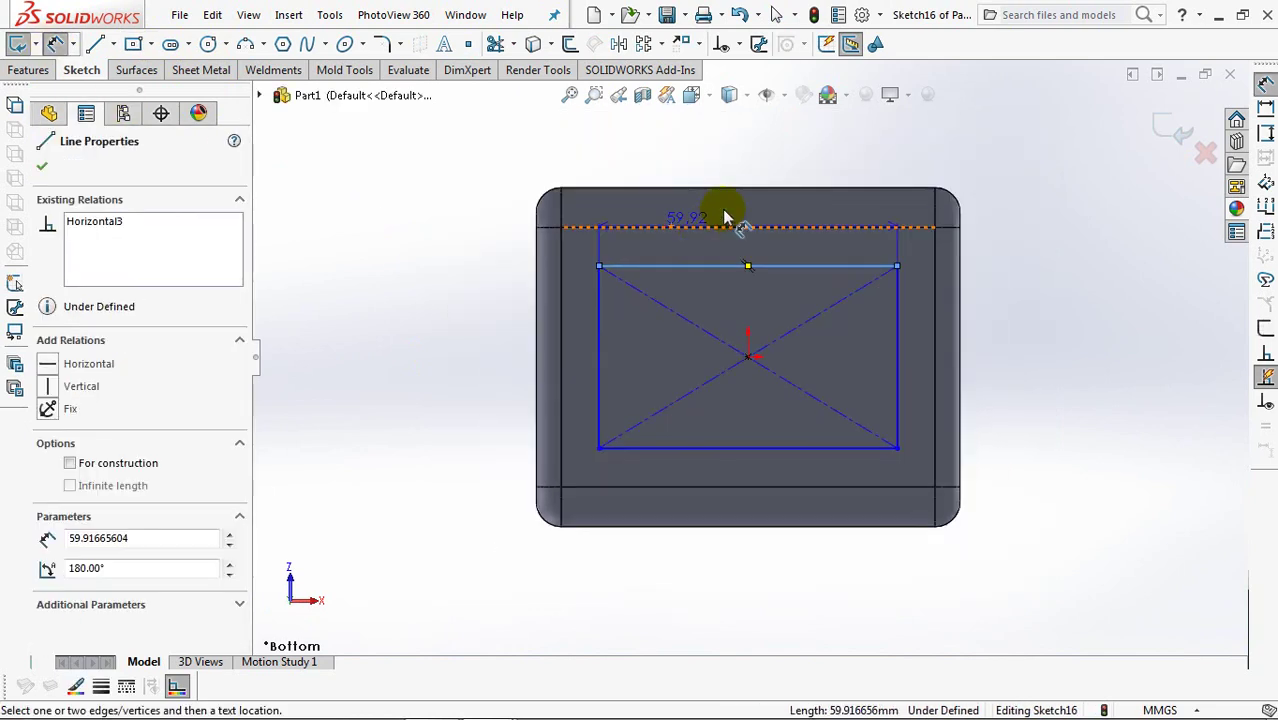
left_click(745, 165)
type("67")
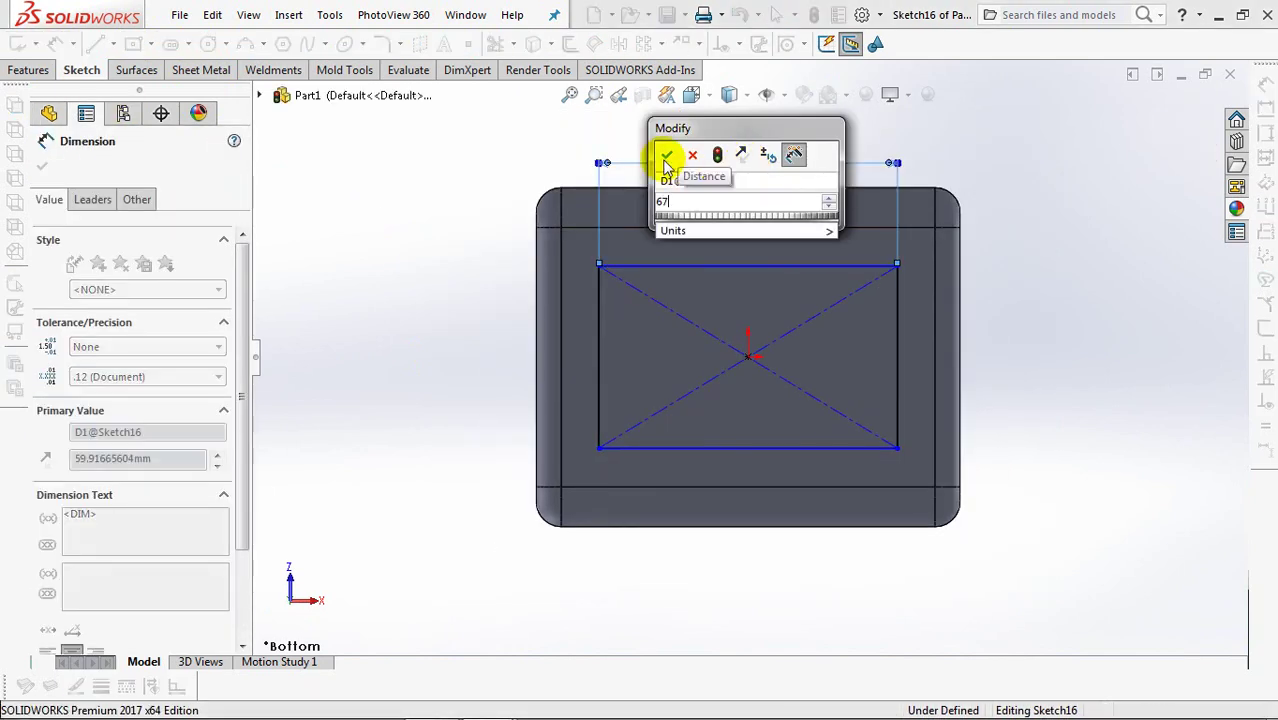
left_click(666, 155)
left_click(587, 321)
left_click(492, 342)
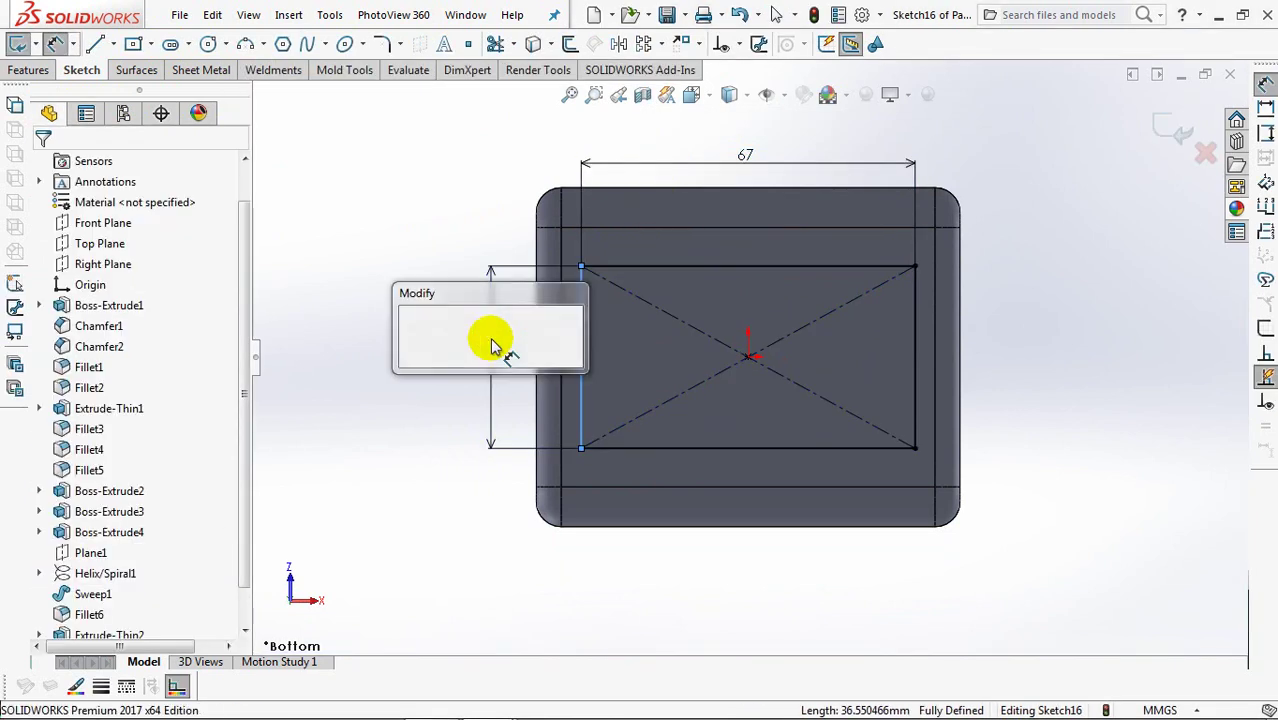
type("39")
left_click(411, 329)
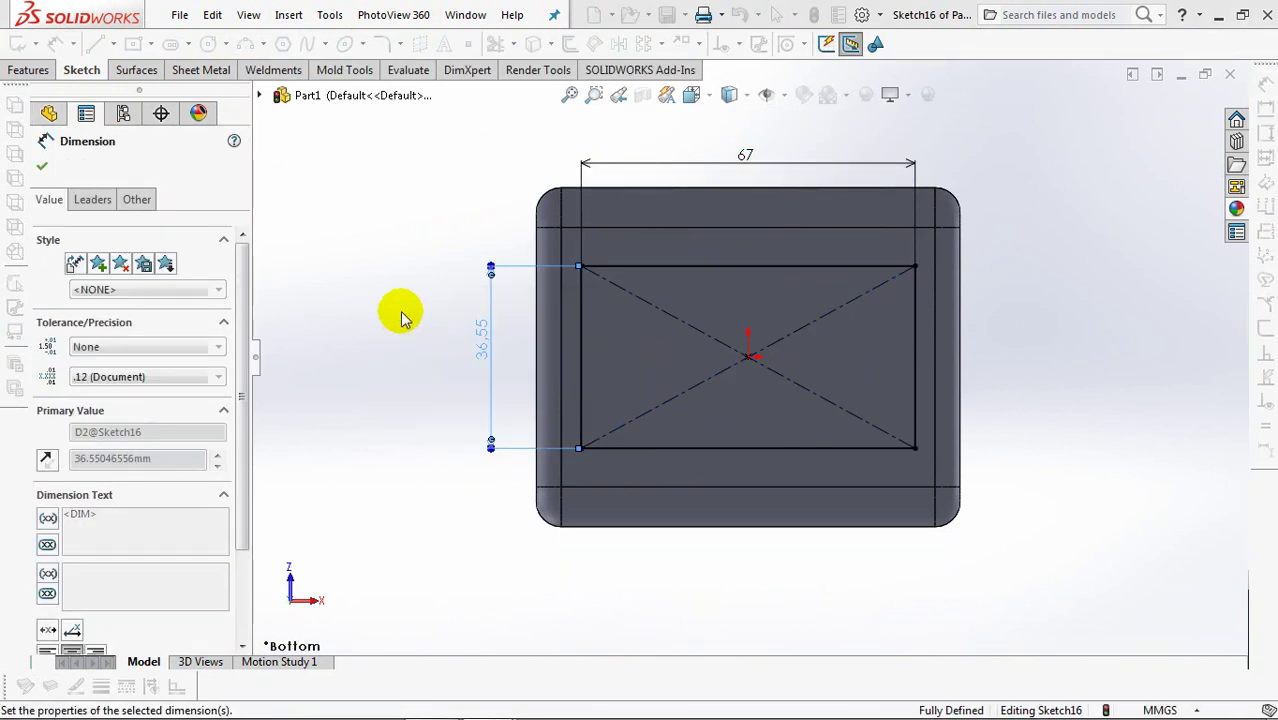
left_click(258, 200)
Round all four rectangle corners with 2 mm sketch fillets.
left_click(381, 43)
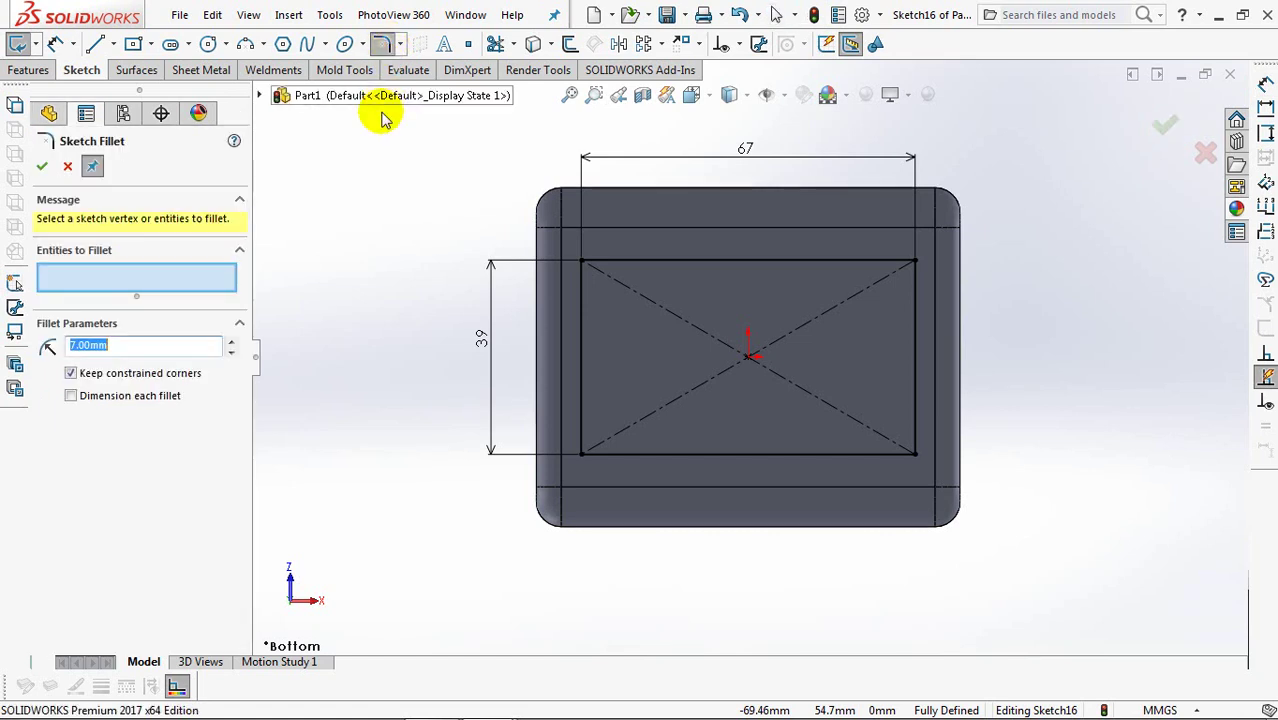
left_click(586, 268)
left_click(913, 265)
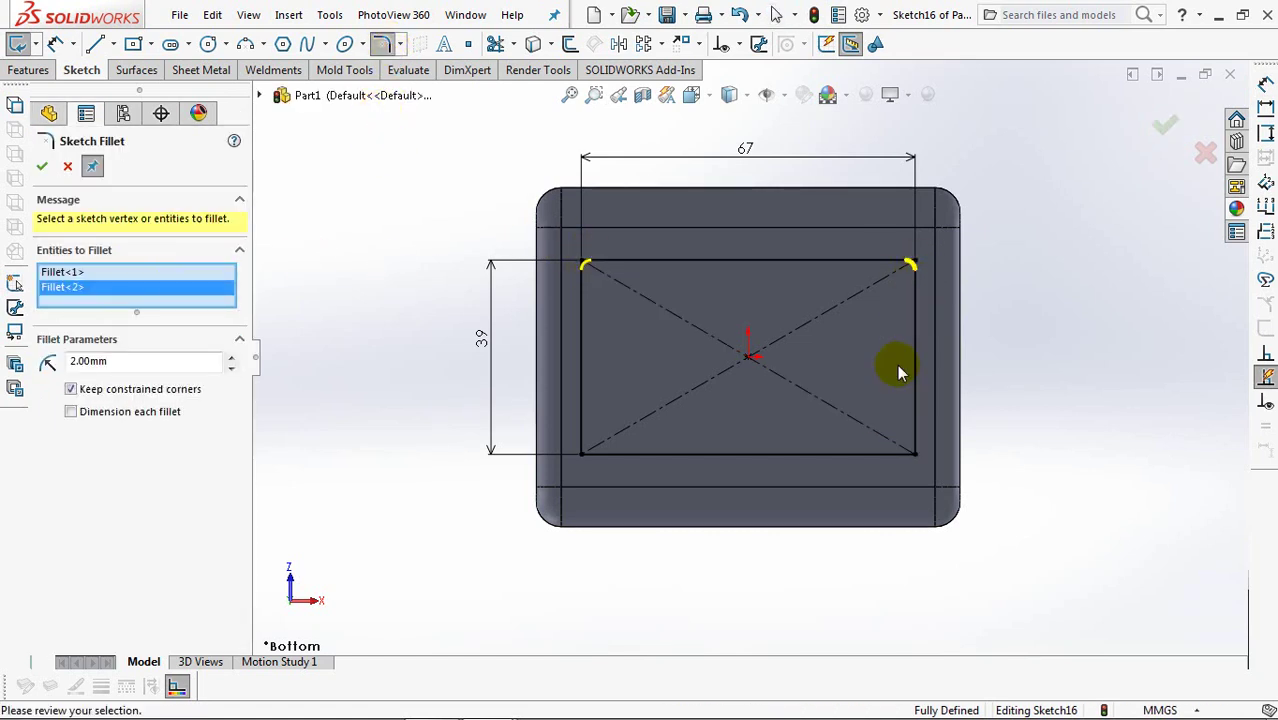
left_click(916, 457)
left_click(584, 456)
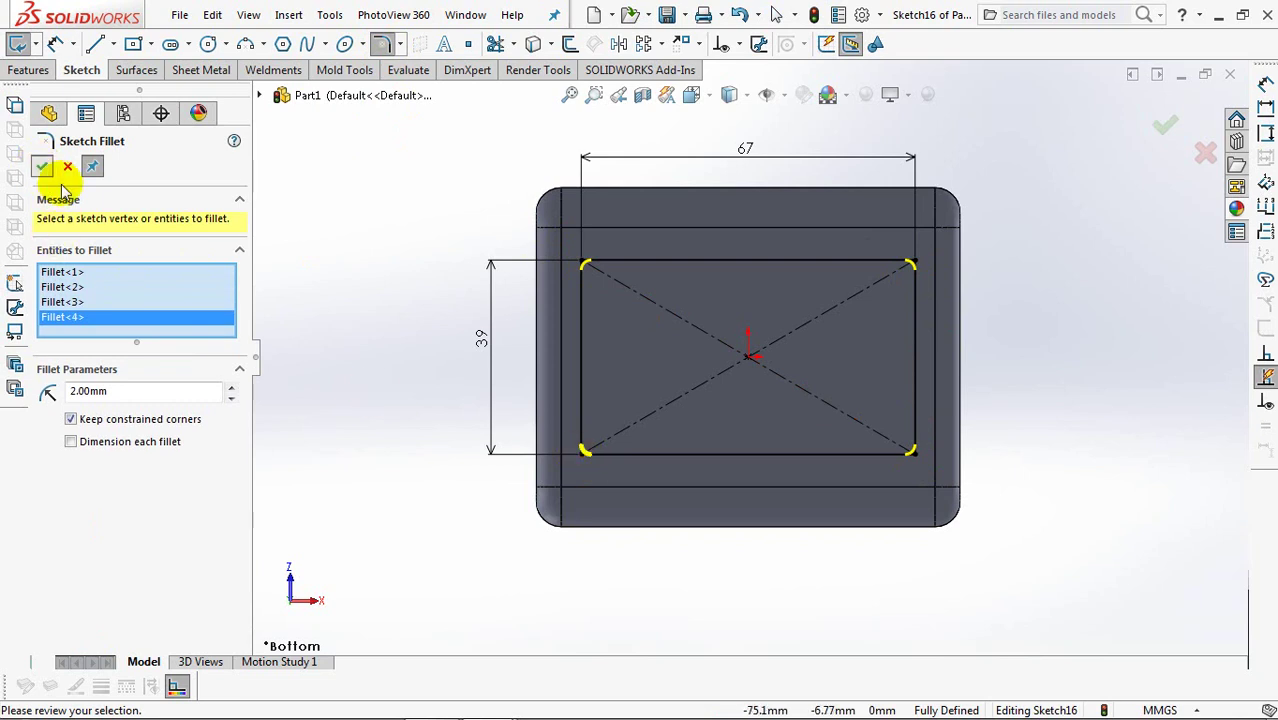
left_click(42, 168)
left_click(1170, 128)
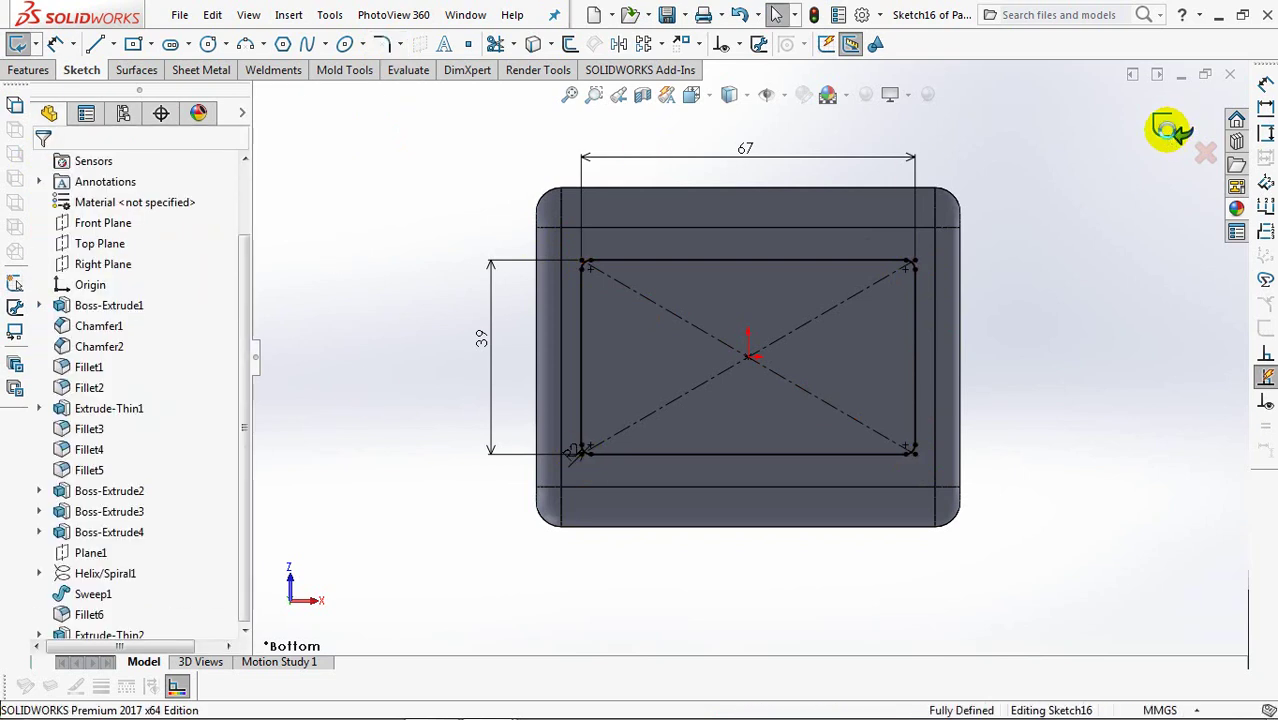
Cut the rounded rectangle 1.5 mm deep into the can's bottom.
type("1.5")
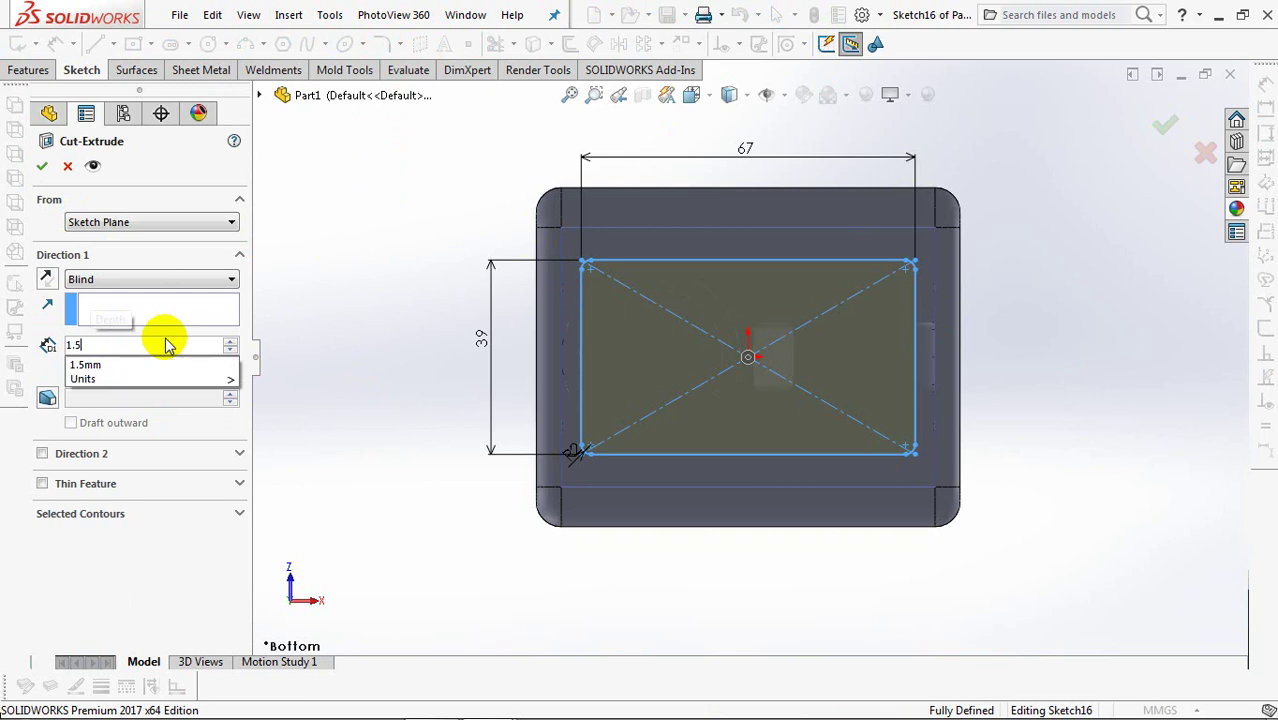
key("Return")
mouse_move(372, 395)
middle_mouse_down()
mouse_move(365, 362)
mouse_move(346, 356)
middle_mouse_up()
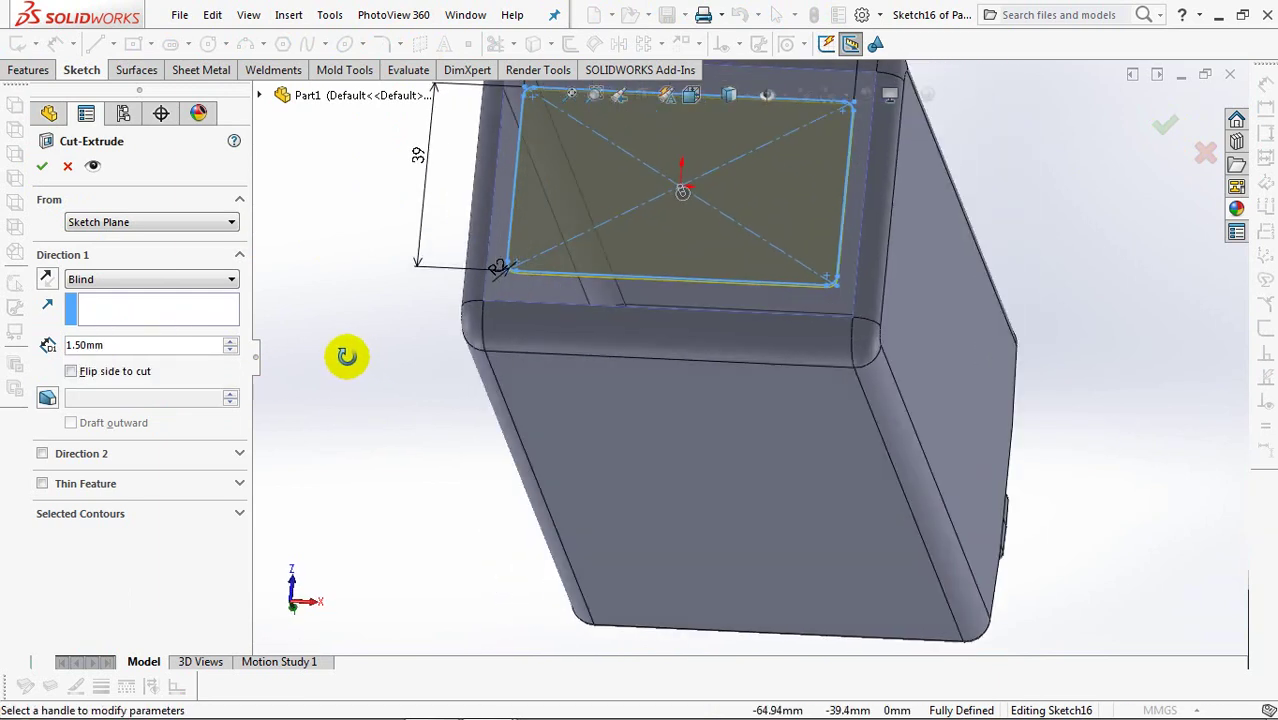
left_click(1165, 127)
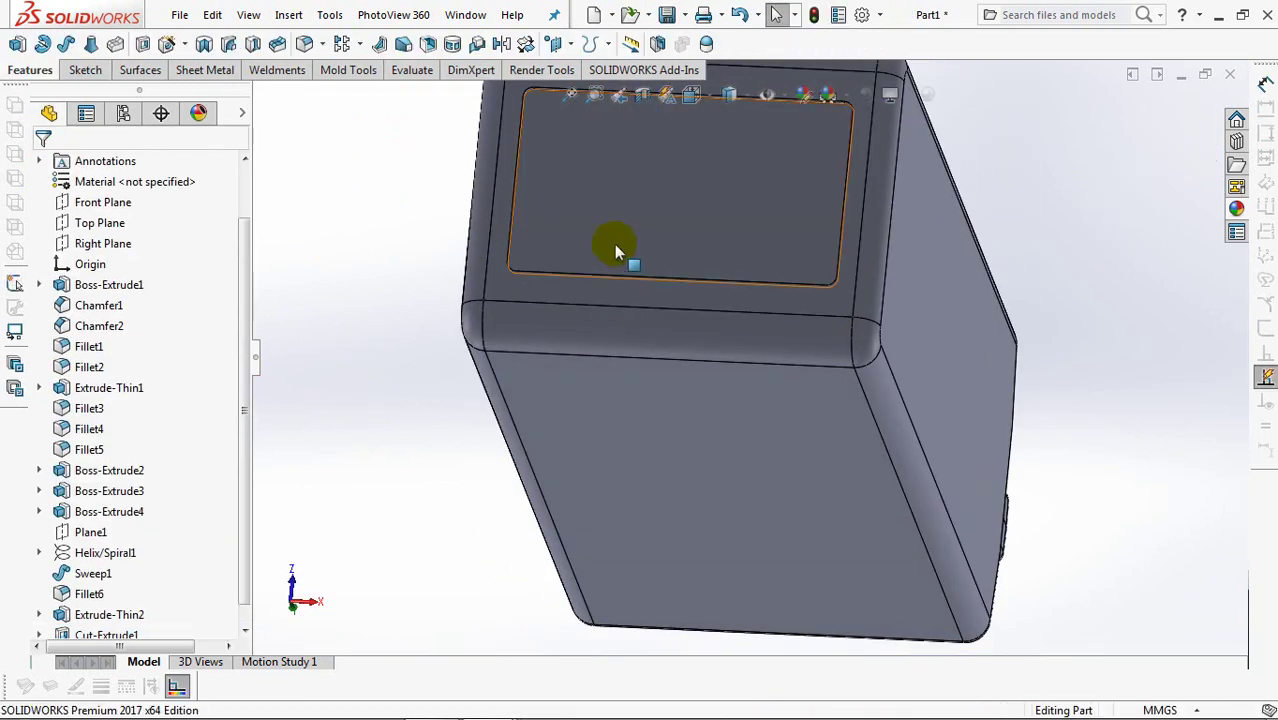
left_click(141, 44)
On the recessed face, draw an origin-centred rectangle and a centerline to its right-edge midpoint.
left_click(654, 210)
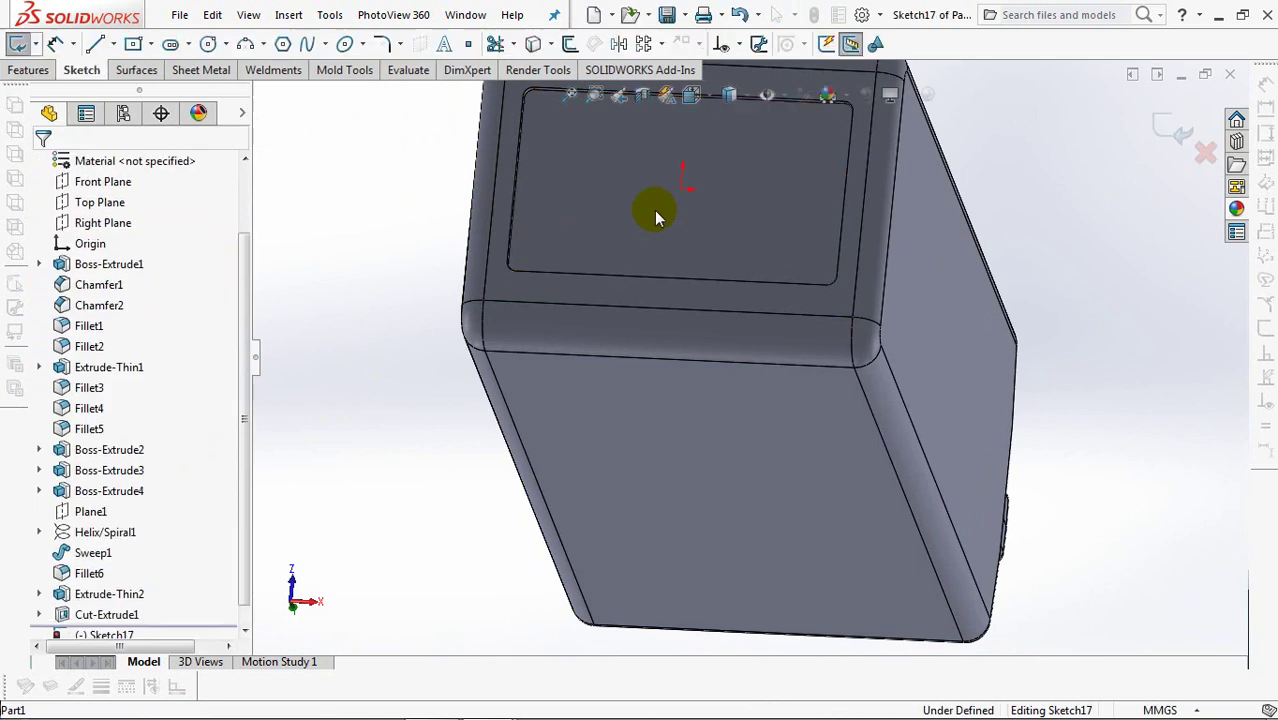
left_click(135, 46)
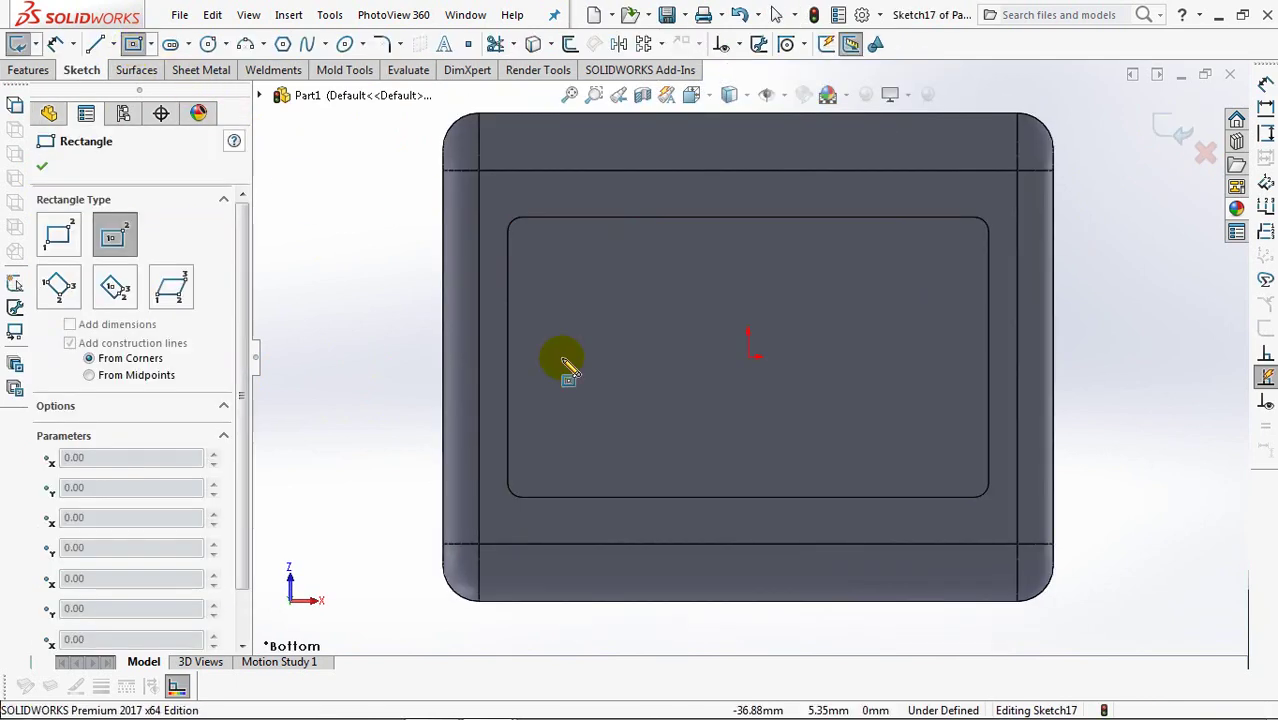
left_click(748, 355)
left_click(510, 291)
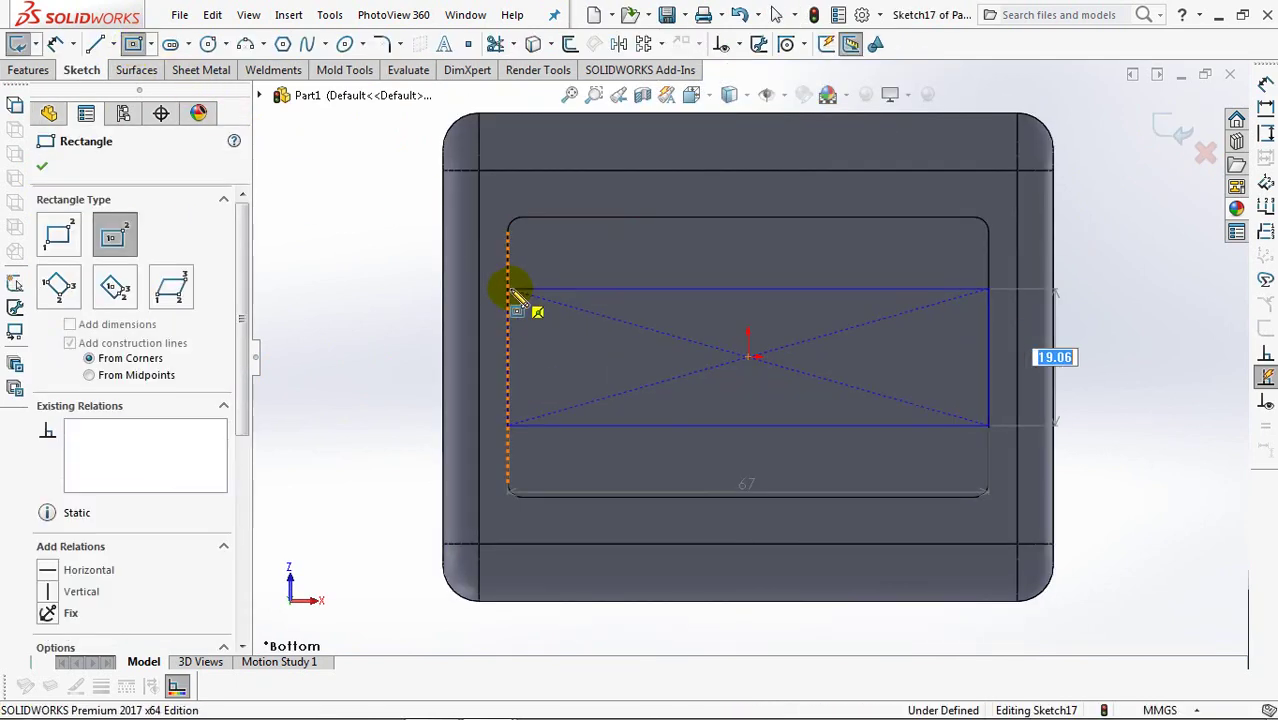
left_click(111, 44)
left_click(125, 86)
left_click(748, 356)
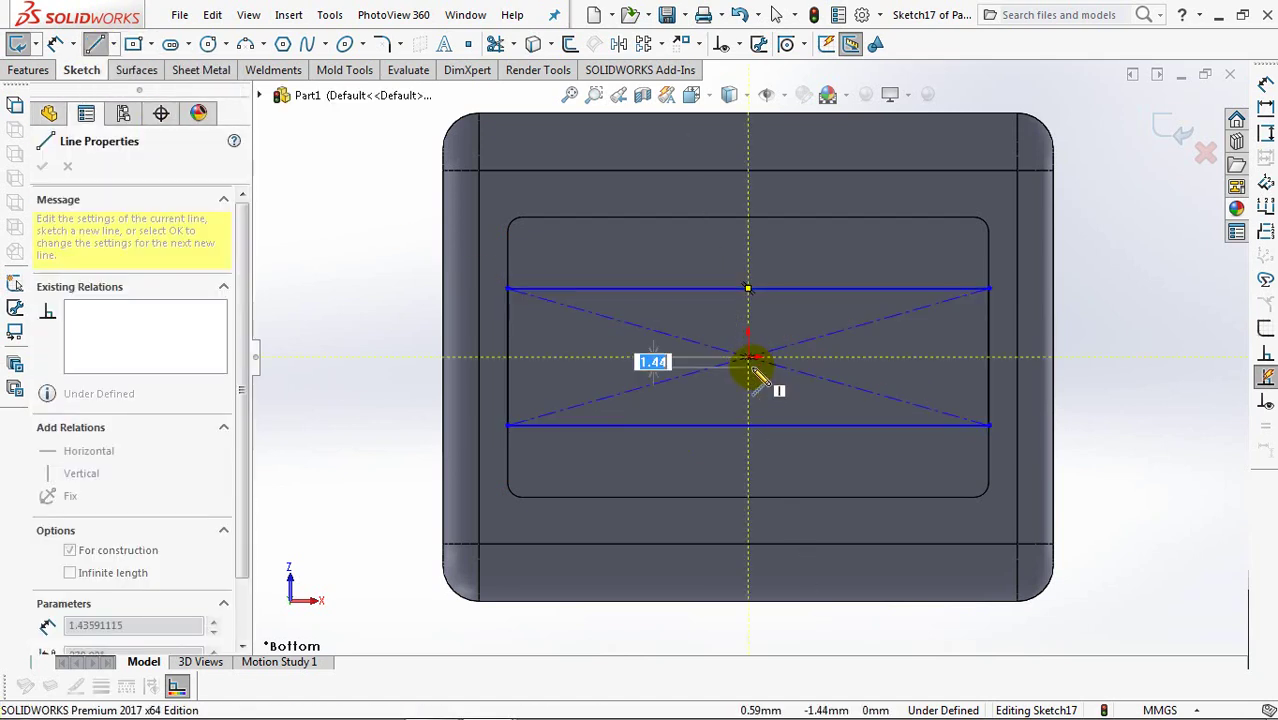
left_click(990, 357)
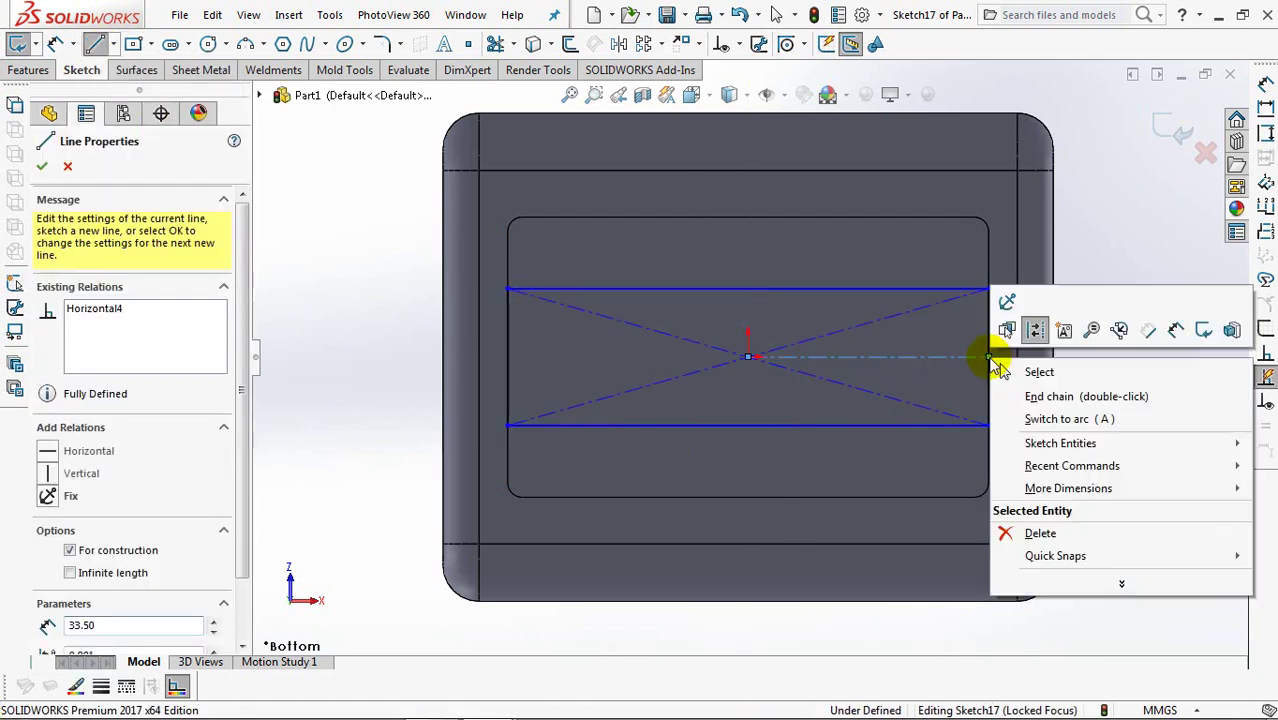
key("Escape")
key("Escape")
Draw a circle centred on the centerline reaching the recess edge.
left_click(208, 44)
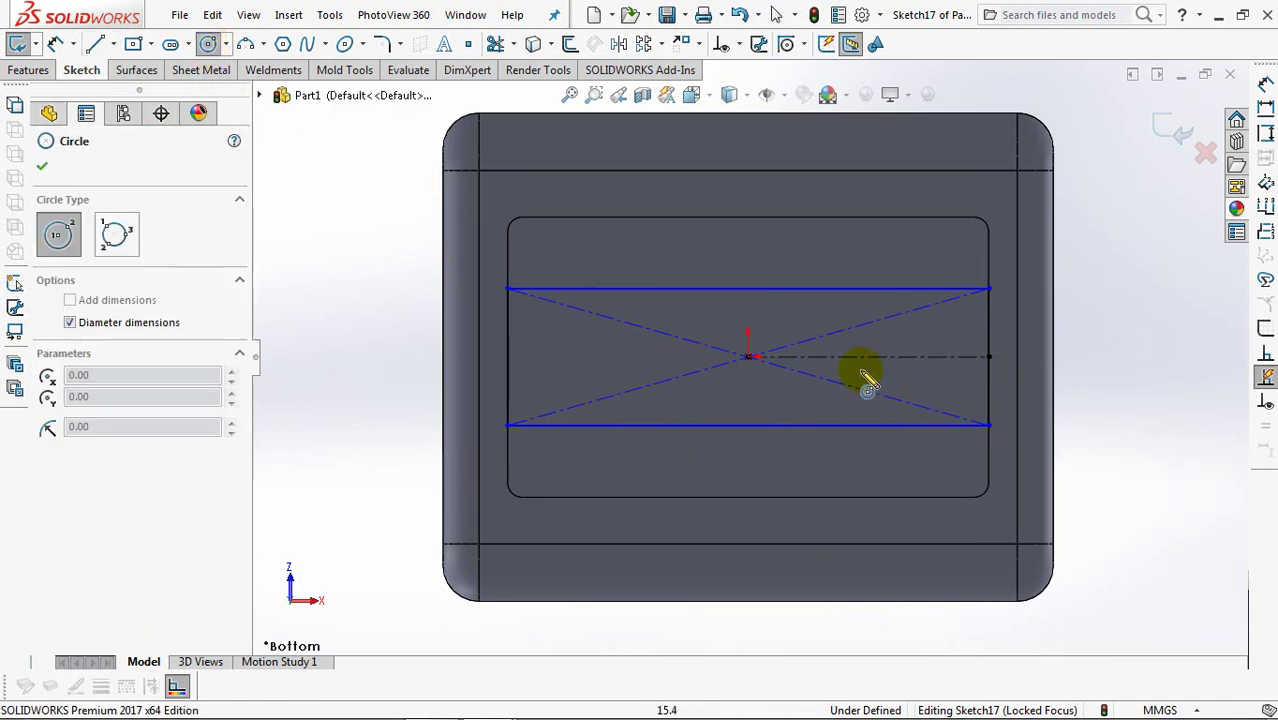
left_click(847, 356)
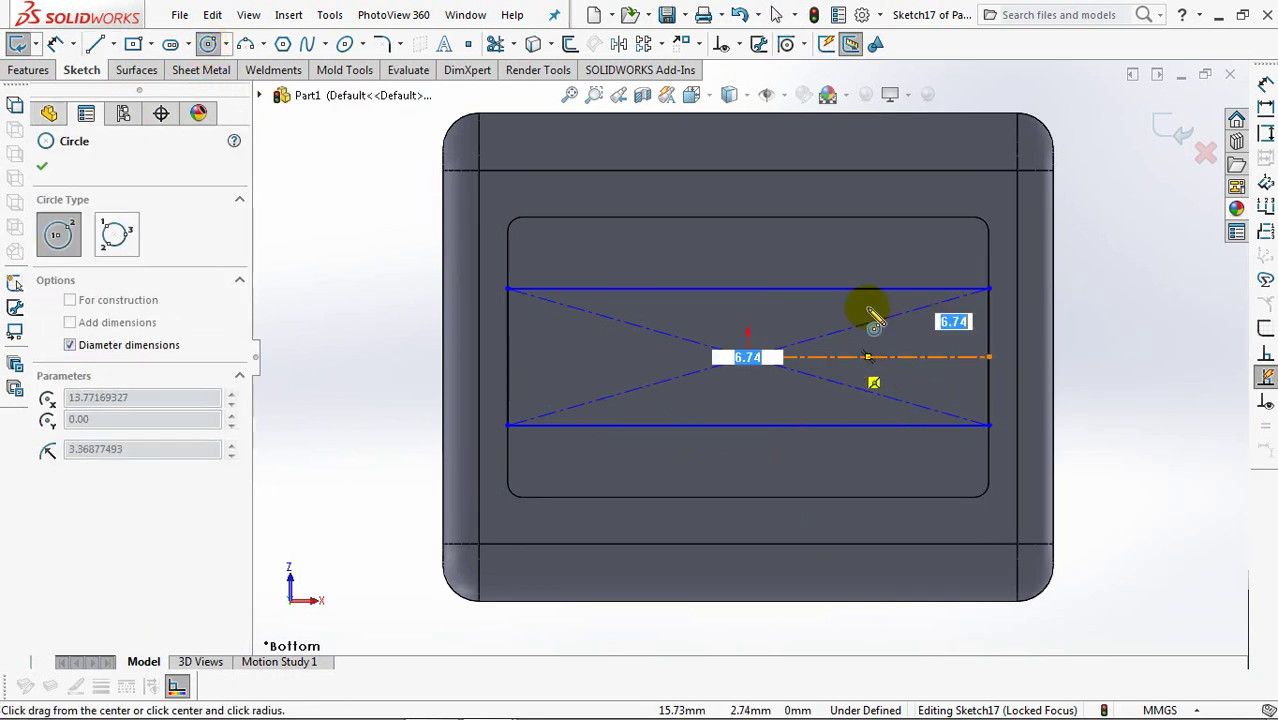
left_click(870, 214)
right_click(886, 224)
left_click(921, 233)
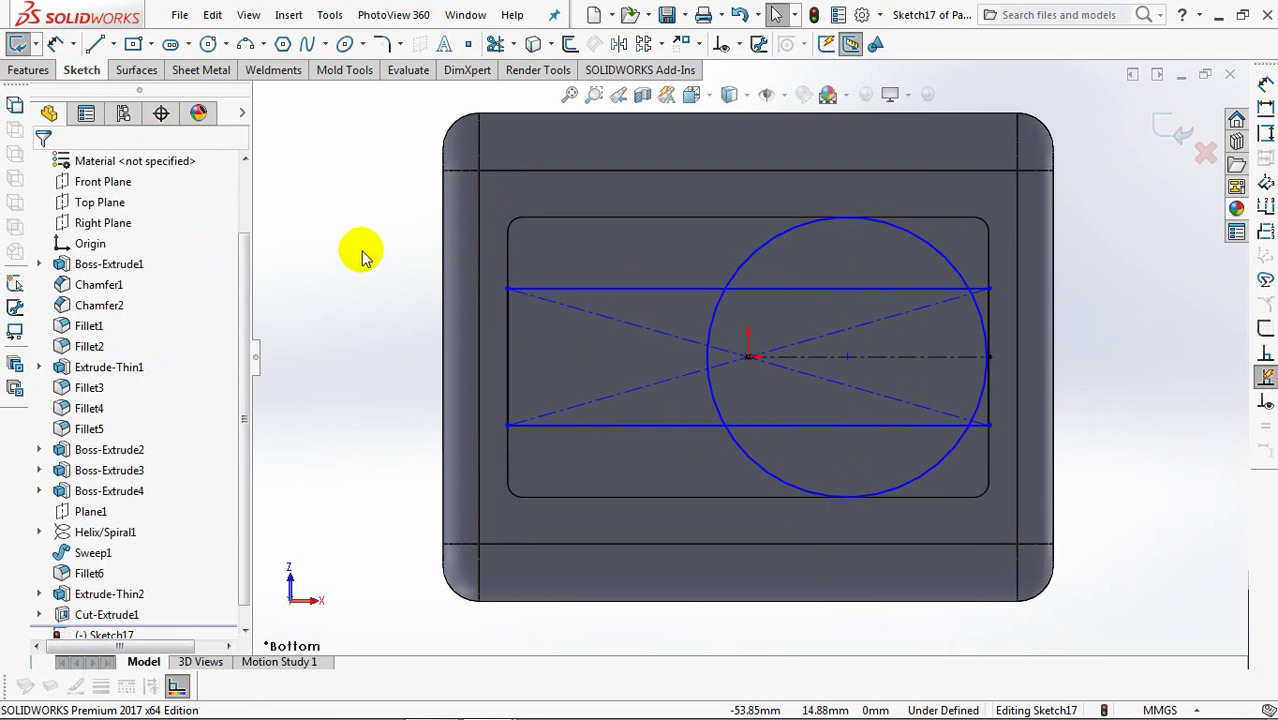
Make the circle tangent to the recess's right edge and then its top edge.
left_click(739, 46)
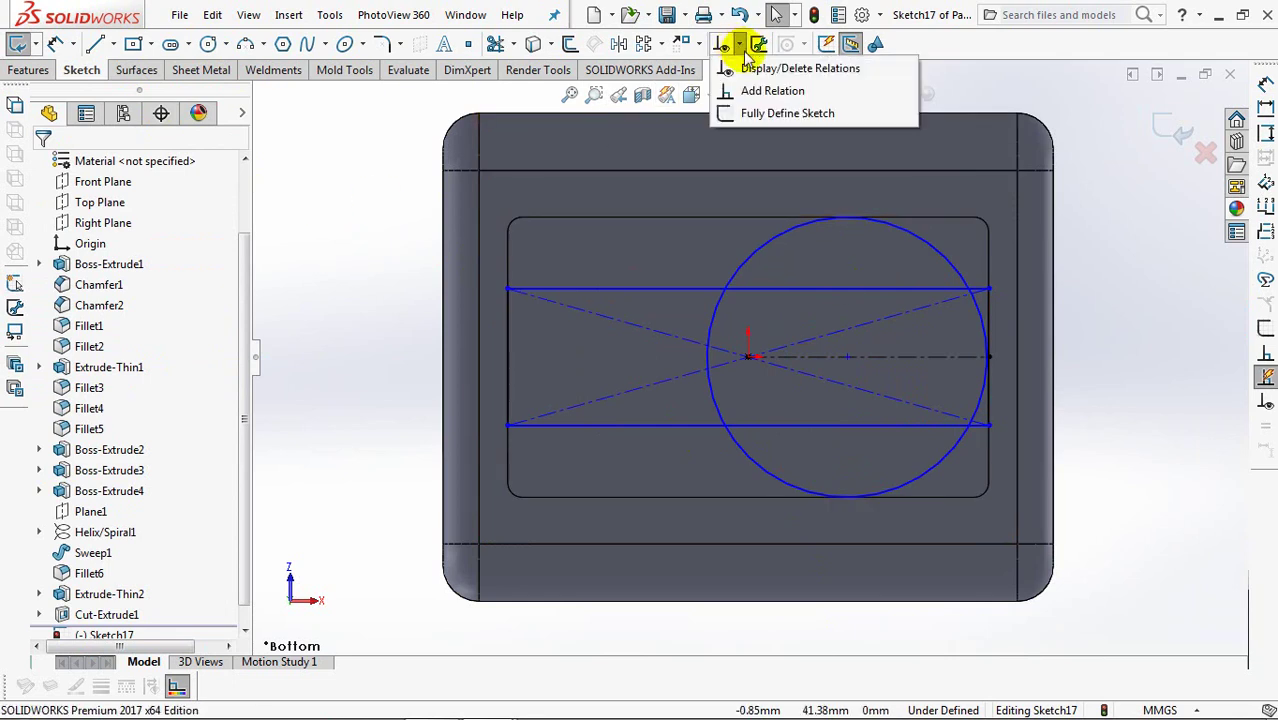
left_click(775, 89)
left_click(951, 257)
left_click(986, 268)
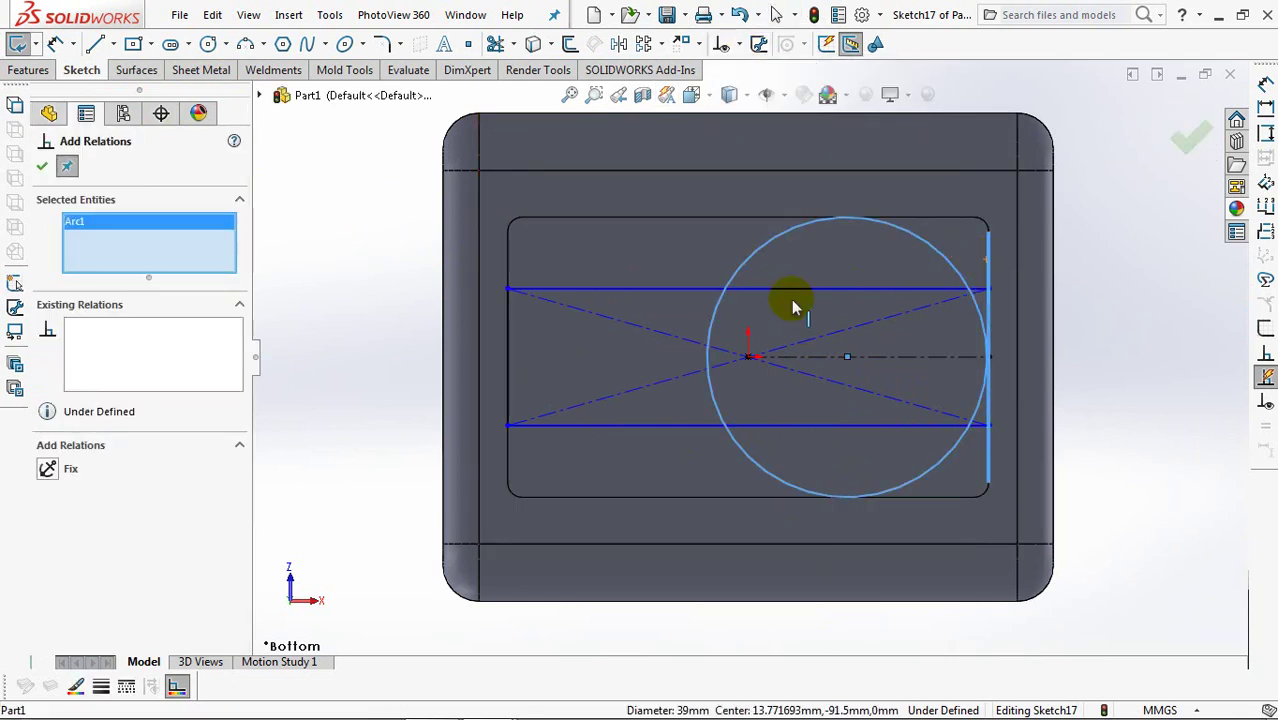
left_click(47, 468)
left_click(40, 167)
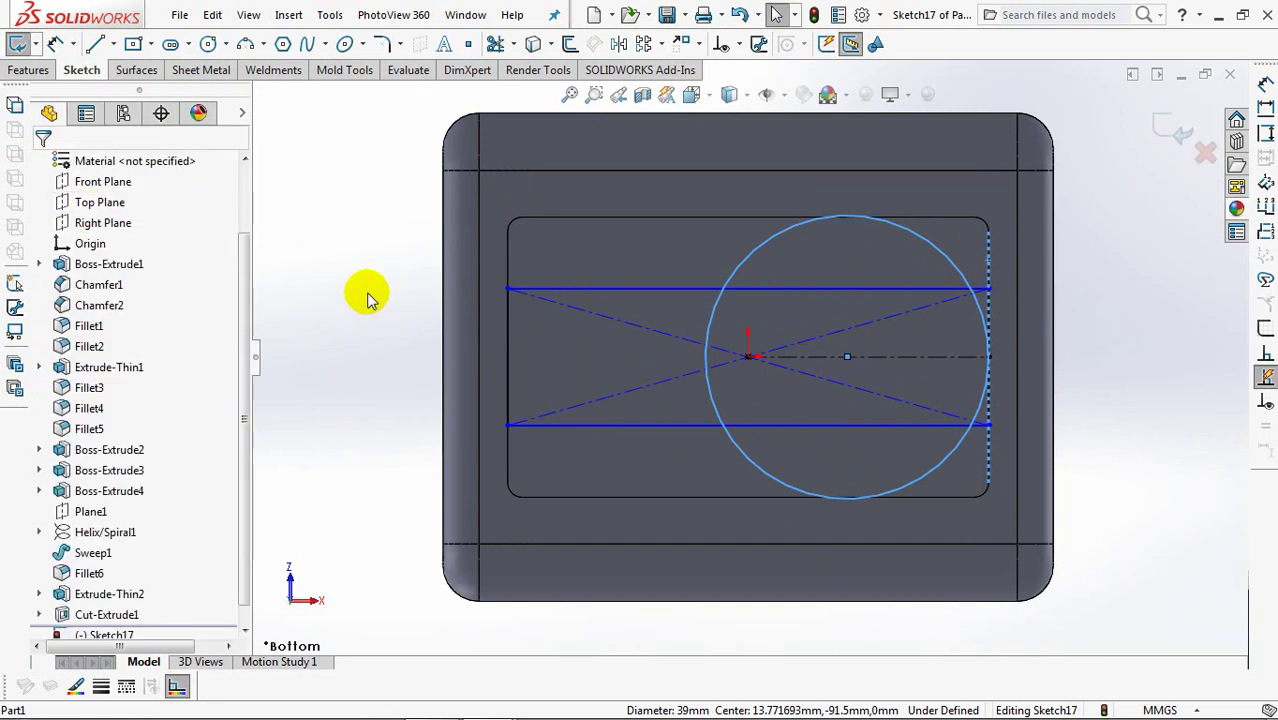
left_click(739, 44)
left_click(775, 89)
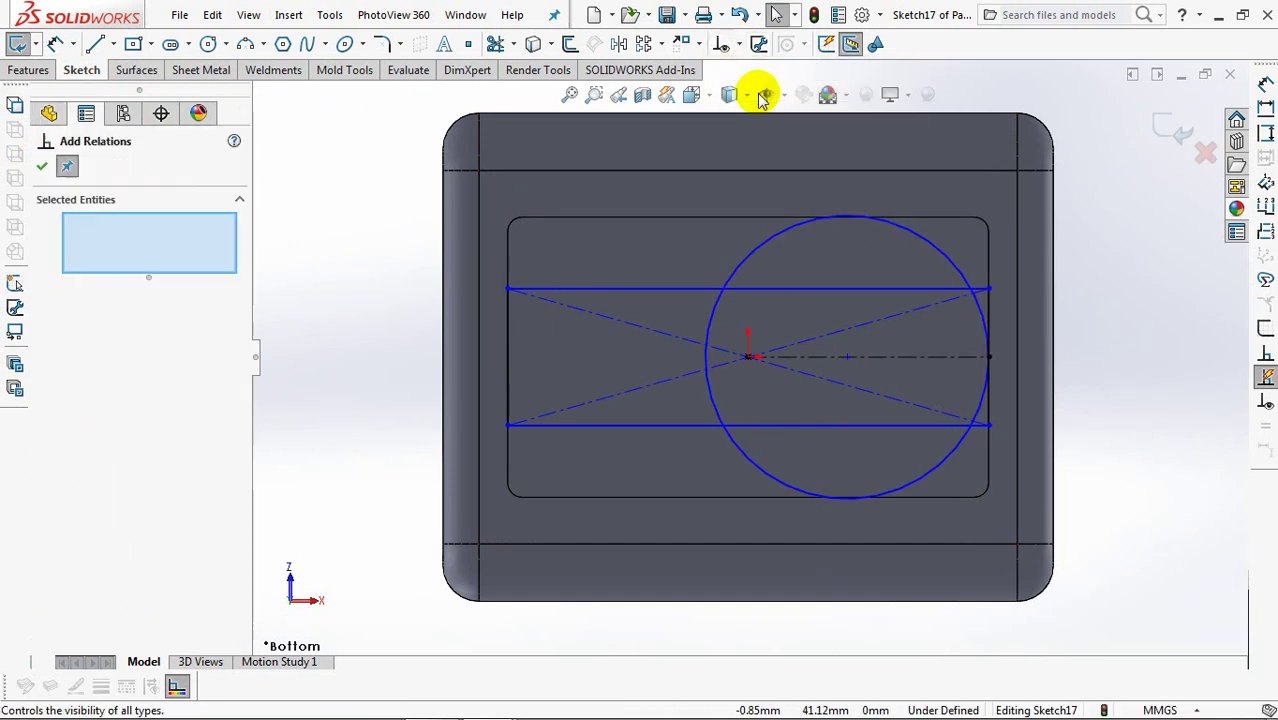
left_click(930, 232)
left_click(910, 218)
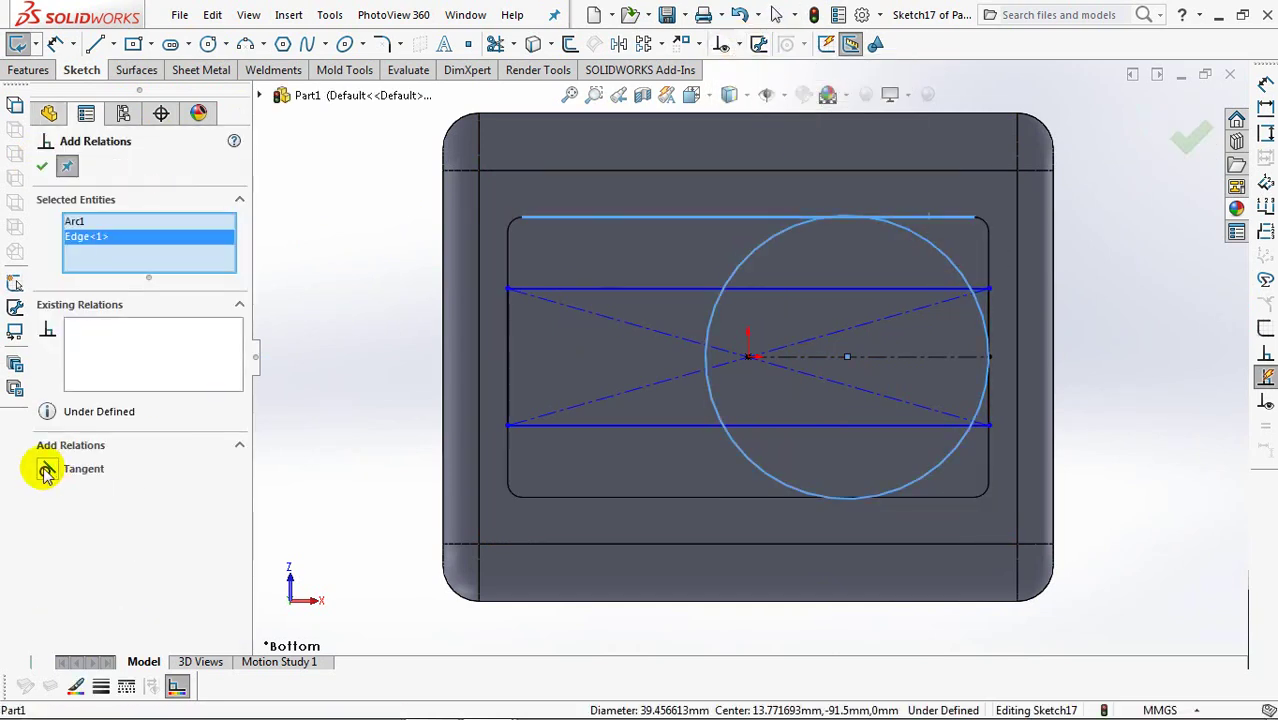
left_click(40, 172)
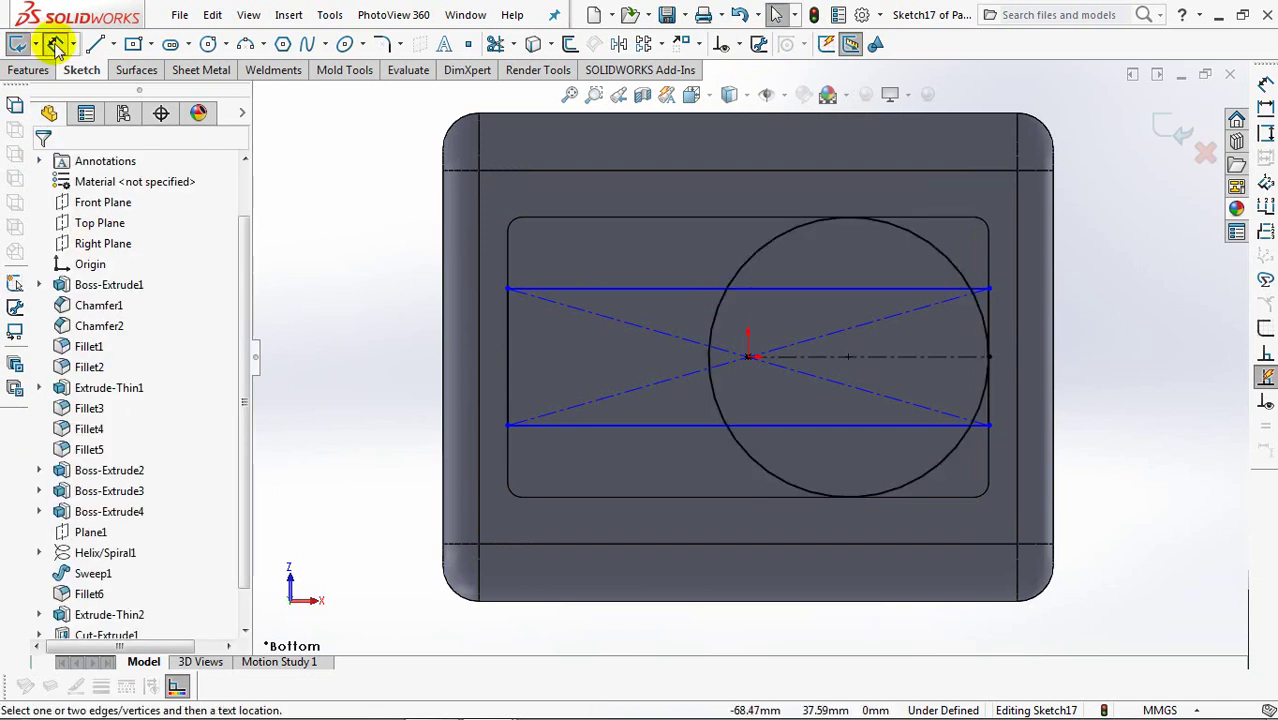
Dimension the slot's two horizontal lines 20 mm apart, fully defining the sketch.
left_click(572, 290)
left_click(578, 425)
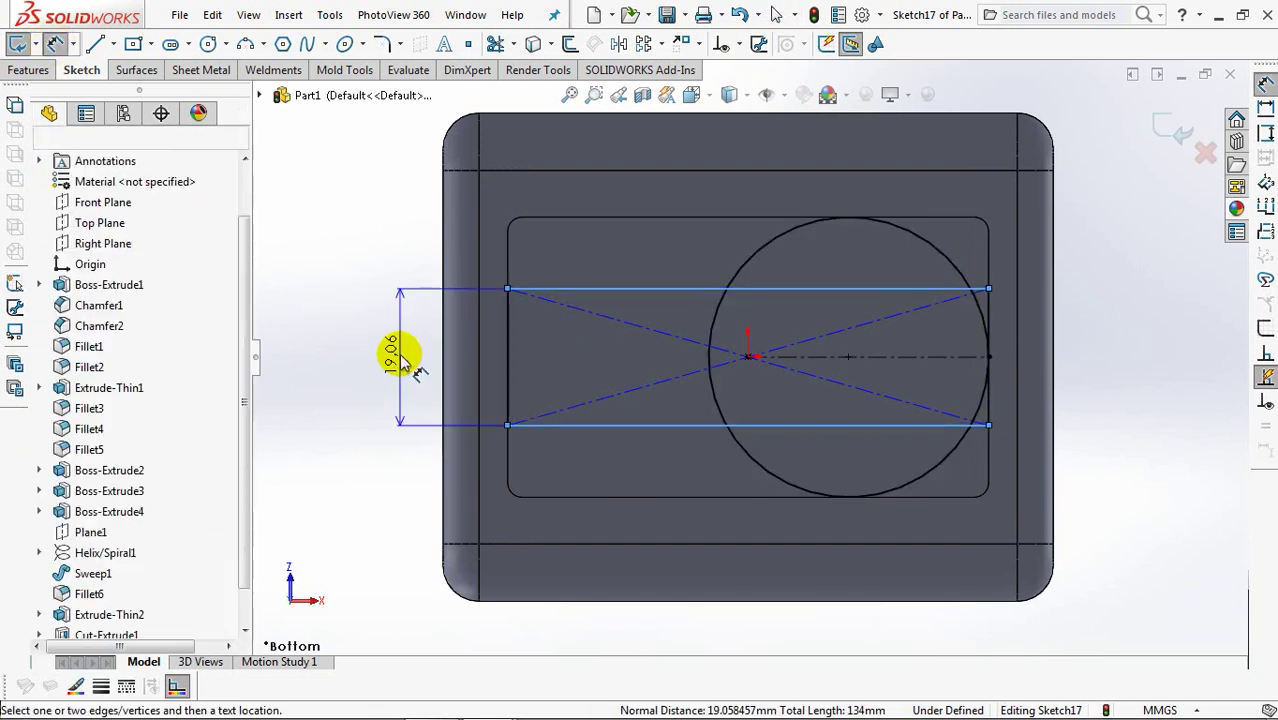
left_click(400, 355)
left_click(318, 347)
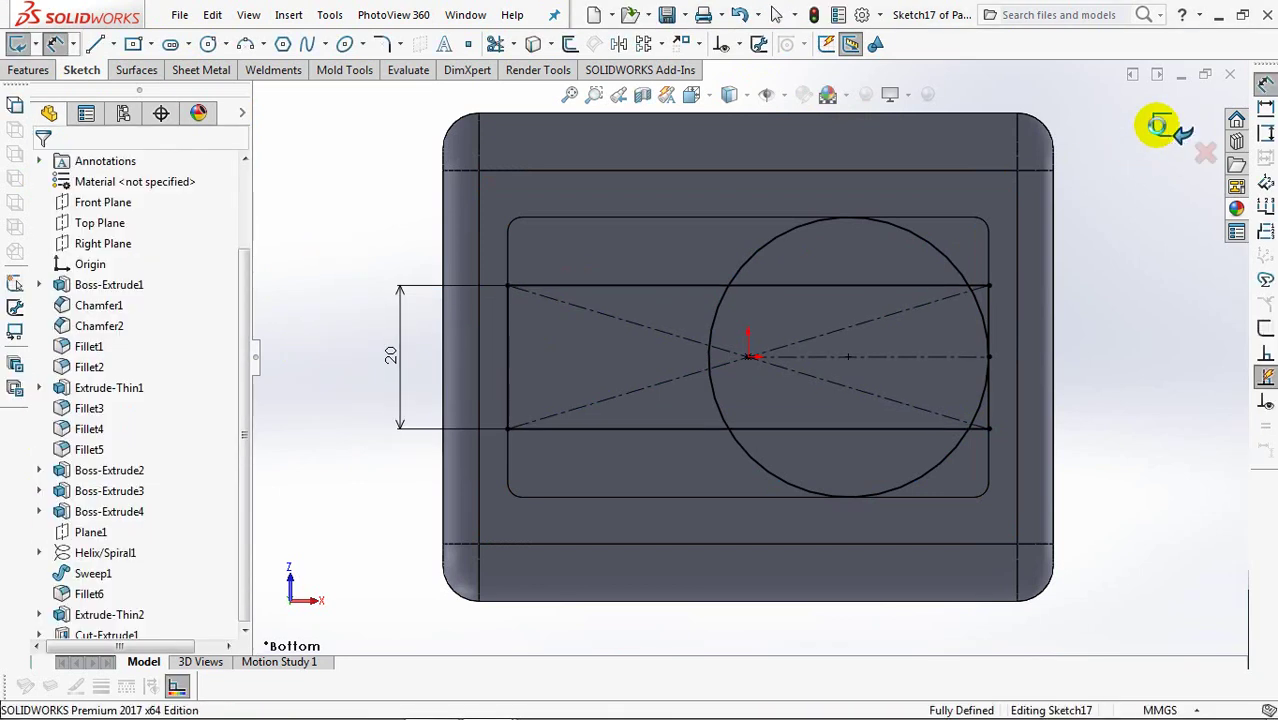
key("ctrl+e")
Cut the slot region and three circle regions 0.5 mm deep into the bottom recess.
mouse_move(1155, 312)
middle_mouse_down()
mouse_move(1141, 257)
mouse_move(1148, 268)
middle_mouse_up()
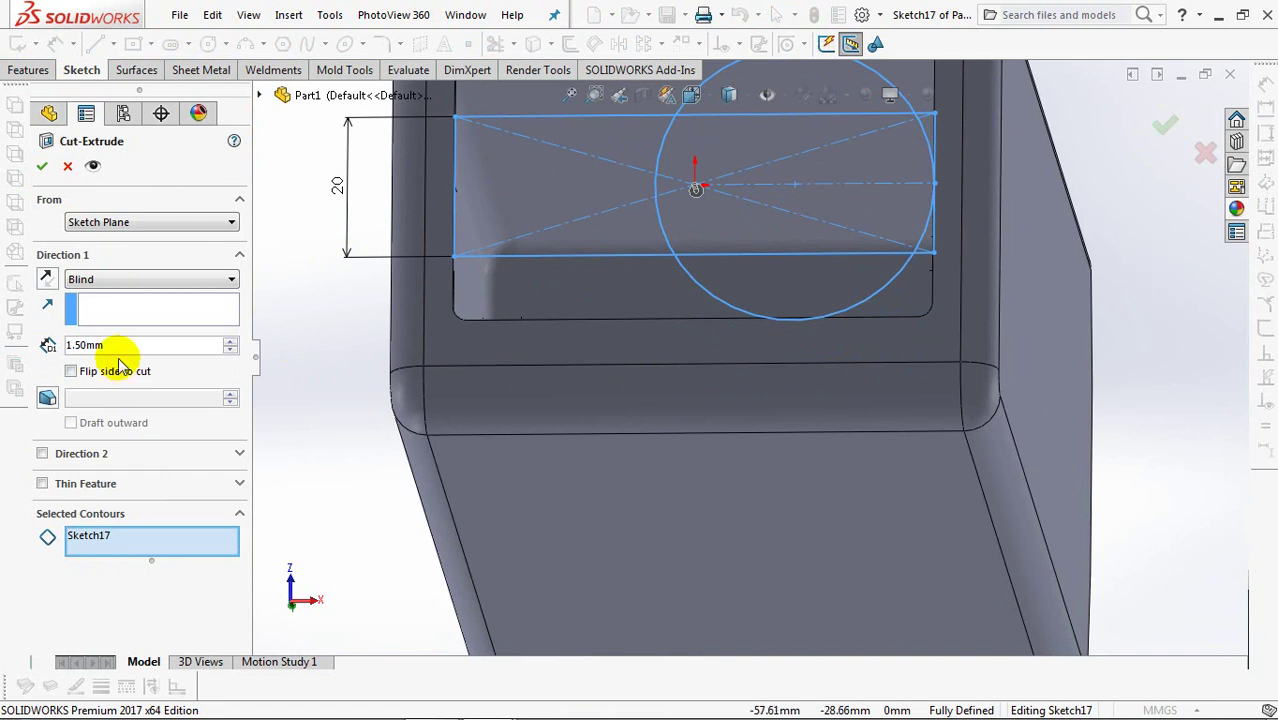
type("5")
key("Return")
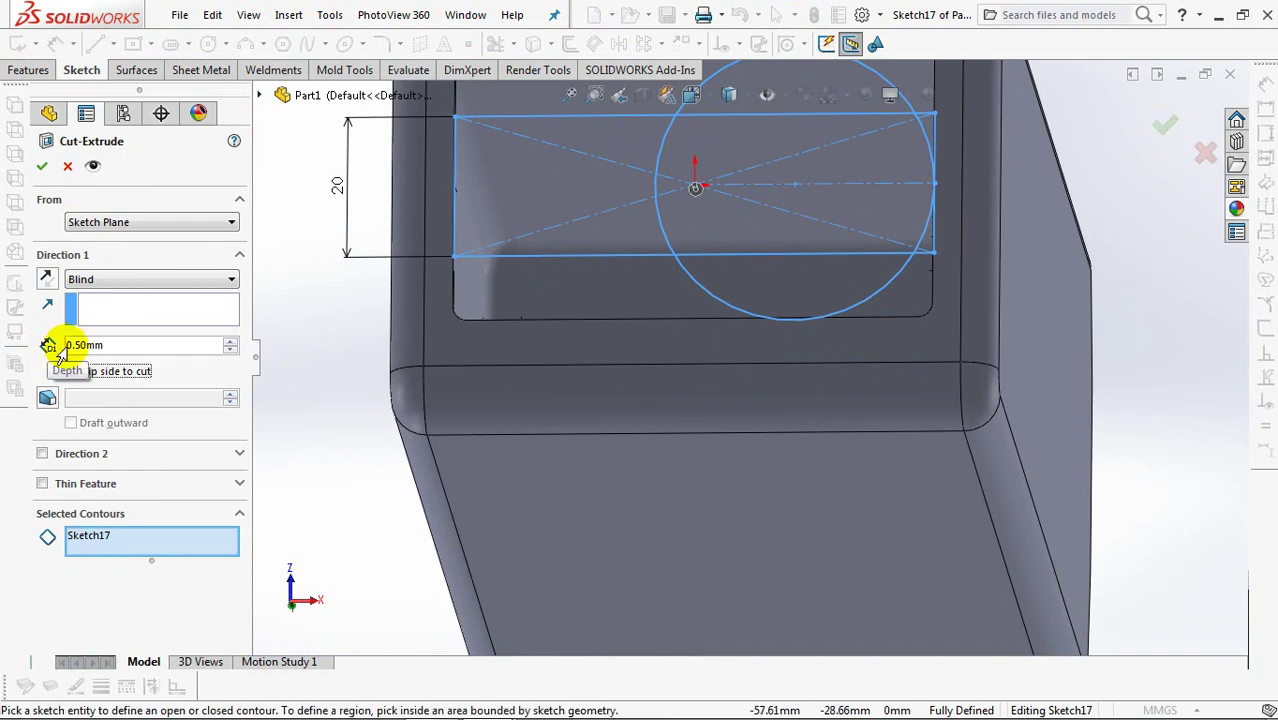
left_click(570, 200)
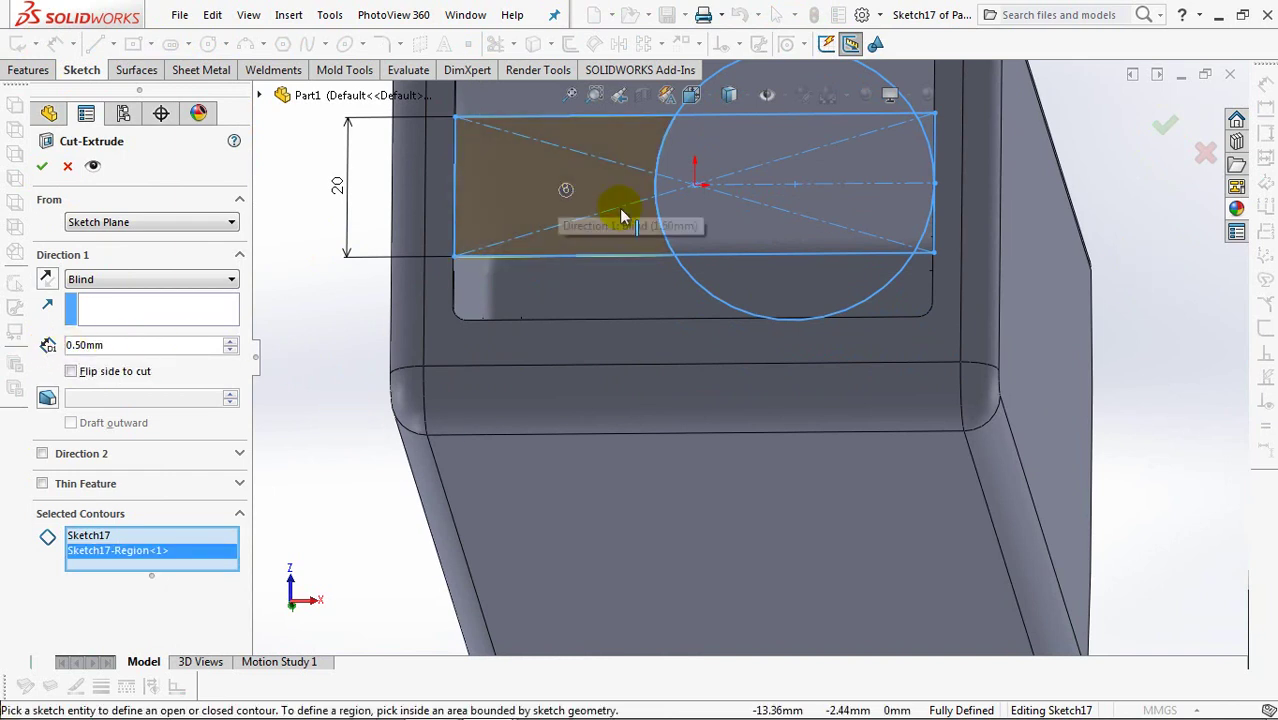
left_click(737, 240)
left_click(742, 277)
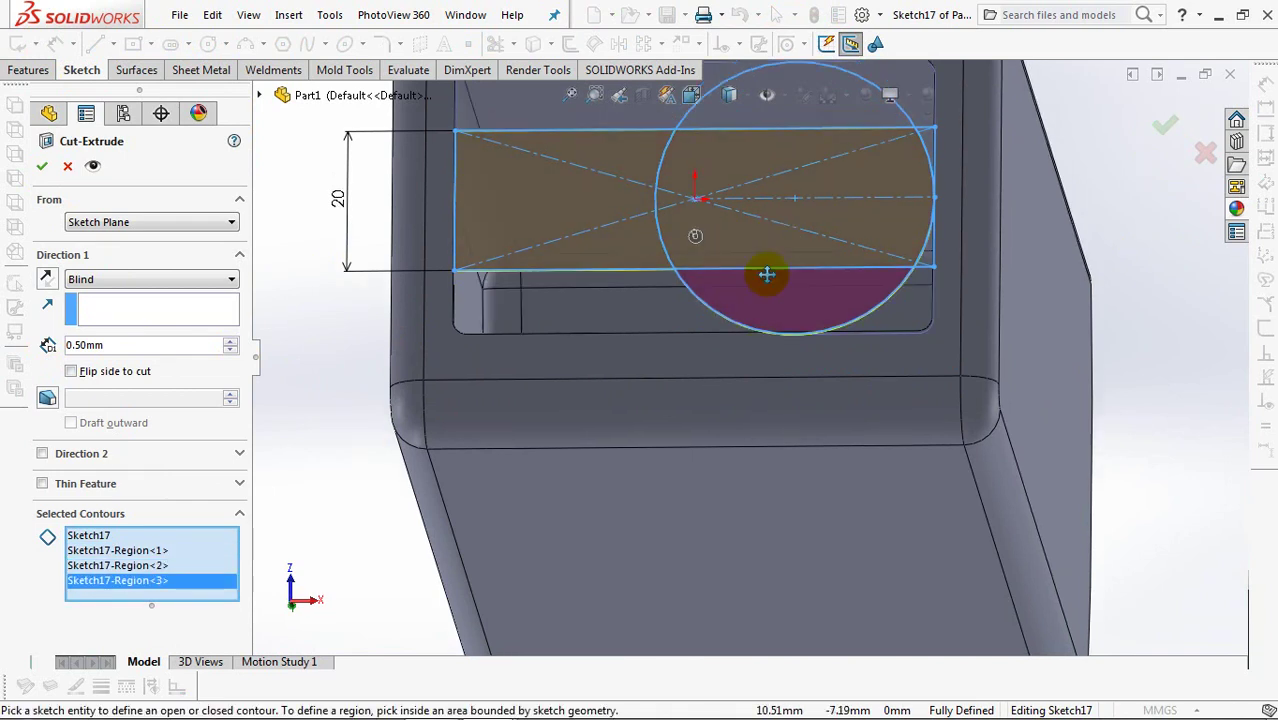
key("ctrl+Down")
left_click(766, 254)
key("Down")
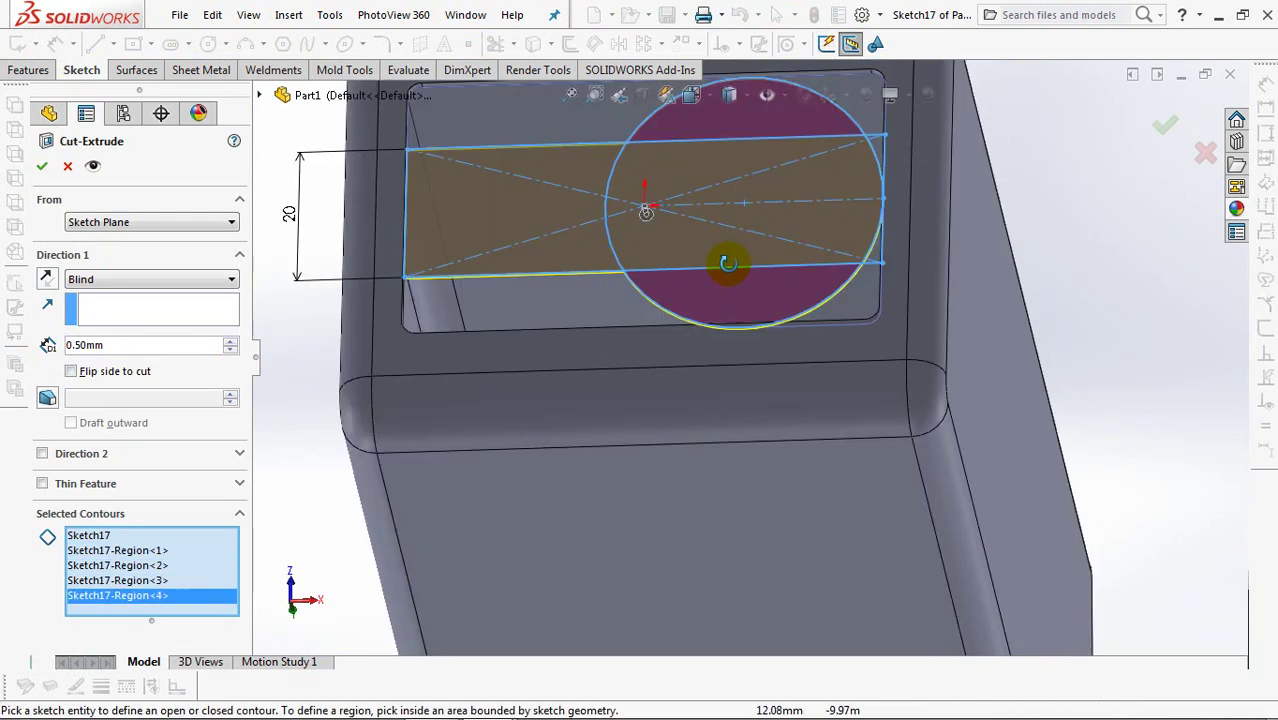
left_click(1162, 124)
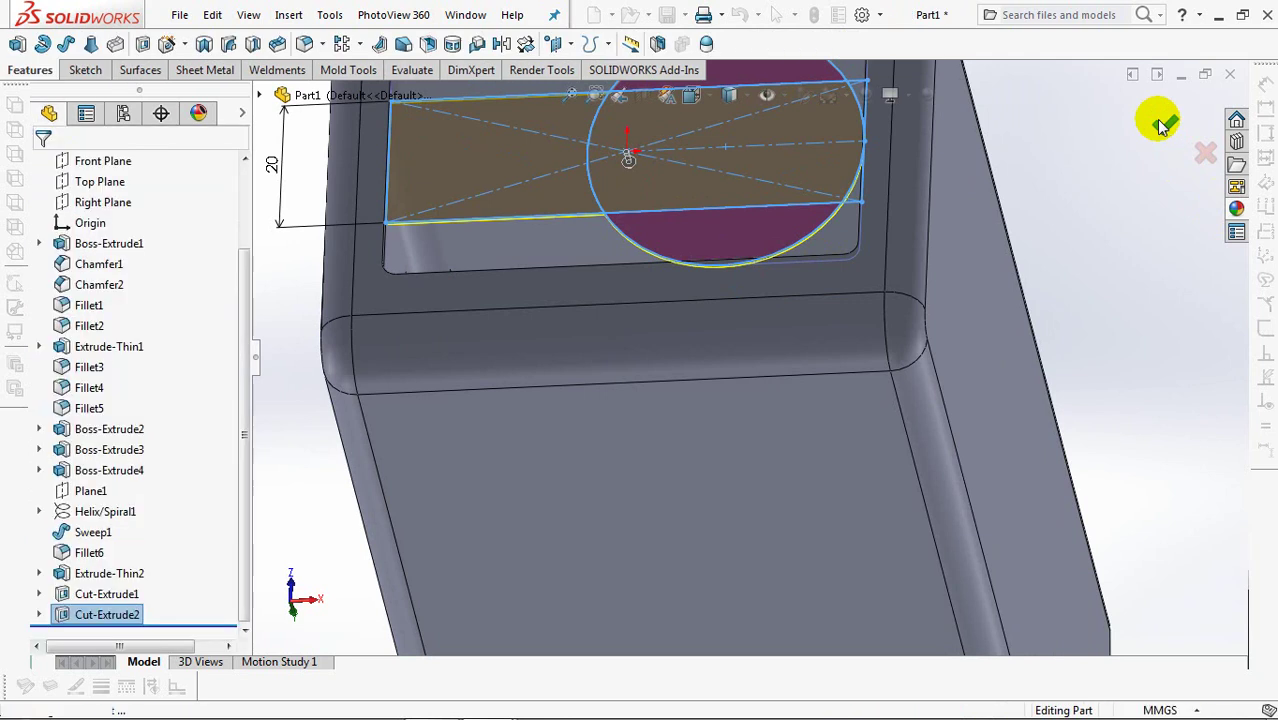
Fillet the outer rim edge of the bottom recess with a 1.5 mm radius.
key("ctrl+Down")
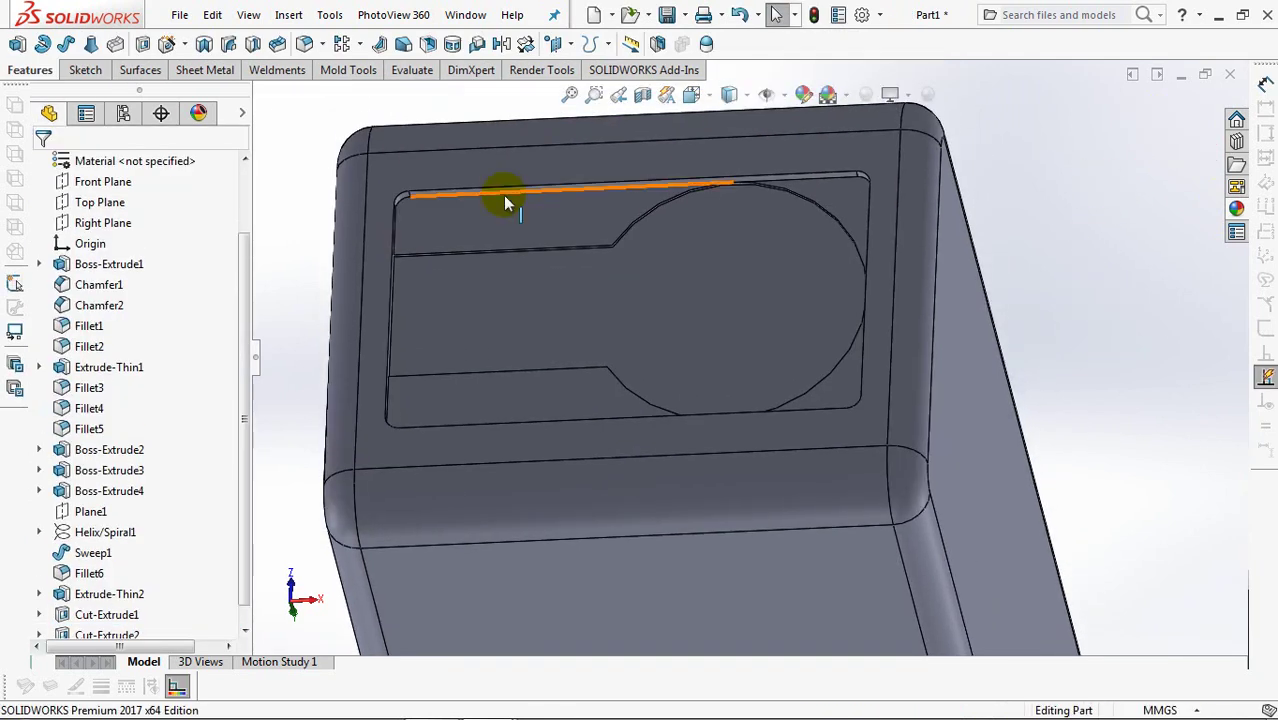
left_click(307, 45)
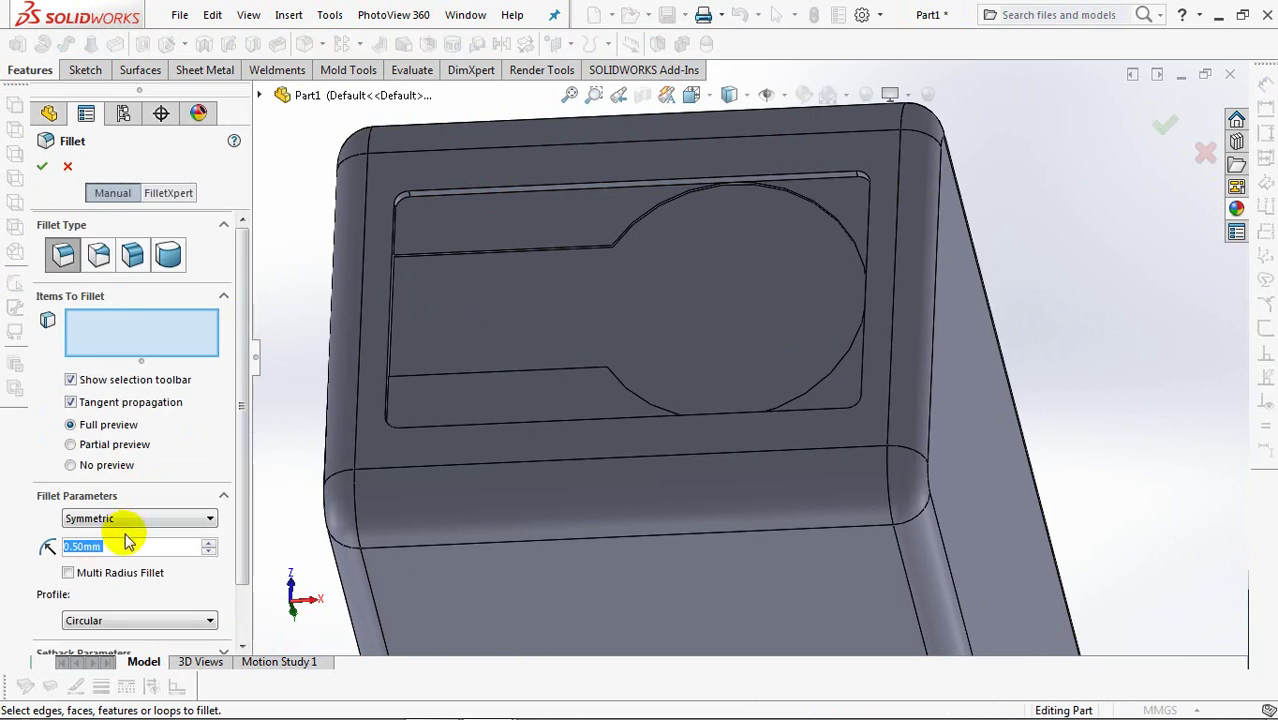
type("1.5")
key("Return")
left_click(470, 188)
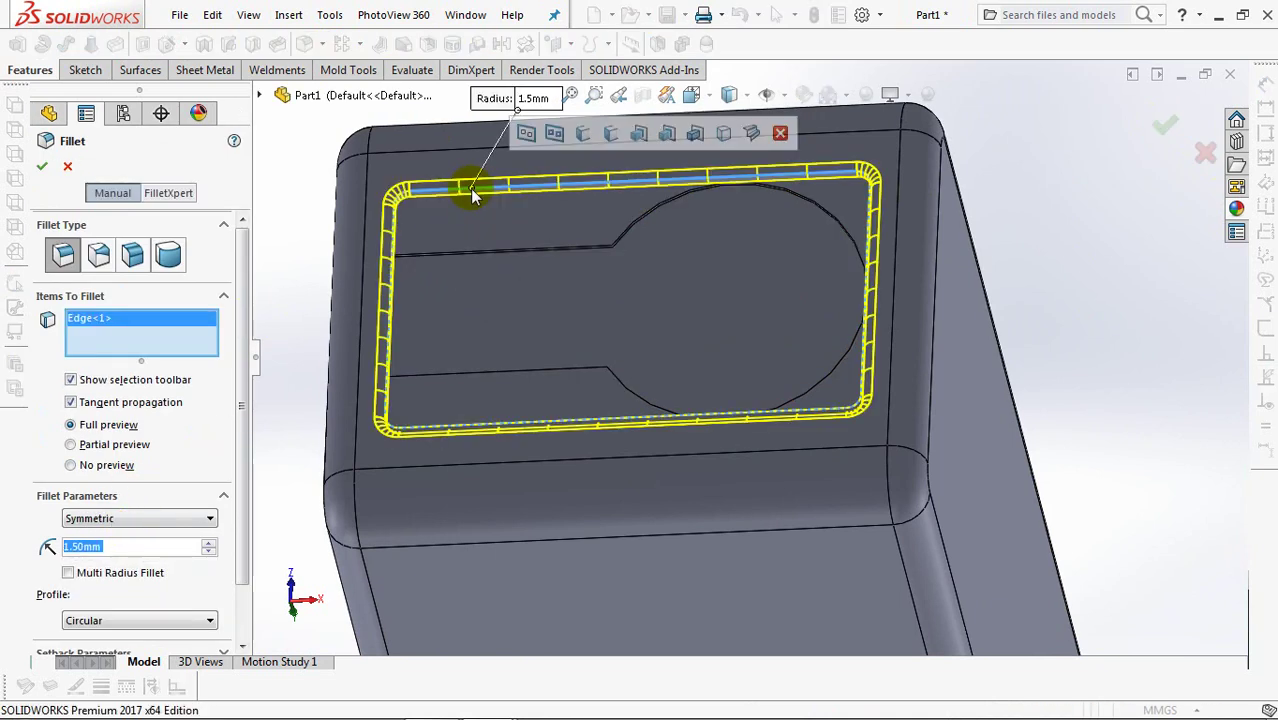
left_click(41, 165)
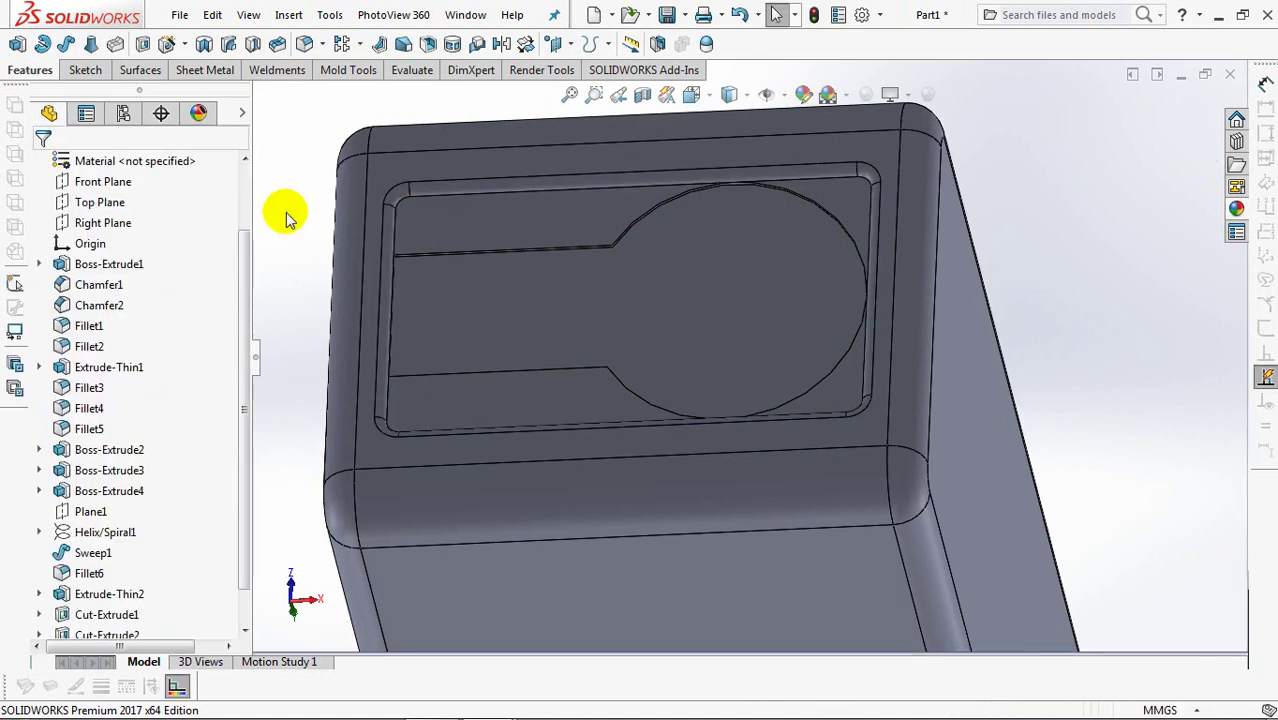
Start a 0.5 mm fillet on the keyhole's upper straight, arc and lower straight edges.
left_click(300, 43)
left_click(105, 545)
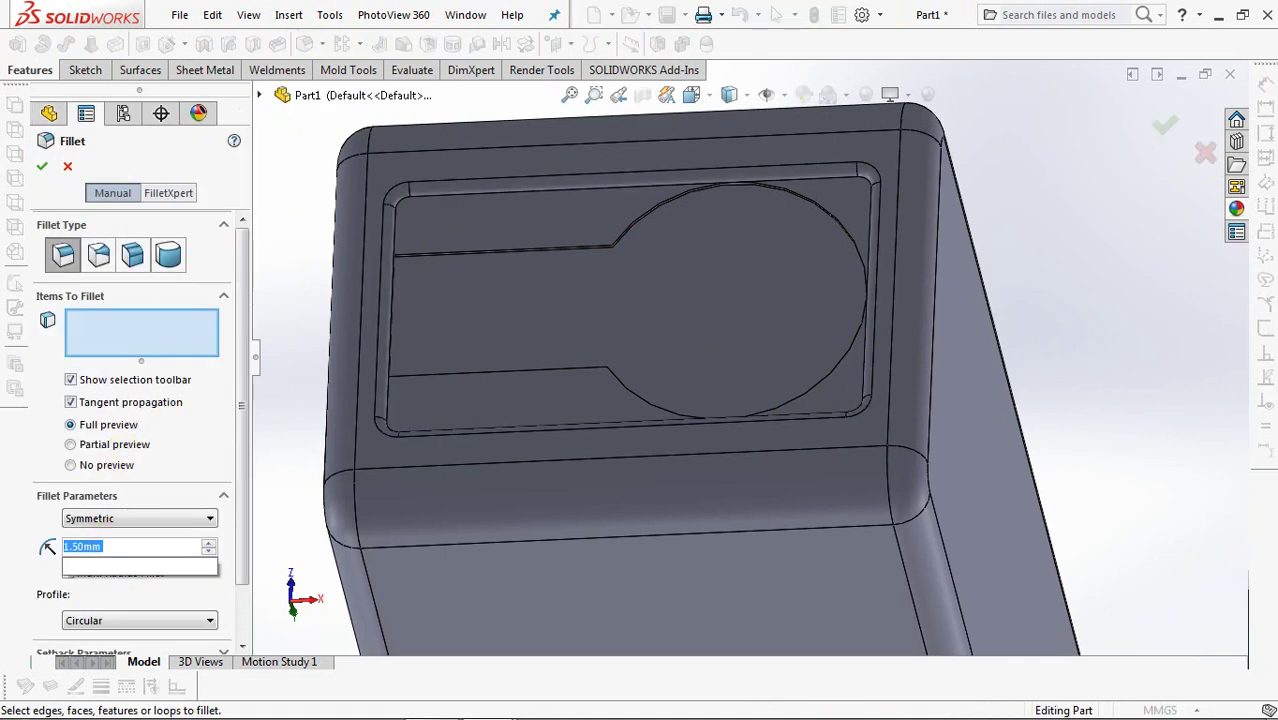
key("Return")
middle_click_drag(572, 391, 598, 310)
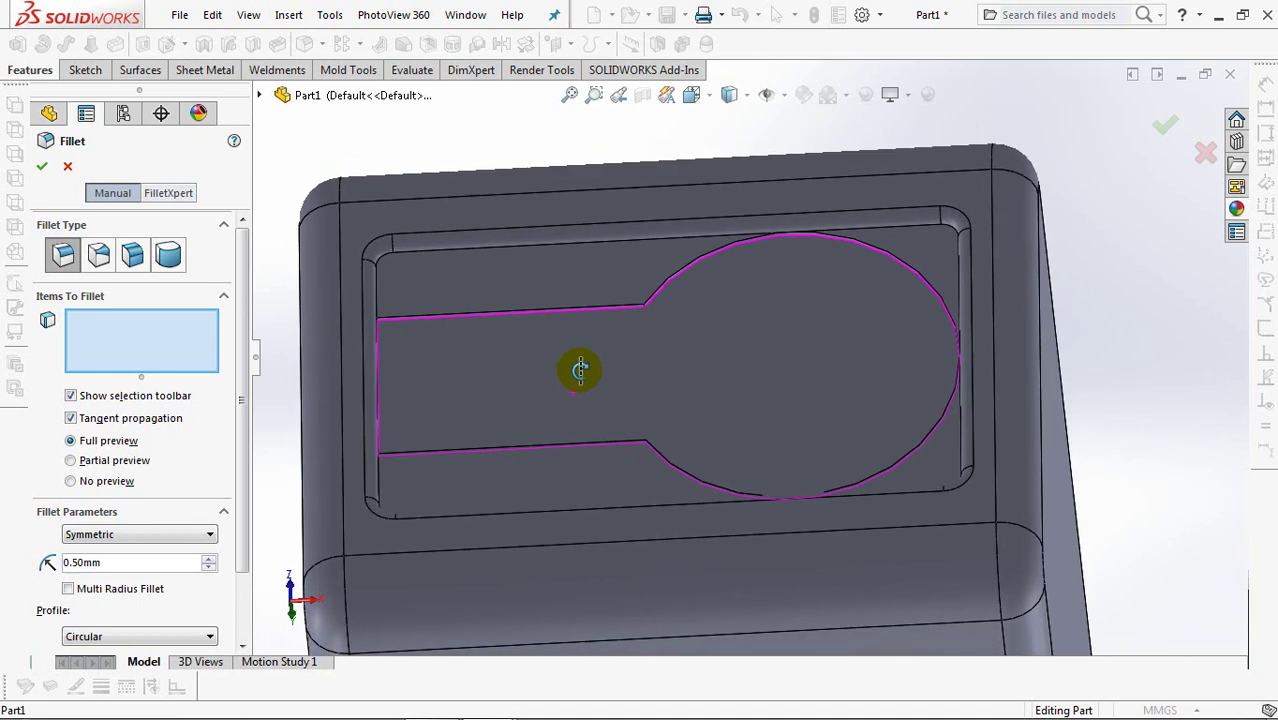
left_click(597, 313)
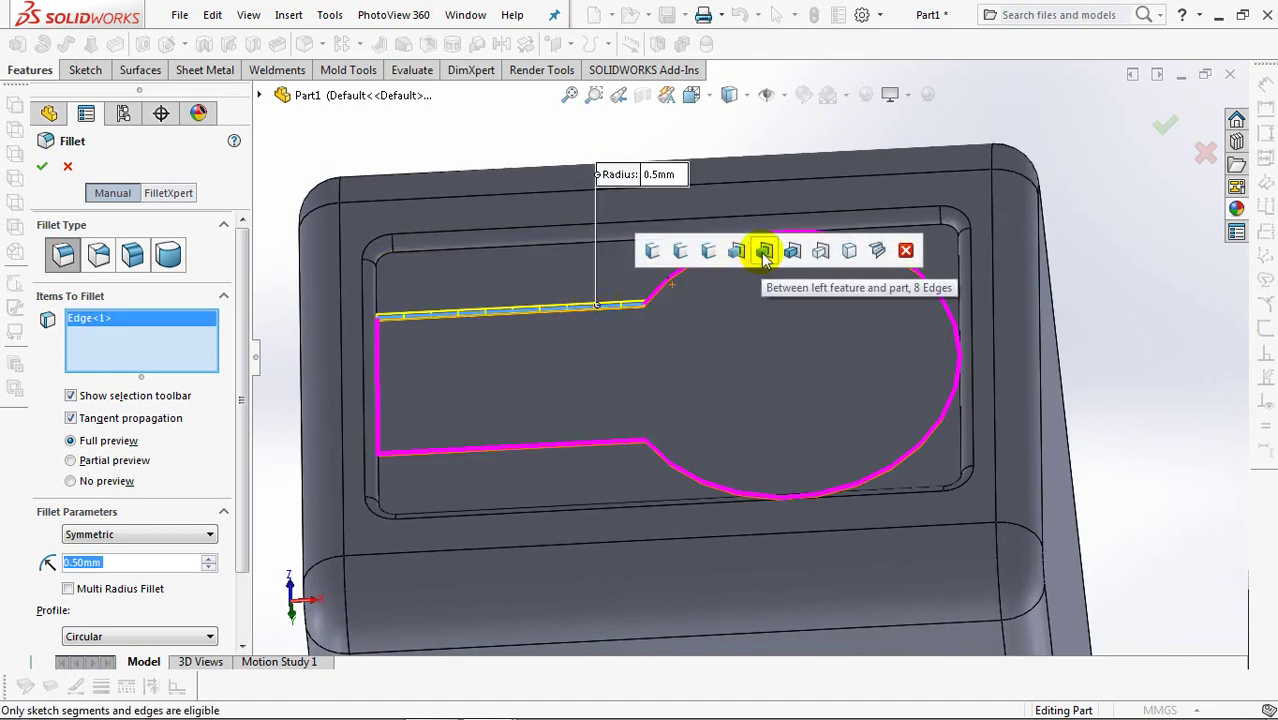
left_click(657, 287)
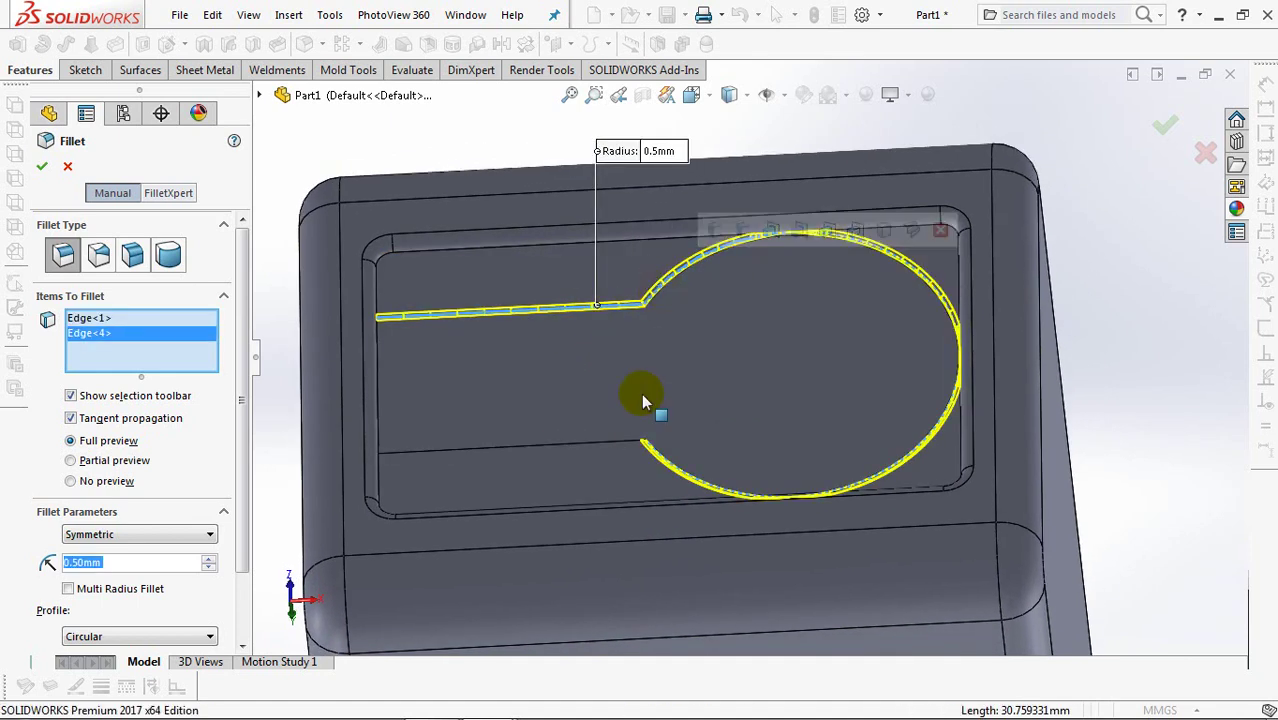
left_click(612, 450)
Add the remaining keyhole edges and apply the 0.5 mm fillet as Fillet8.
scroll(668, 304, "down", 5)
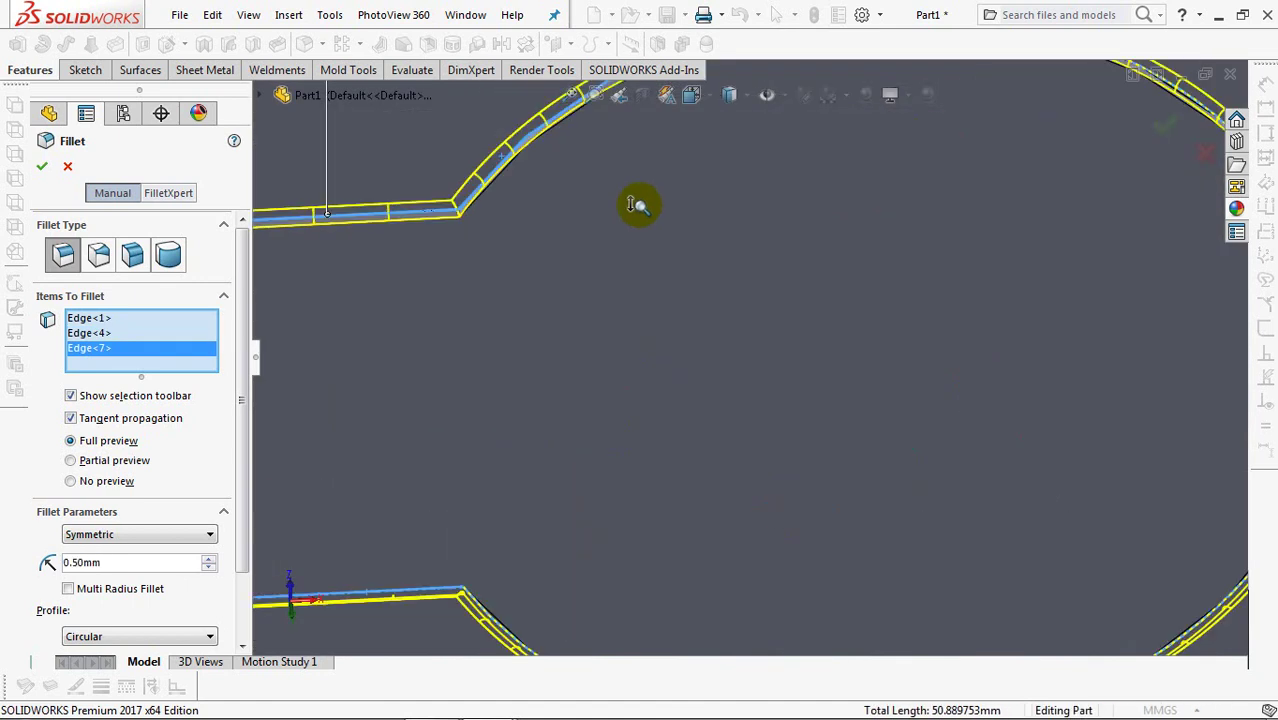
left_click(461, 222)
mouse_move(520, 306)
middle_mouse_down()
mouse_move(565, 383)
mouse_move(519, 401)
mouse_move(410, 543)
middle_mouse_up()
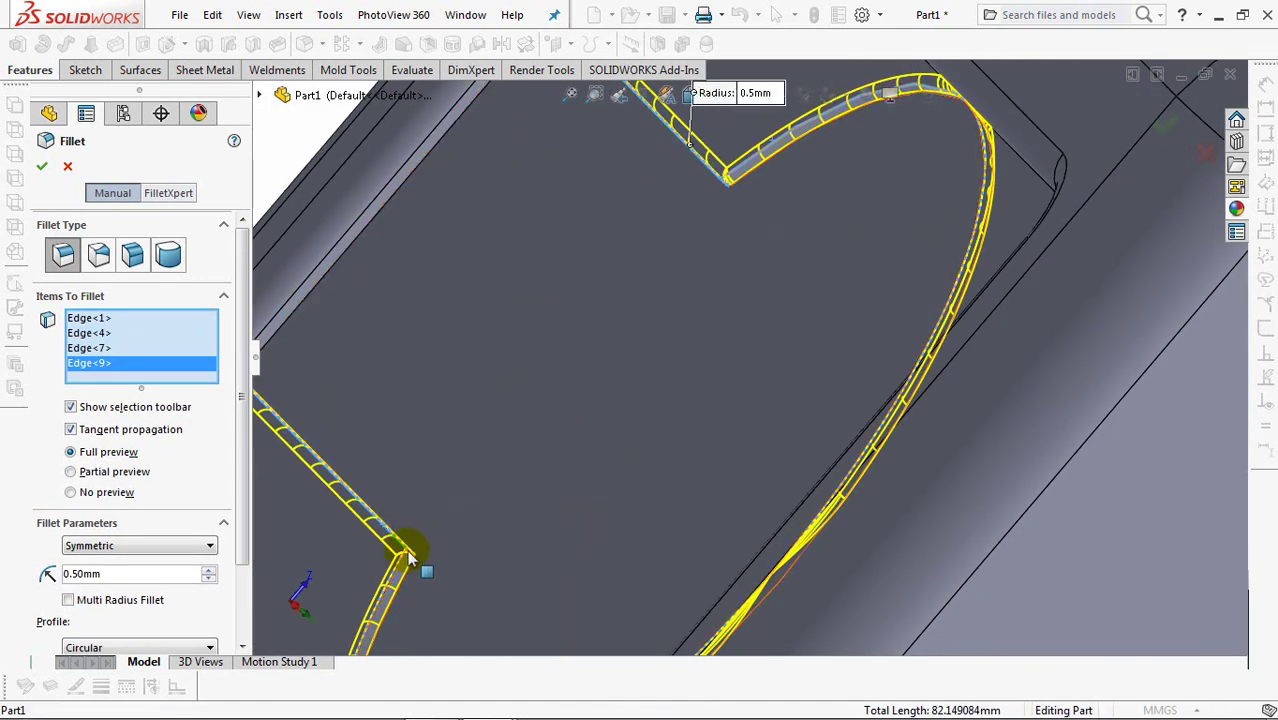
left_click(408, 560)
scroll(595, 358, "up", 1)
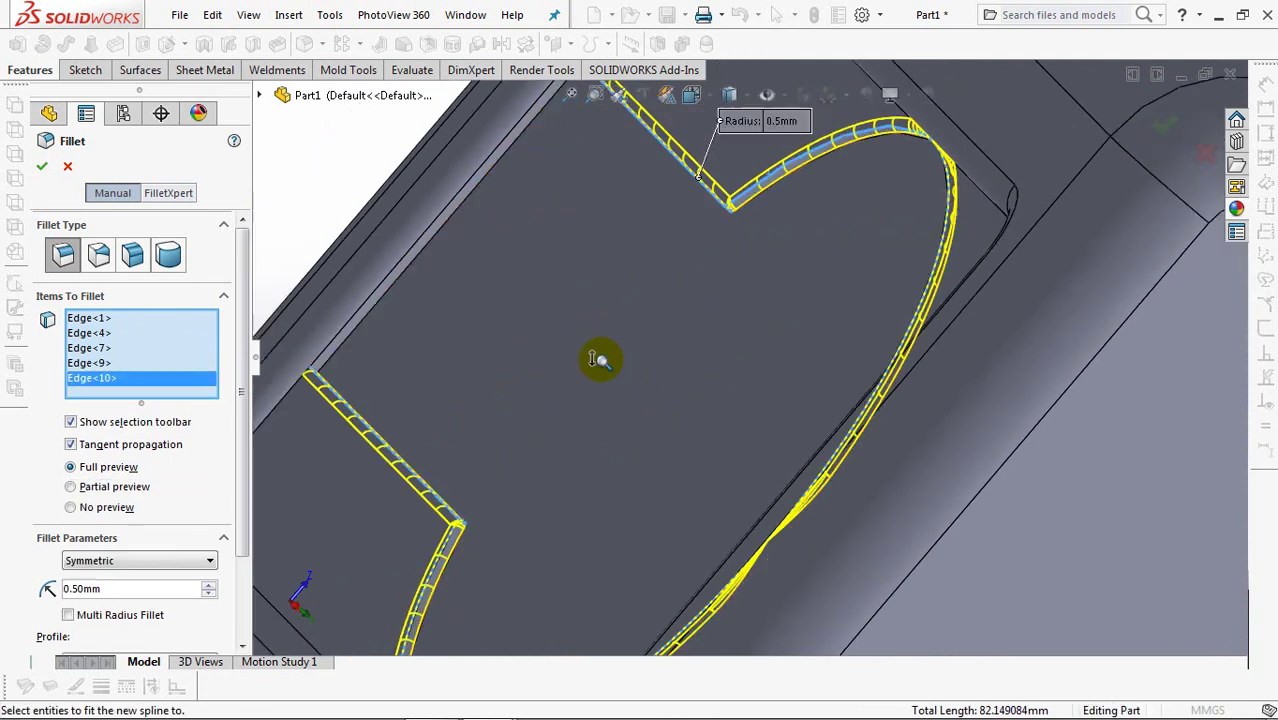
scroll(597, 360, "up", 3)
middle_click_drag(640, 466, 699, 399)
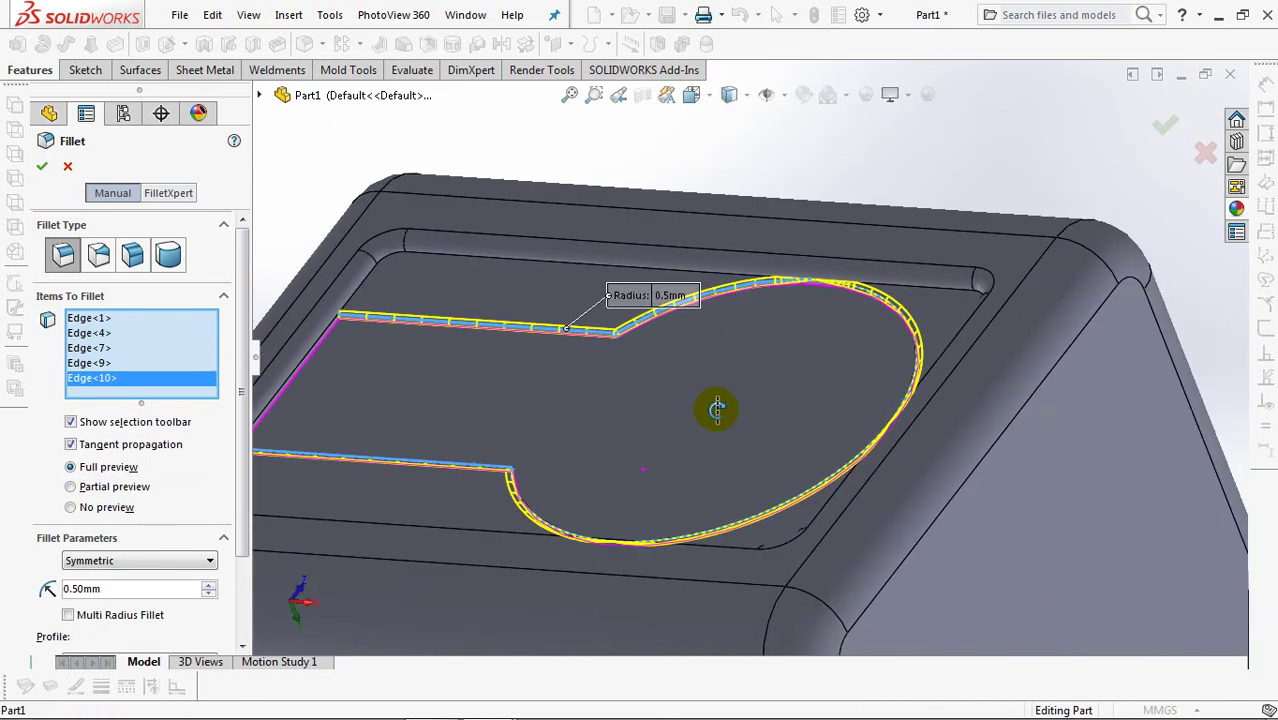
left_click(1163, 122)
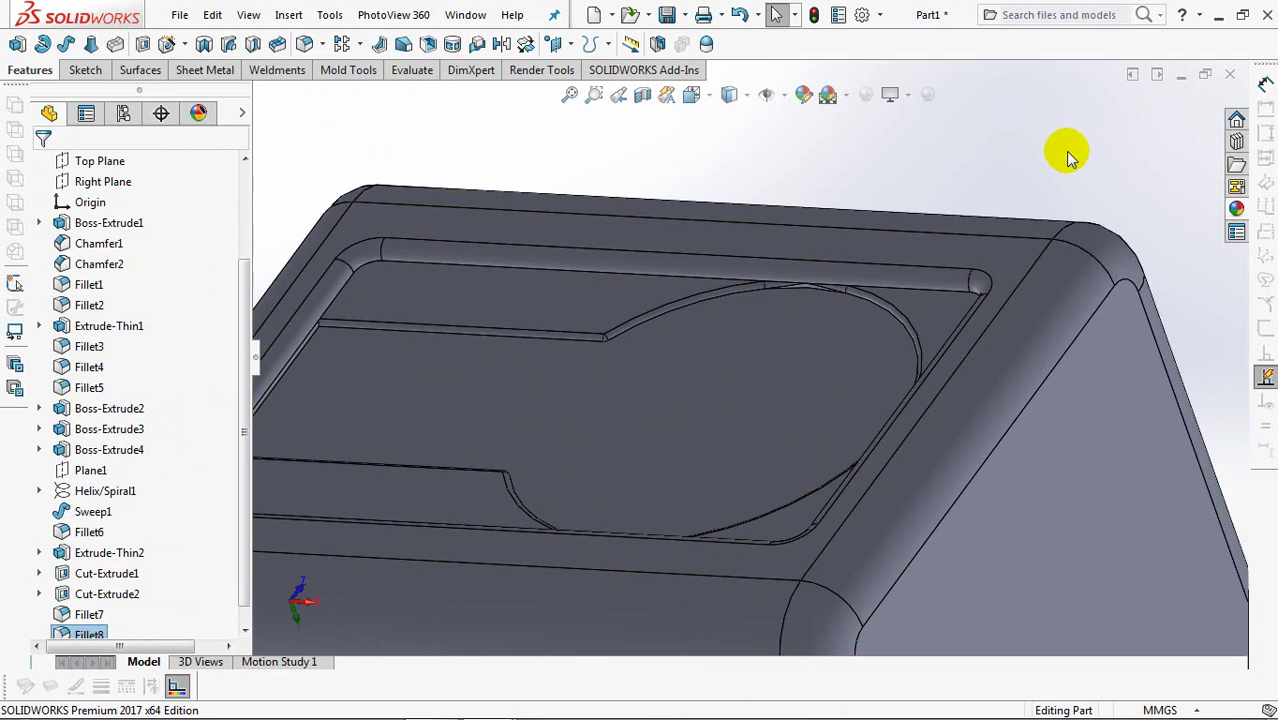
scroll(1062, 162, "up", 3)
mouse_move(1050, 194)
middle_mouse_down()
mouse_move(1027, 308)
mouse_move(1021, 297)
mouse_move(1038, 295)
middle_mouse_up()
Start a new sketch on the Right Plane from the isometric view.
key("ctrl+7")
left_click_drag(243, 340, 240, 255)
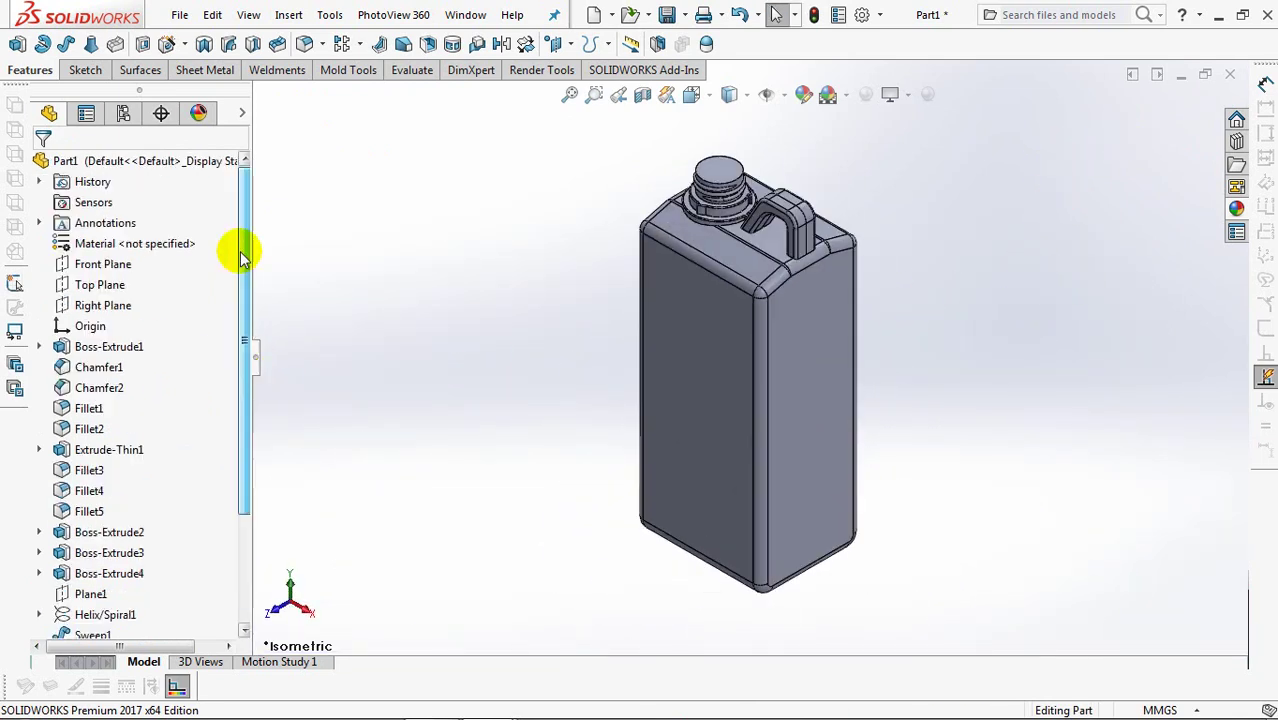
left_click(103, 304)
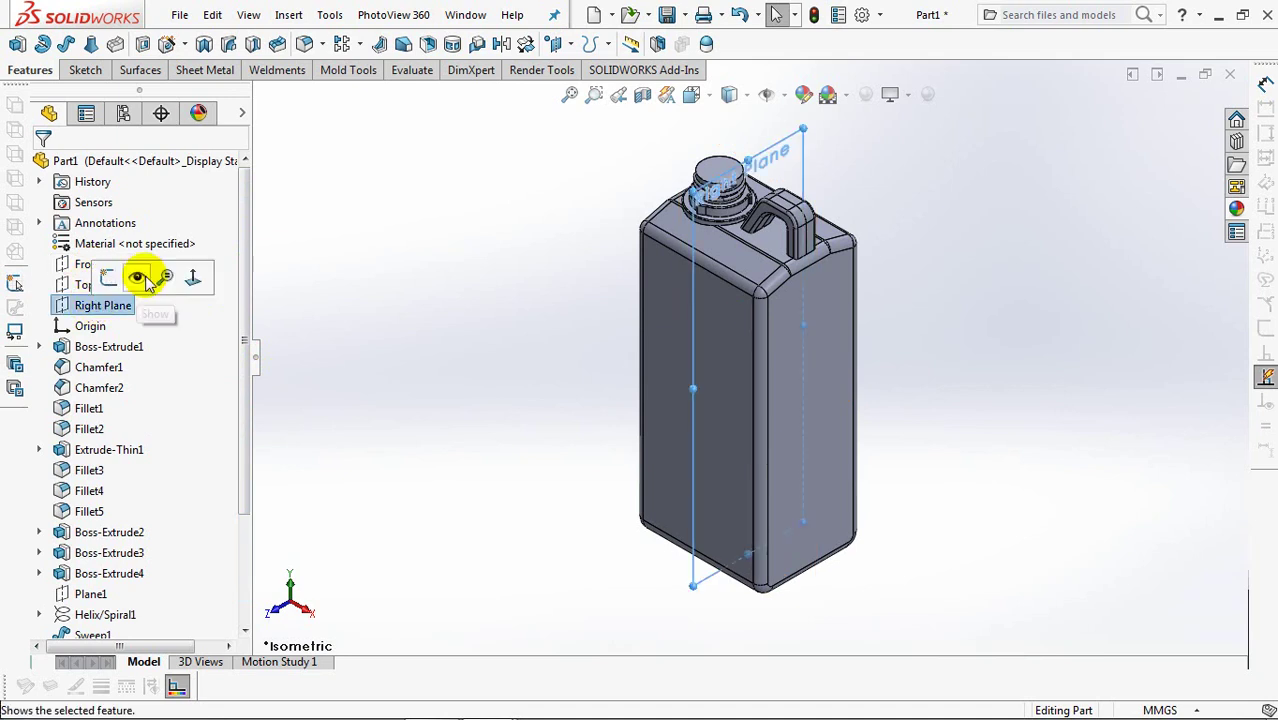
left_click(140, 277)
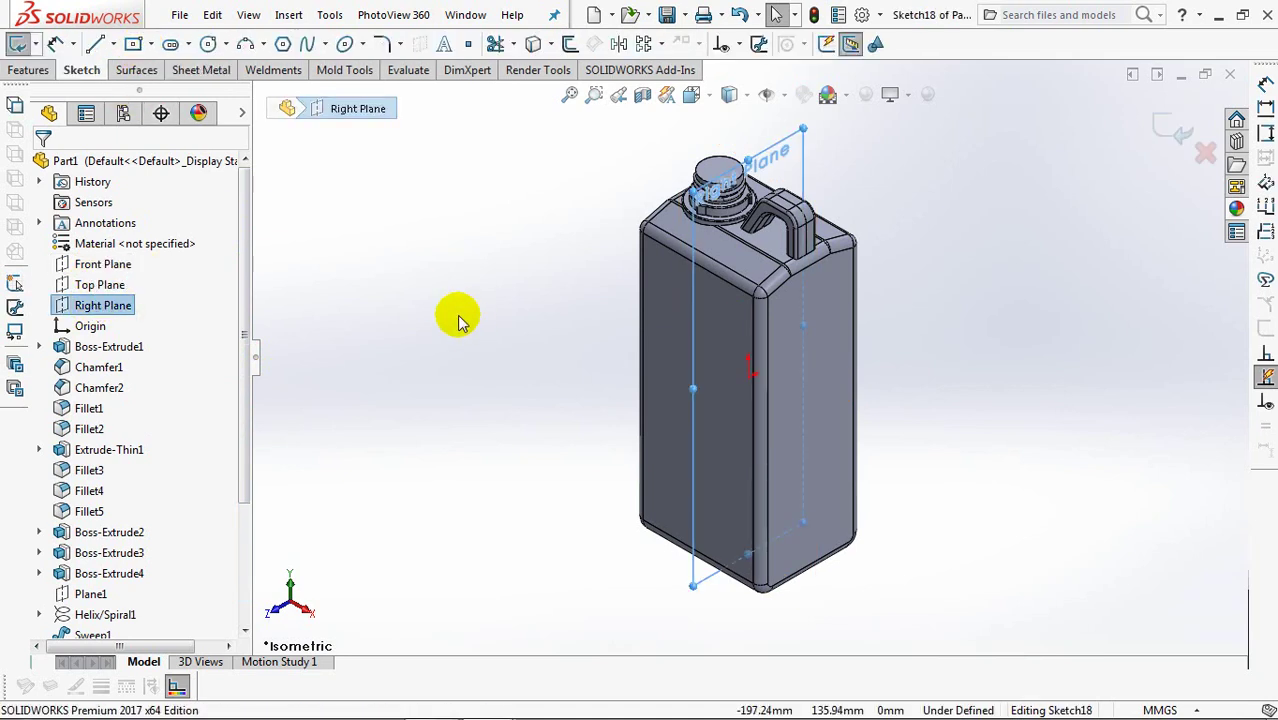
Zoom in on the can's bottom in Left view and switch to the Centerline tool.
key("ctrl+4")
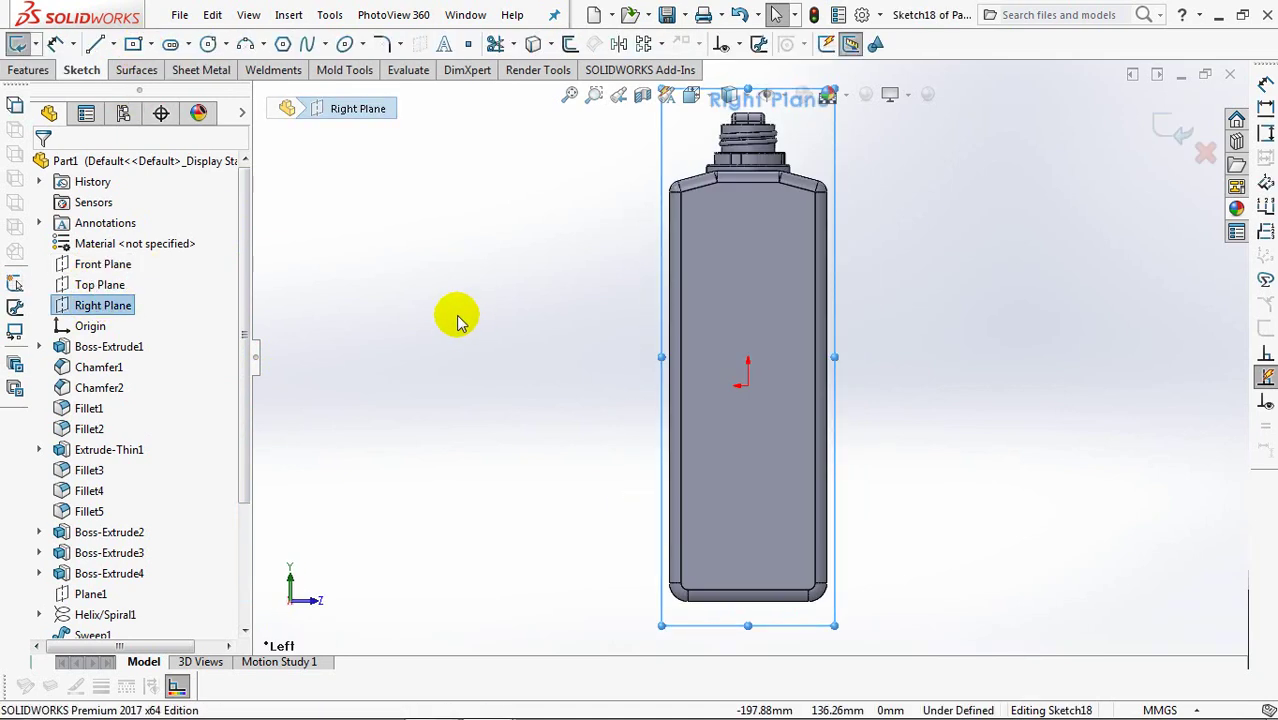
scroll(840, 620, "down", 3)
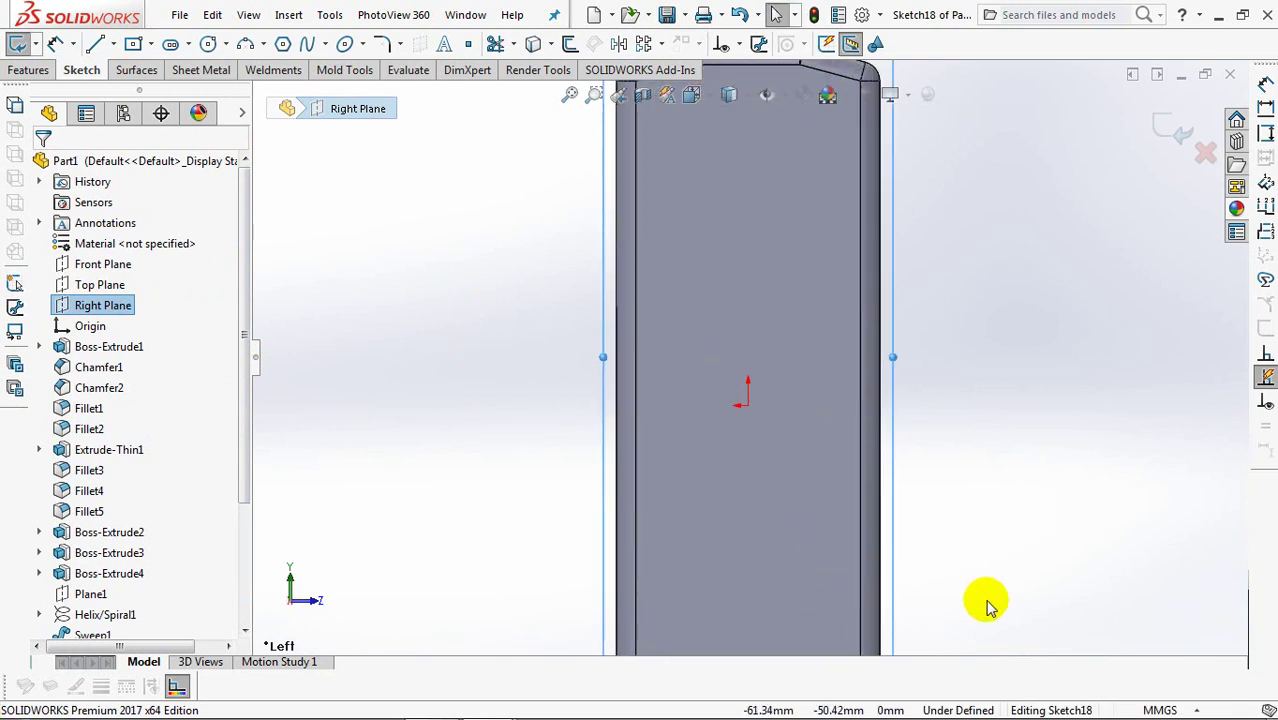
scroll(664, 494, "down", 2)
middle_click_drag(697, 484, 705, 380, "ctrl")
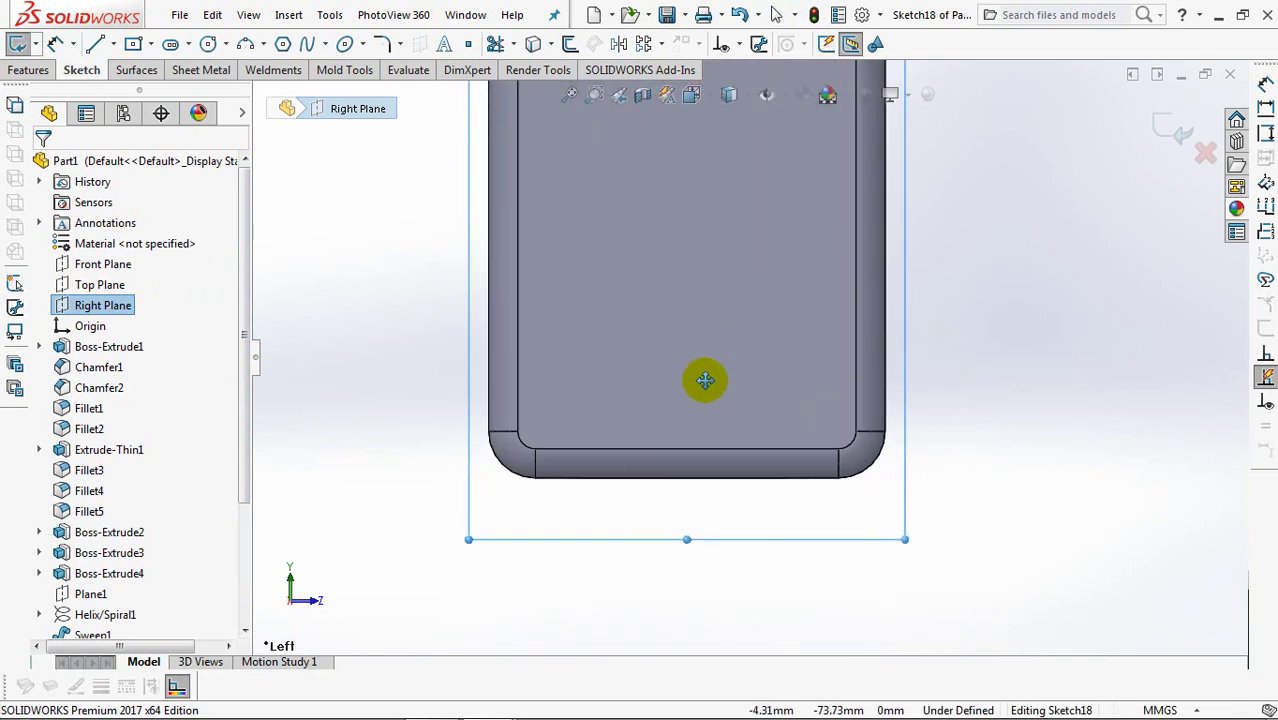
left_click(113, 44)
left_click(137, 92)
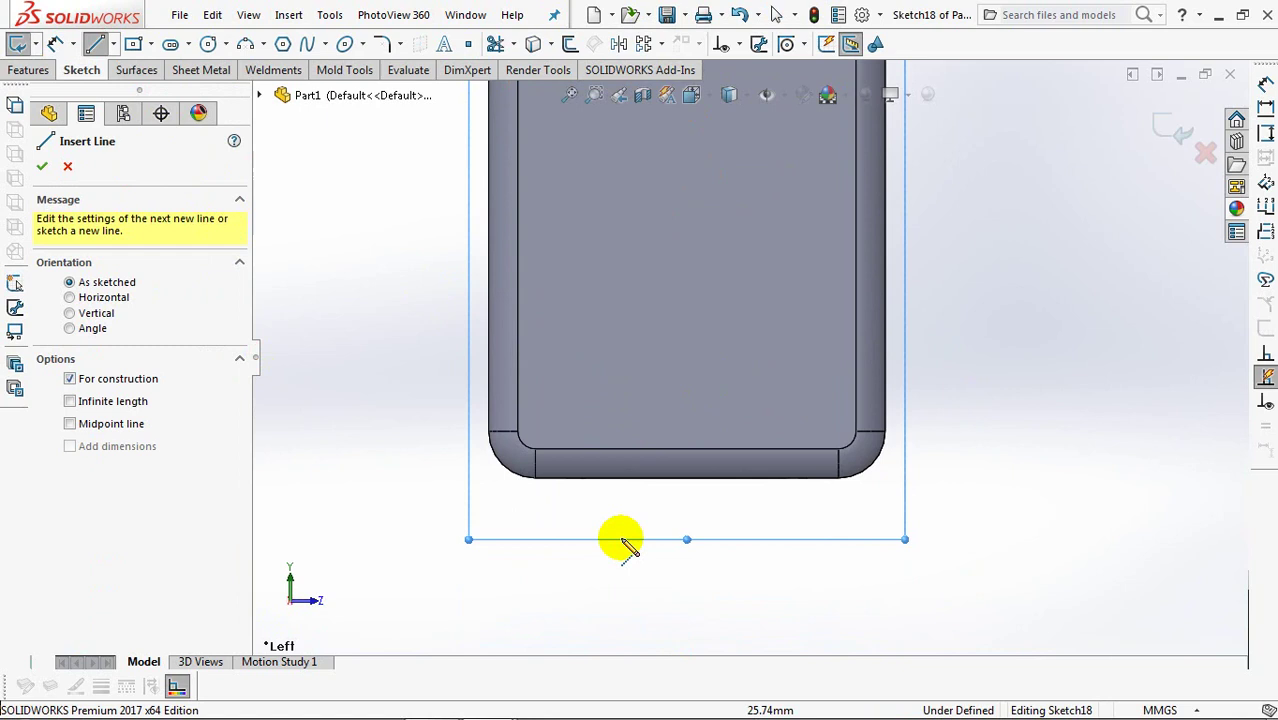
Sketch a short vertical centerline down from the bottom-edge midpoint and a circle at its end.
left_click(686, 478)
left_click_drag(686, 500, 686, 510)
left_click(686, 508)
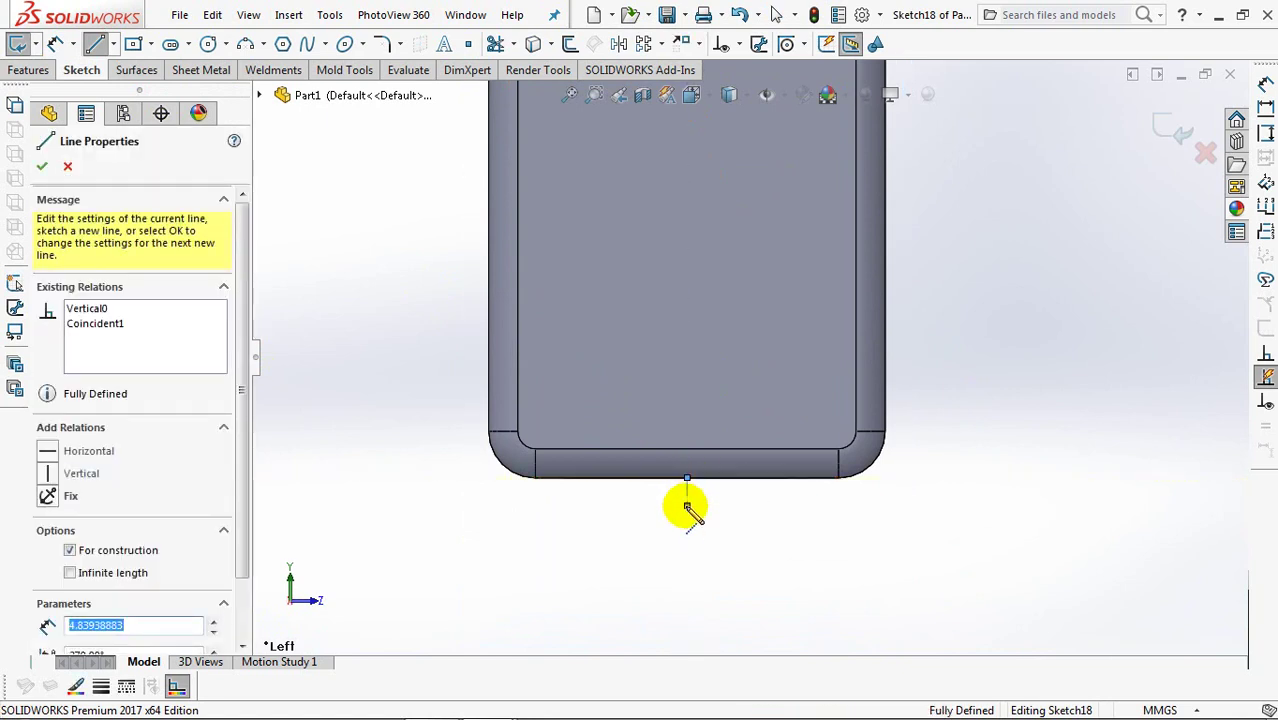
right_click(686, 490)
left_click(736, 494)
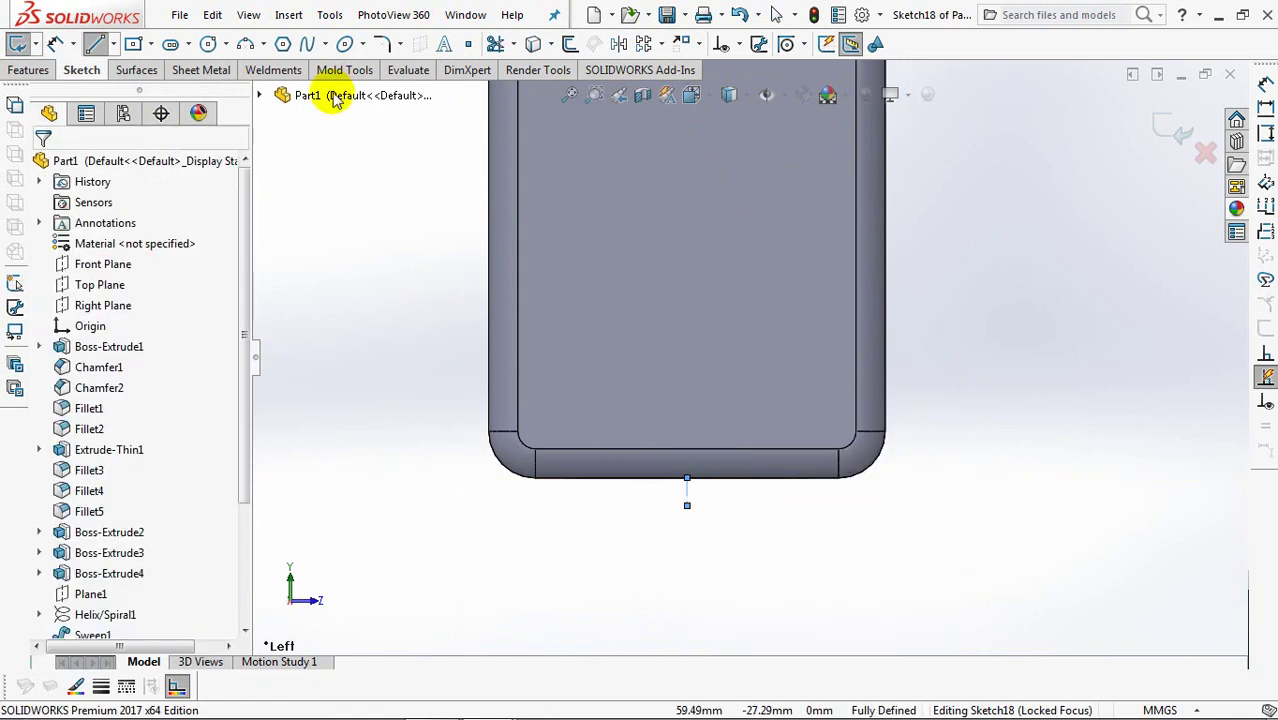
left_click(686, 502)
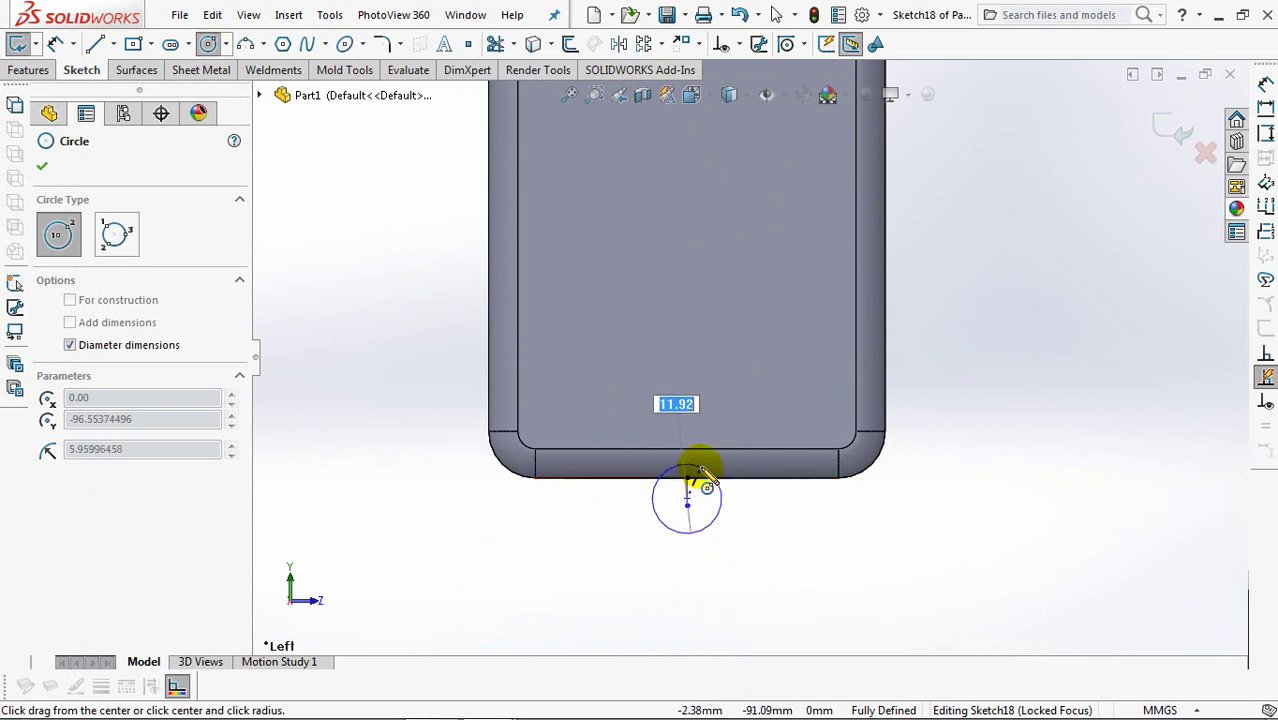
left_click(700, 468)
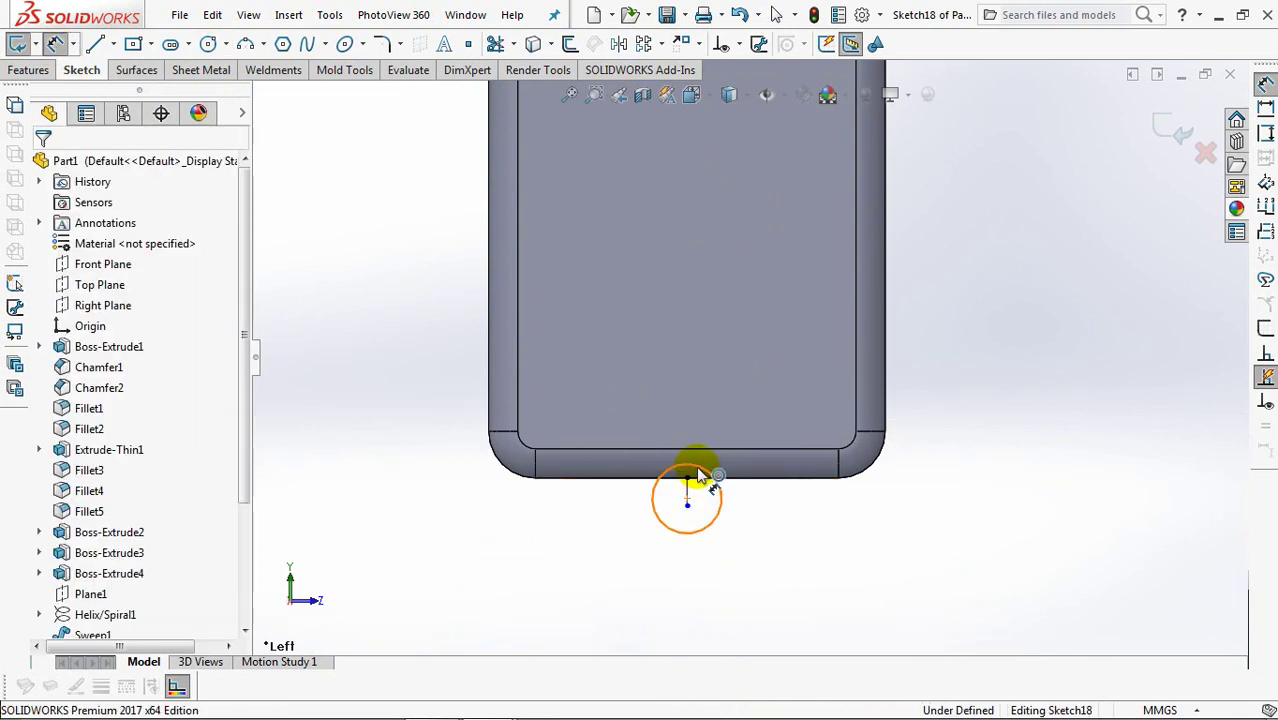
Dimension the circle's centre 1.5 mm from the can's bottom edge.
left_click(700, 477)
left_click(687, 498)
left_click(777, 538)
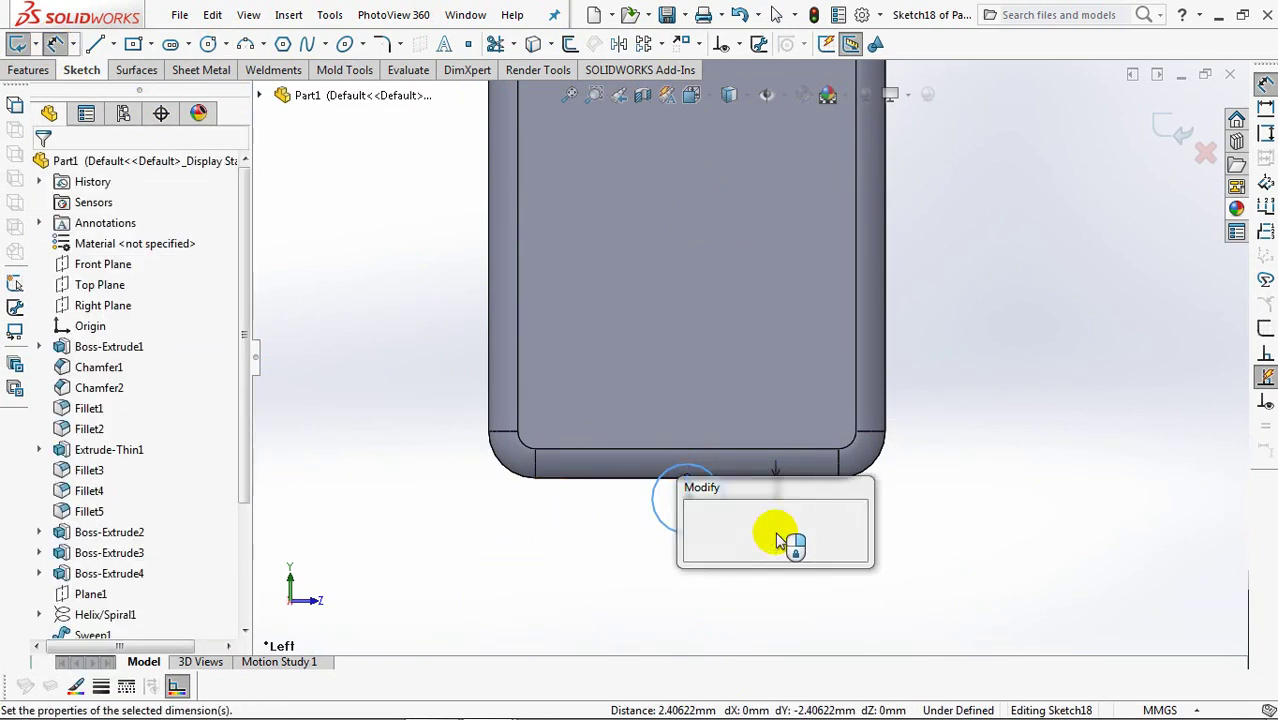
left_click(700, 524)
scroll(240, 380, "down", 5)
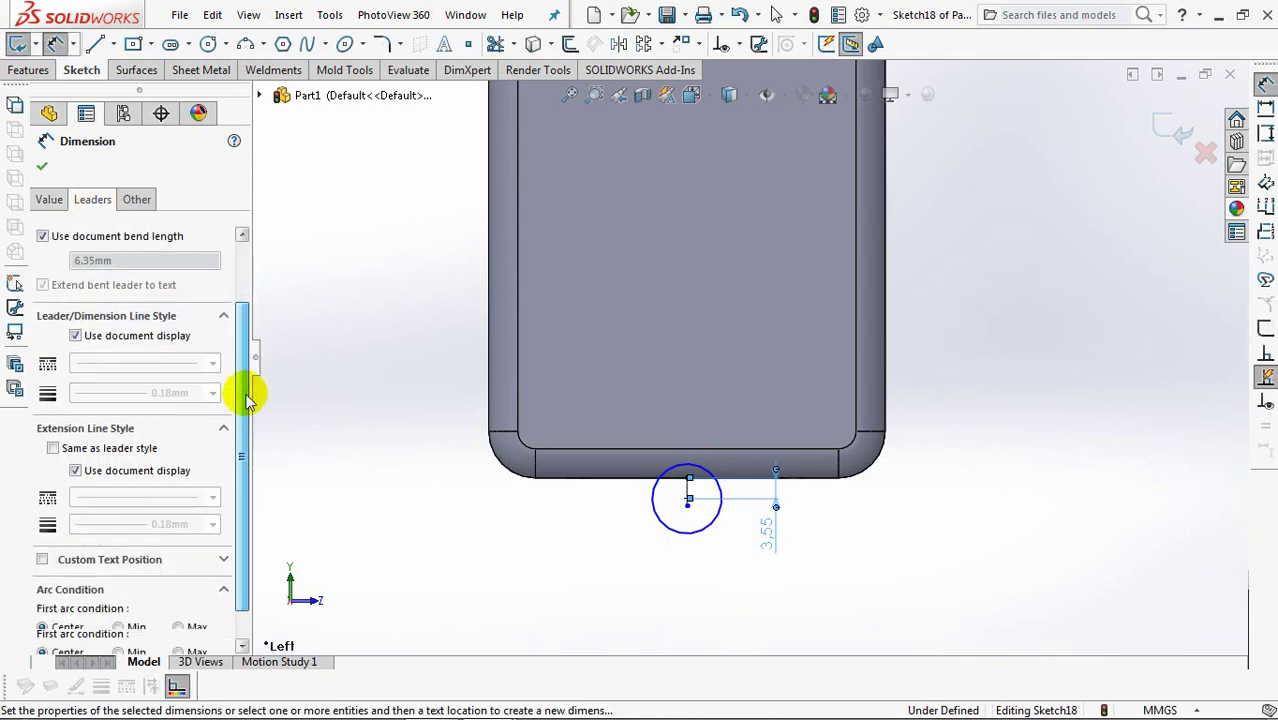
left_click(587, 438)
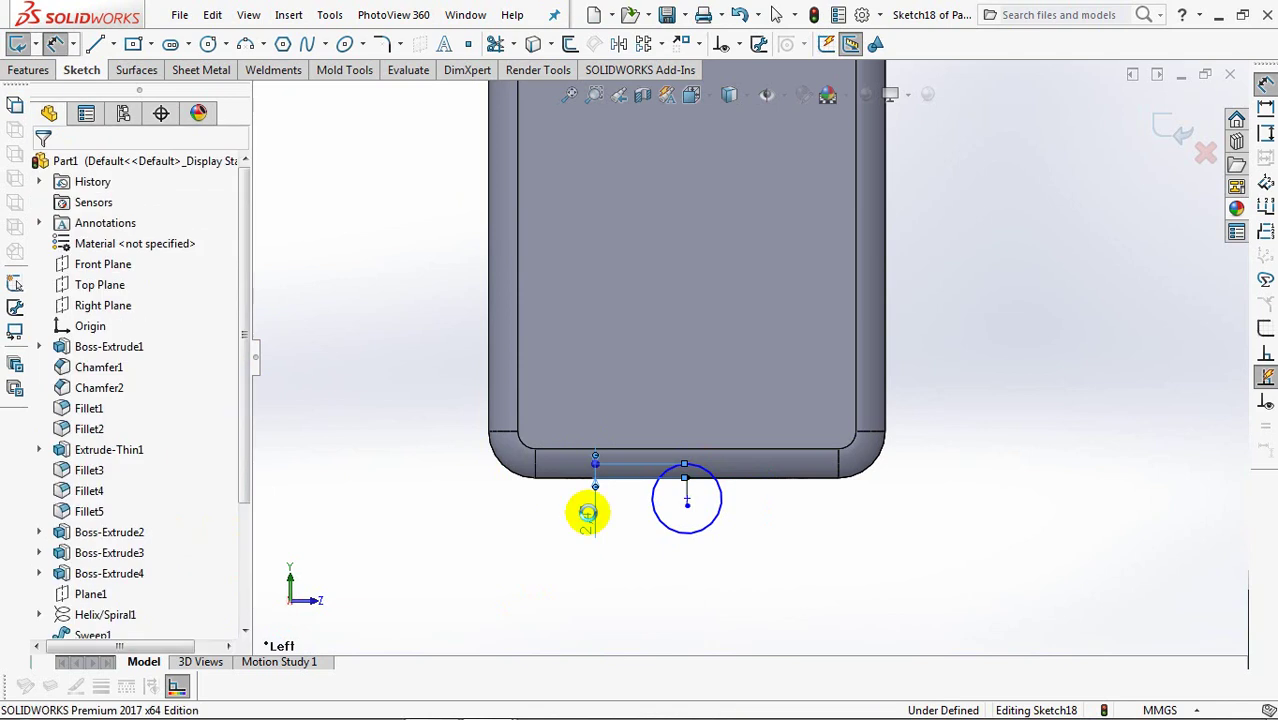
left_click(586, 515)
type("1.5")
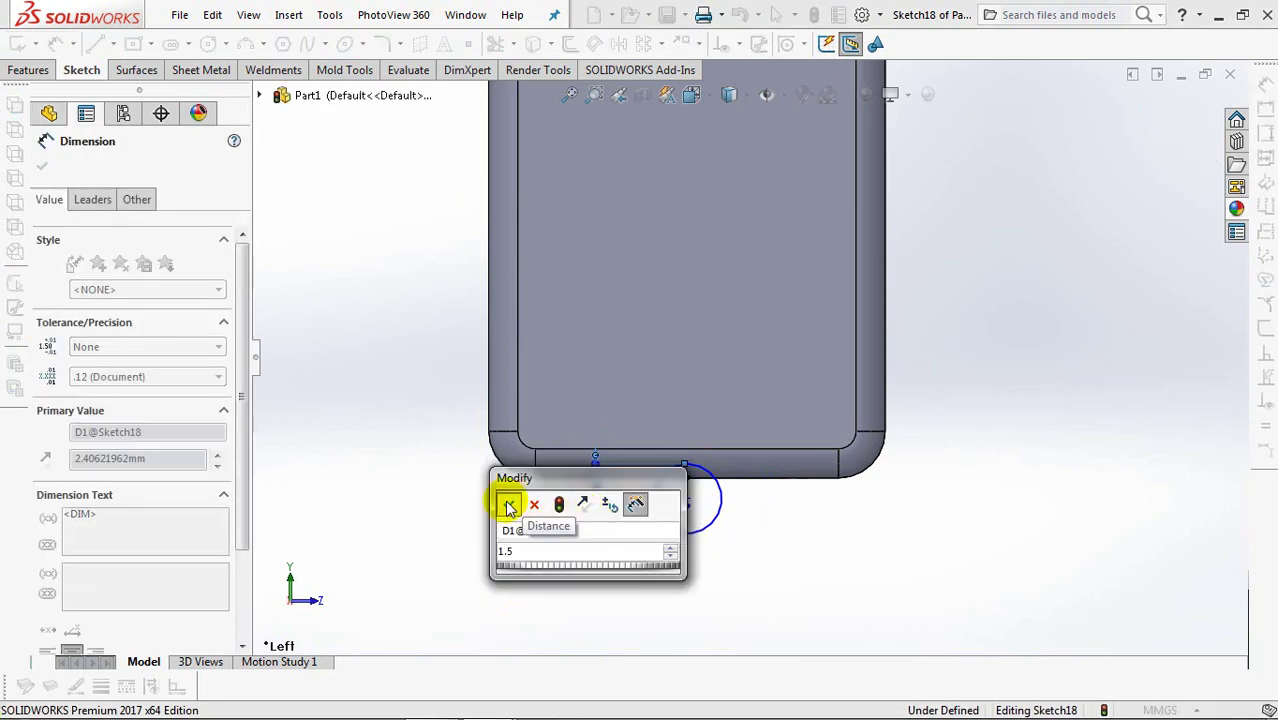
left_click(508, 504)
Give the circle a Ø6 diameter dimension, fully defining Sketch18.
scroll(738, 520, "down", 1)
scroll(738, 520, "down", 2)
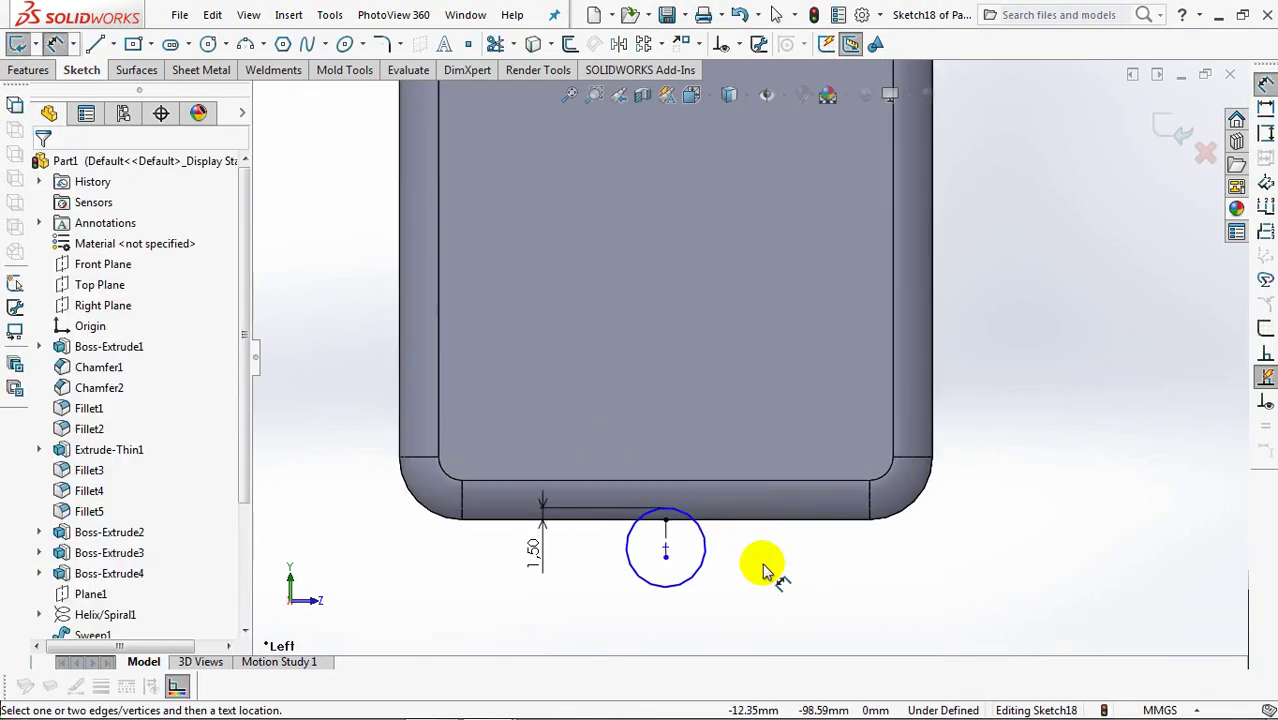
scroll(765, 553, "down", 1)
left_click(668, 464)
left_click(666, 522)
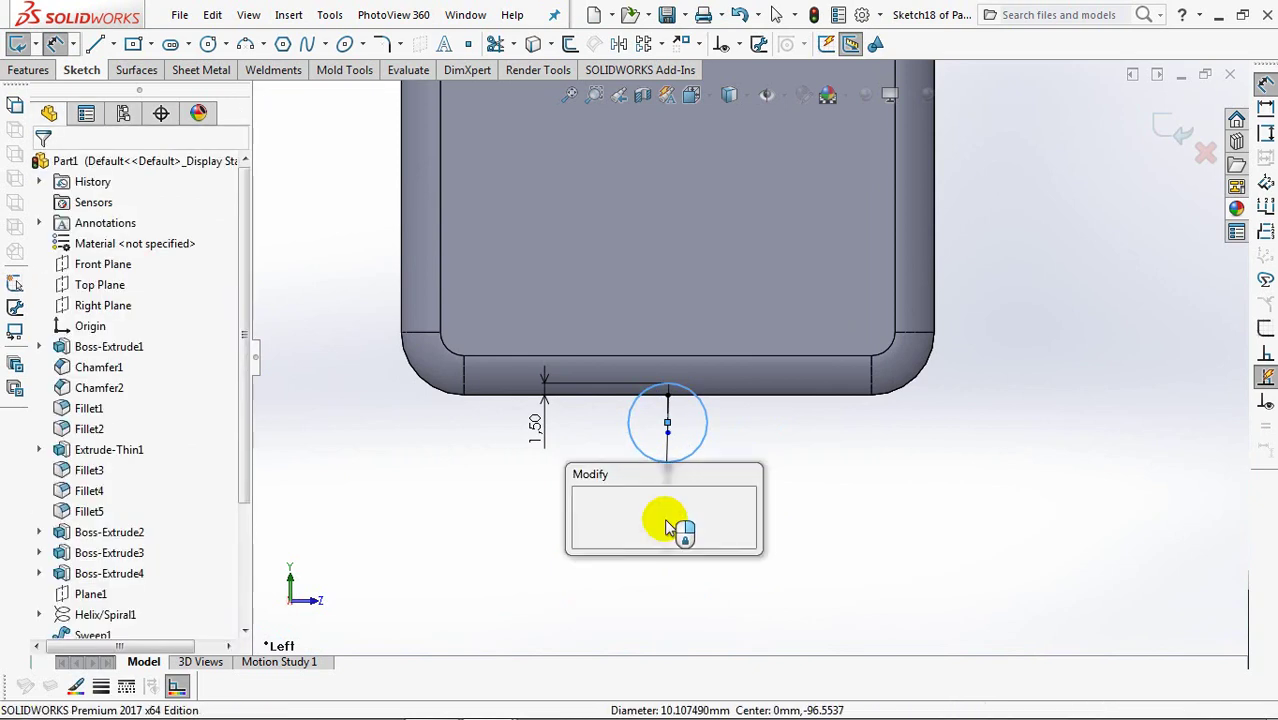
left_click(584, 508)
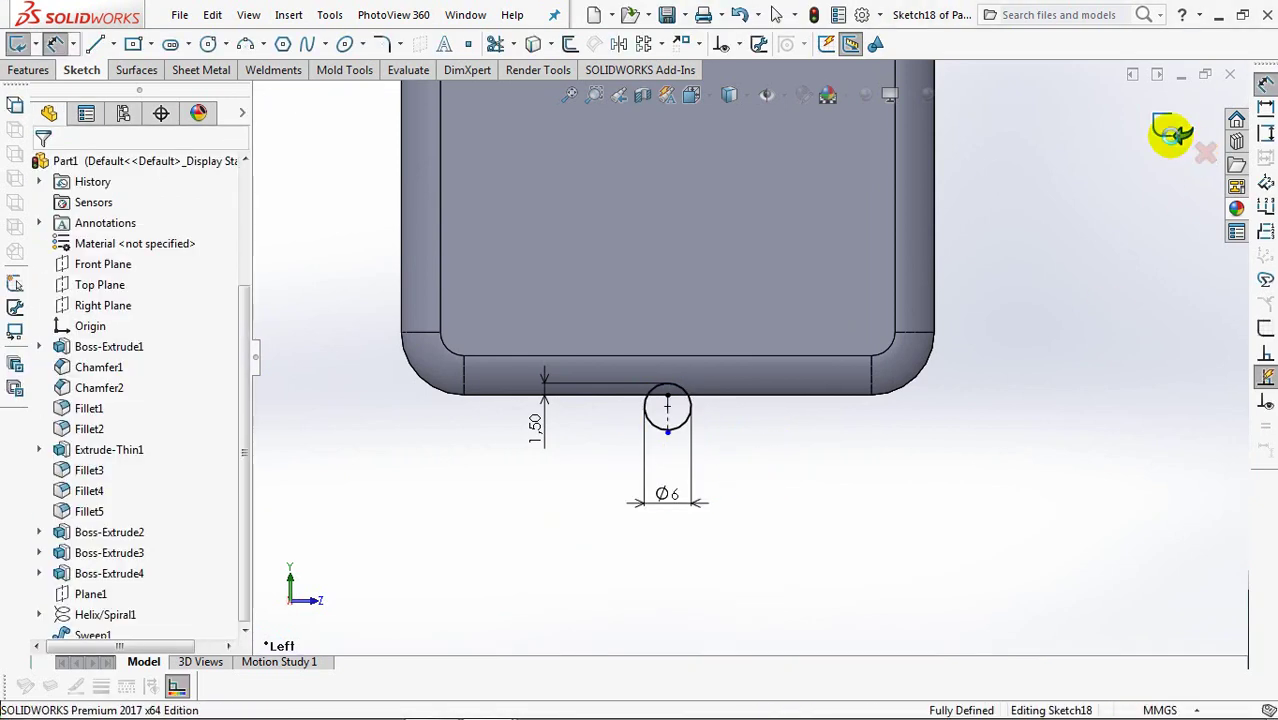
Cut the Ø6 circle Through All in both directions as Cut-Extrude3.
left_click(1172, 132)
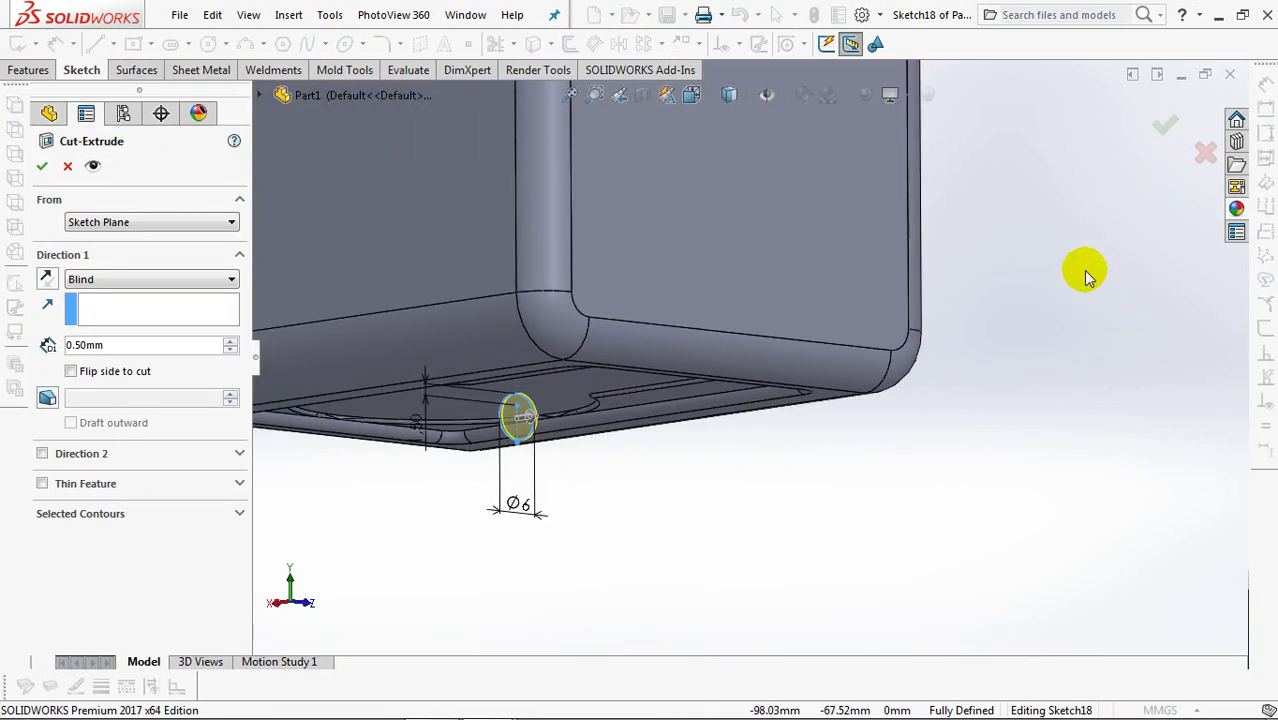
left_click(148, 279)
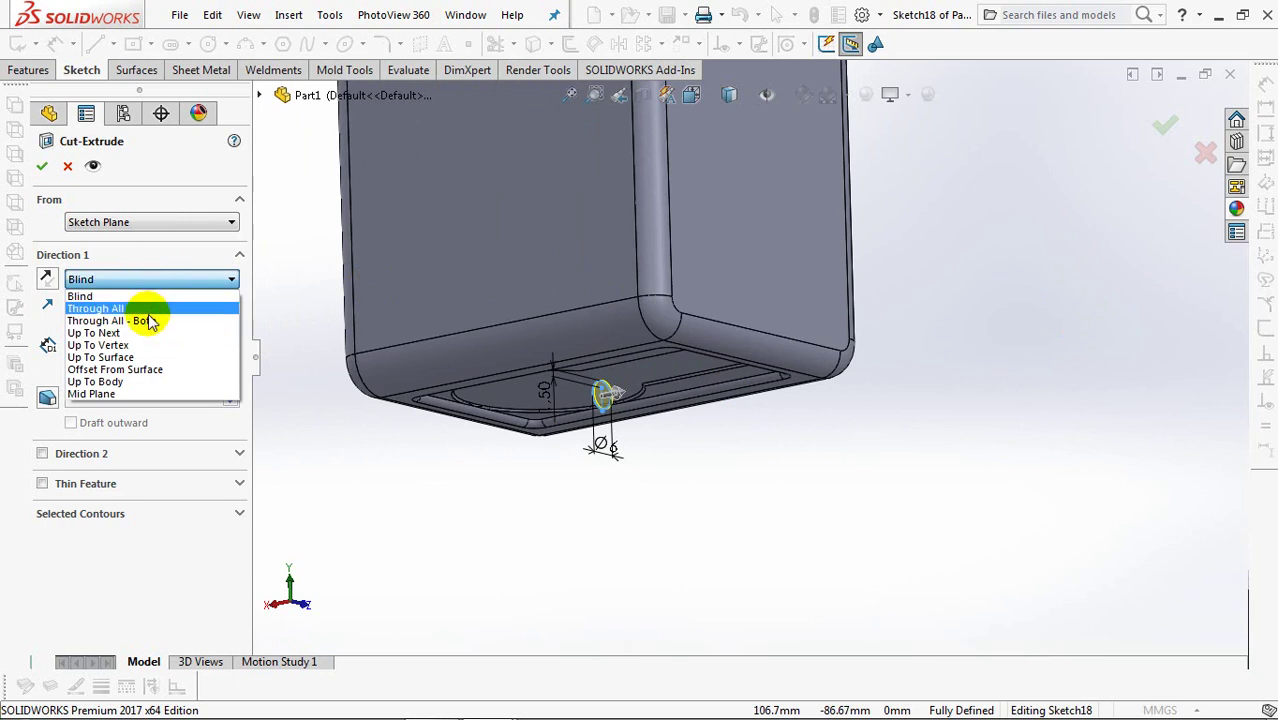
left_click(148, 321)
left_click(44, 172)
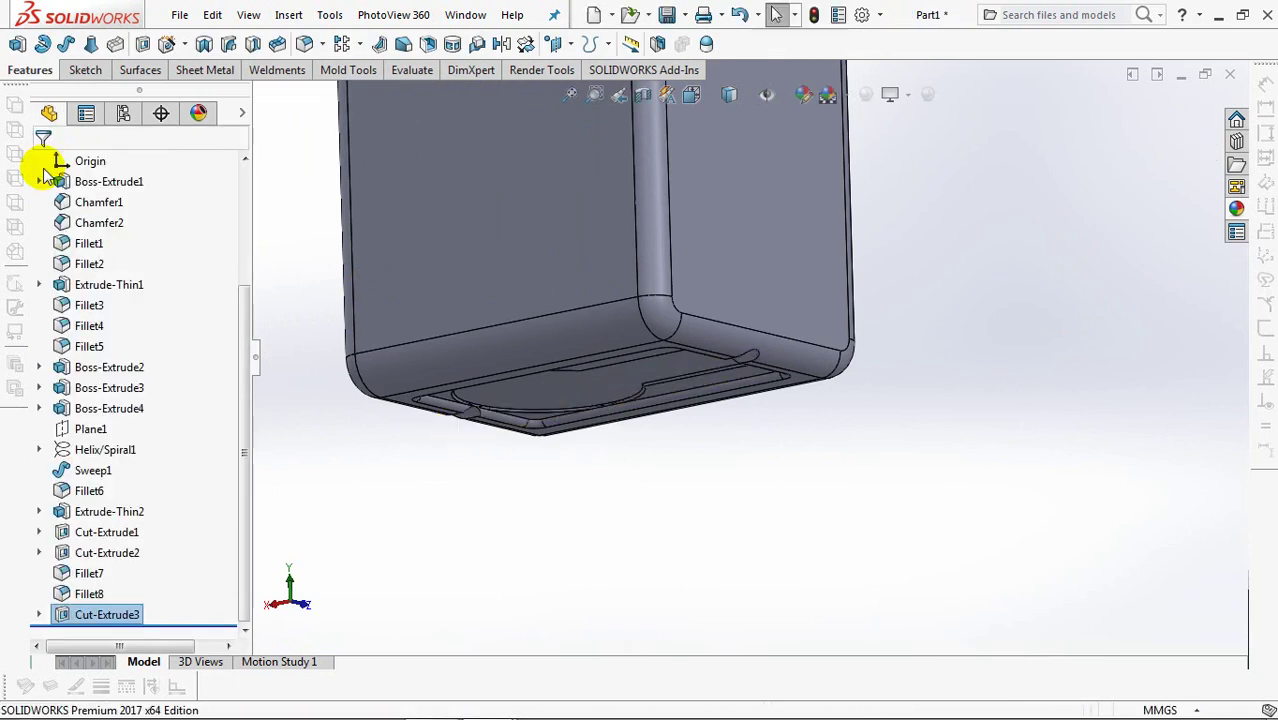
mouse_move(451, 531)
middle_mouse_down()
mouse_move(423, 442)
mouse_move(437, 505)
middle_mouse_up()
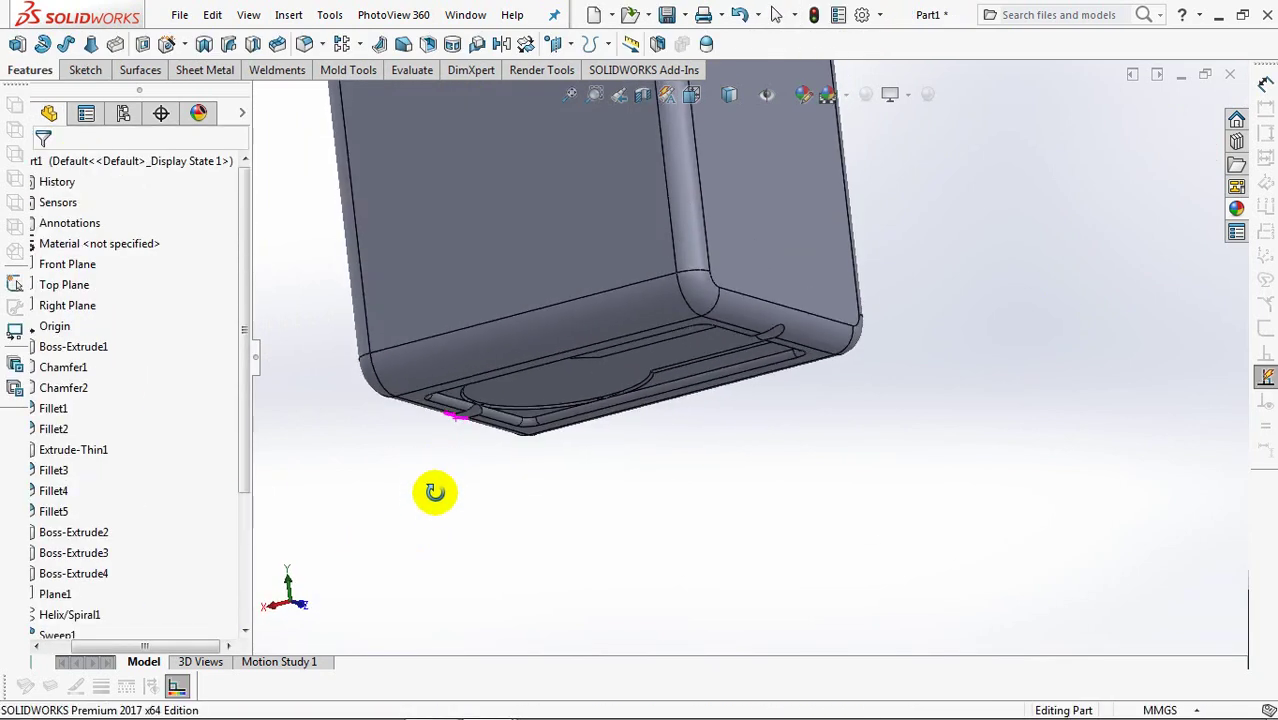
key("ctrl+7")
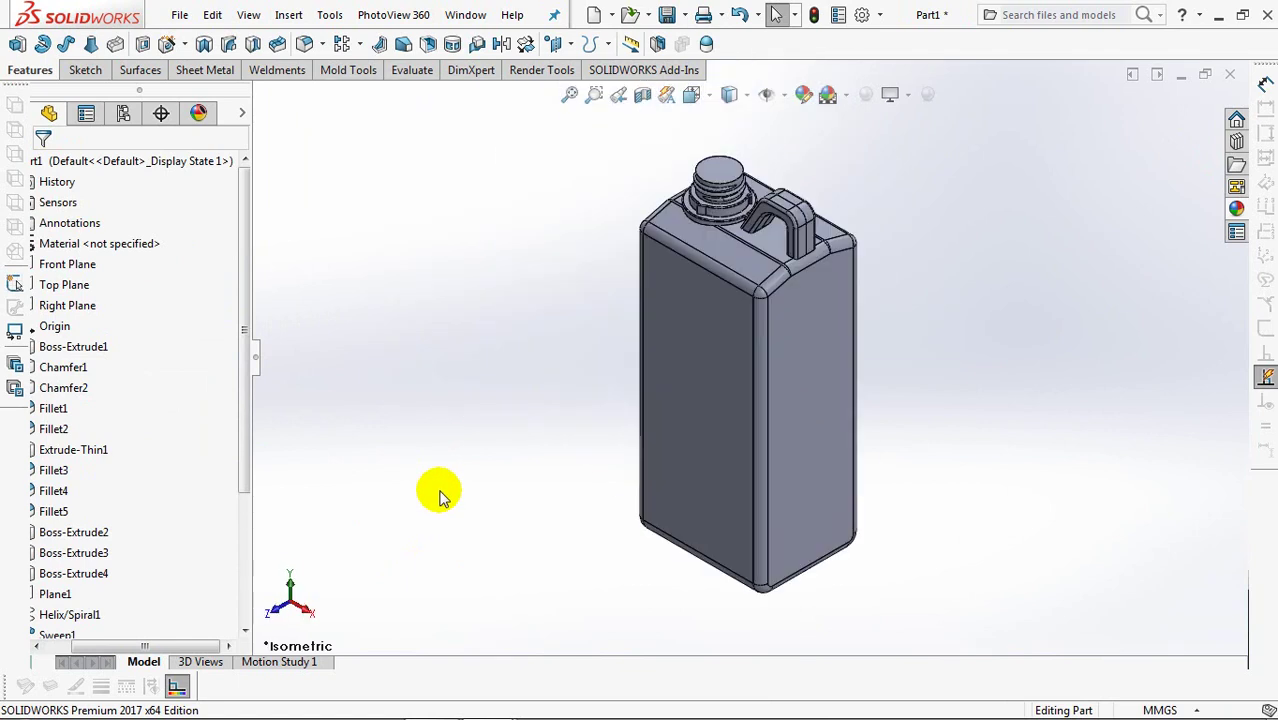
key("ctrl+1")
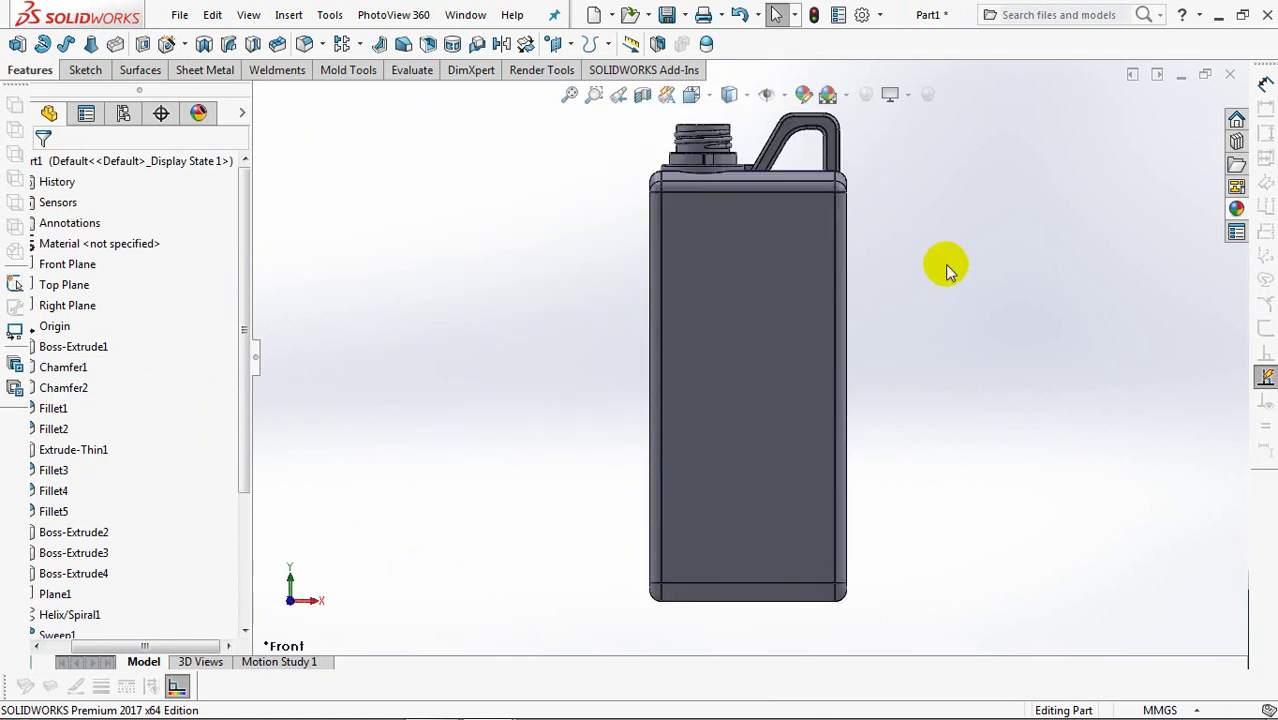
key("ctrl+7")
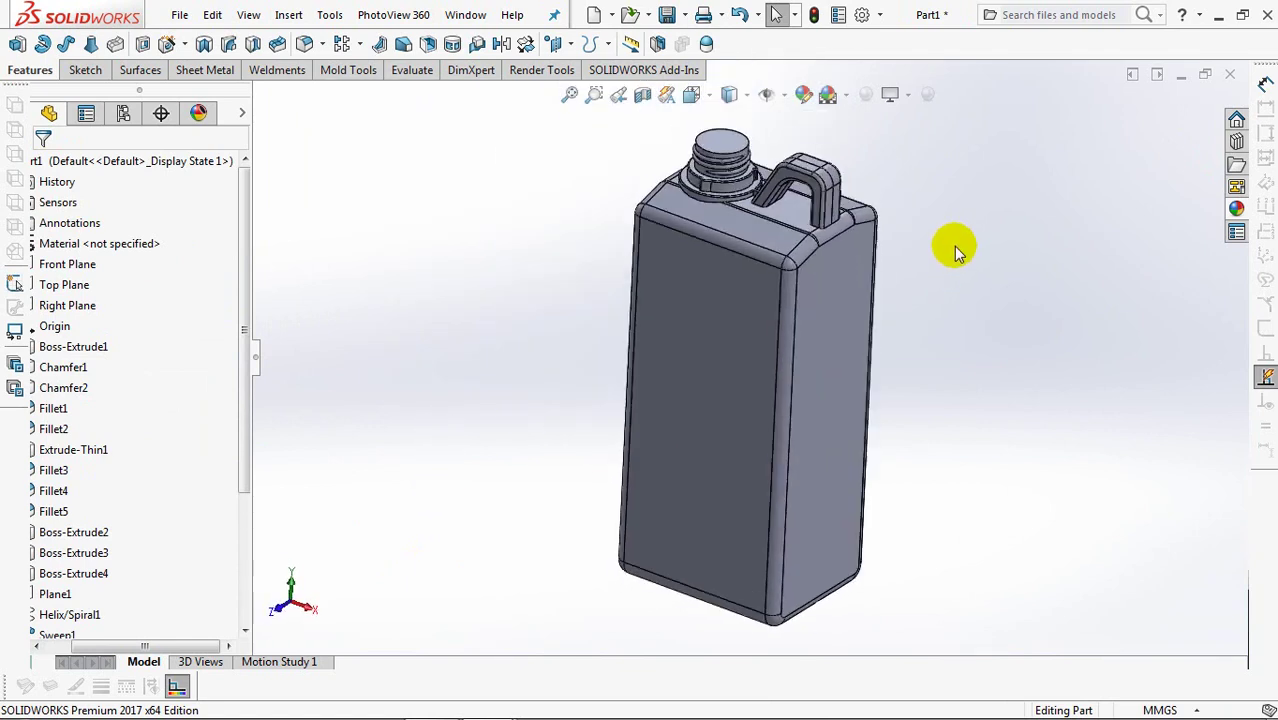
left_click(594, 94)
left_click_drag(600, 125, 856, 300)
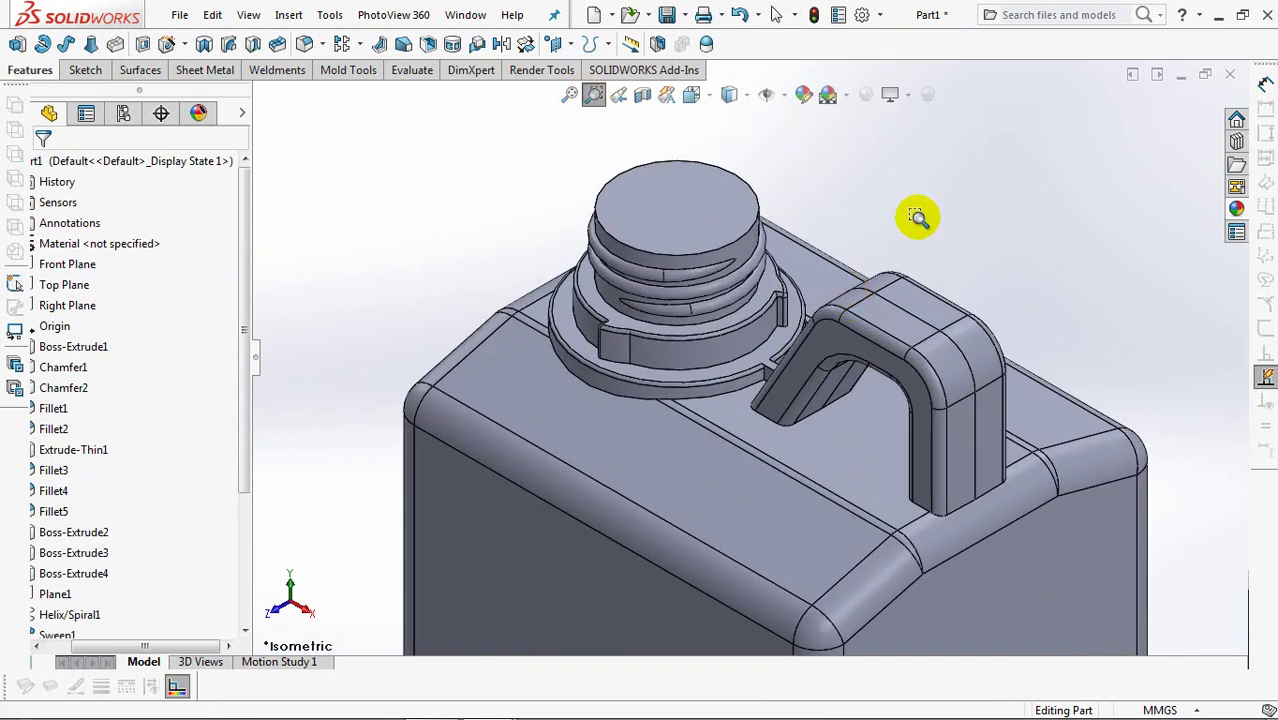
key("f")
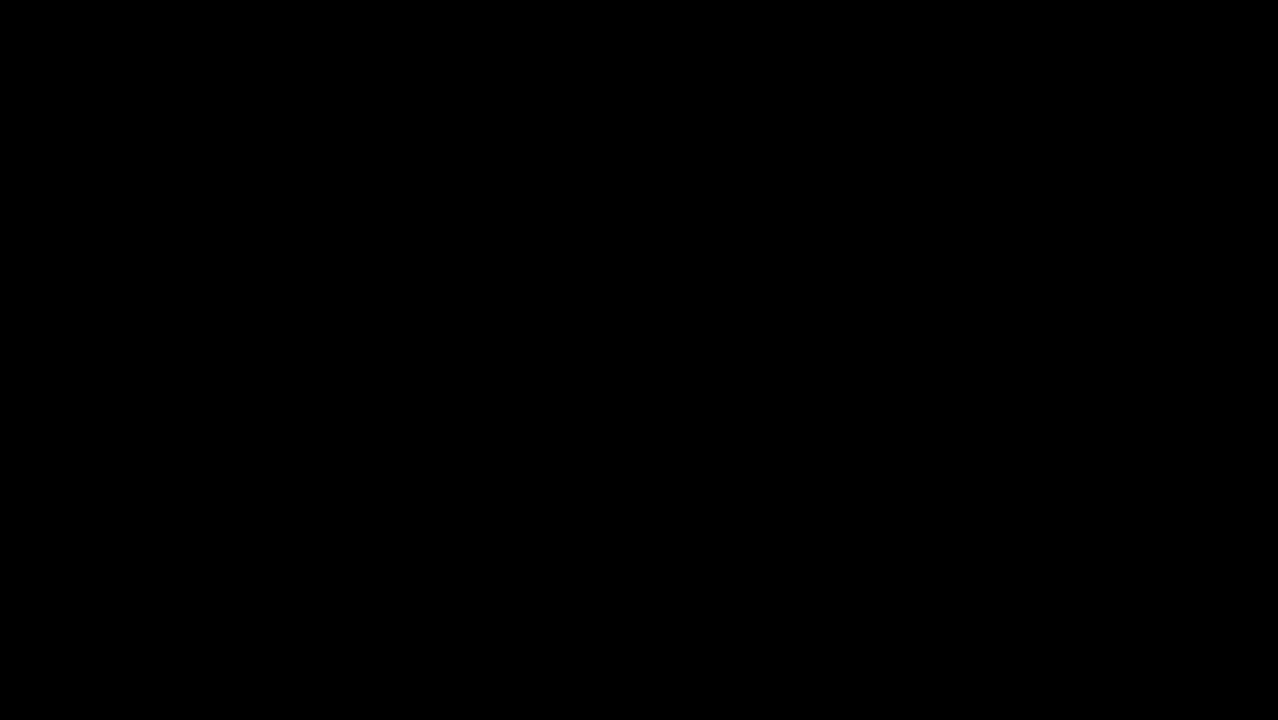